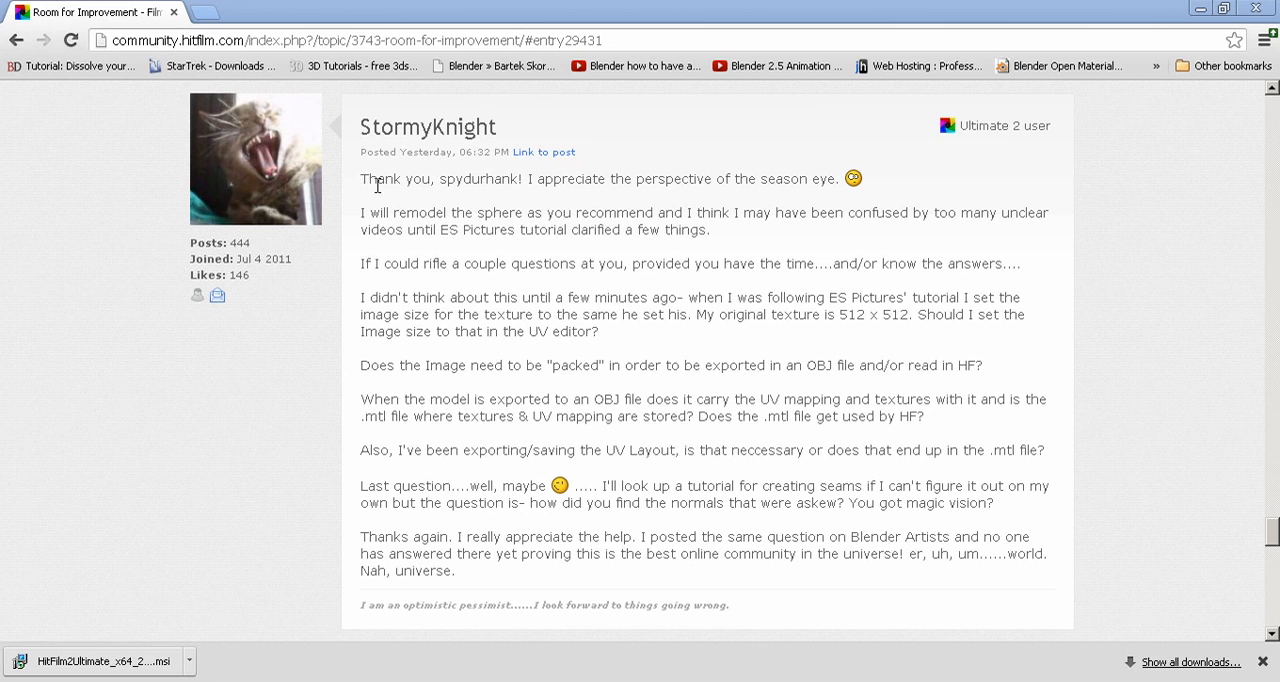
# Step: Find the first post about the texture export problem and examine its three attached ship screenshots
pyautogui.scroll(15, 125, 454)
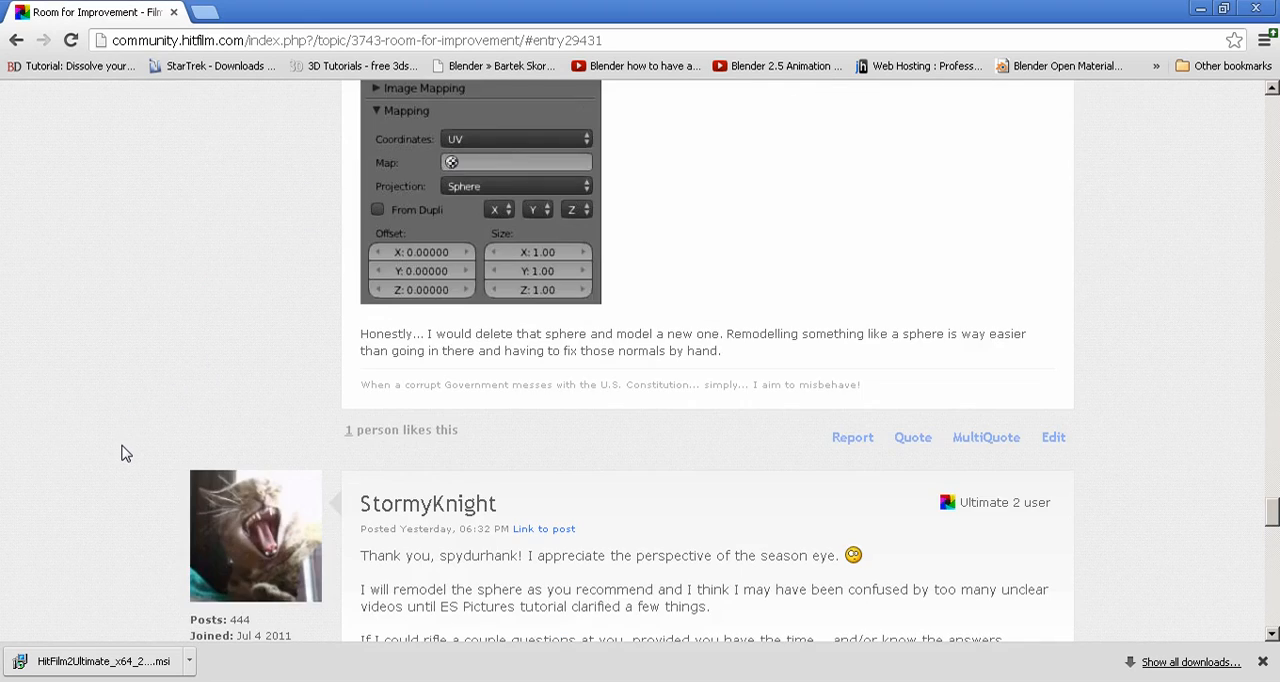
pyautogui.scroll(8, 125, 454)
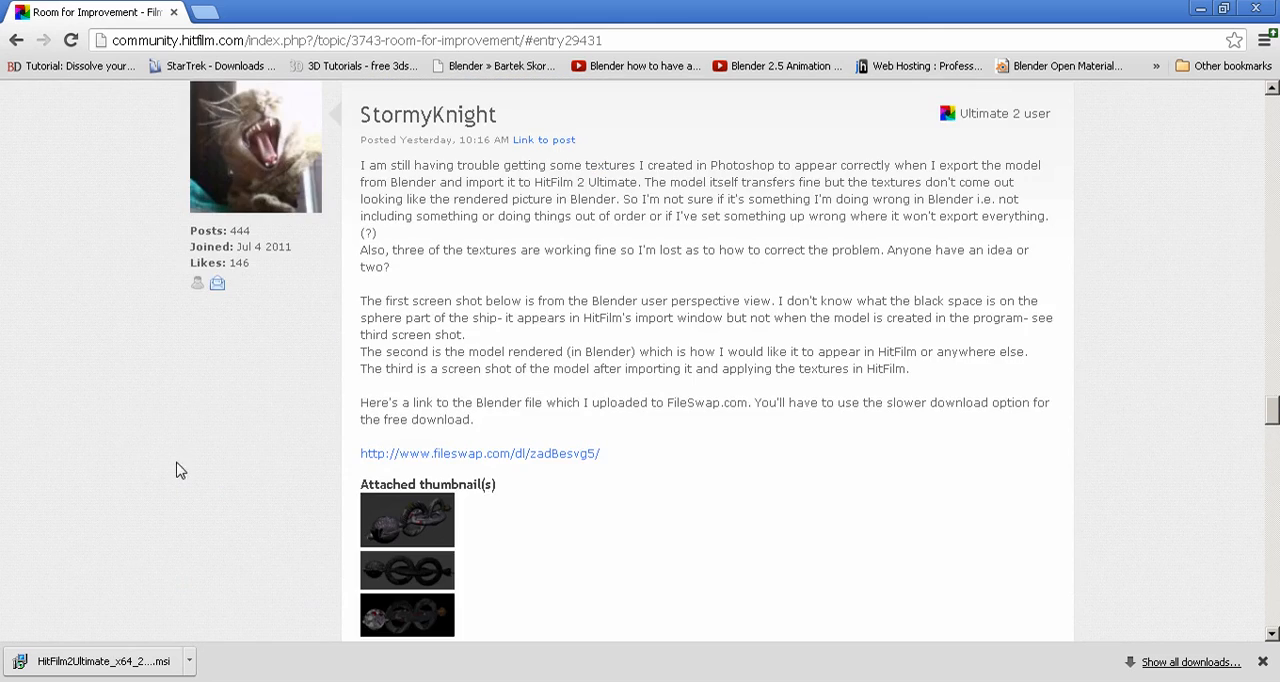
pyautogui.scroll(-3, 337, 408)
pyautogui.click(410, 348)
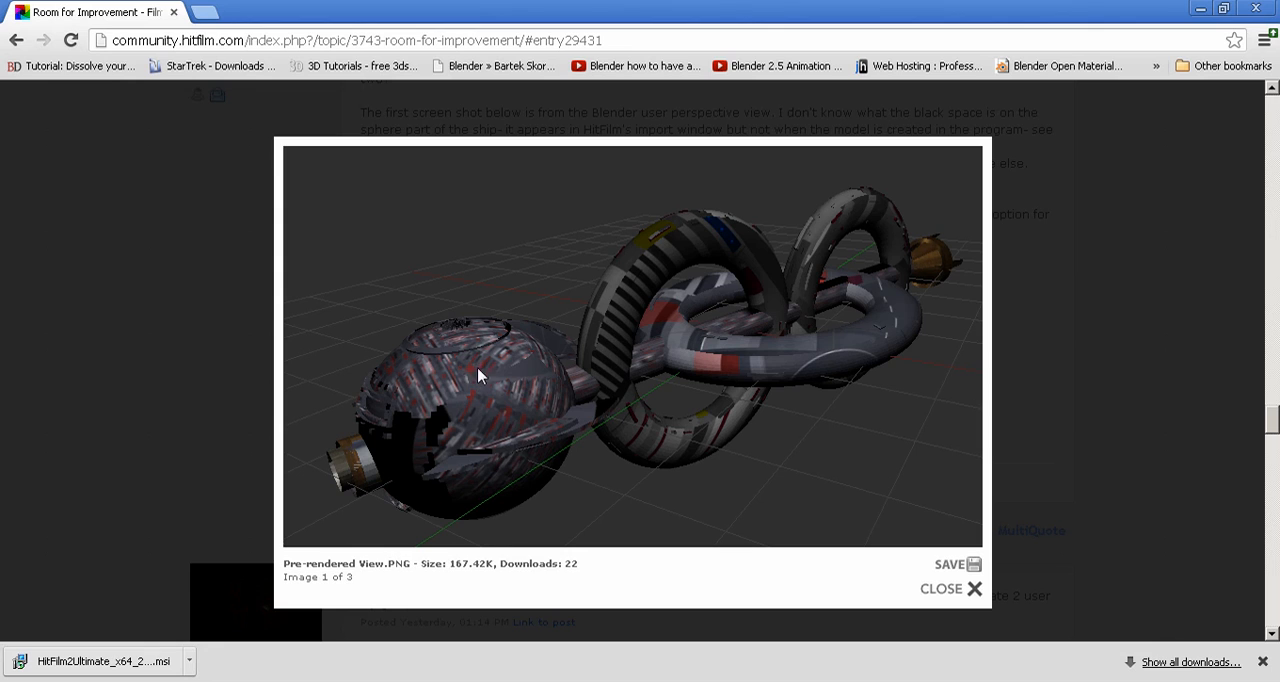
pyautogui.click(965, 377)
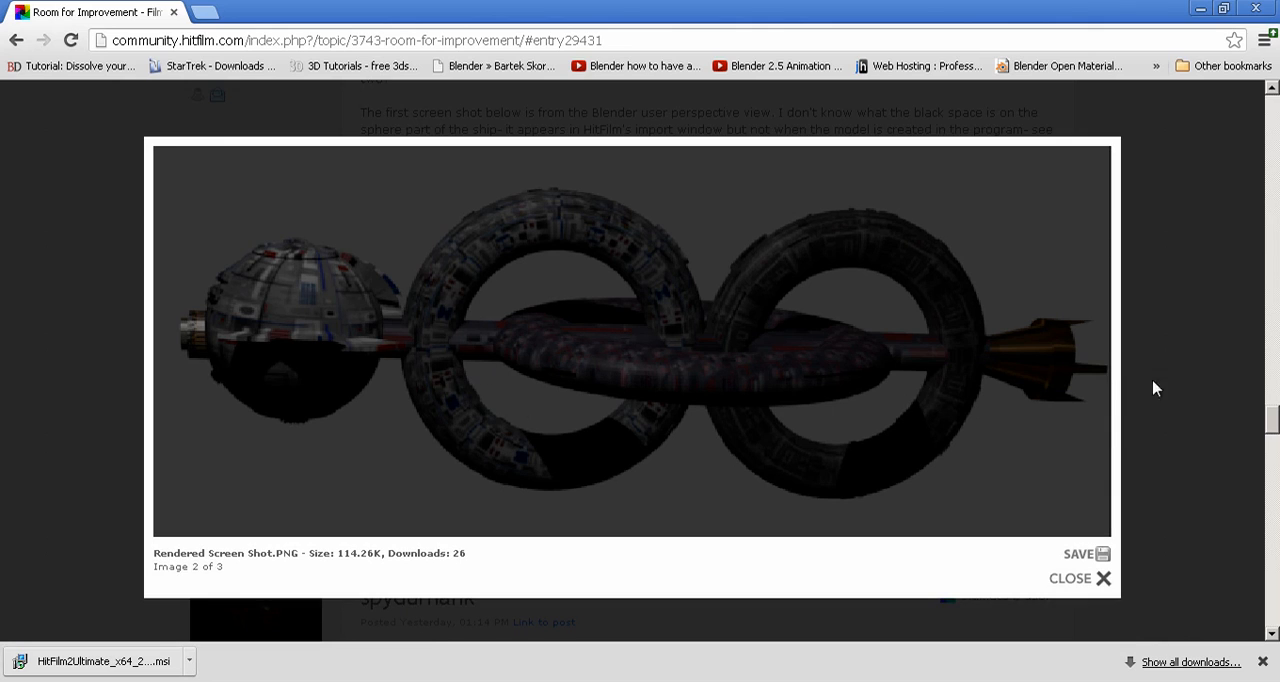
pyautogui.click(1055, 345)
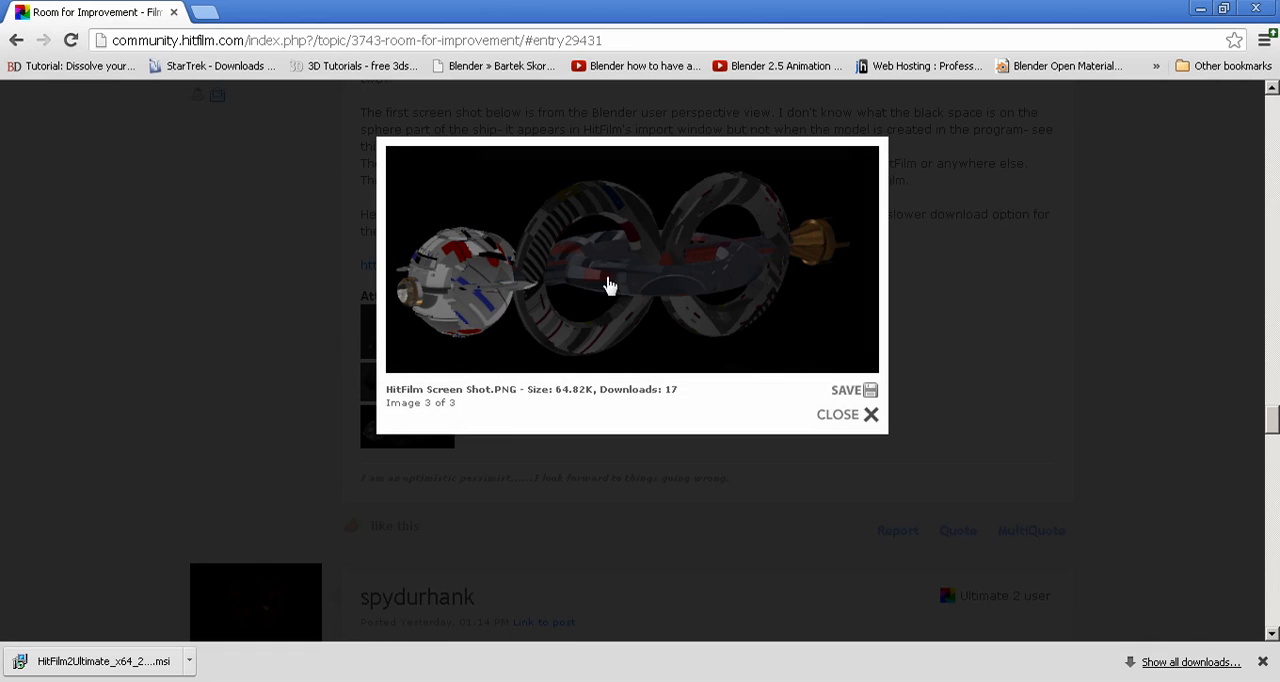
pyautogui.click(870, 418)
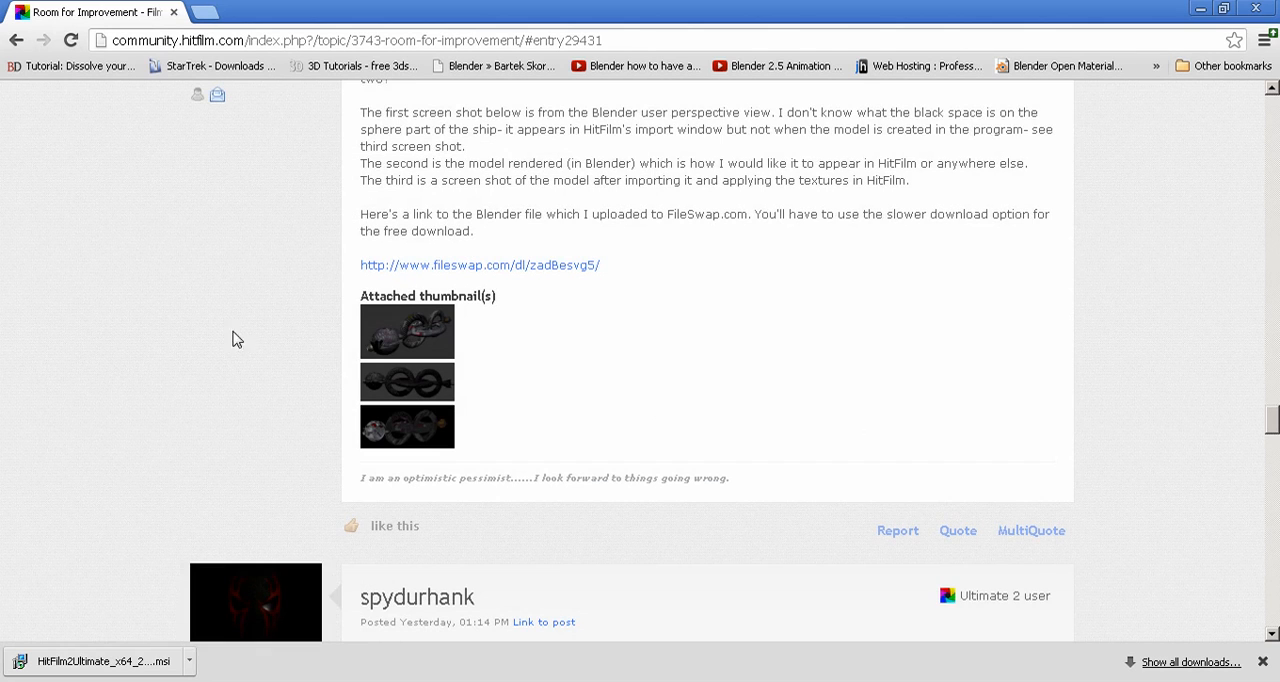
# Step: Read through the forum replies on askew normals and UV mapping and the follow-up questions about textures, OBJ export and seams
pyautogui.scroll(-3, 230, 337)
pyautogui.scroll(4, 213, 337)
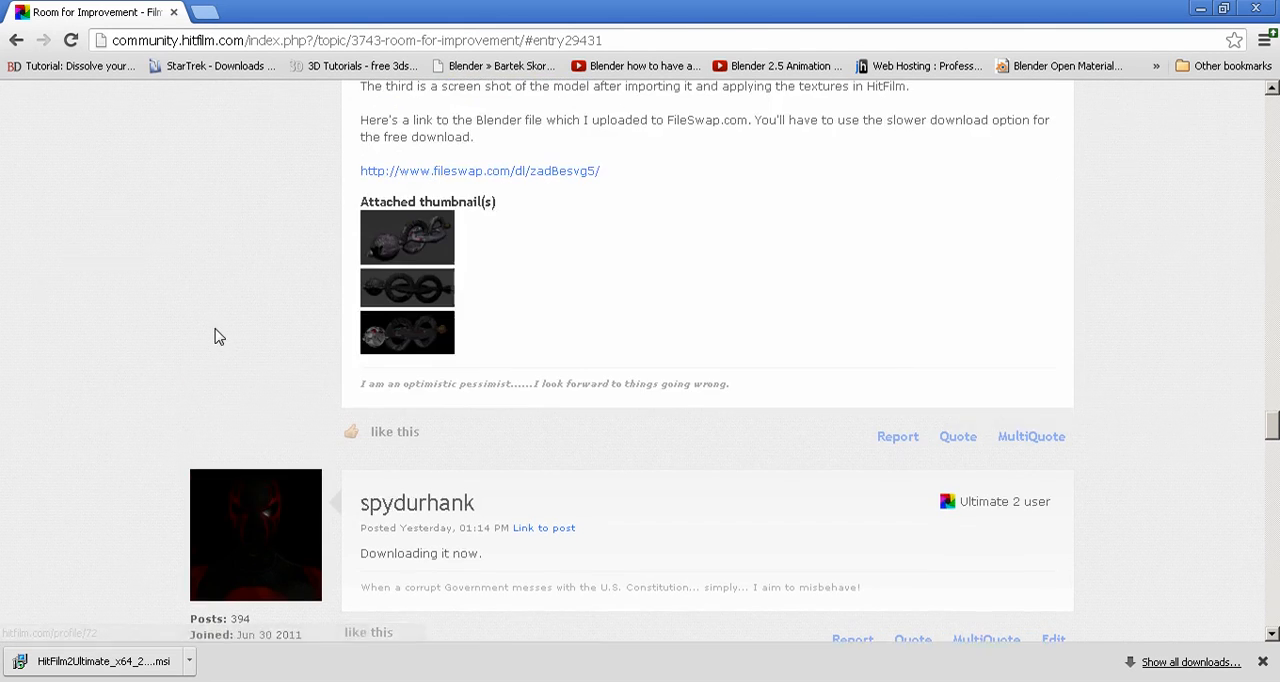
pyautogui.scroll(-15, 590, 360)
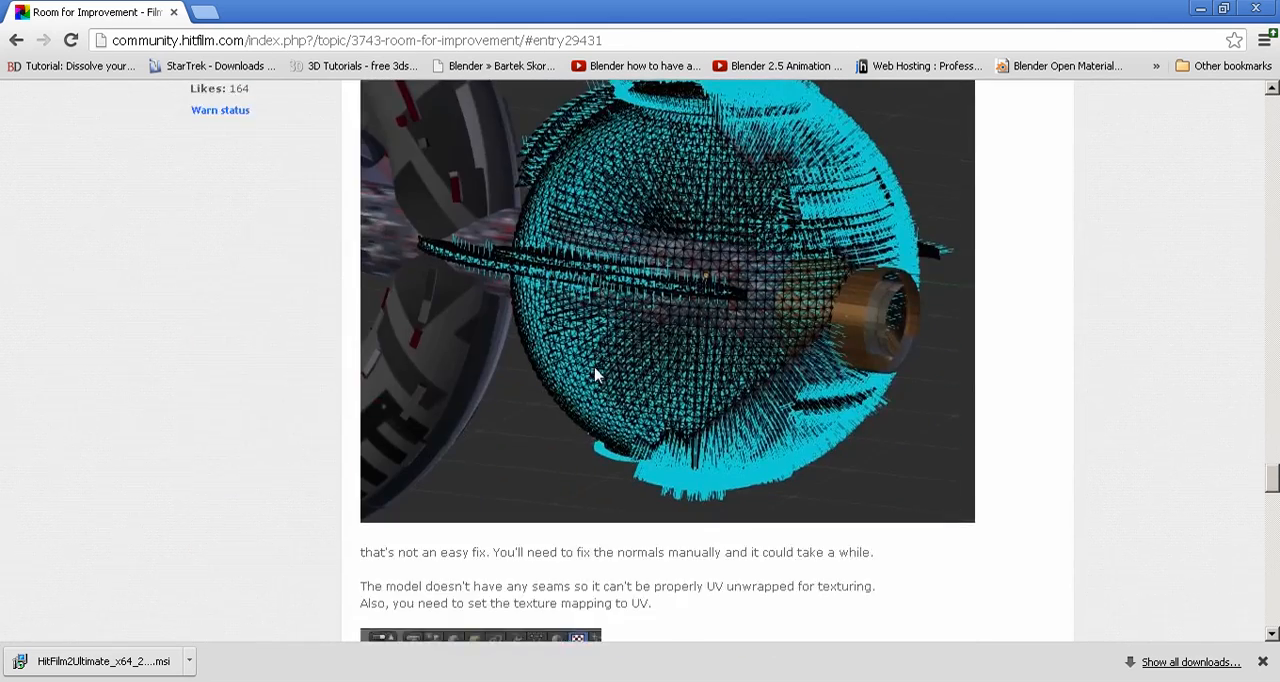
pyautogui.scroll(-3, 592, 373)
pyautogui.scroll(-3, 590, 377)
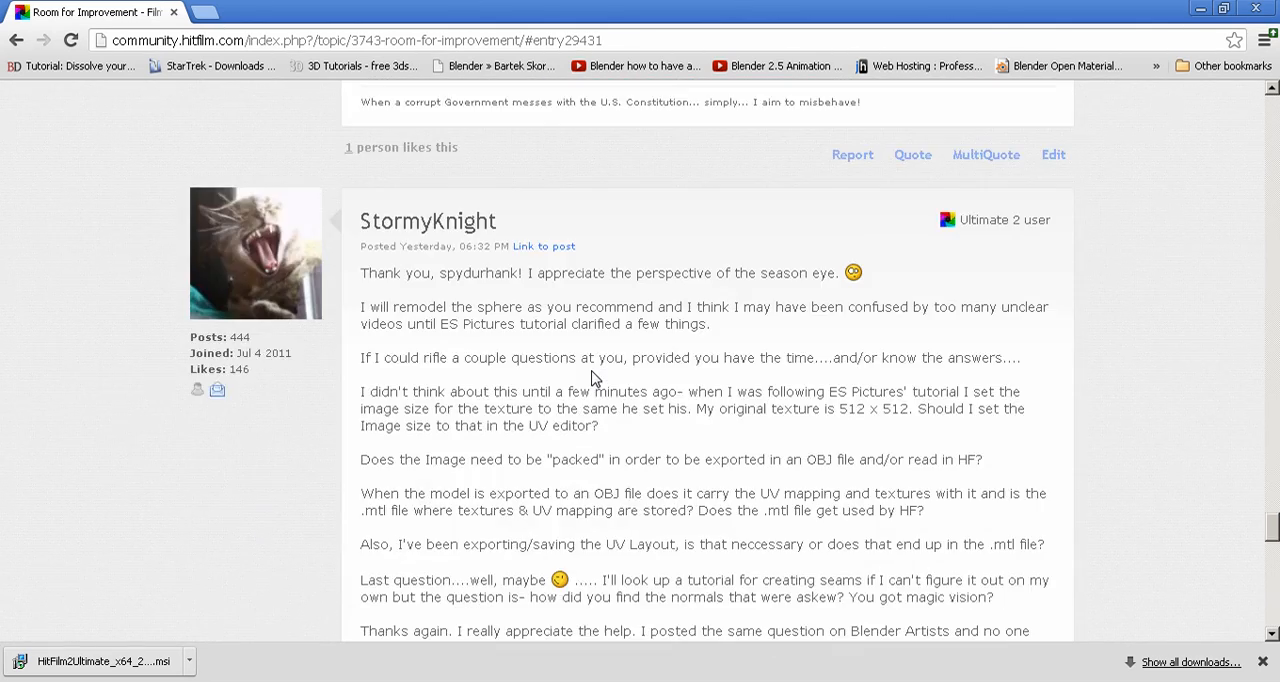
pyautogui.scroll(-2, 590, 377)
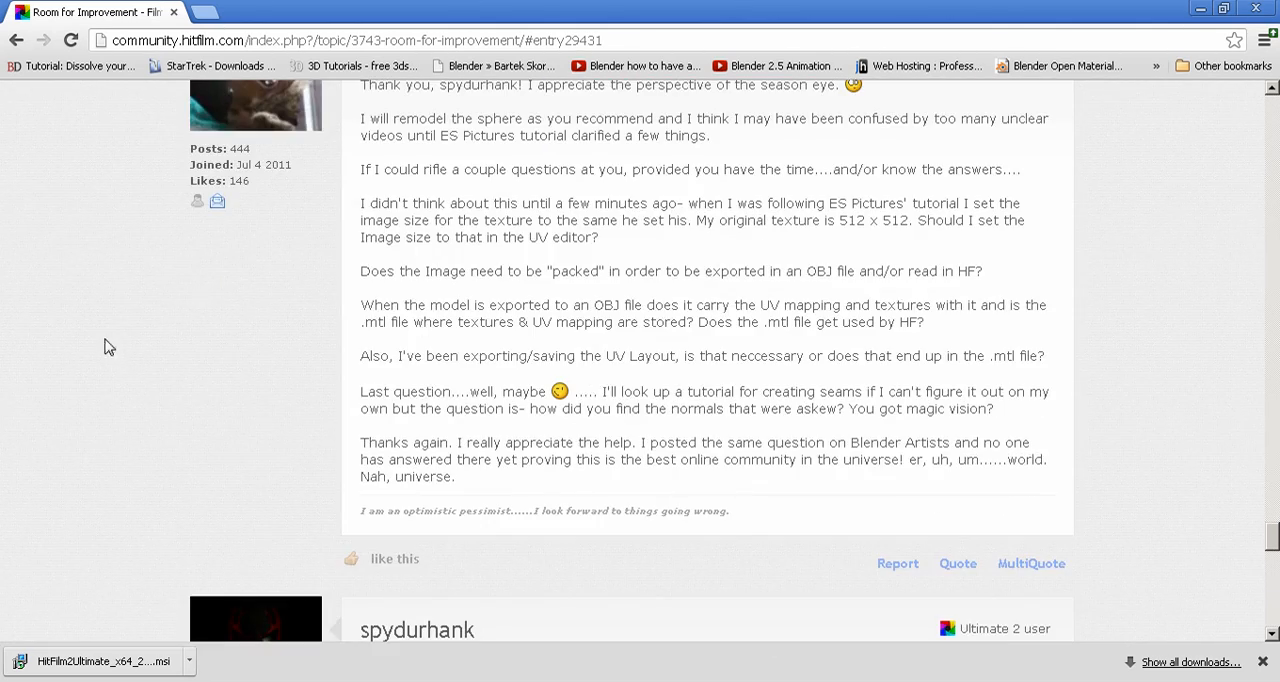
pyautogui.scroll(1, 106, 346)
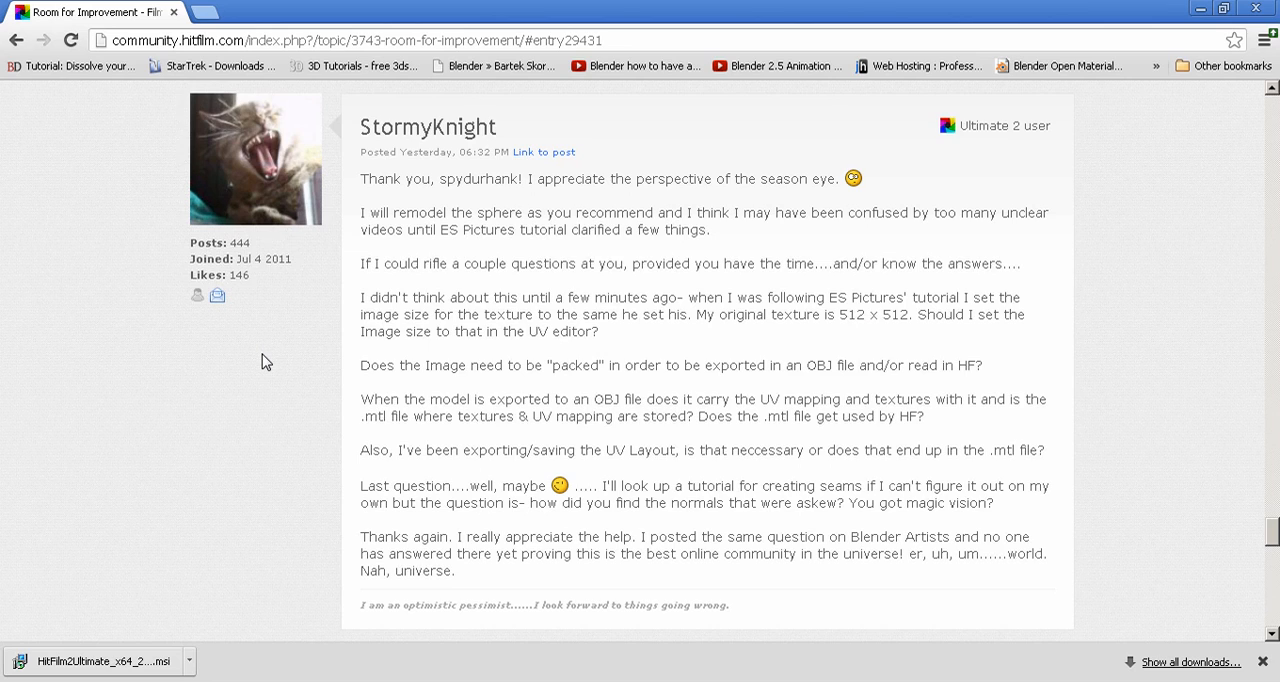
pyautogui.scroll(-1, 263, 361)
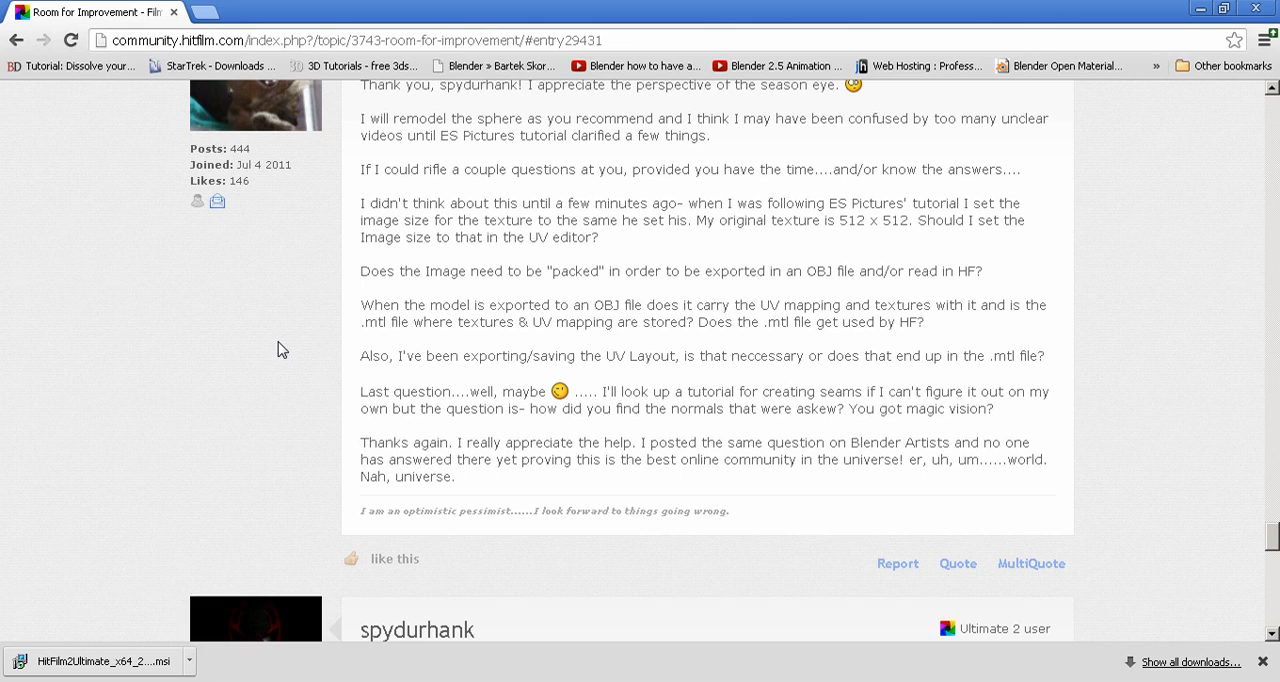
pyautogui.scroll(-1, 281, 349)
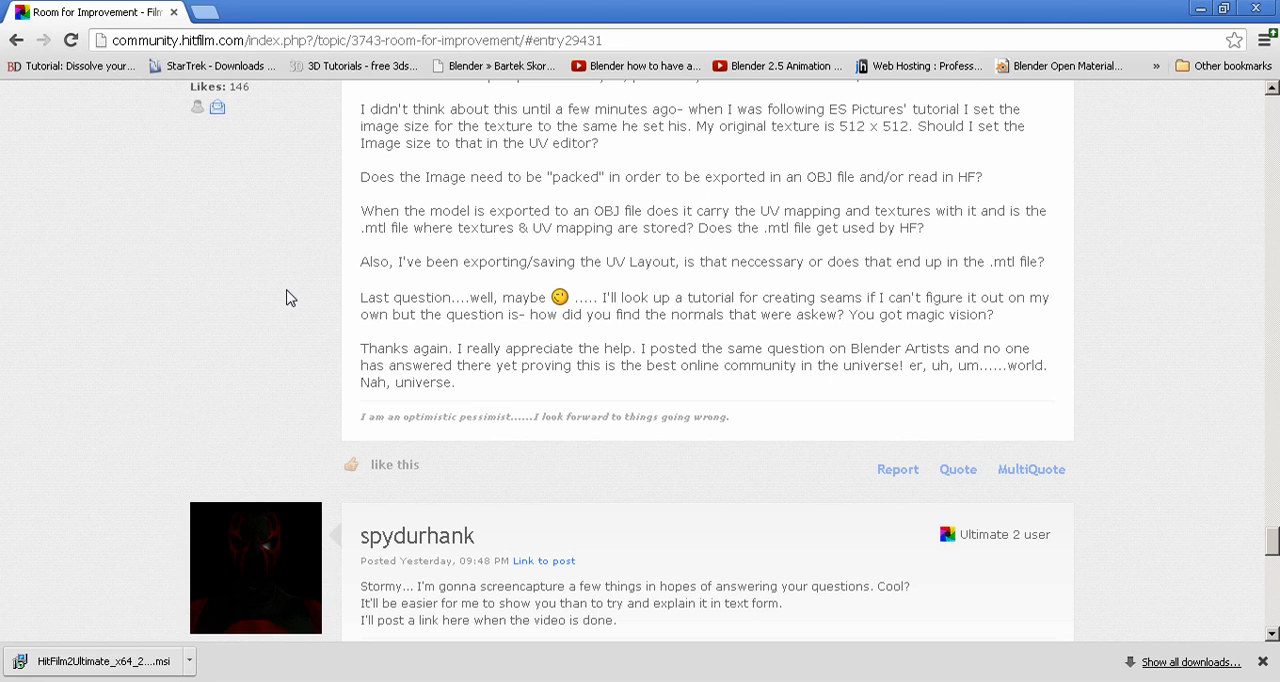
pyautogui.scroll(-1, 288, 295)
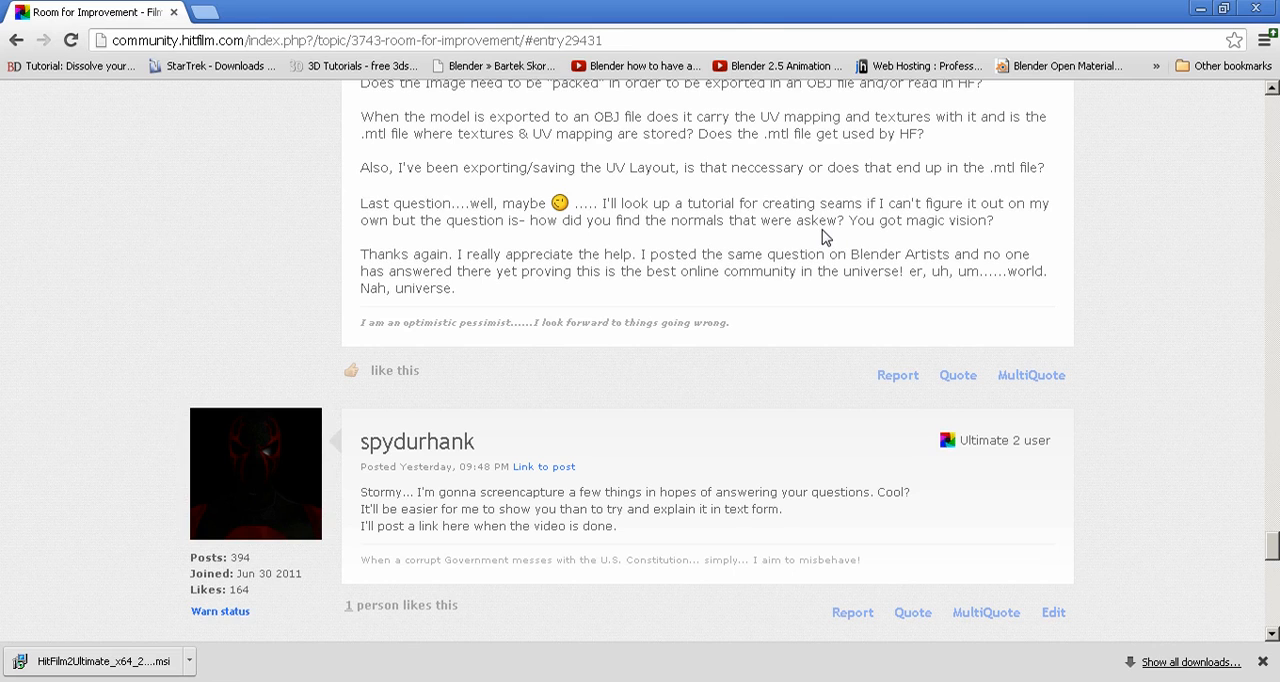
# Step: Leave the browser, launch Blender with the file Final Ship 1.blend and maximize its window
pyautogui.click(1201, 9)
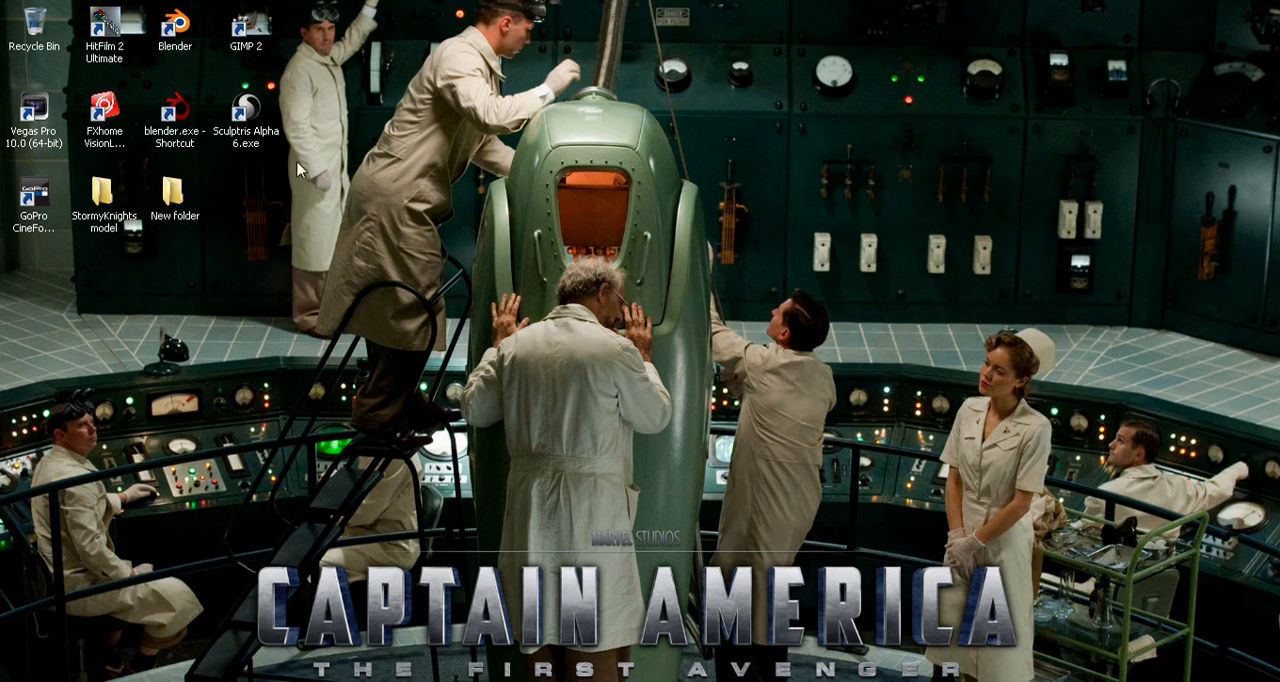
pyautogui.doubleClick(165, 40)
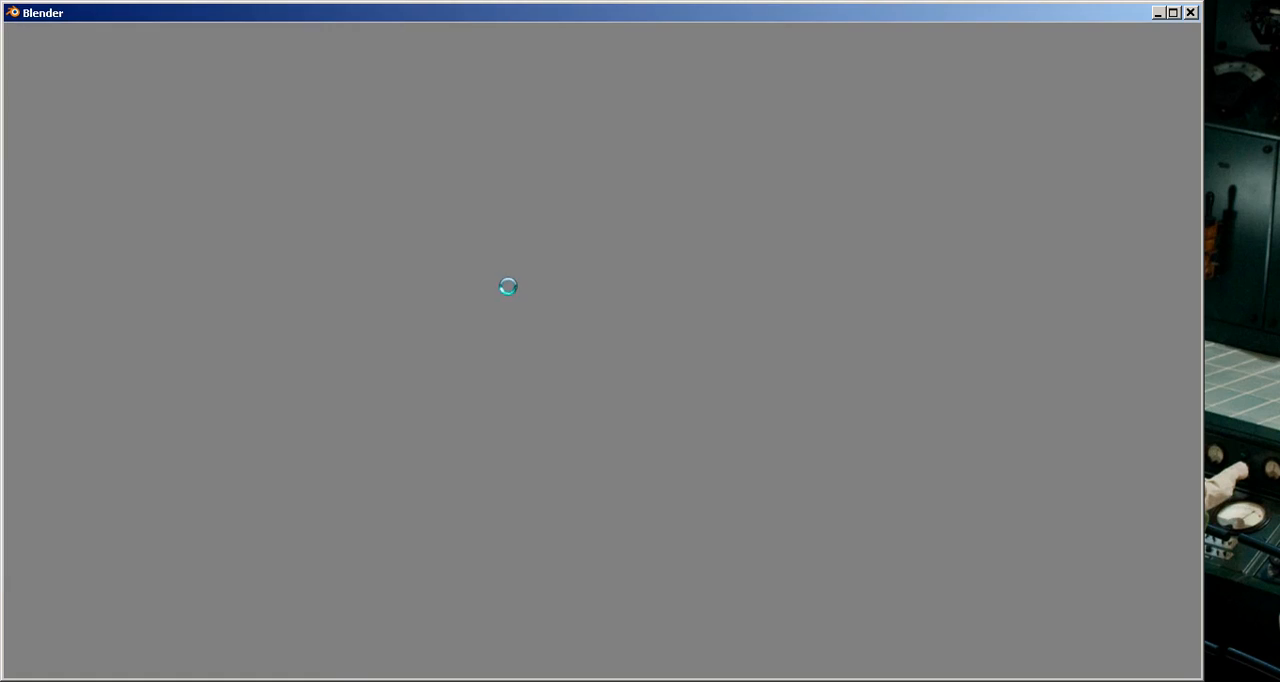
pyautogui.click(667, 444)
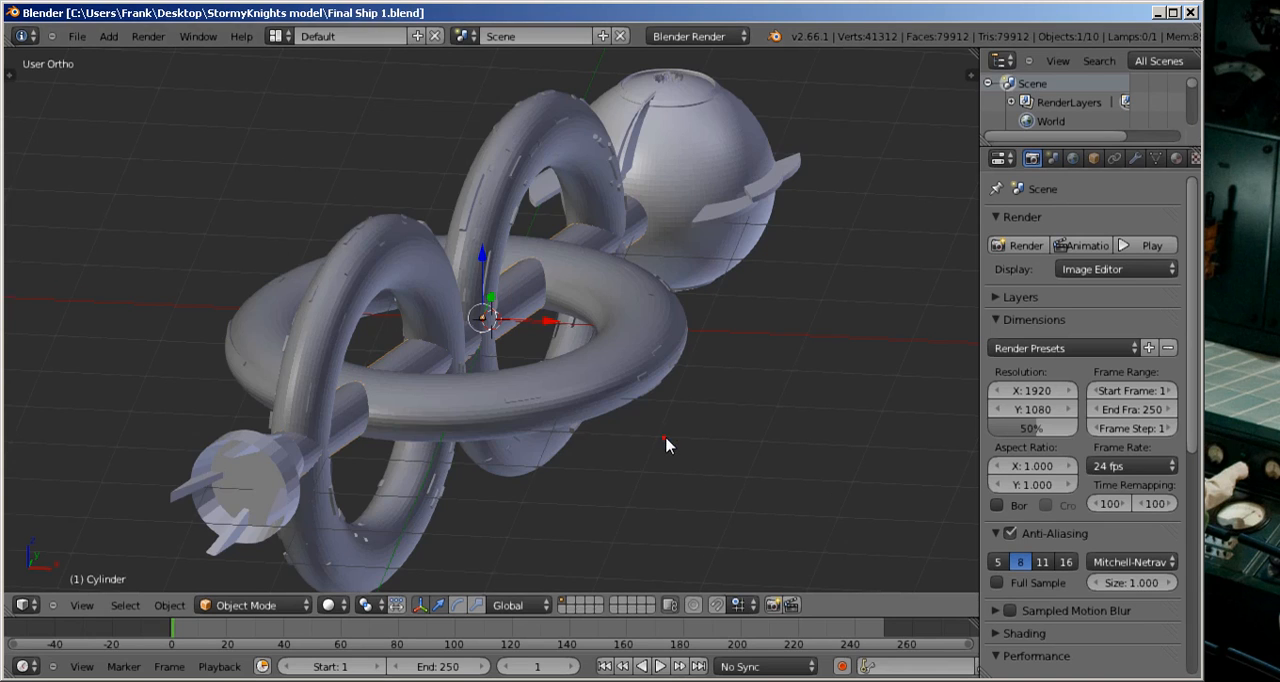
pyautogui.moveTo(660, 437); pyautogui.dragTo(638, 355, button='middle')
pyautogui.click(1173, 12)
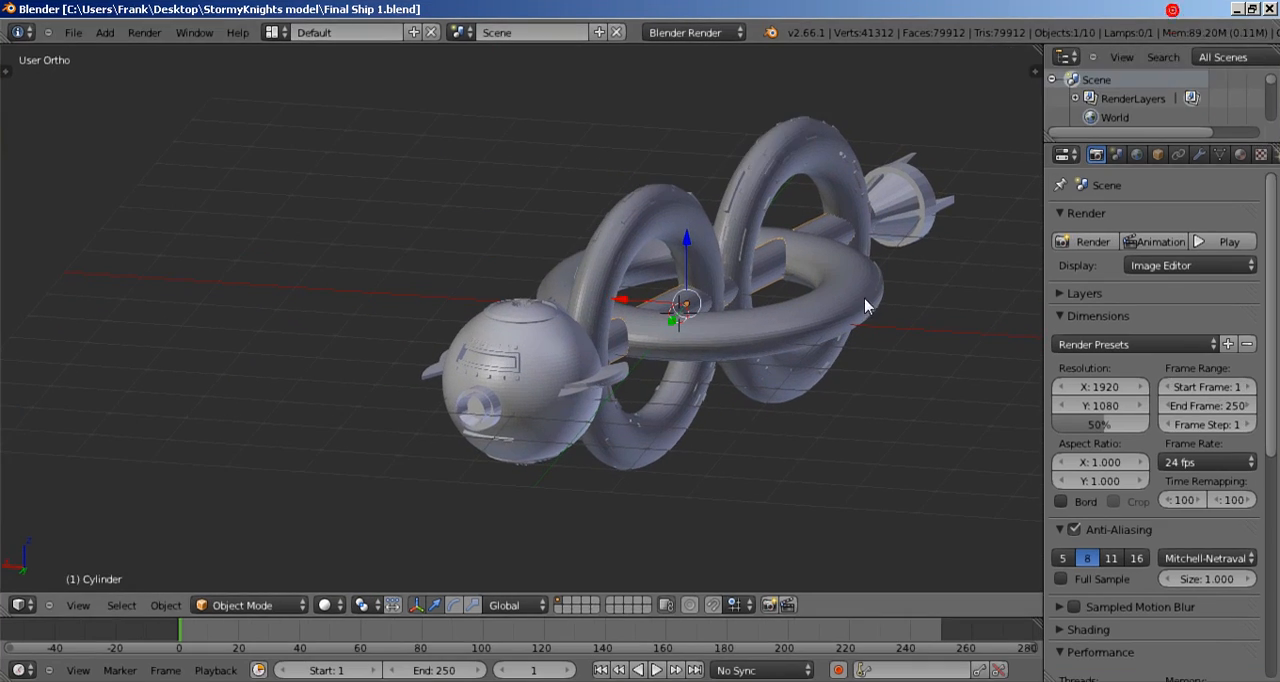
# Step: Select the spherical hull section at the ship's end and enter Edit Mode on it
pyautogui.scroll(3, 852, 305)
pyautogui.moveTo(852, 305); pyautogui.dragTo(827, 307, button='middle')
pyautogui.keyDown('shift'); pyautogui.moveTo(827, 307); pyautogui.dragTo(686, 312, button='middle'); pyautogui.keyUp('shift')
pyautogui.scroll(-1, 686, 312)
pyautogui.scroll(-2, 814, 311)
pyautogui.moveTo(791, 328); pyautogui.dragTo(751, 349, button='middle')
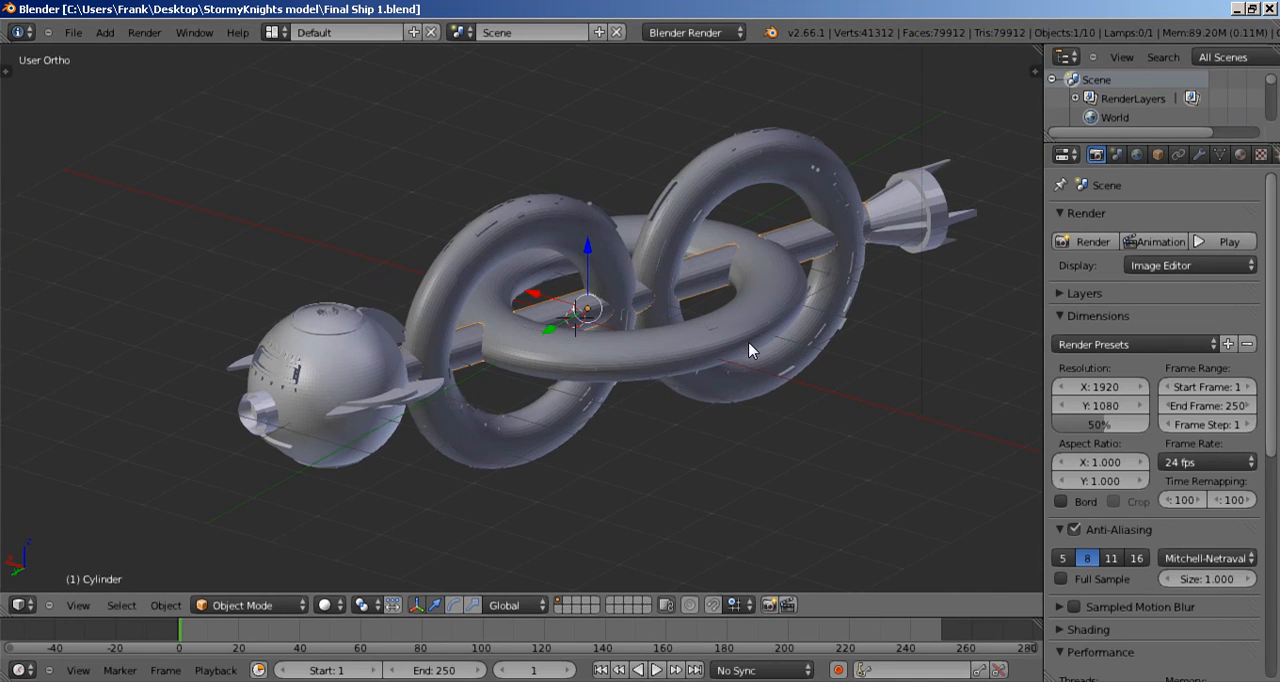
pyautogui.rightClick(341, 370)
pyautogui.keyDown('shift'); pyautogui.moveTo(446, 388); pyautogui.dragTo(496, 352, button='middle'); pyautogui.keyUp('shift')
pyautogui.scroll(2, 500, 347)
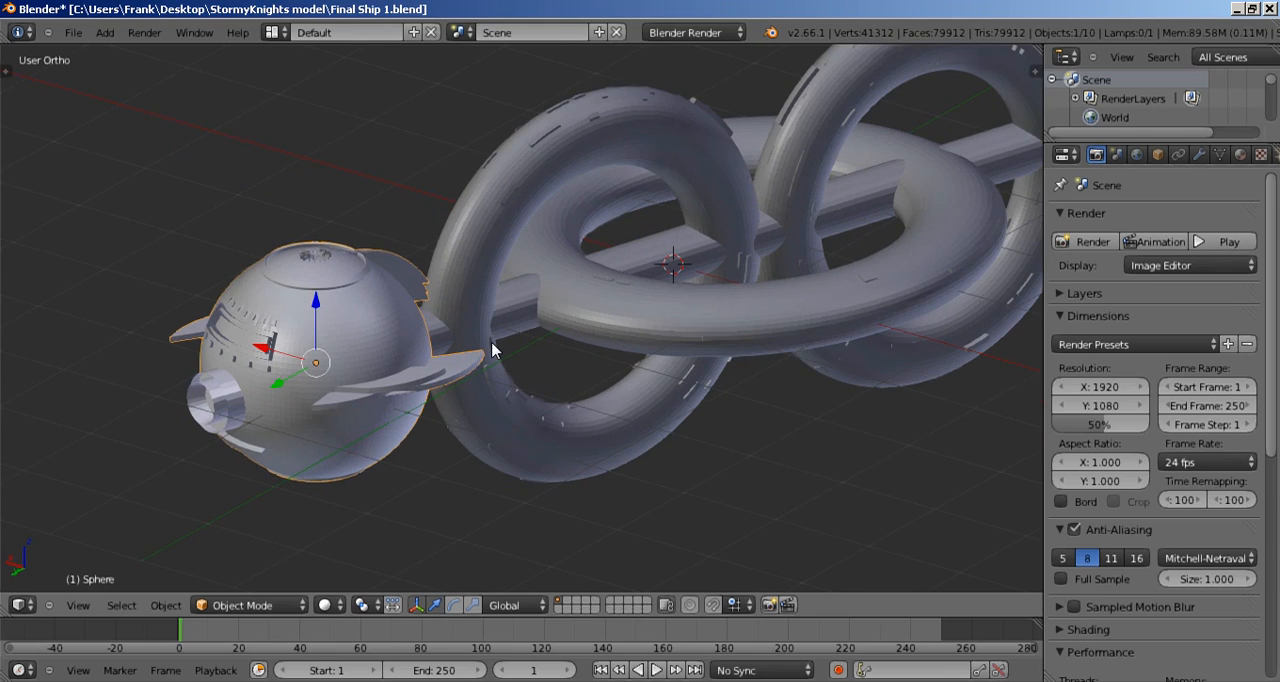
pyautogui.press('Tab')
# Step: Display the mesh editing tools and locate the Normals and UV Mapping commands
pyautogui.moveTo(491, 343); pyautogui.dragTo(704, 354, button='middle')
pyautogui.scroll(4, 601, 336)
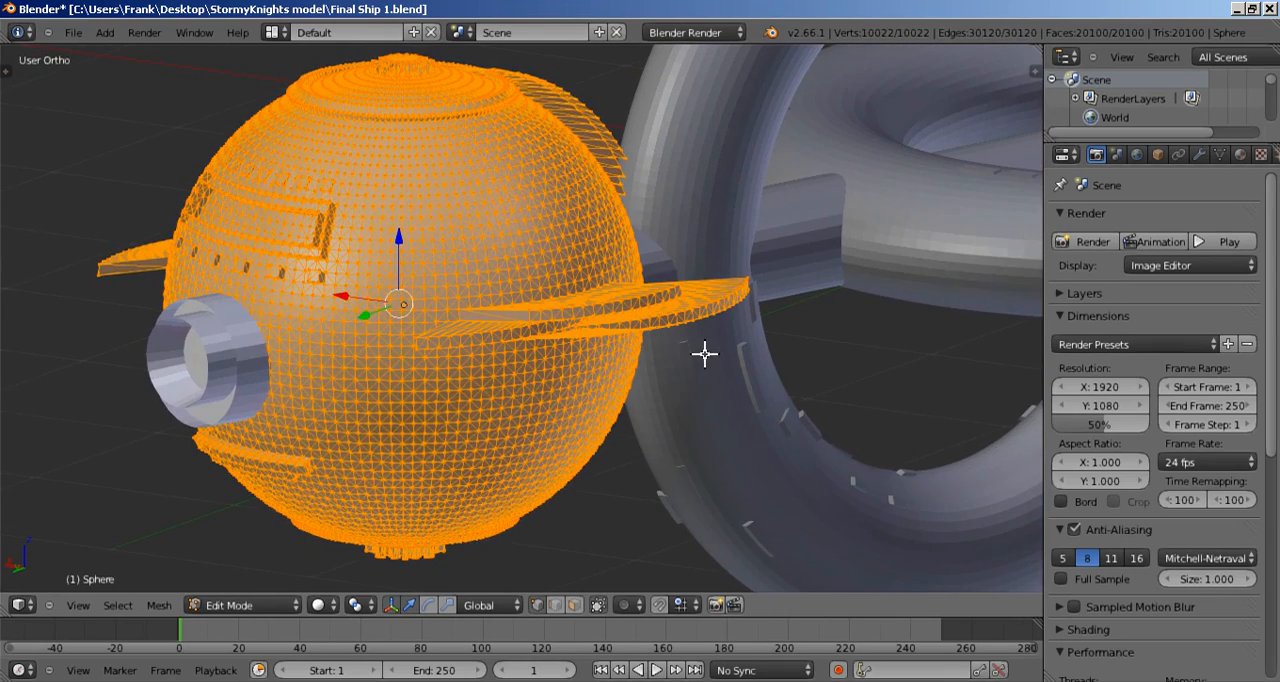
pyautogui.keyDown('shift'); pyautogui.moveTo(644, 309); pyautogui.dragTo(700, 346, button='middle'); pyautogui.keyUp('shift')
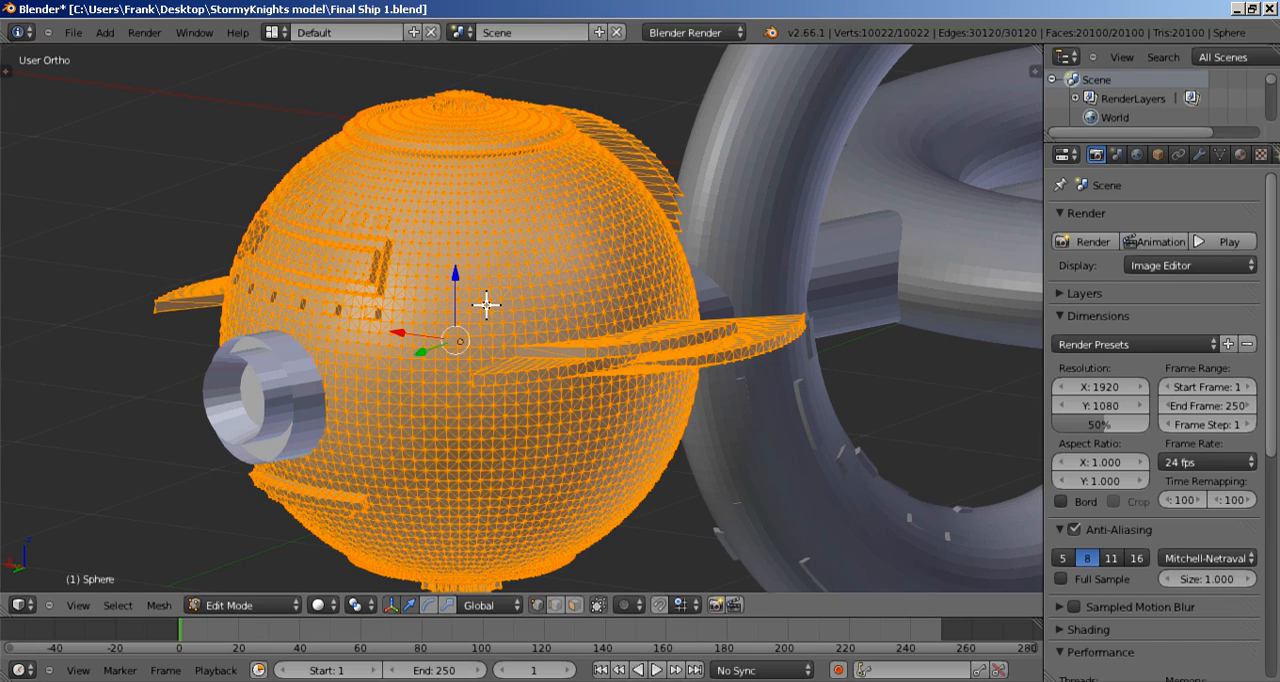
pyautogui.press('t')
pyautogui.scroll(-5, 116, 286)
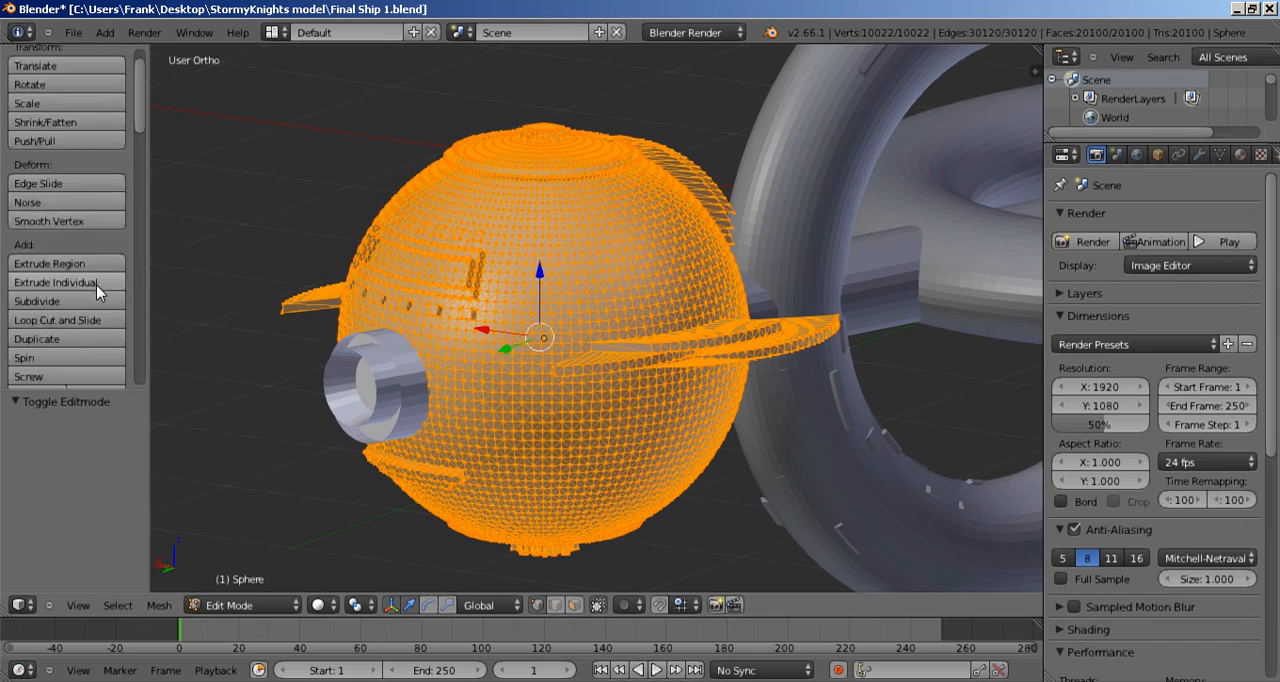
pyautogui.scroll(-3, 95, 290)
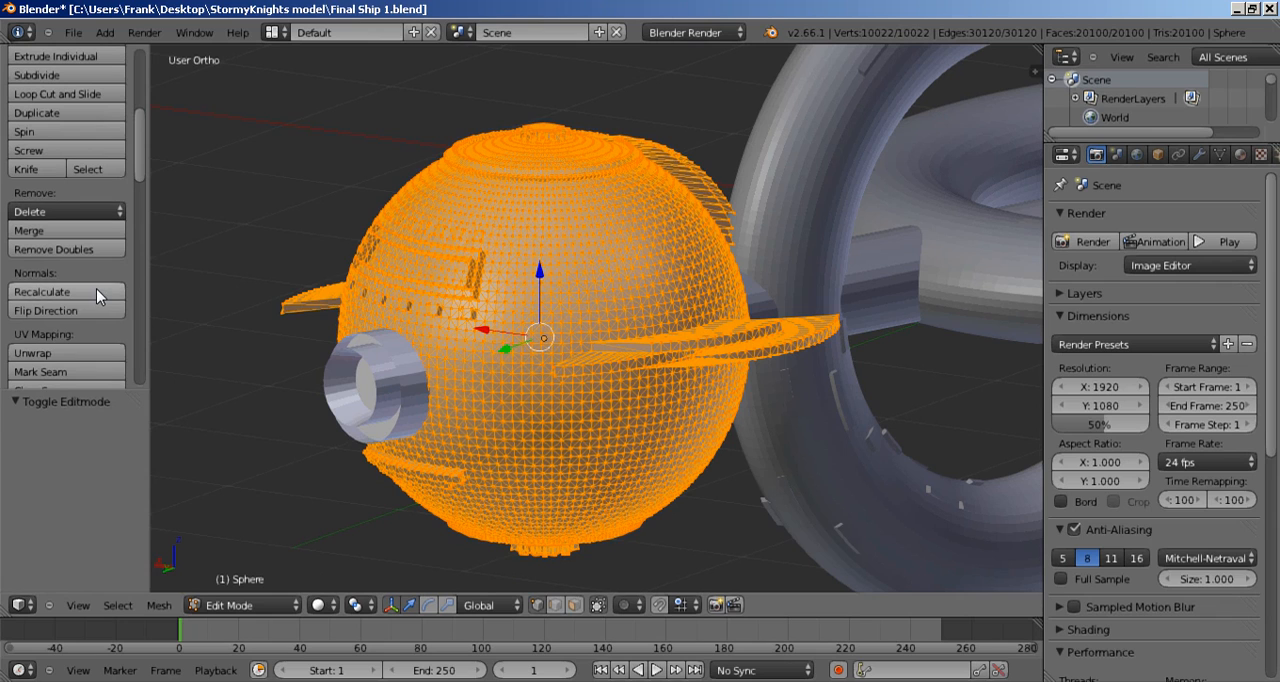
# Step: Deselect the sphere's entire mesh and switch to edge selection mode
pyautogui.scroll(4, 503, 331)
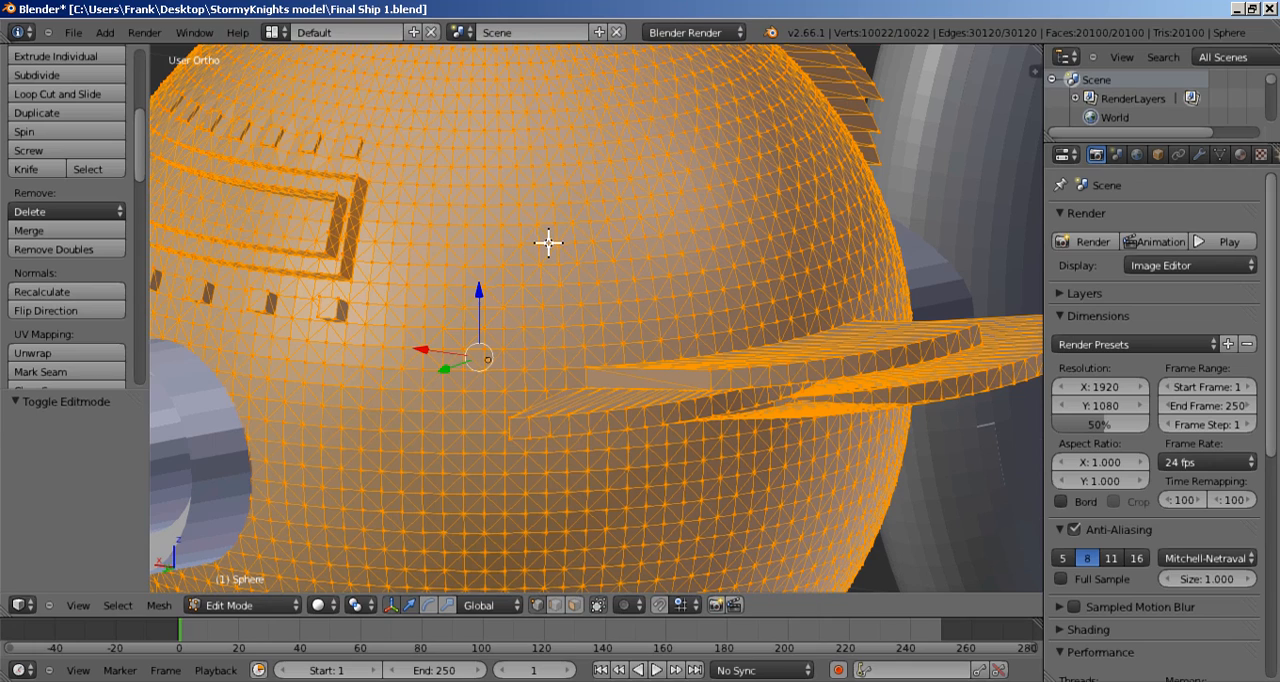
pyautogui.press('a')
pyautogui.scroll(2, 546, 278)
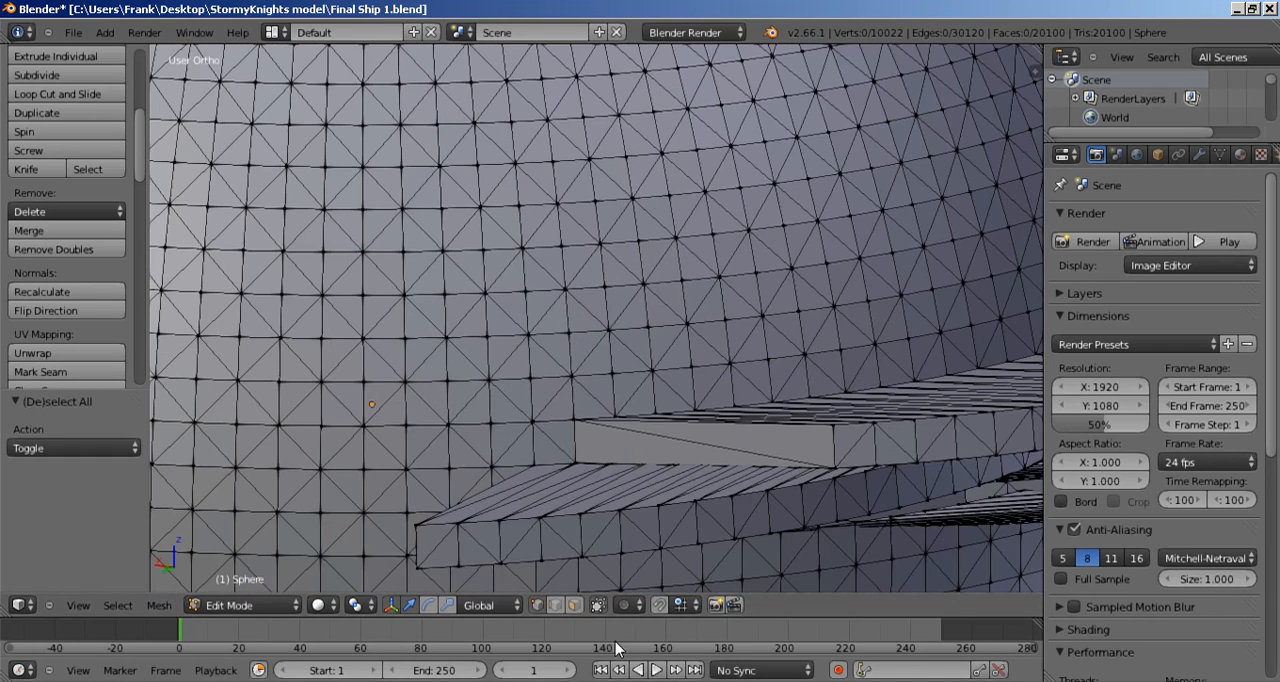
pyautogui.click(557, 604)
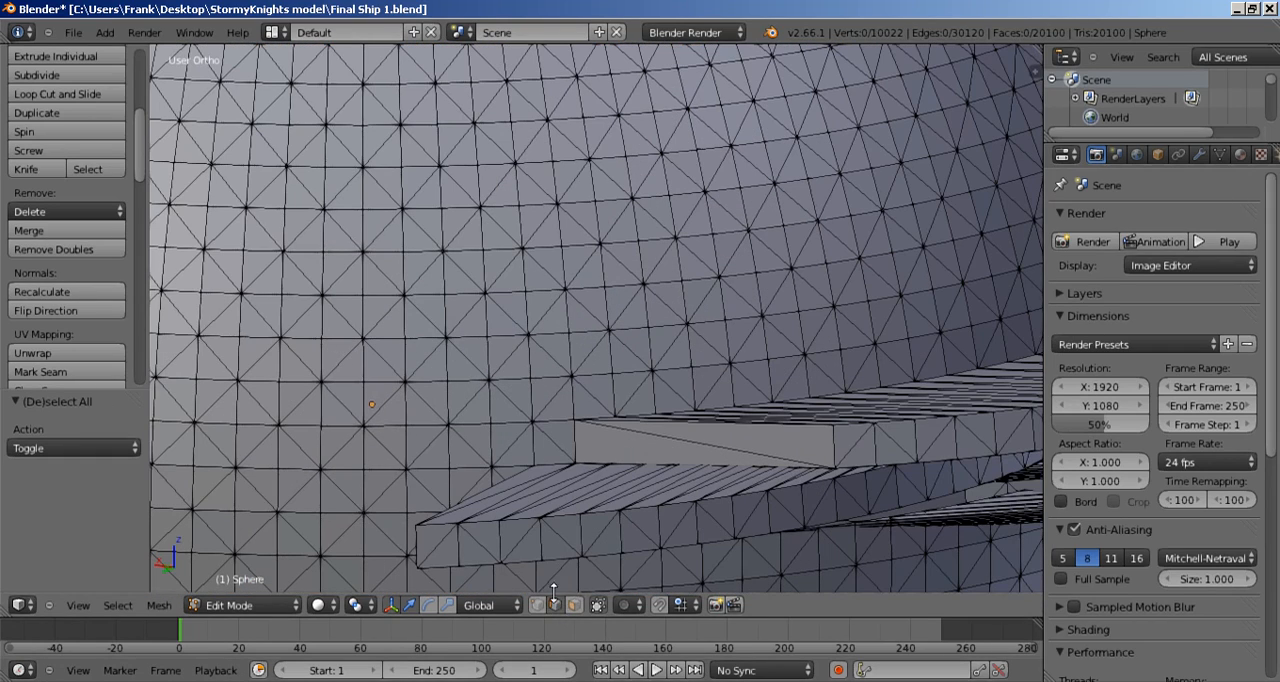
# Step: Try to select a horizontal row of edges across the sphere's side, above the fin, piece by piece
pyautogui.rightClick(541, 246)
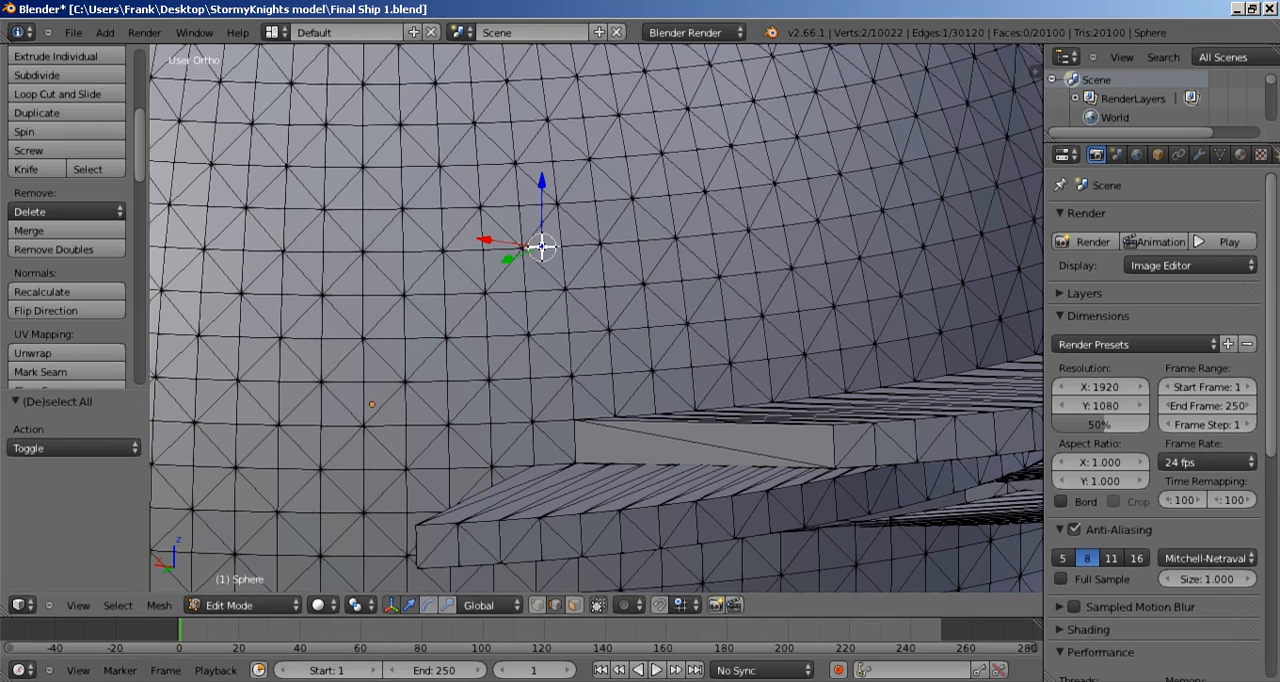
pyautogui.keyDown('ctrl'); pyautogui.rightClick(466, 250); pyautogui.keyUp('ctrl')
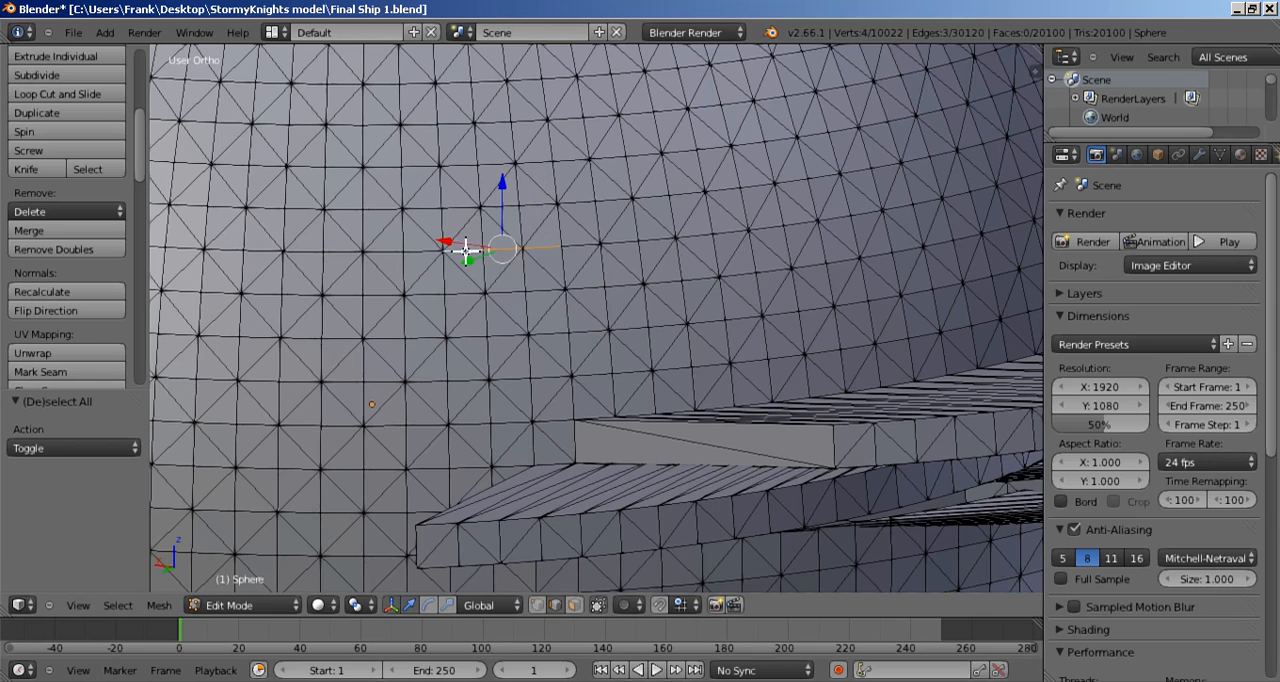
pyautogui.keyDown('ctrl'); pyautogui.rightClick(426, 249); pyautogui.keyUp('ctrl')
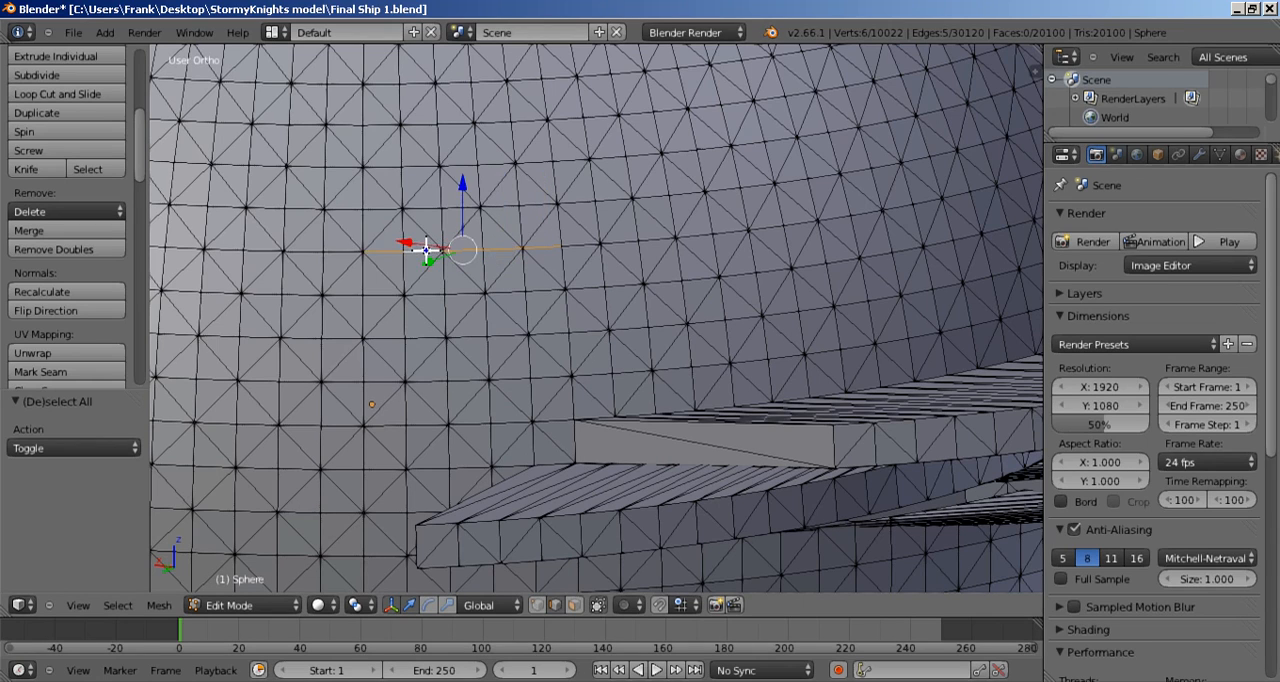
pyautogui.keyDown('ctrl'); pyautogui.rightClick(316, 253); pyautogui.keyUp('ctrl')
pyautogui.rightClick(620, 243)
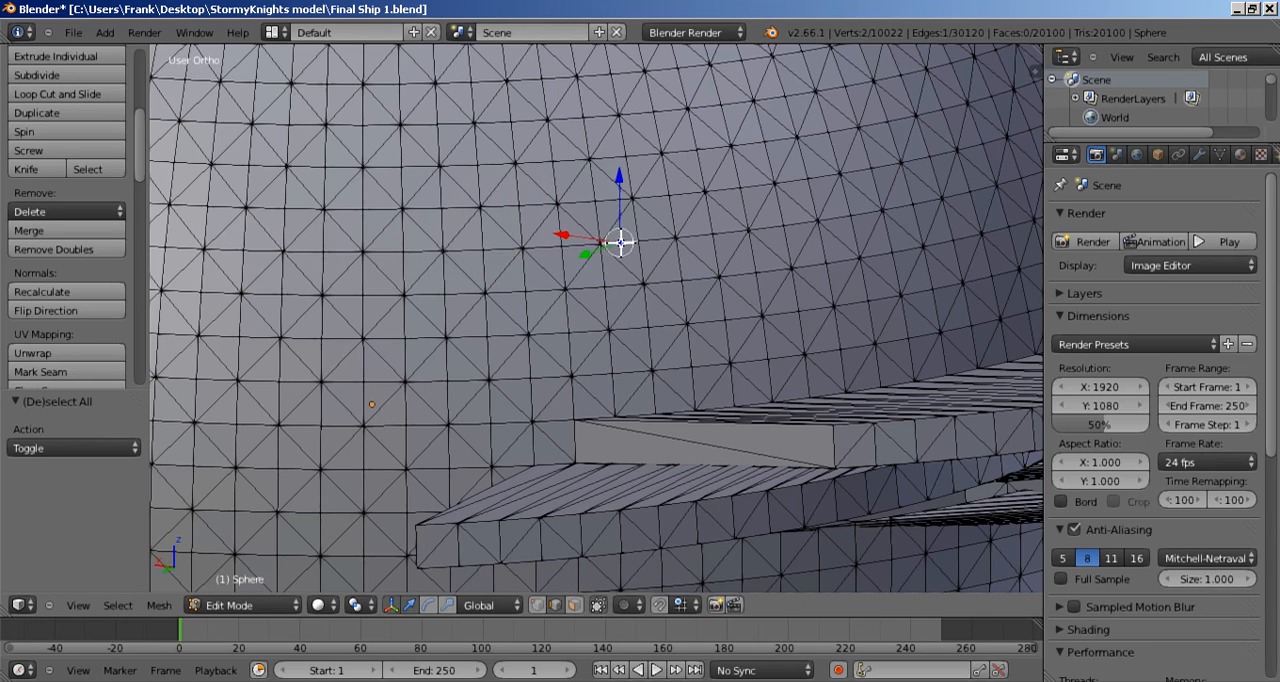
pyautogui.keyDown('ctrl'); pyautogui.rightClick(462, 252); pyautogui.keyUp('ctrl')
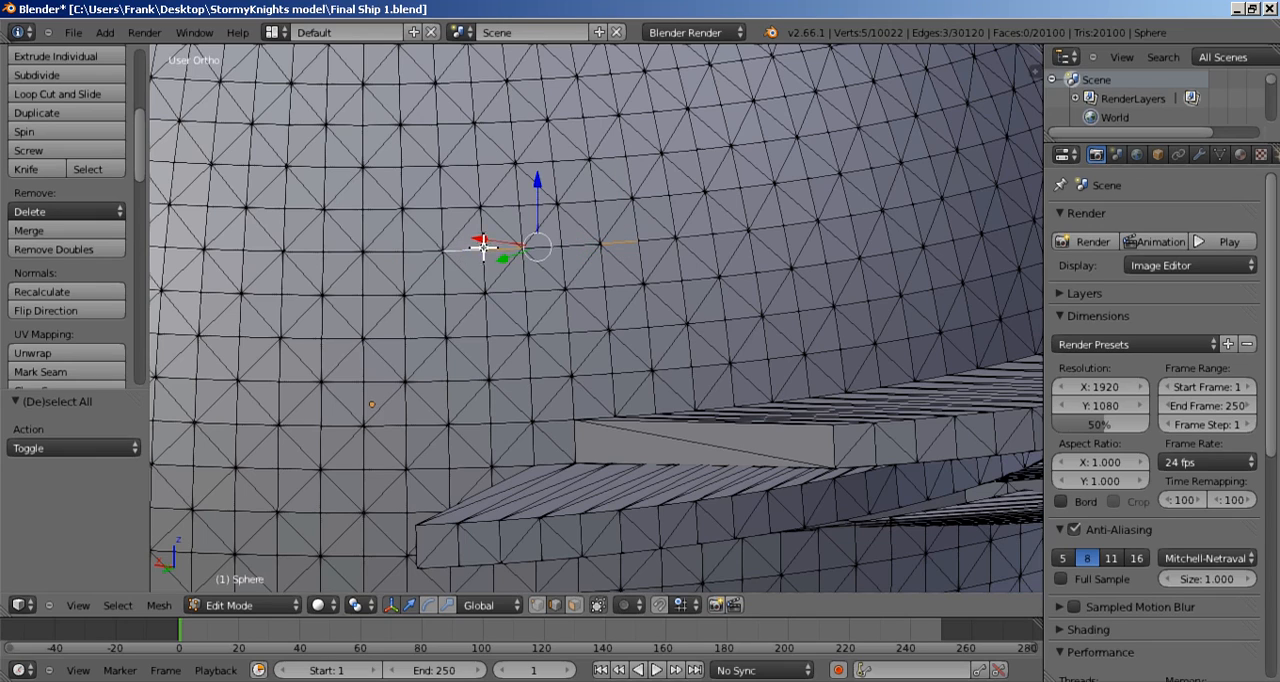
pyautogui.keyDown('ctrl'); pyautogui.rightClick(413, 255); pyautogui.keyUp('ctrl')
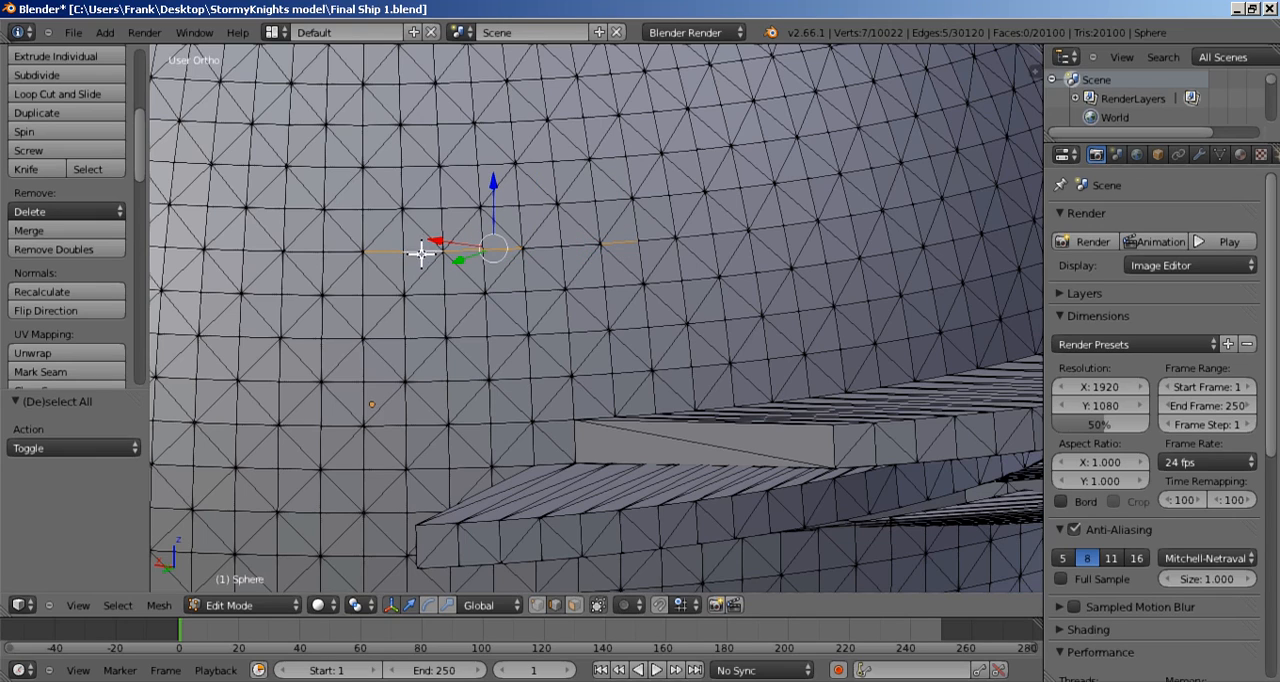
# Step: Clear the edge selection and select two edges on the sphere's side above the fin
pyautogui.press('a')
pyautogui.rightClick(463, 246)
pyautogui.scroll(-6, 470, 255)
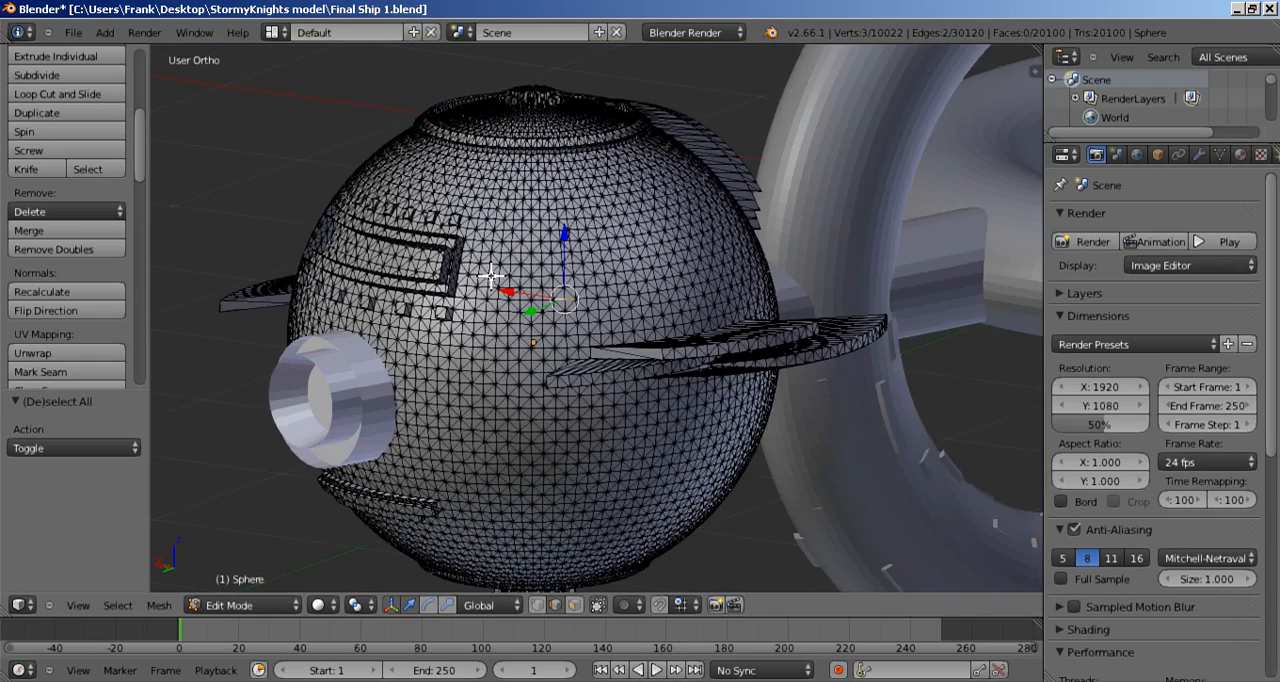
pyautogui.scroll(2, 492, 277)
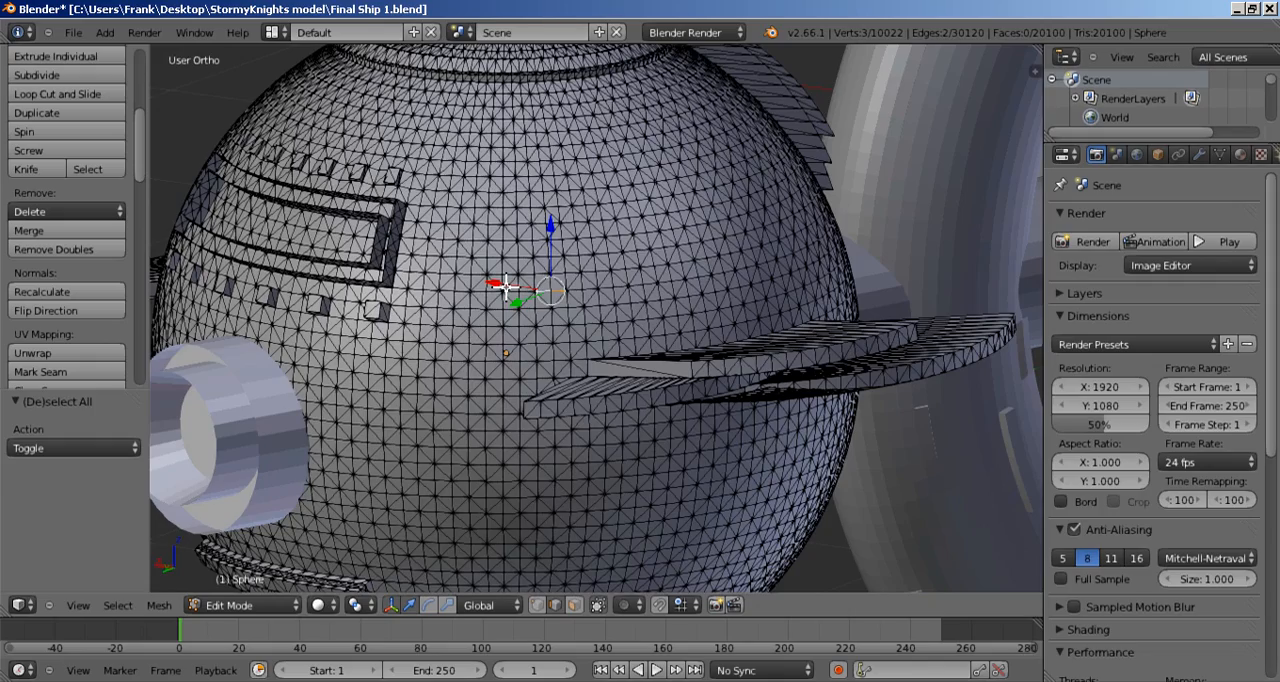
# Step: Select the sphere's entire mesh and convert its triangles to quads
pyautogui.scroll(3, 559, 302)
pyautogui.scroll(-3, 559, 300)
pyautogui.scroll(-2, 559, 300)
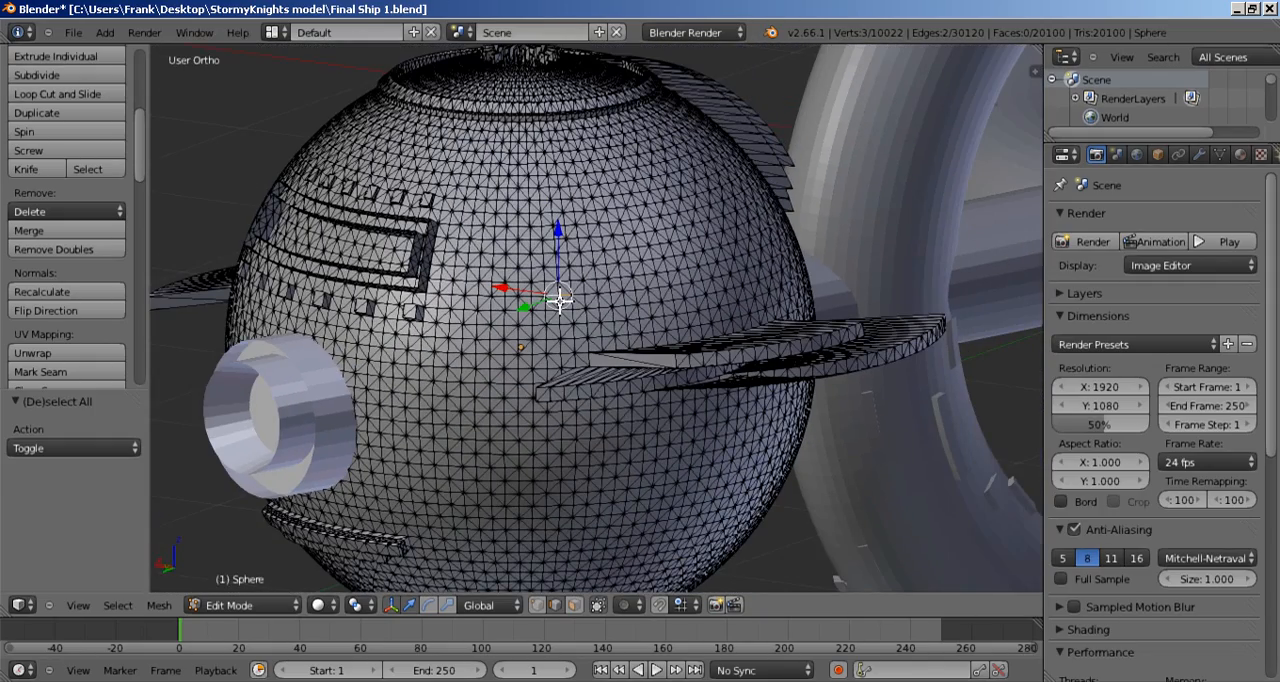
pyautogui.scroll(4, 560, 300)
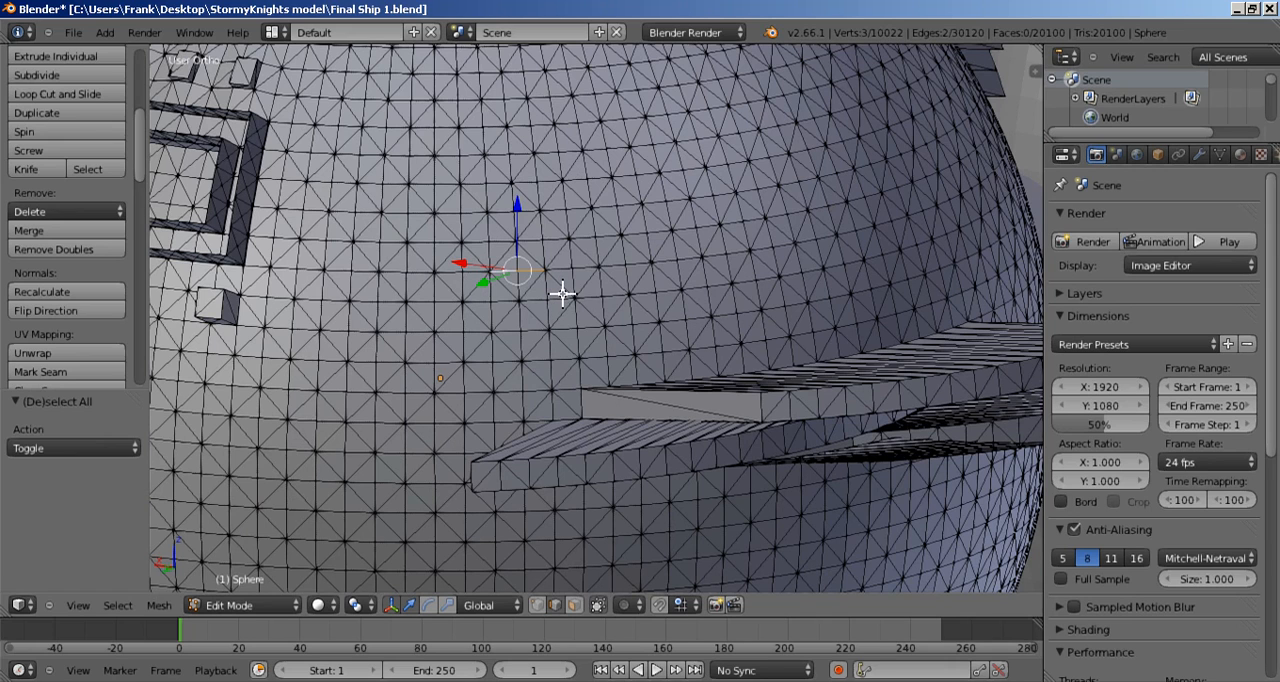
pyautogui.press('a')
pyautogui.press('a')
pyautogui.scroll(-3, 562, 292)
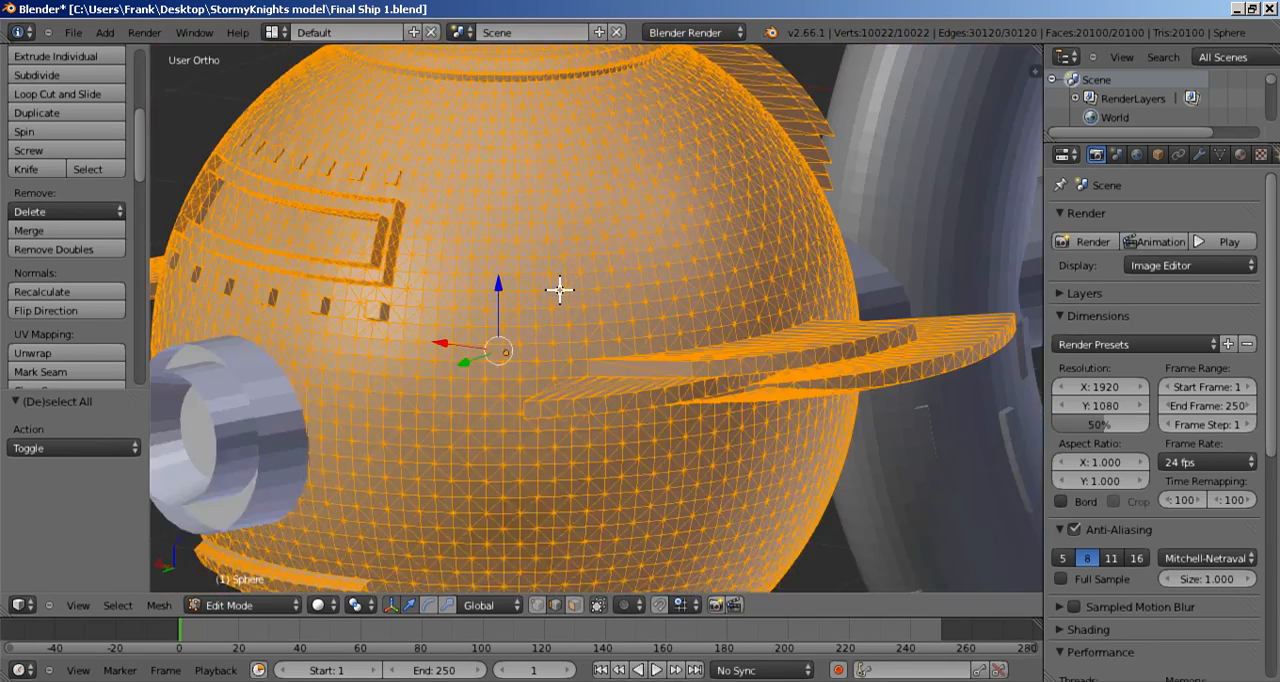
pyautogui.scroll(2, 558, 291)
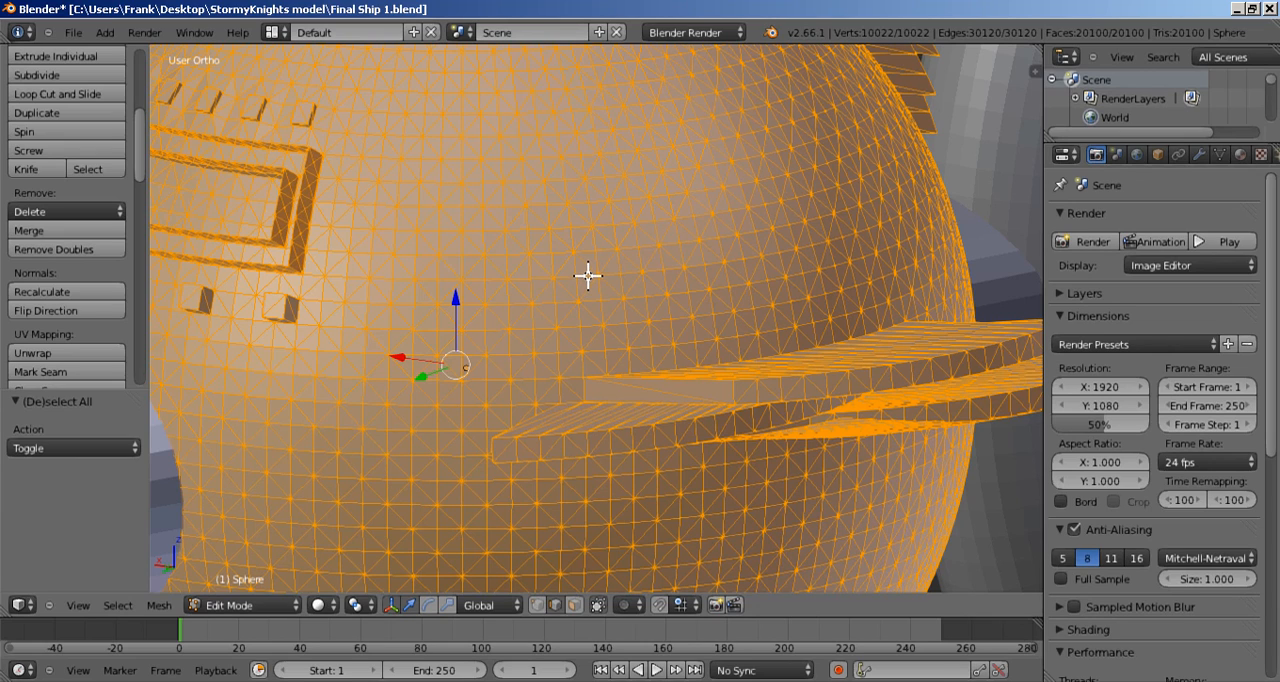
pyautogui.hotkey('alt', 'j')
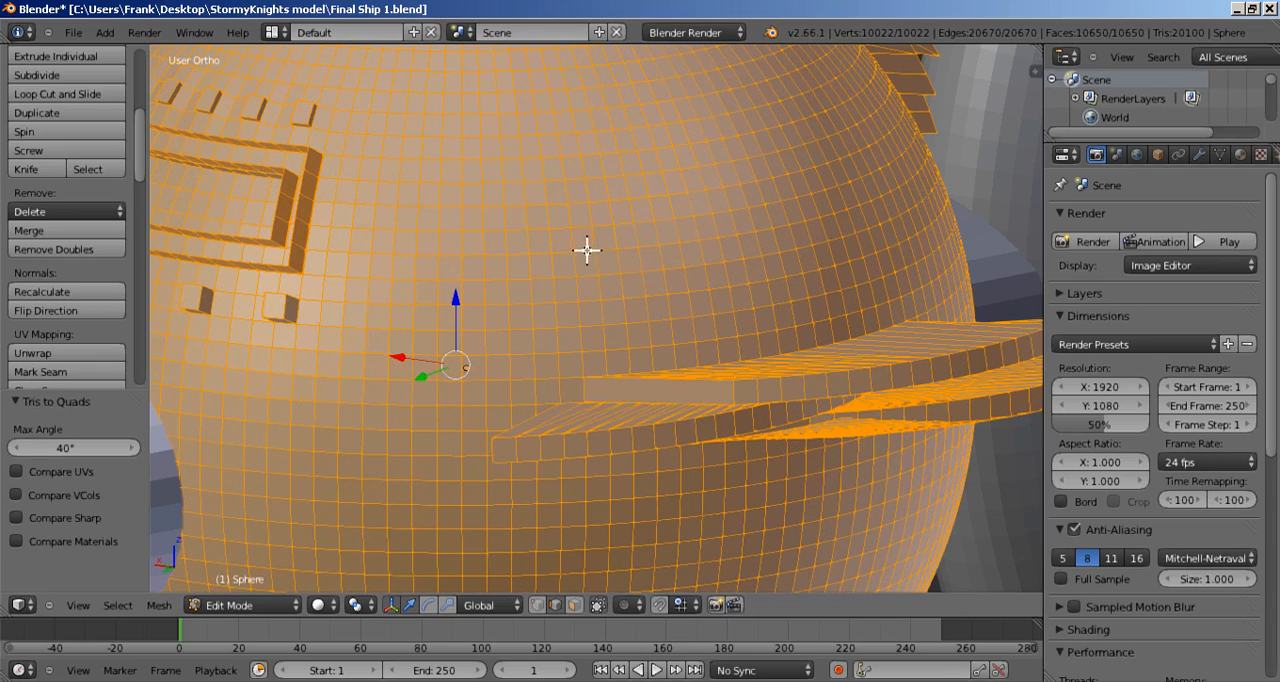
# Step: Remove doubles from the sphere's mesh, return to object mode and hide the sphere
pyautogui.scroll(-4, 588, 258)
pyautogui.moveTo(591, 237); pyautogui.dragTo(591, 266, button='middle')
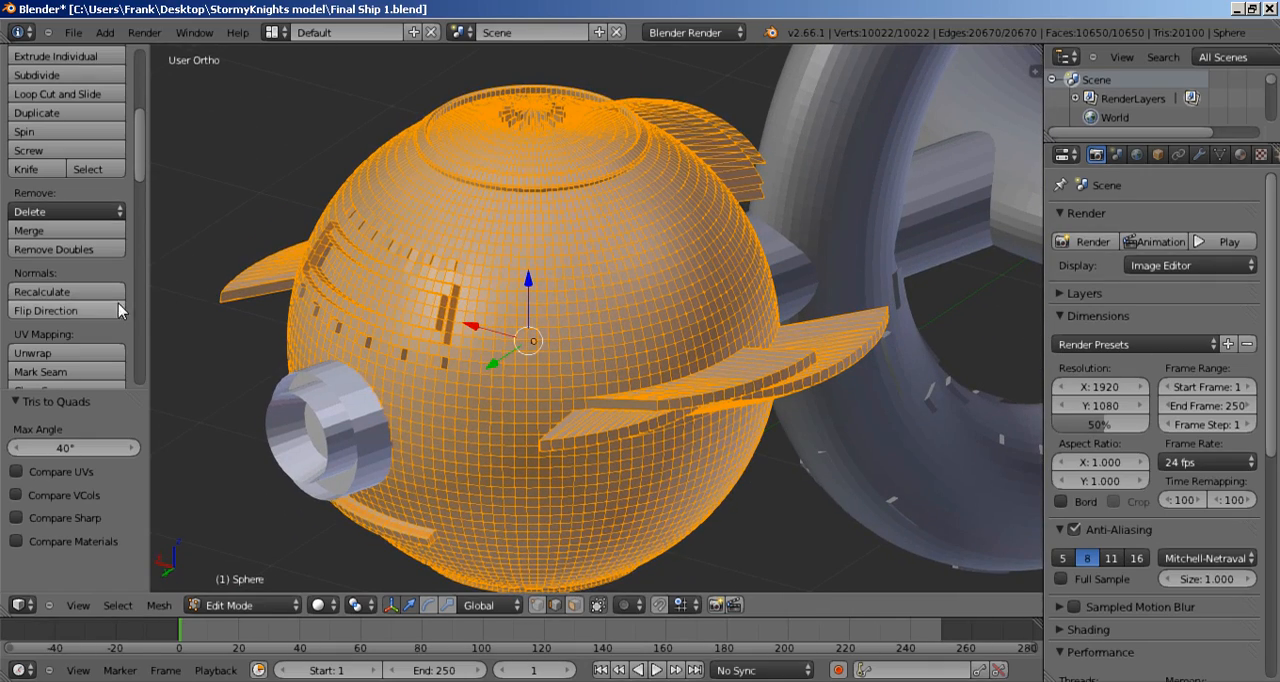
pyautogui.scroll(3, 559, 341)
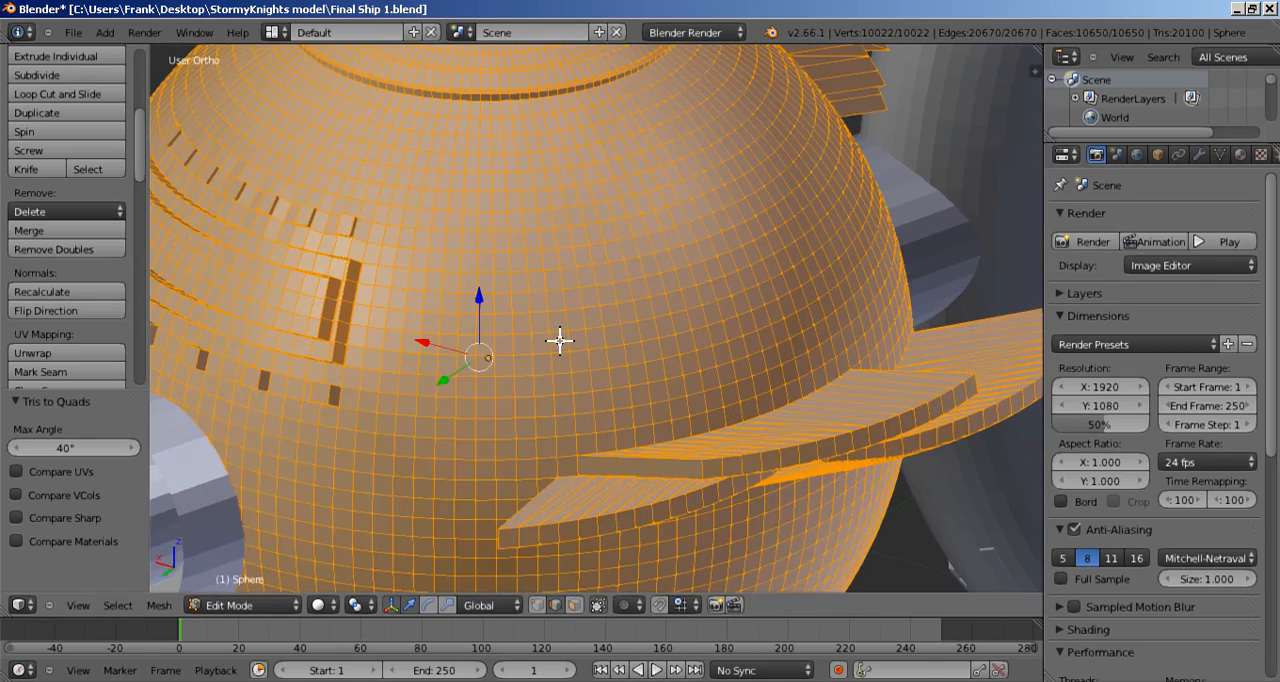
pyautogui.scroll(-4, 559, 341)
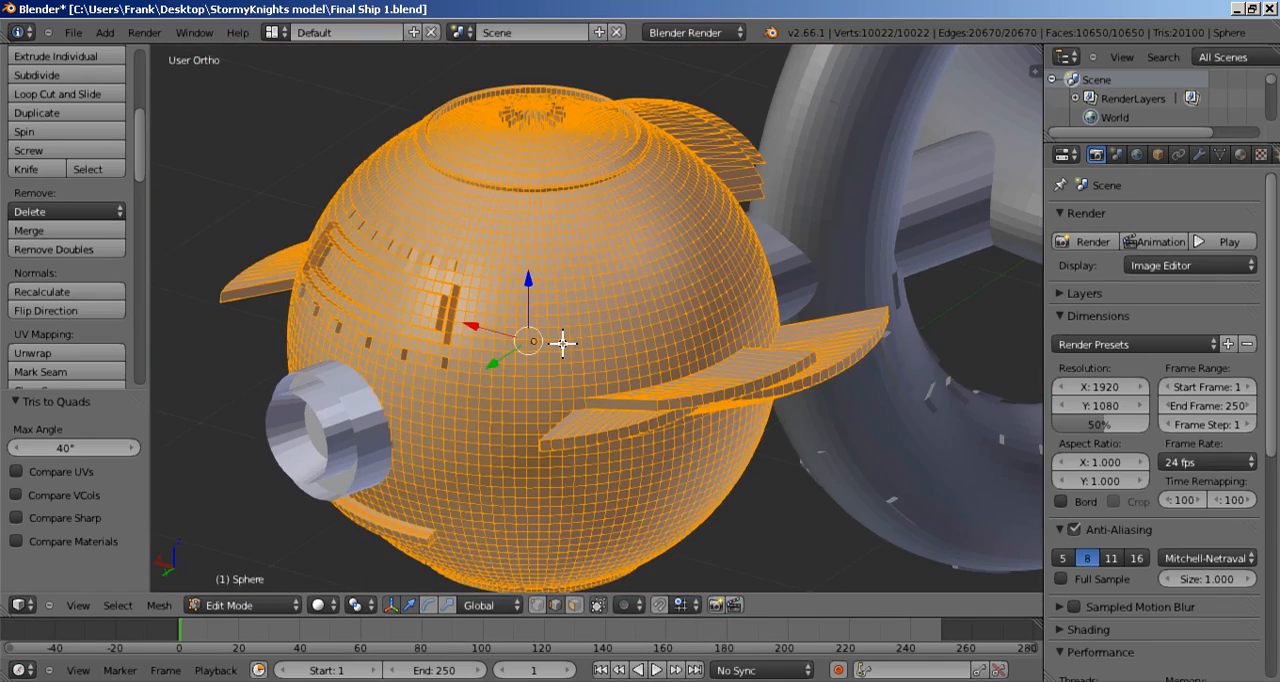
pyautogui.click(76, 250)
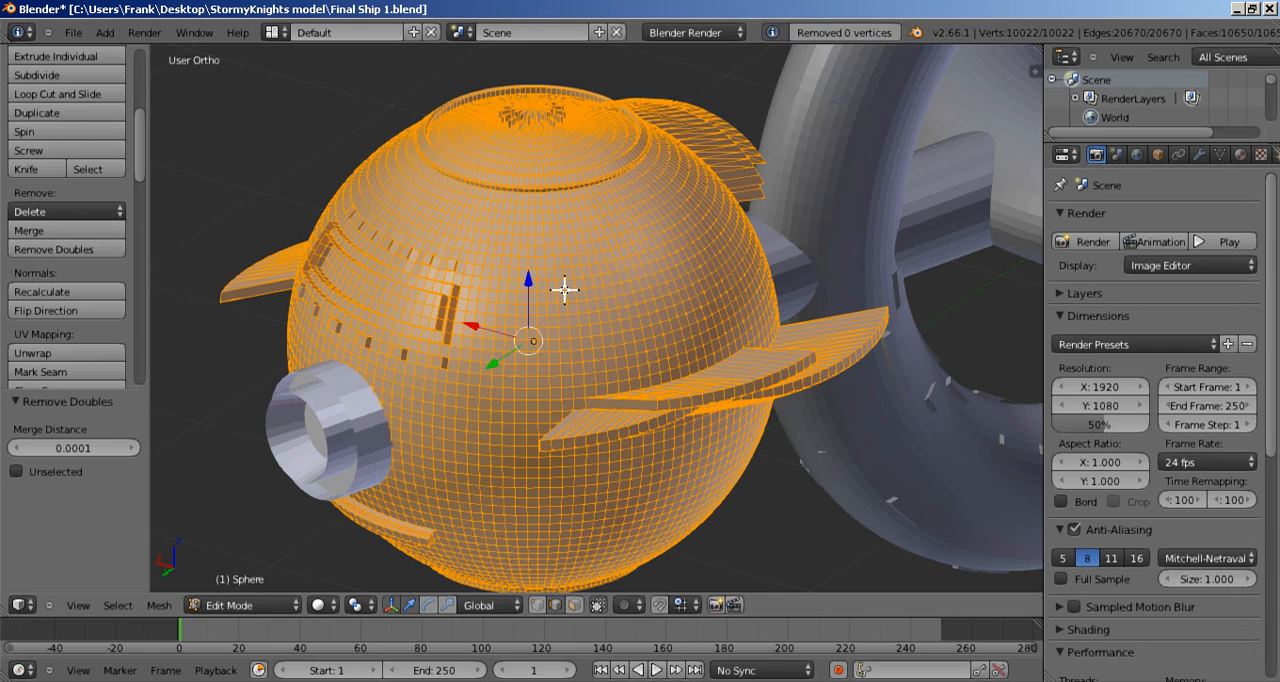
pyautogui.press('Tab')
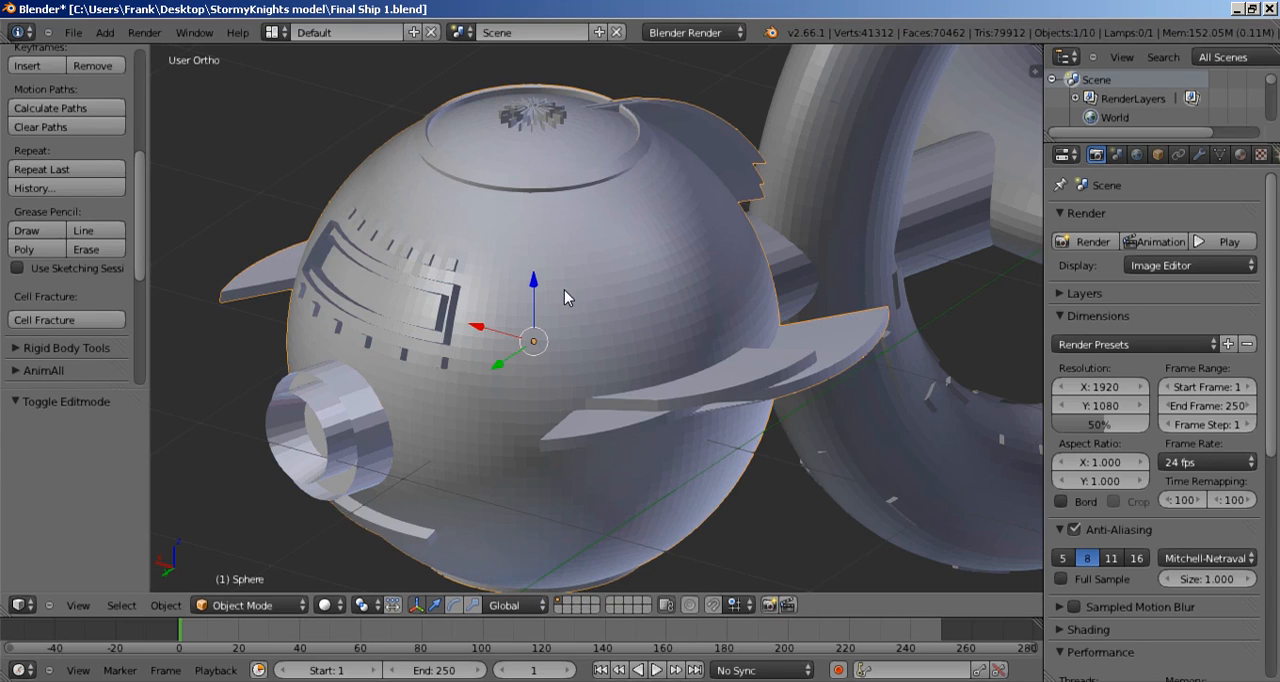
pyautogui.press('h')
# Step: Convert the triangles of the short outer cylinder at the front end of the shaft to quads
pyautogui.rightClick(395, 402)
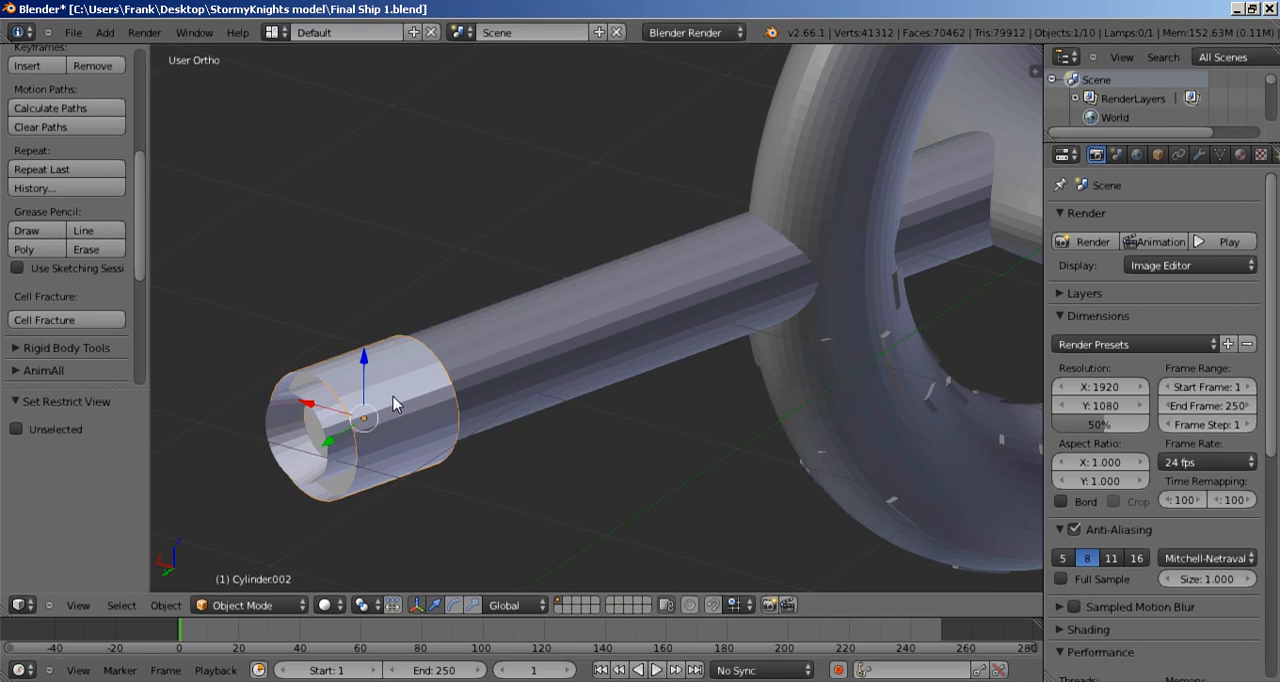
pyautogui.press('Tab')
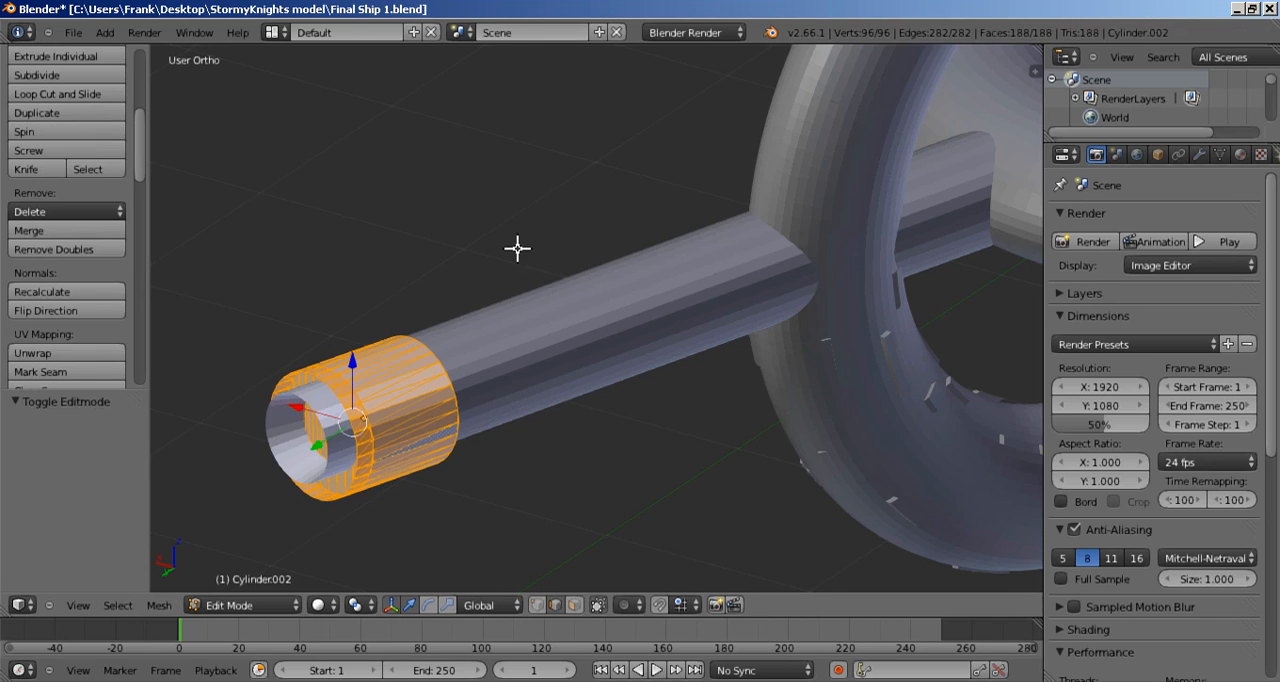
pyautogui.keyDown('shift'); pyautogui.moveTo(517, 280); pyautogui.dragTo(623, 230, button='middle'); pyautogui.keyUp('shift')
pyautogui.scroll(4, 576, 318)
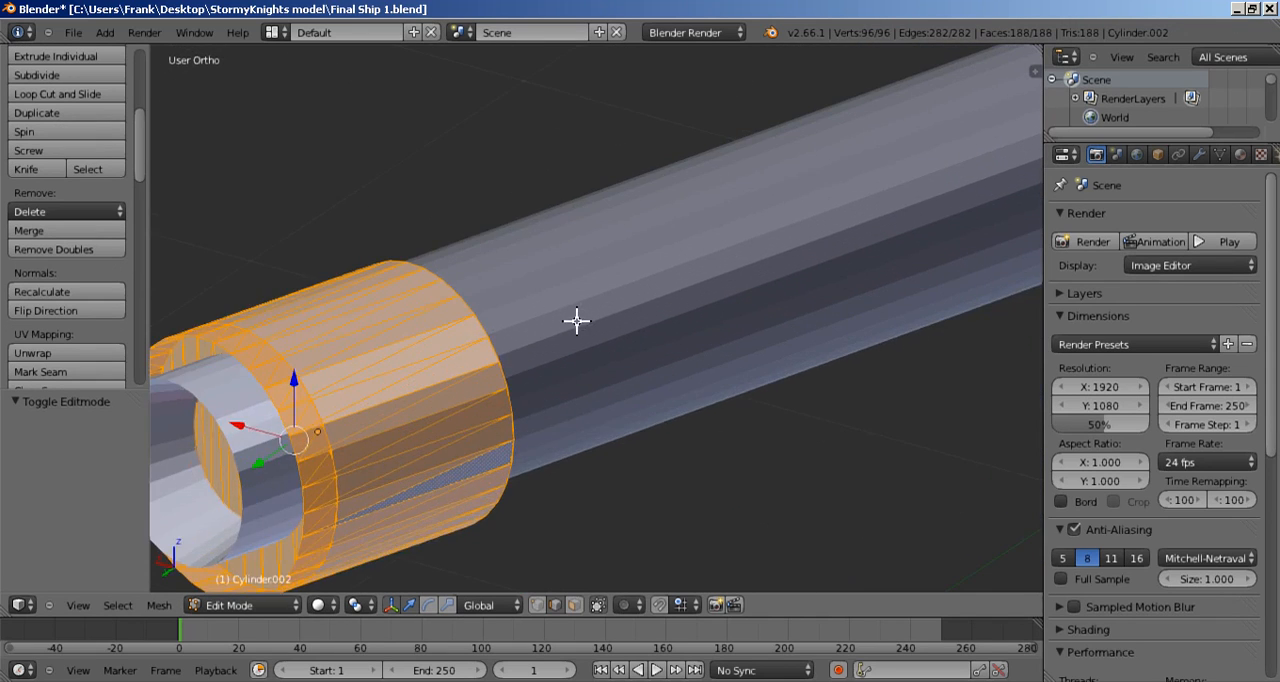
pyautogui.keyDown('shift'); pyautogui.moveTo(576, 319); pyautogui.dragTo(768, 285, button='middle'); pyautogui.keyUp('shift')
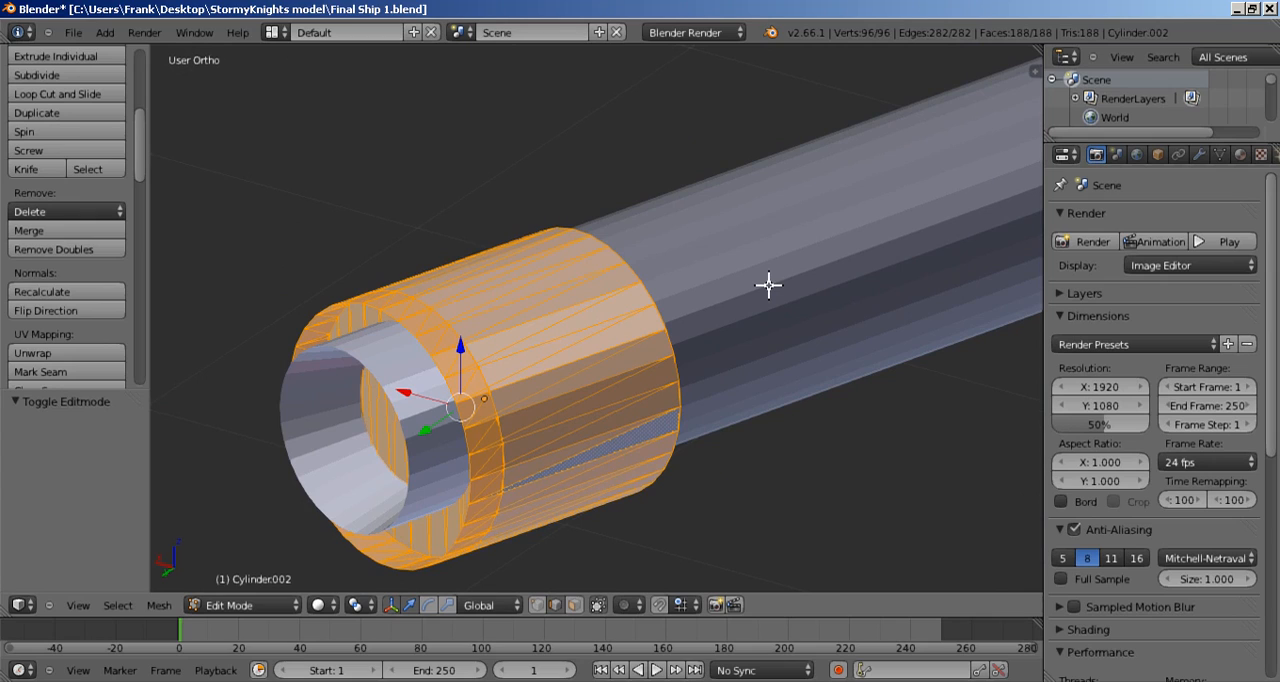
pyautogui.hotkey('alt', 'j')
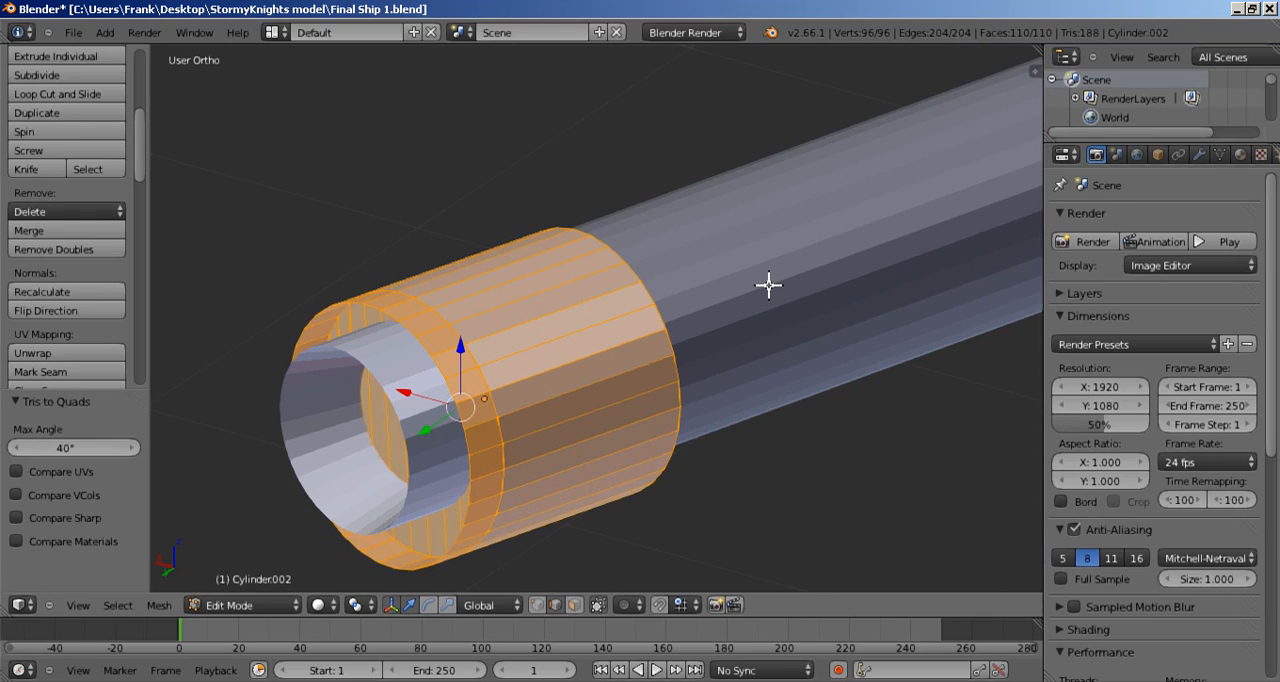
# Step: Remove doubles from the short outer cylinder and hide it in object mode
pyautogui.click(67, 250)
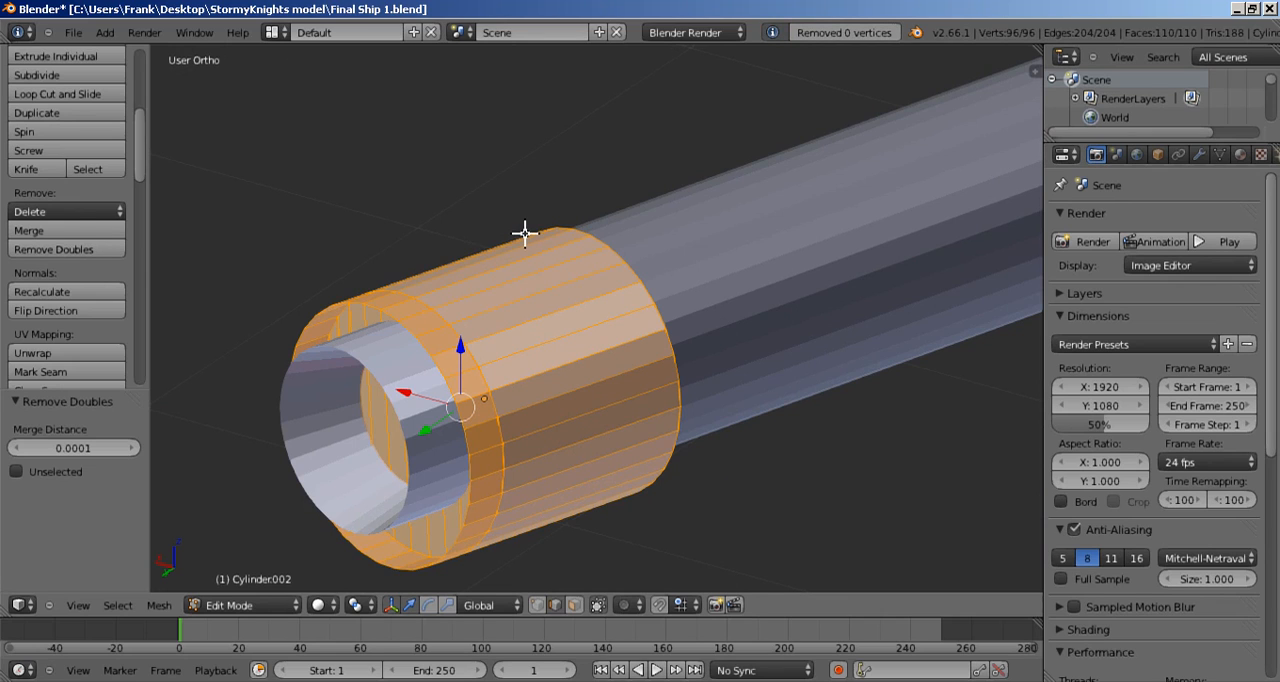
pyautogui.press('Tab')
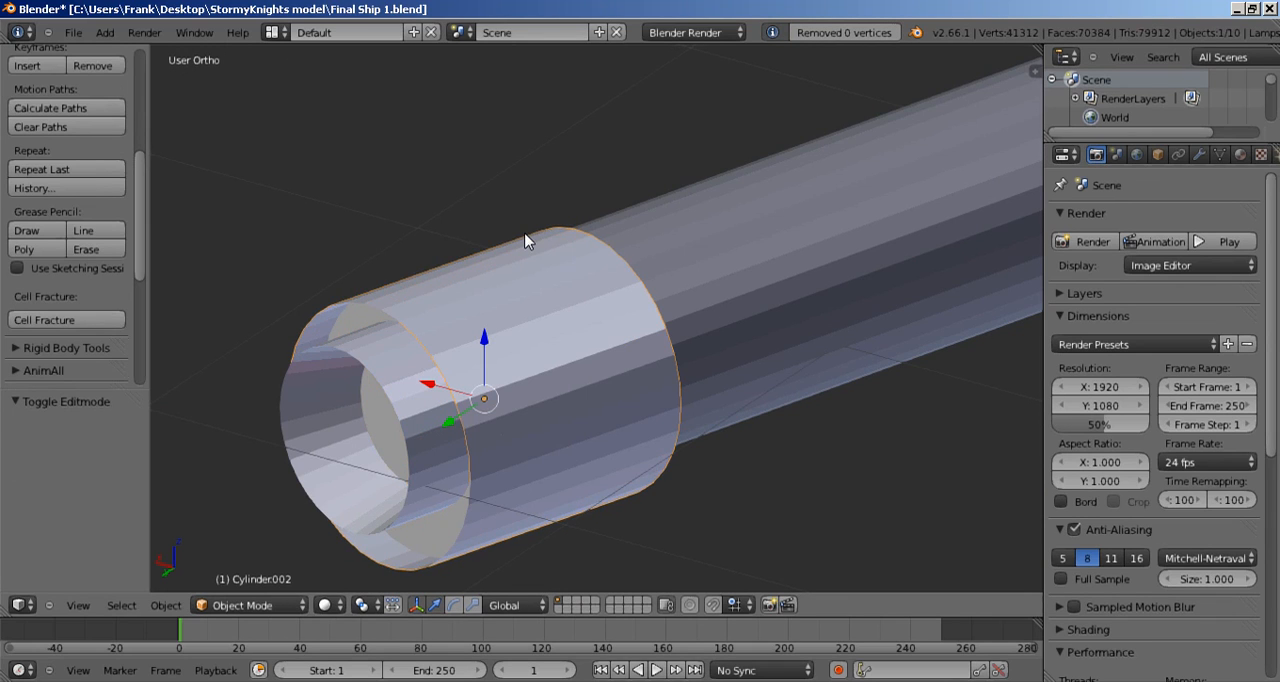
pyautogui.press('h')
# Step: Convert the triangles of the open inner tube in front of the shaft to quads
pyautogui.rightClick(532, 342)
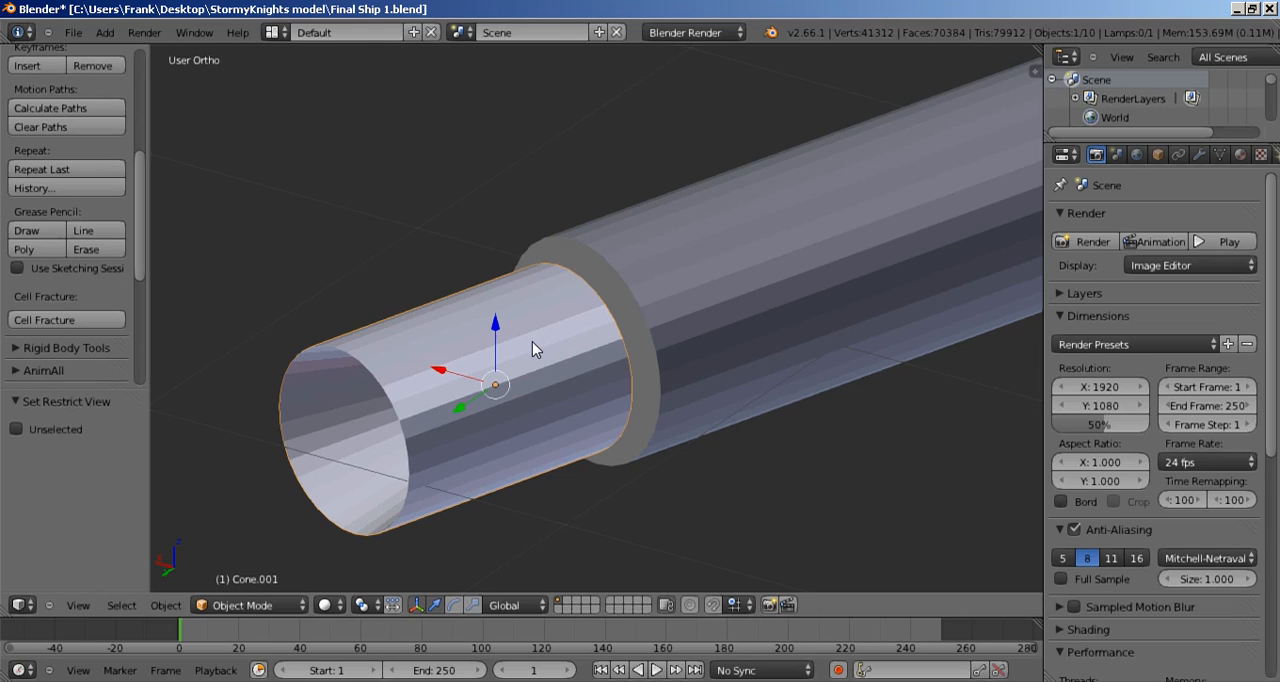
pyautogui.press('Tab')
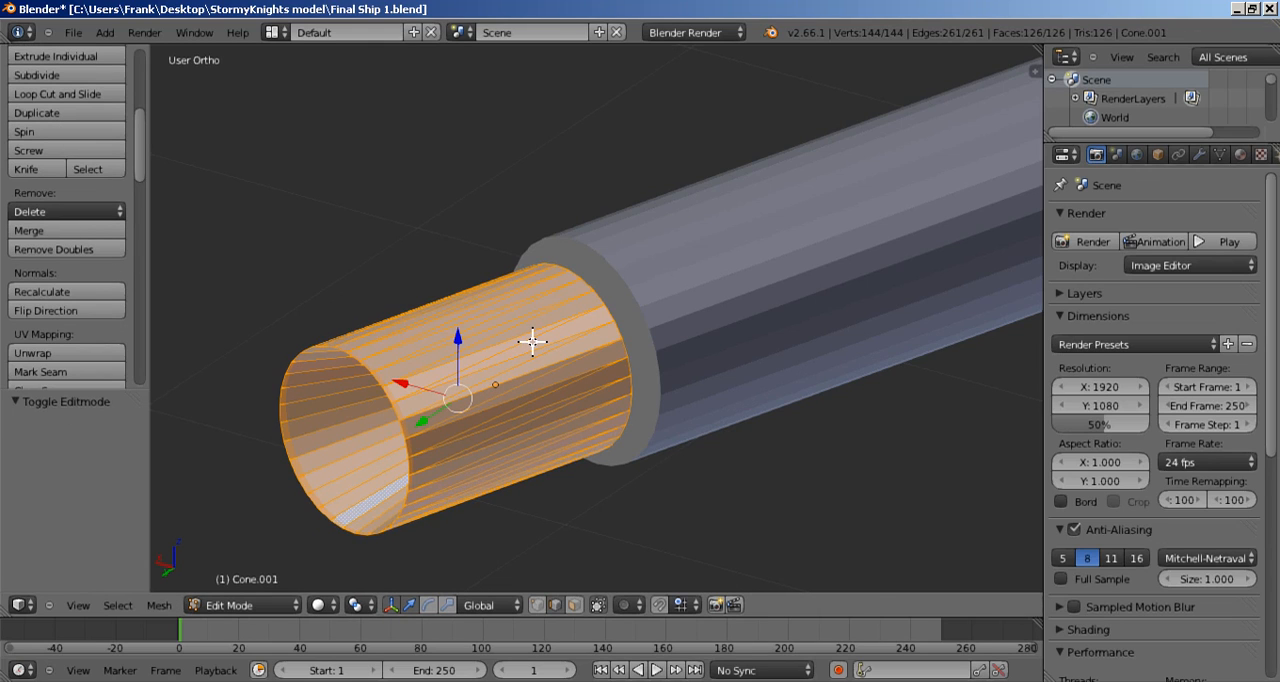
pyautogui.hotkey('alt', 'j')
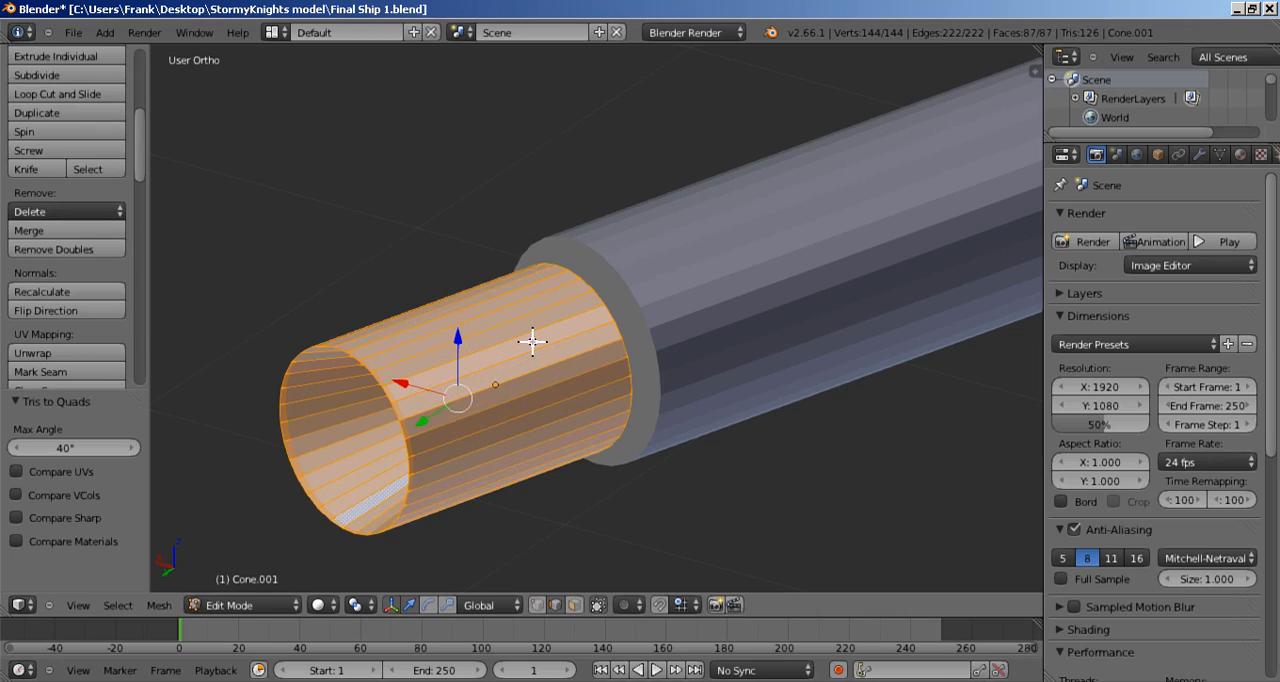
# Step: Remove doubles from the open inner tube and hide it in object mode
pyautogui.click(81, 247)
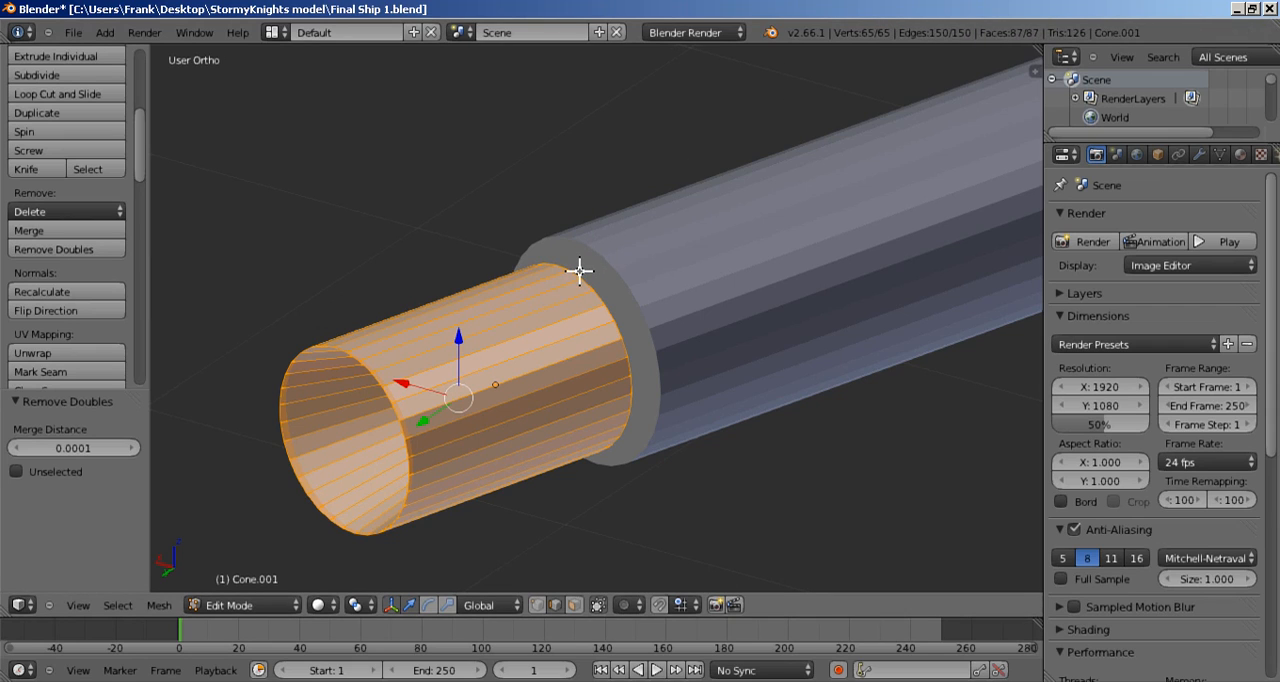
pyautogui.scroll(-3, 579, 271)
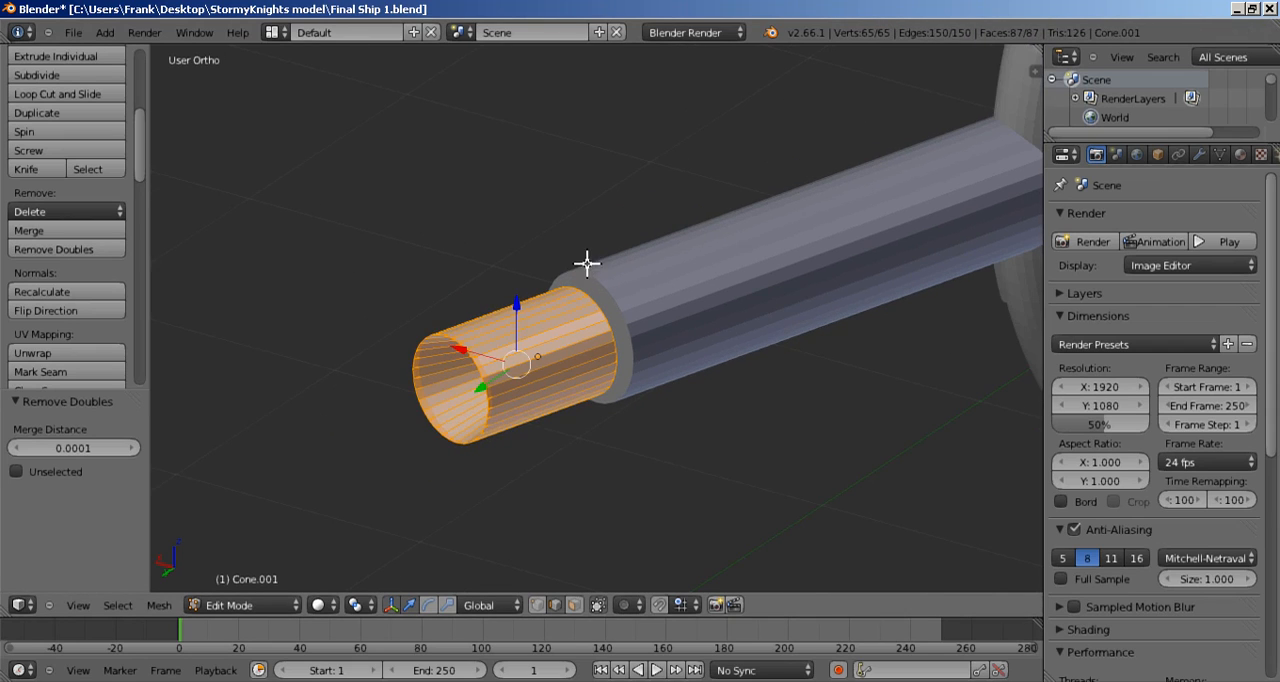
pyautogui.keyDown('shift'); pyautogui.moveTo(580, 252); pyautogui.dragTo(462, 263, button='middle'); pyautogui.keyUp('shift')
pyautogui.press('Tab')
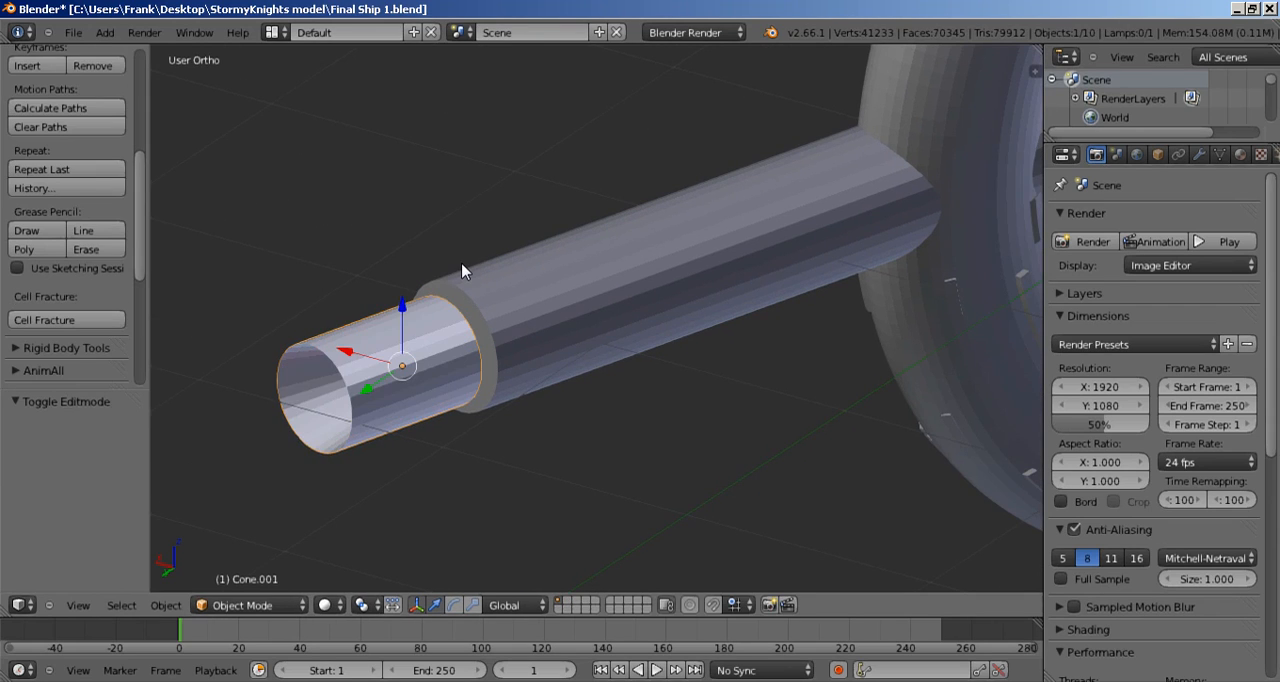
pyautogui.press('h')
# Step: Convert the triangles of the long shaft cylinder running into the ring to quads
pyautogui.rightClick(594, 303)
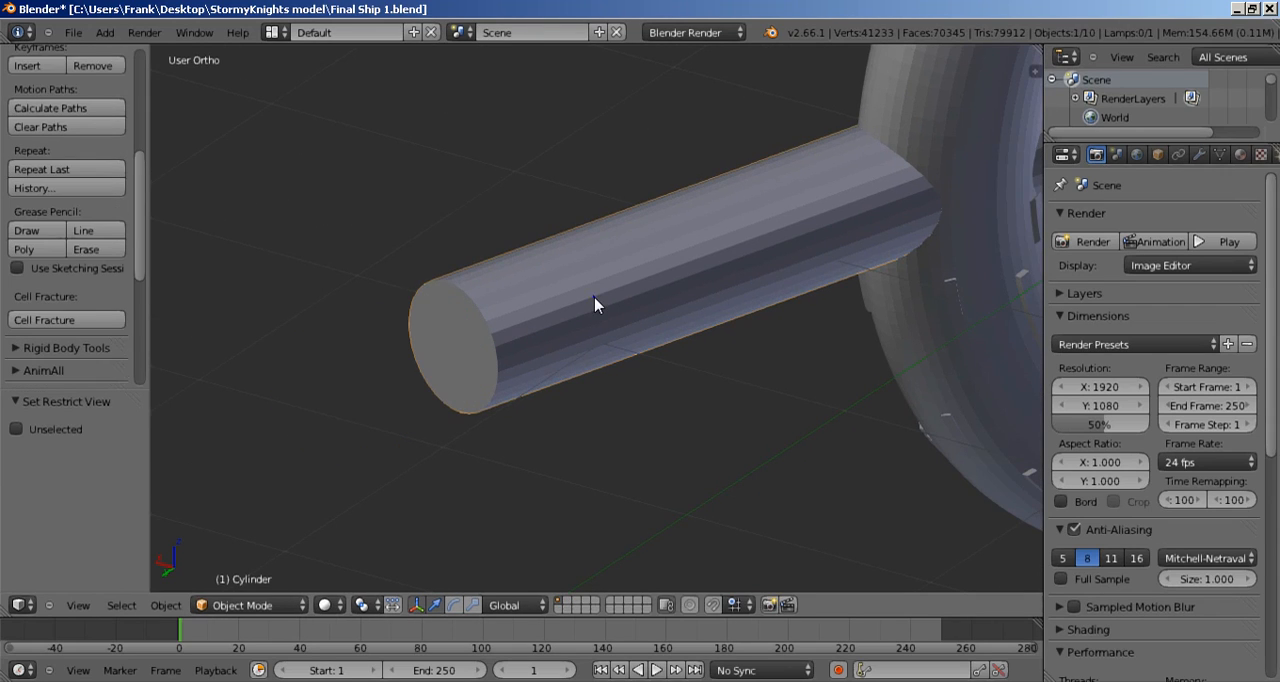
pyautogui.press('Tab')
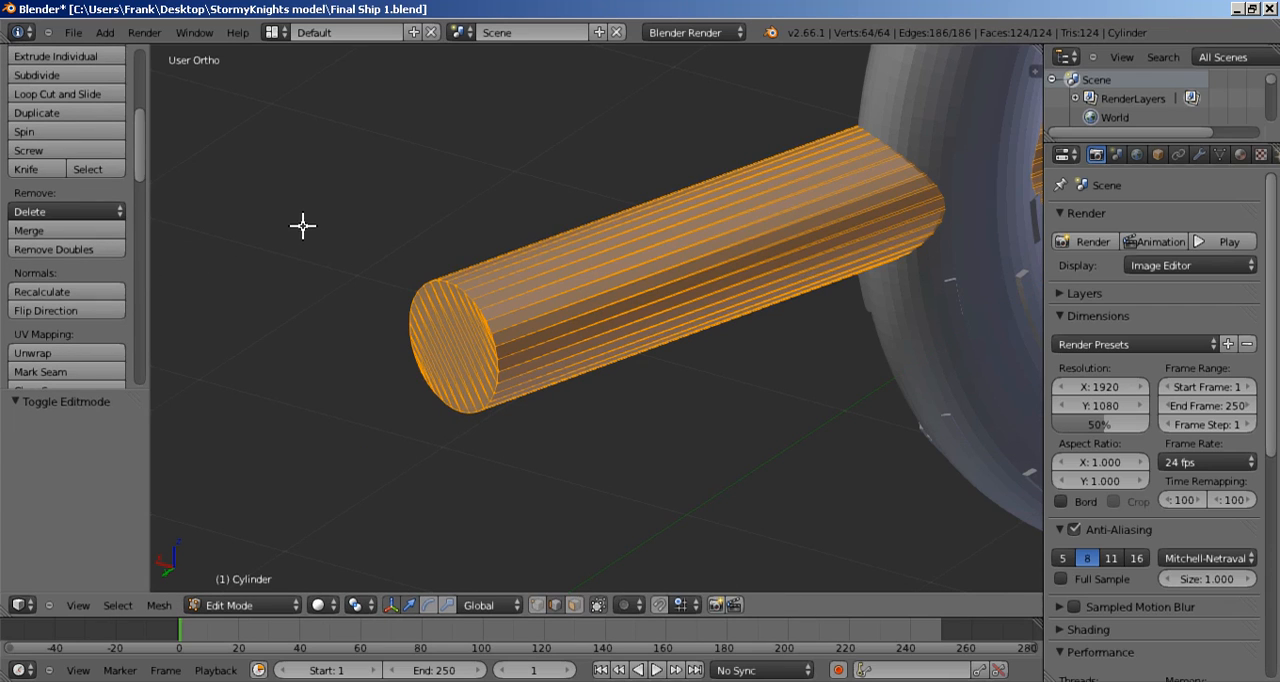
pyautogui.hotkey('alt', 'j')
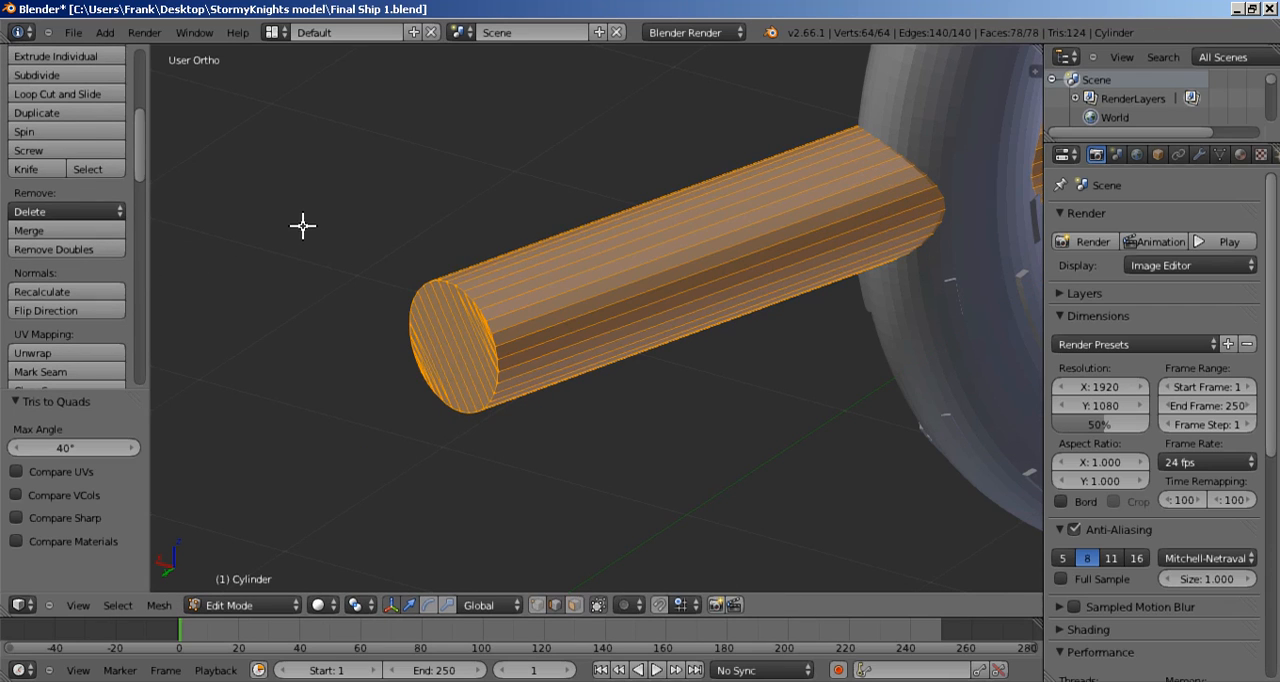
# Step: Remove doubles from the long shaft cylinder and hide it in object mode
pyautogui.click(93, 252)
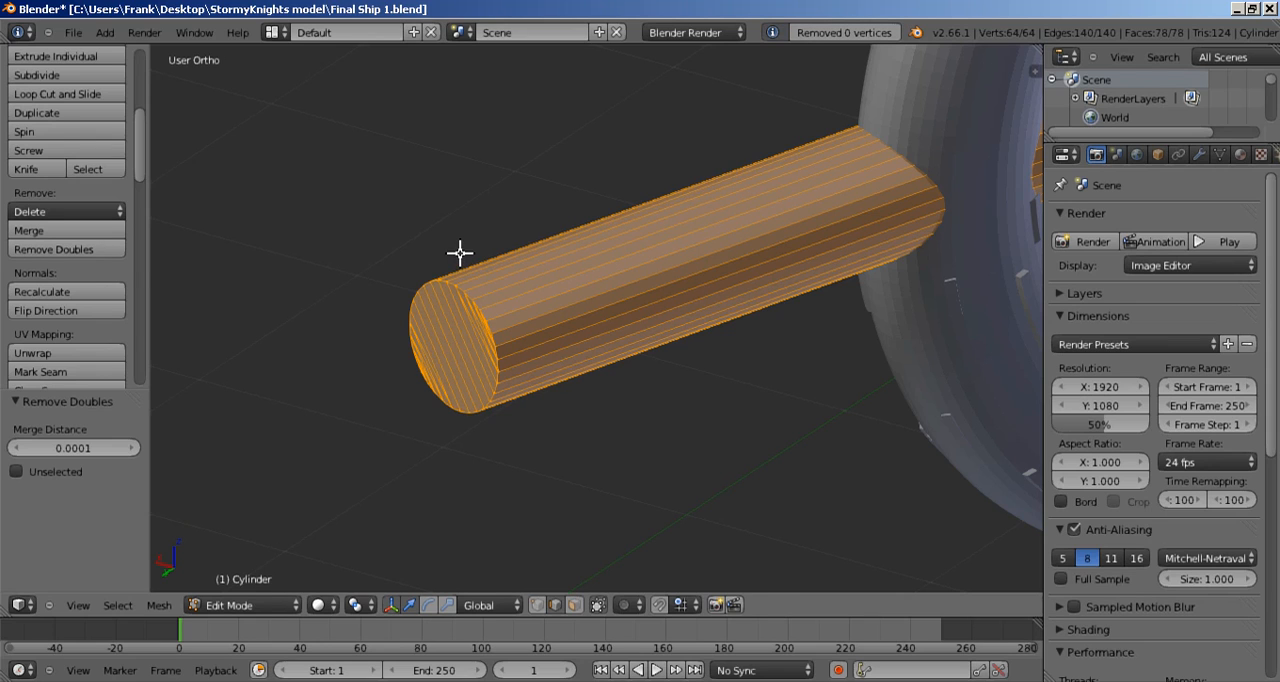
pyautogui.press('Tab')
pyautogui.press('h')
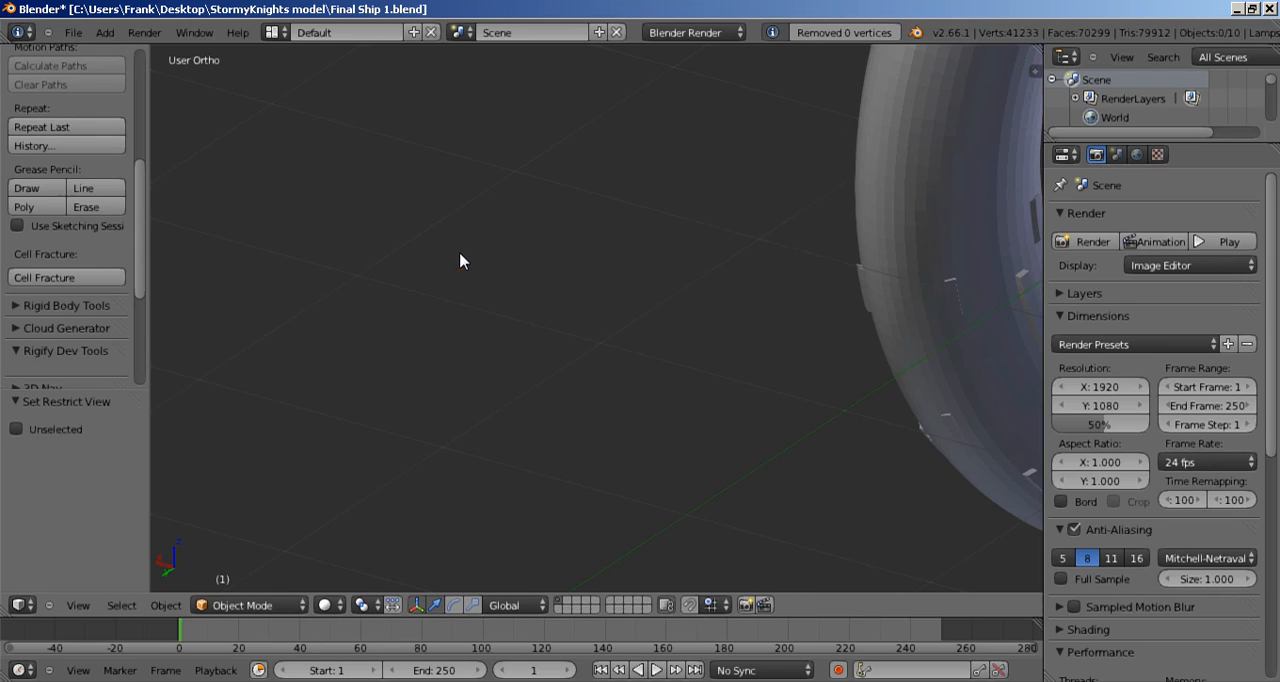
# Step: Convert the triangles of the front upright ring, Torus.001, to quads
pyautogui.scroll(-3, 632, 295)
pyautogui.keyDown('shift'); pyautogui.moveTo(724, 225); pyautogui.dragTo(355, 428, button='middle'); pyautogui.keyUp('shift')
pyautogui.moveTo(487, 388); pyautogui.dragTo(463, 381, button='middle')
pyautogui.rightClick(463, 381)
pyautogui.keyDown('shift'); pyautogui.moveTo(522, 418); pyautogui.dragTo(518, 350, button='middle'); pyautogui.keyUp('shift')
pyautogui.press('Tab')
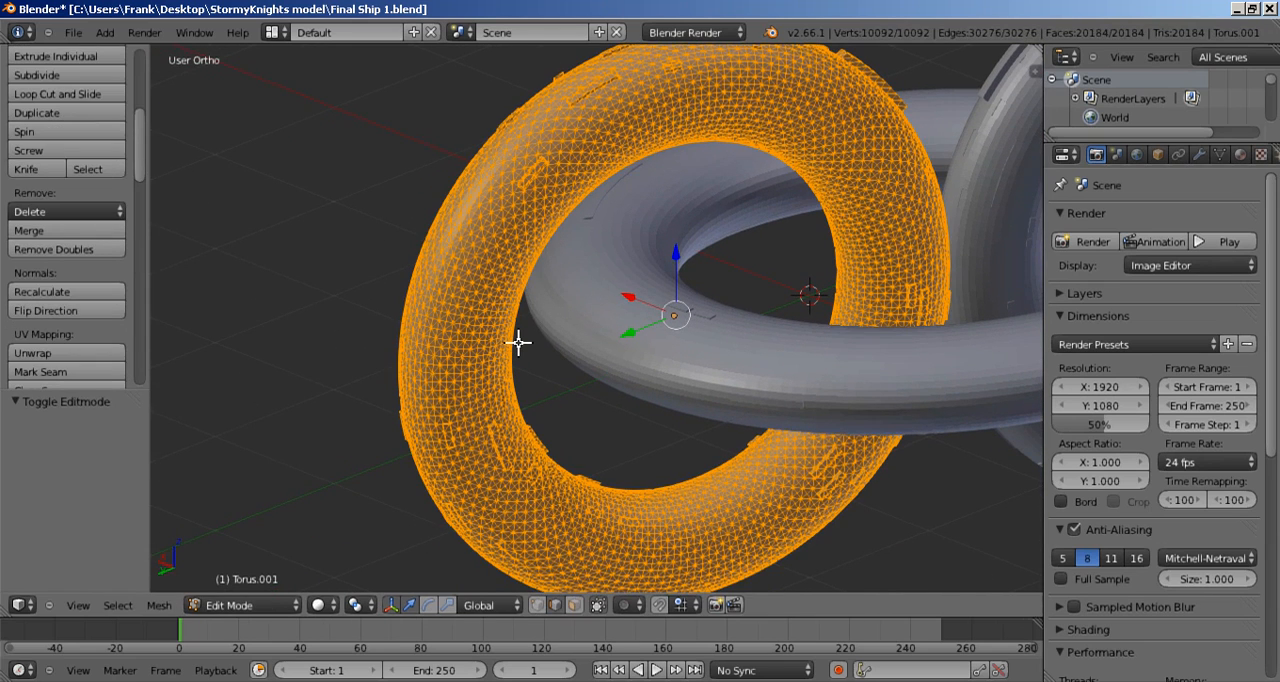
pyautogui.scroll(1, 519, 342)
pyautogui.hotkey('alt', 'j')
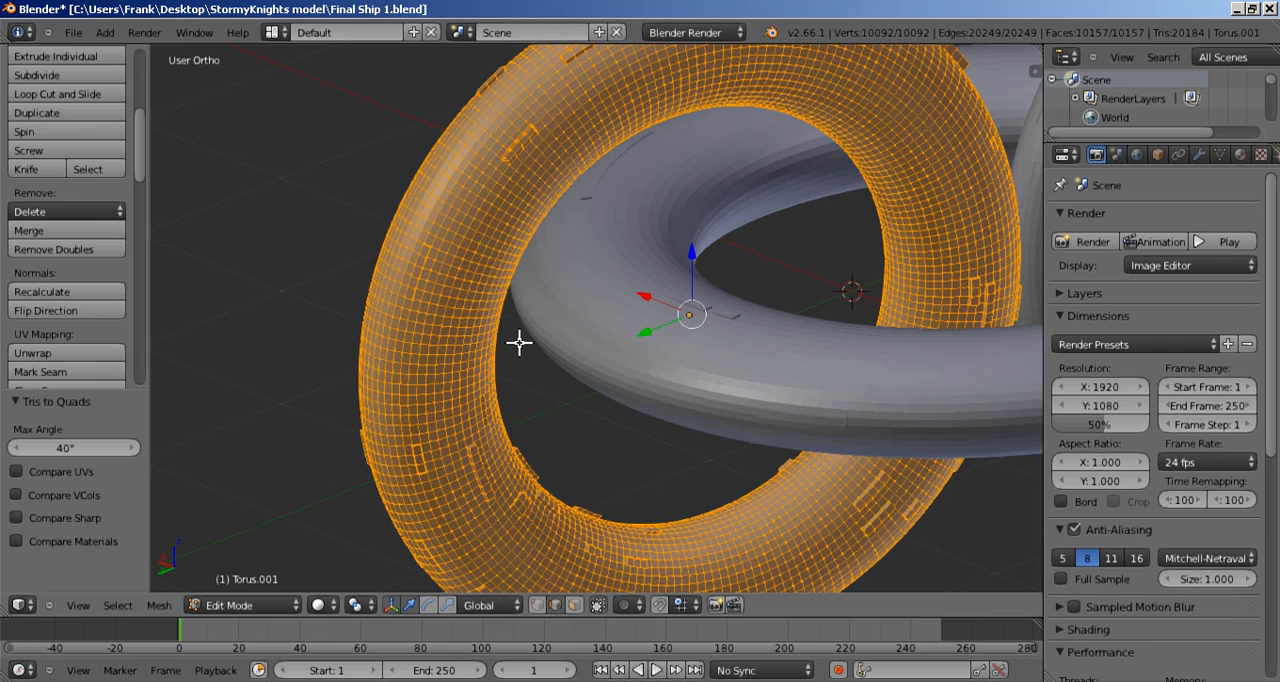
# Step: Remove doubles from the front upright ring and hide it in object mode
pyautogui.click(60, 249)
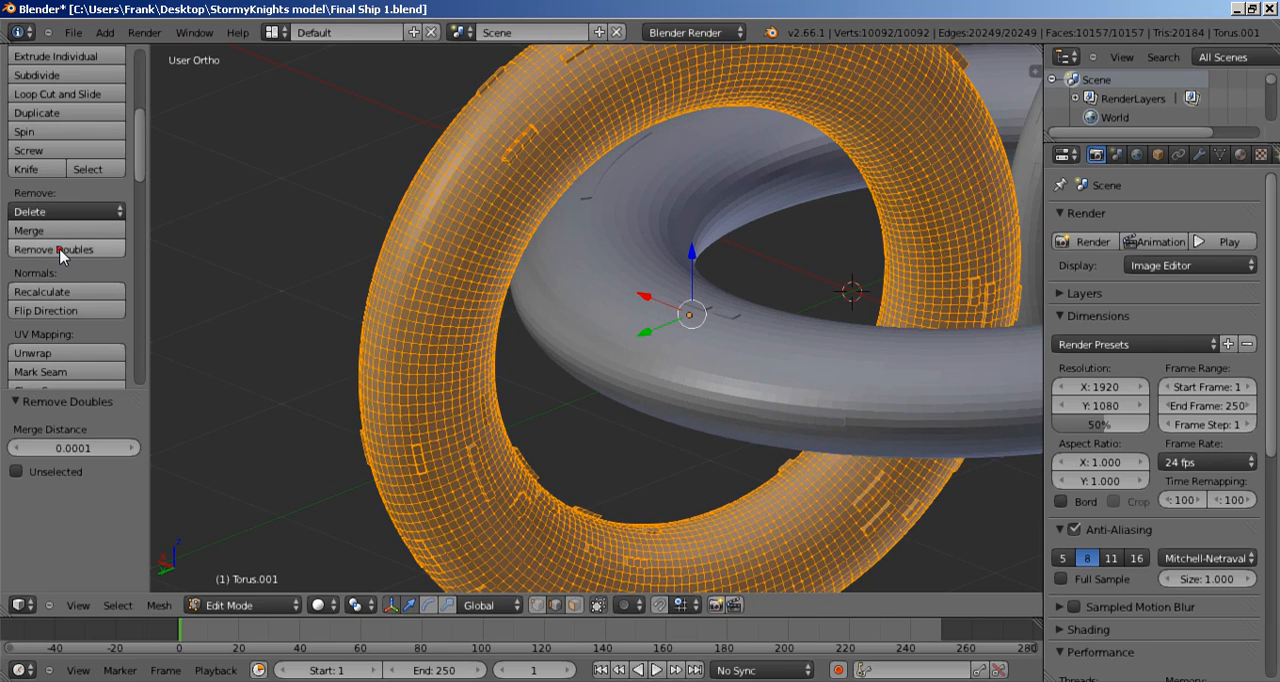
pyautogui.press('Tab')
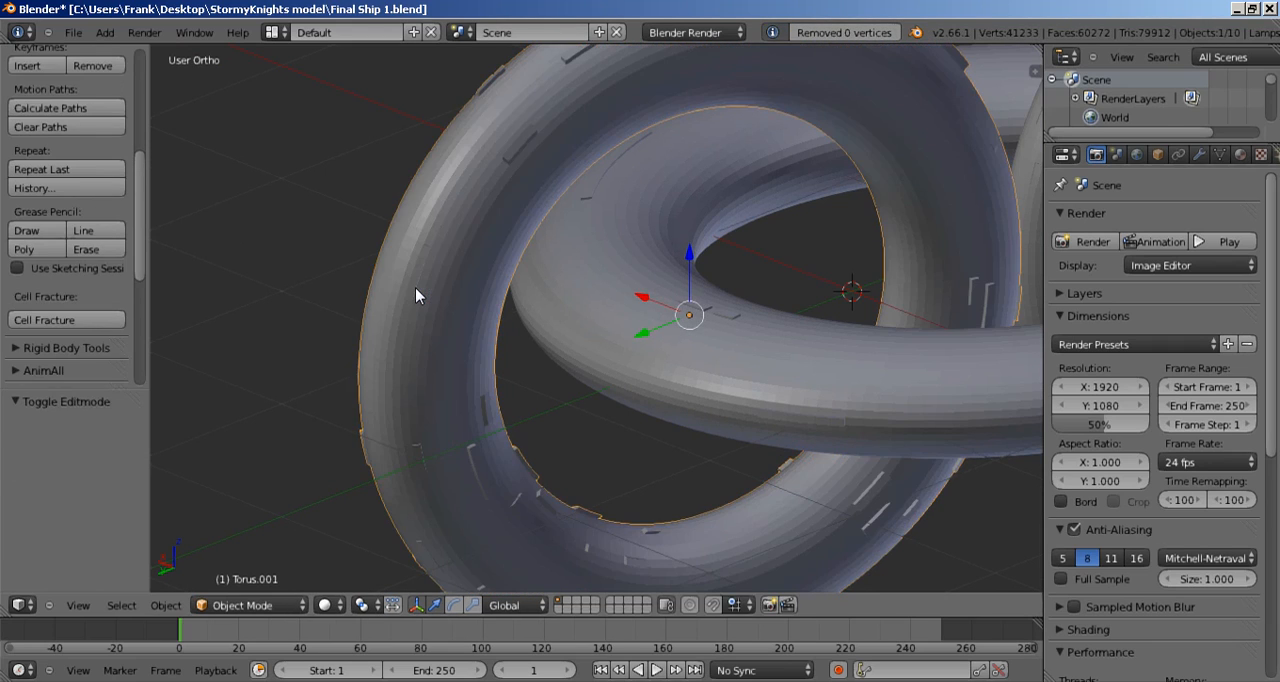
pyautogui.press('h')
# Step: Convert the horizontal ring's triangles to quads and remove doubles from its mesh
pyautogui.rightClick(600, 342)
pyautogui.press('Tab')
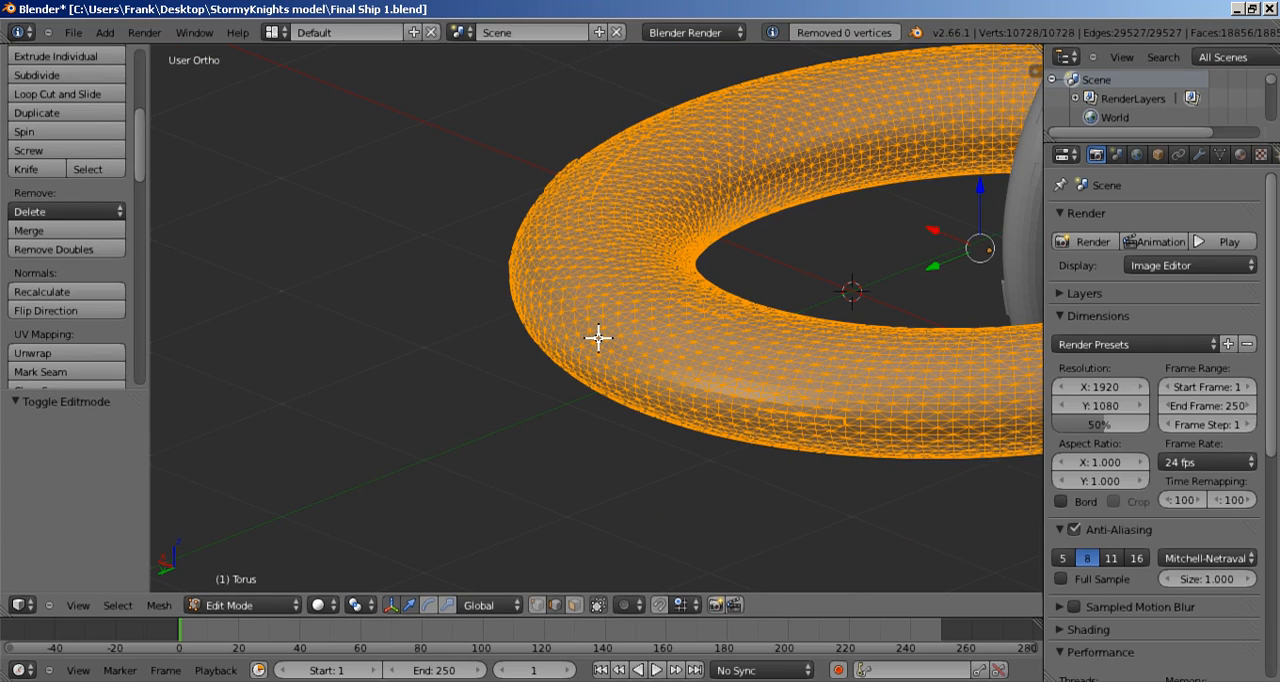
pyautogui.hotkey('alt', 'j')
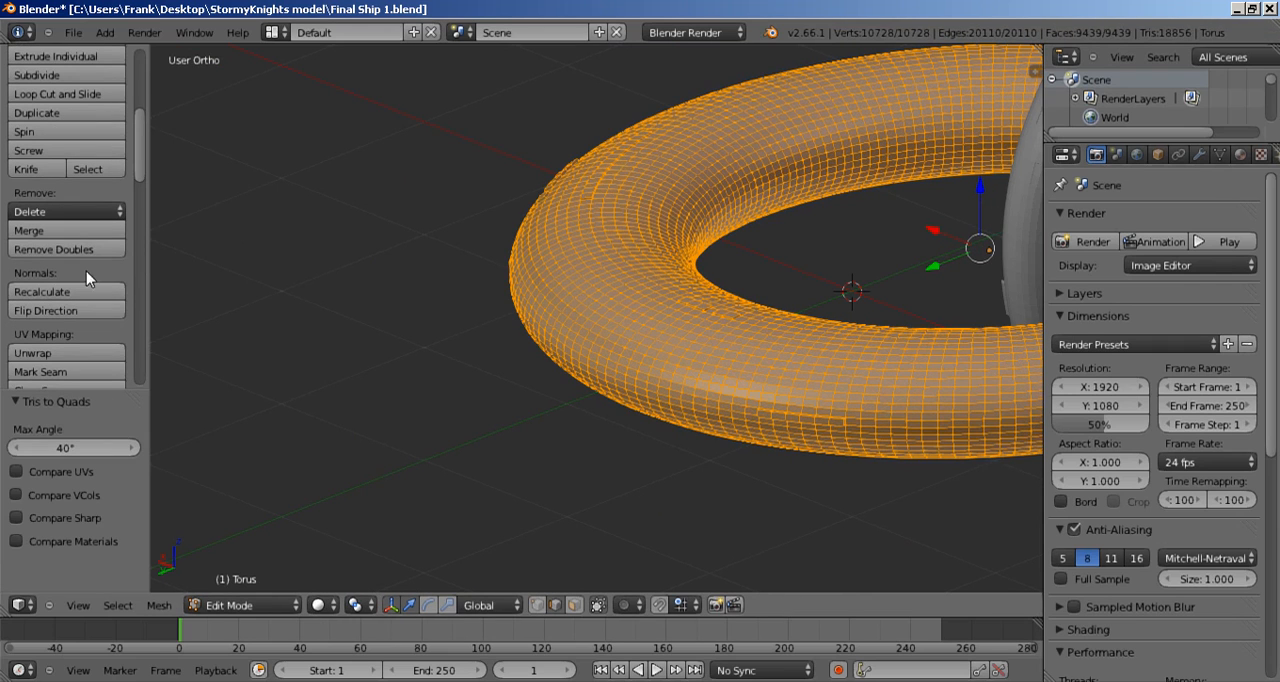
pyautogui.click(54, 249)
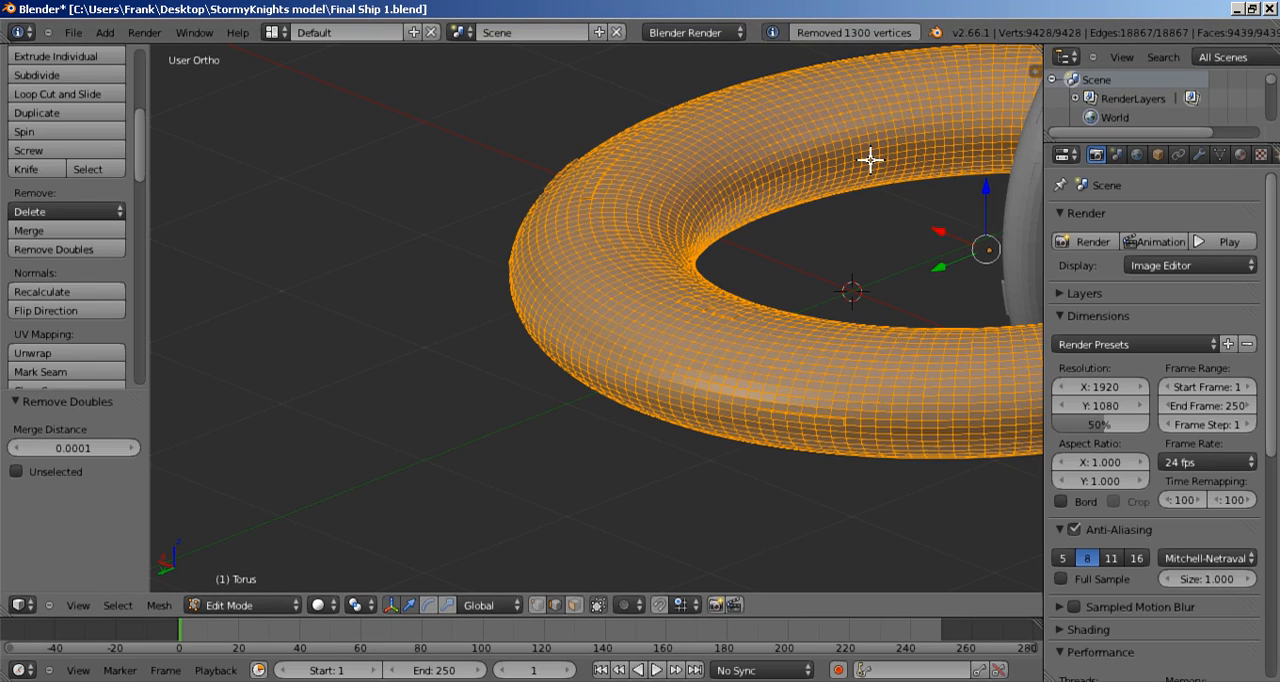
# Step: Return to object mode and hide the horizontal ring
pyautogui.press('Tab')
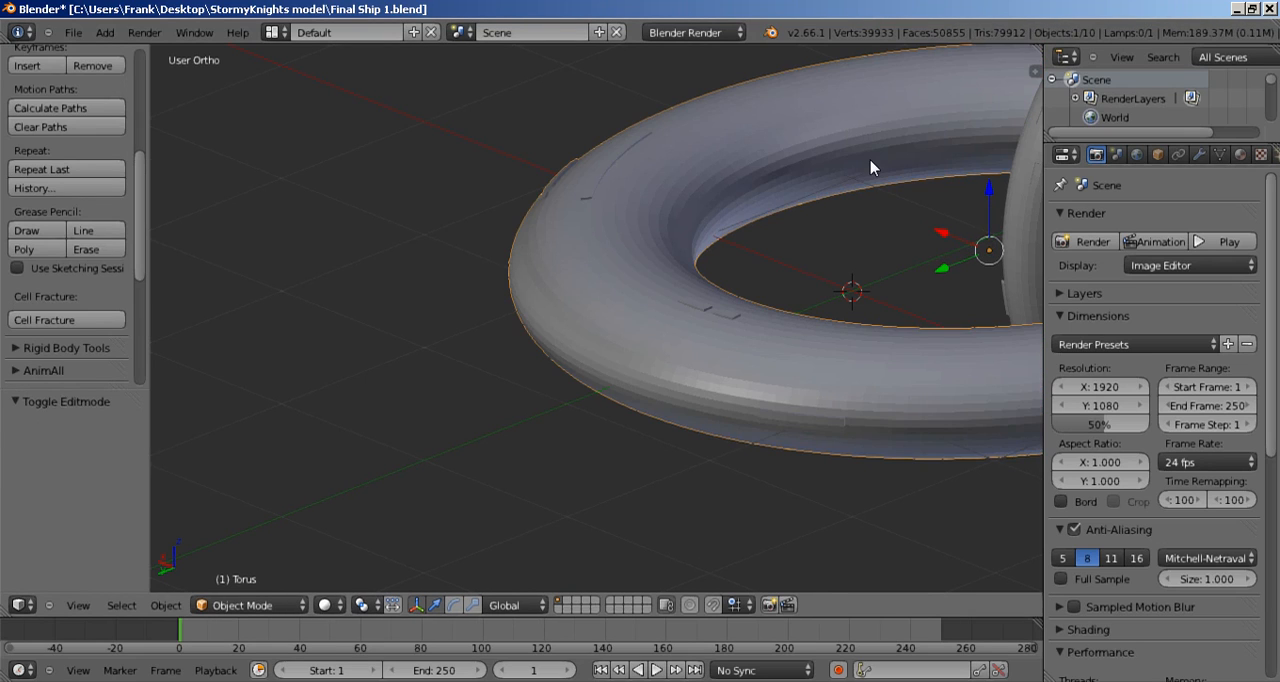
pyautogui.press('h')
# Step: Convert the triangles of the rear upright ring, Torus.002, to quads
pyautogui.keyDown('shift'); pyautogui.moveTo(866, 172); pyautogui.dragTo(507, 212, button='middle'); pyautogui.keyUp('shift')
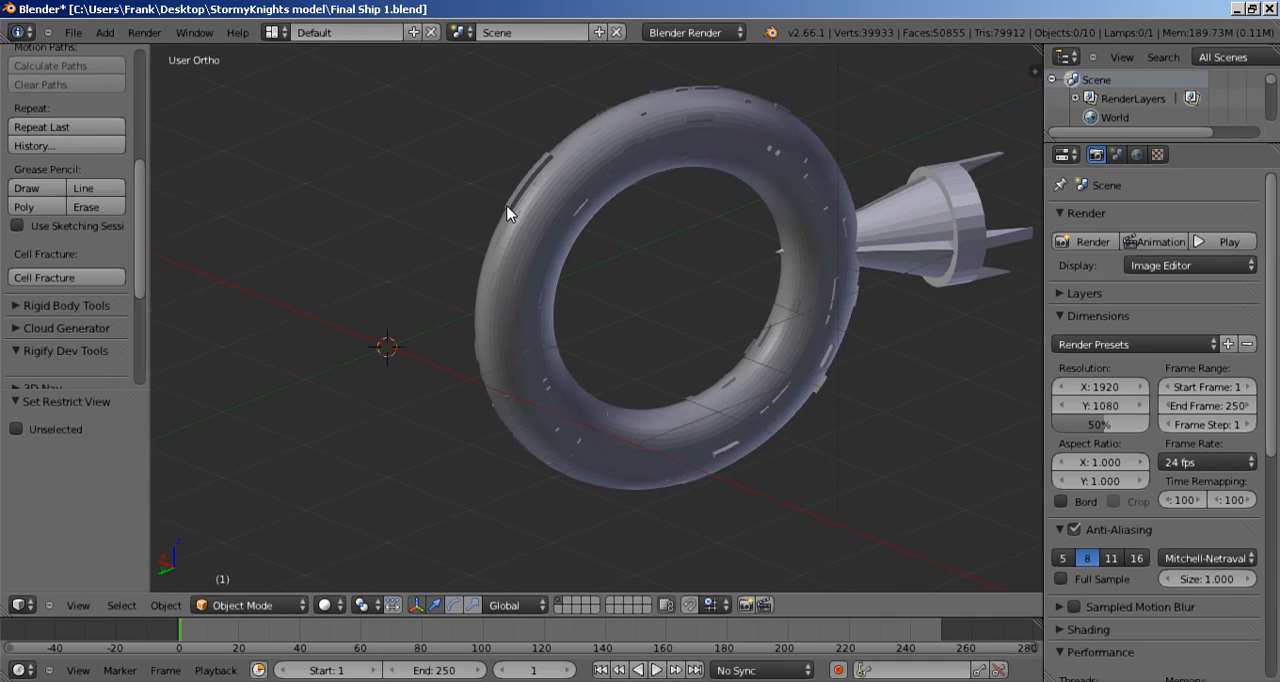
pyautogui.rightClick(530, 238)
pyautogui.scroll(2, 634, 291)
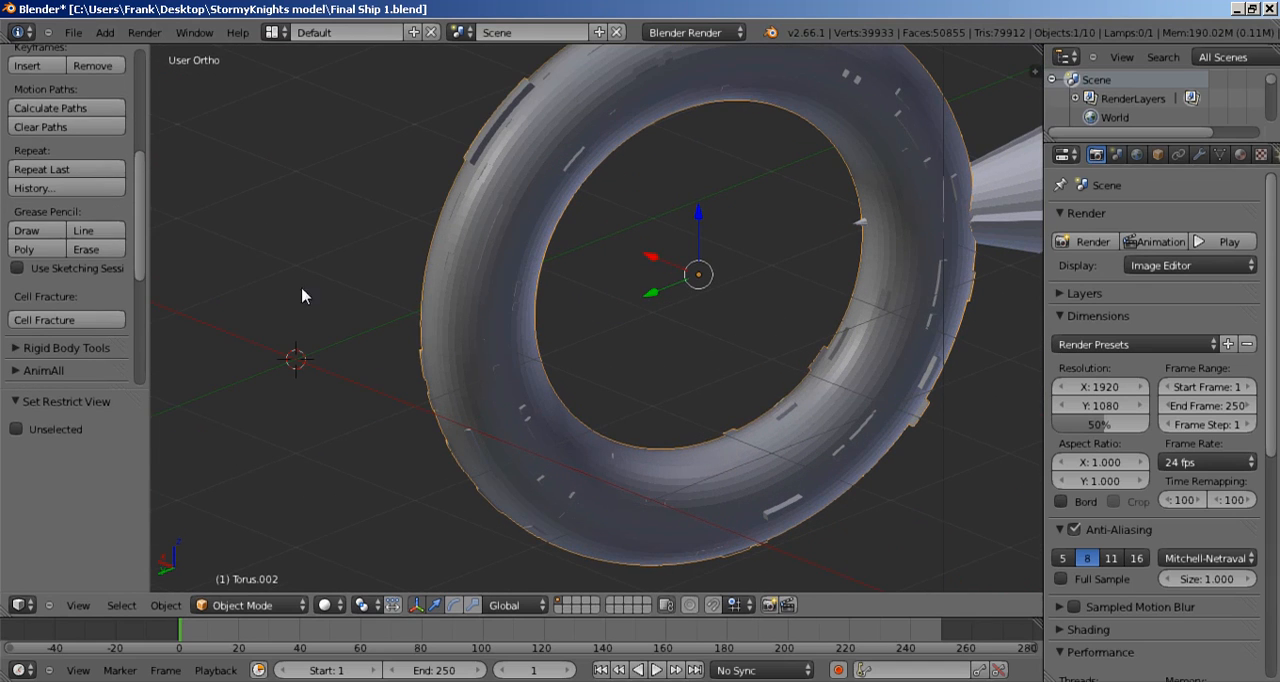
pyautogui.press('Tab')
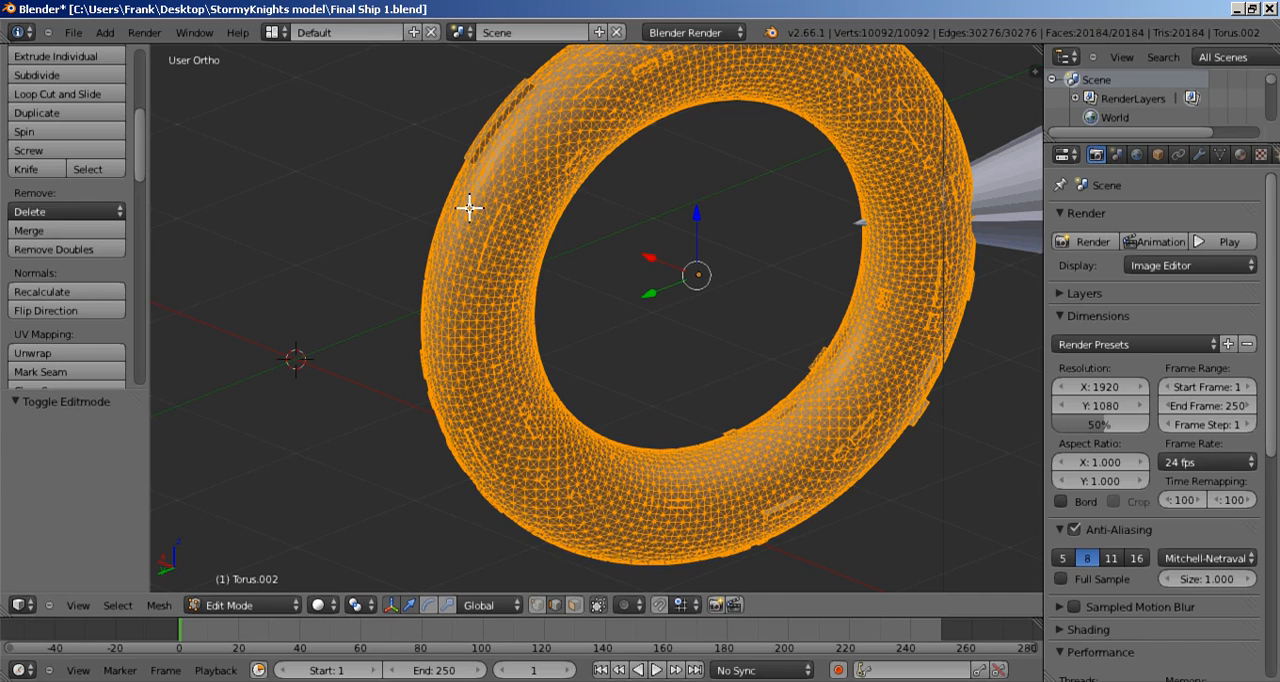
pyautogui.hotkey('alt', 'j')
# Step: Remove doubles from the rear upright ring and hide it in object mode
pyautogui.click(70, 249)
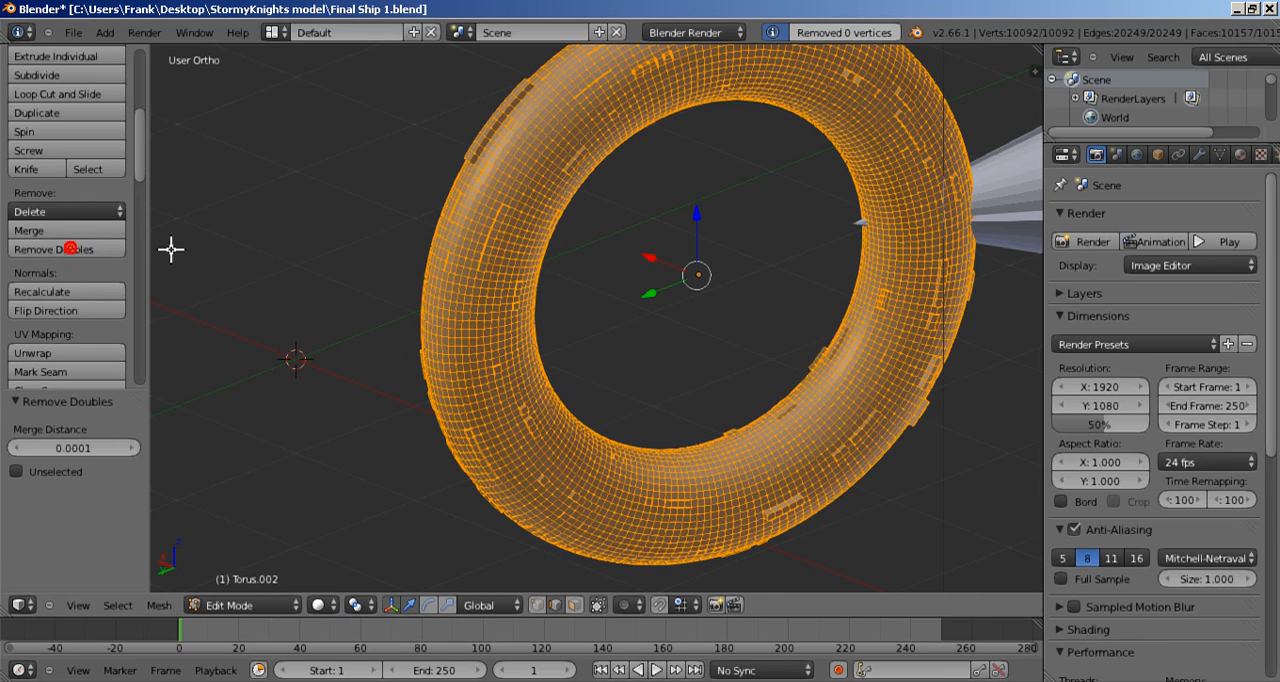
pyautogui.press('Tab')
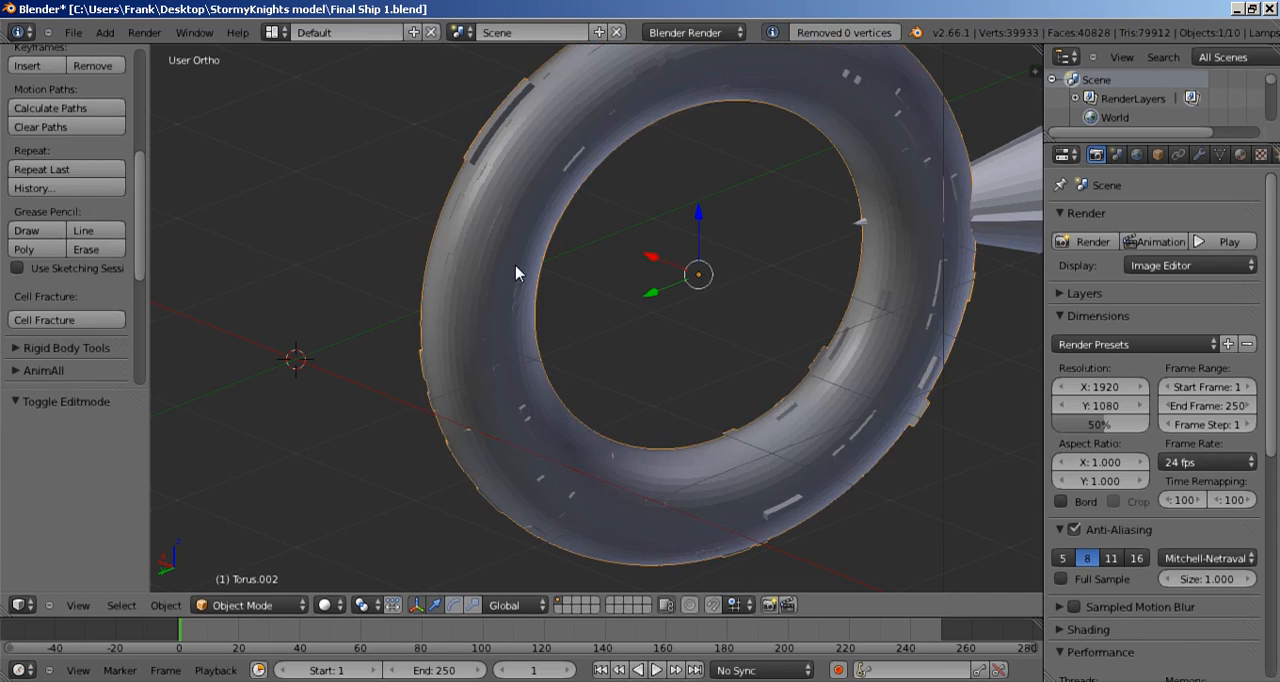
pyautogui.press('h')
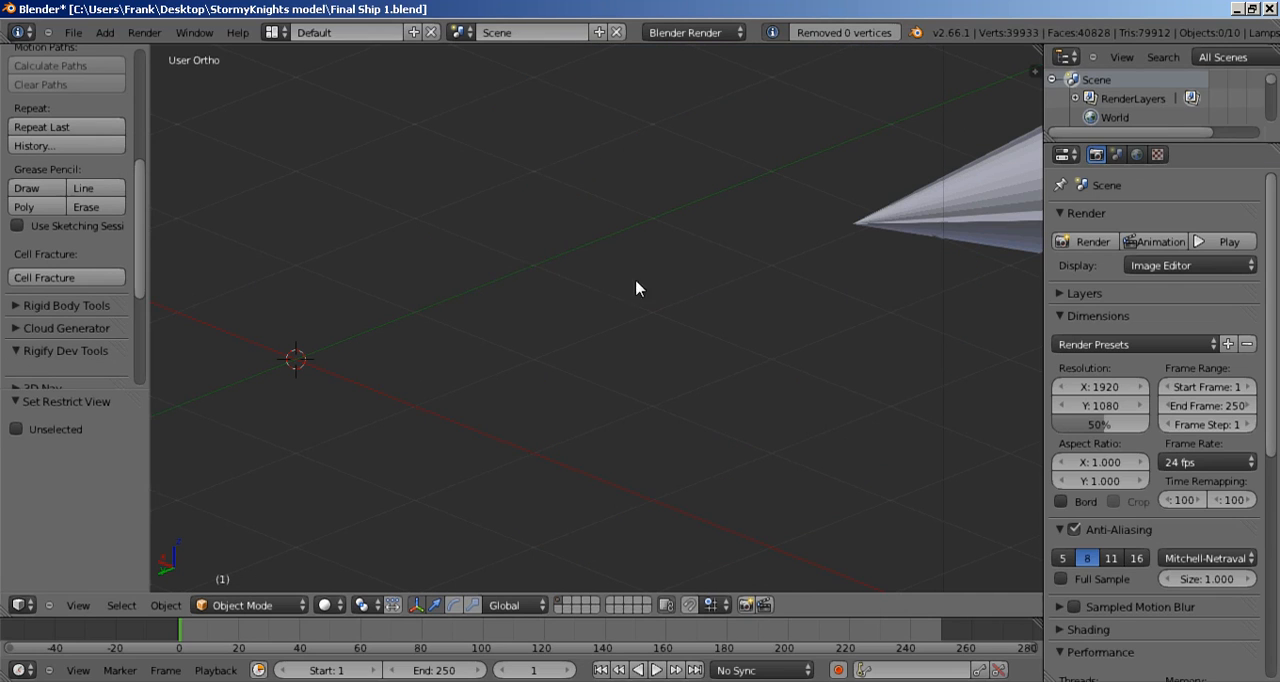
# Step: Convert the finned tail cone's triangles to quads and remove doubles from its mesh
pyautogui.press('Home')
pyautogui.rightClick(752, 328)
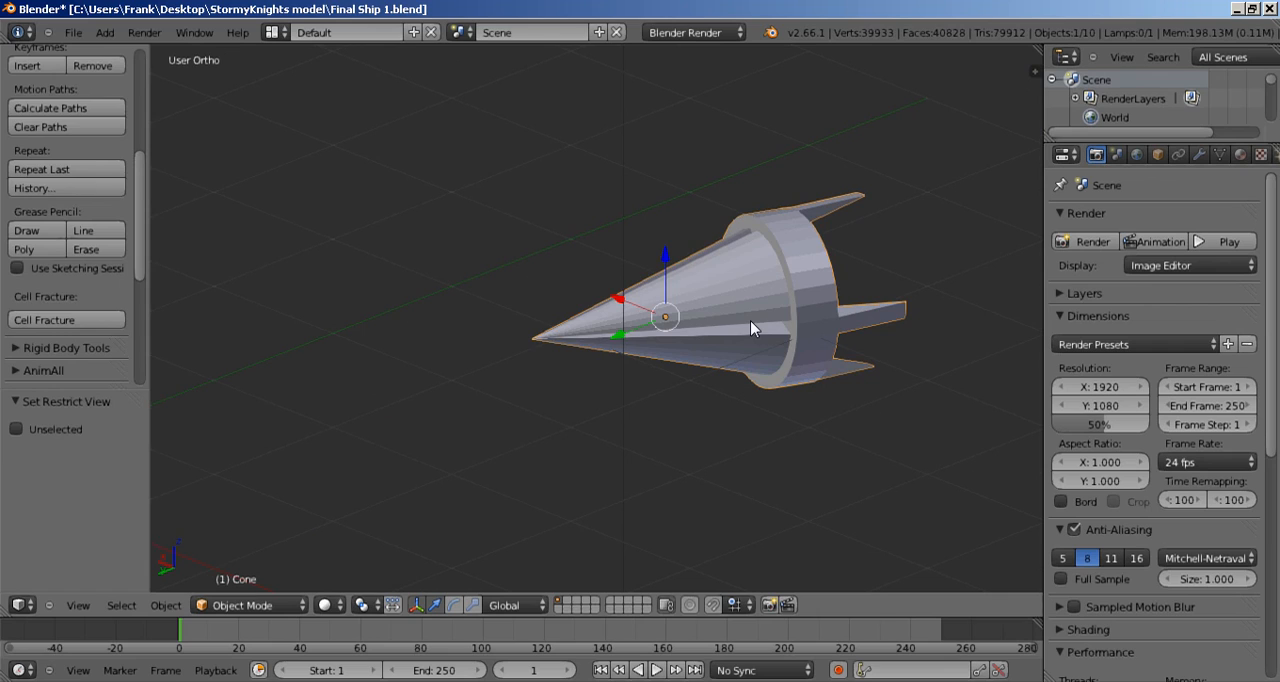
pyautogui.press('Tab')
pyautogui.hotkey('alt', 'j')
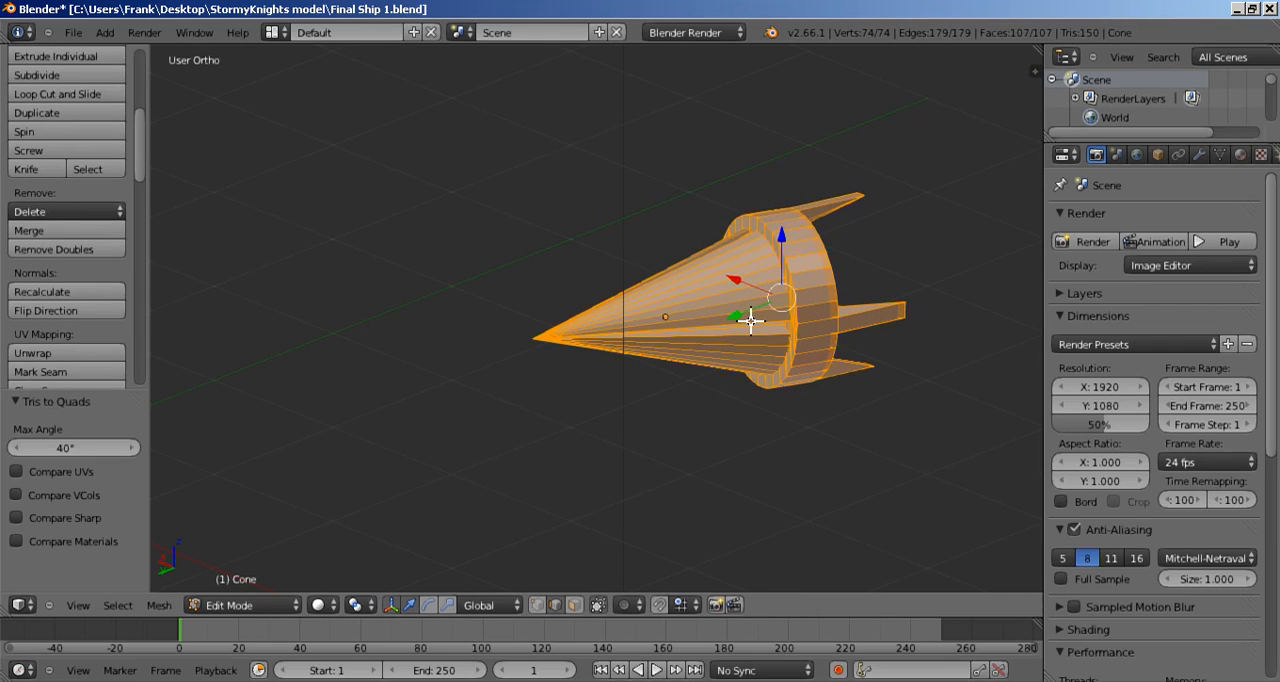
pyautogui.click(83, 250)
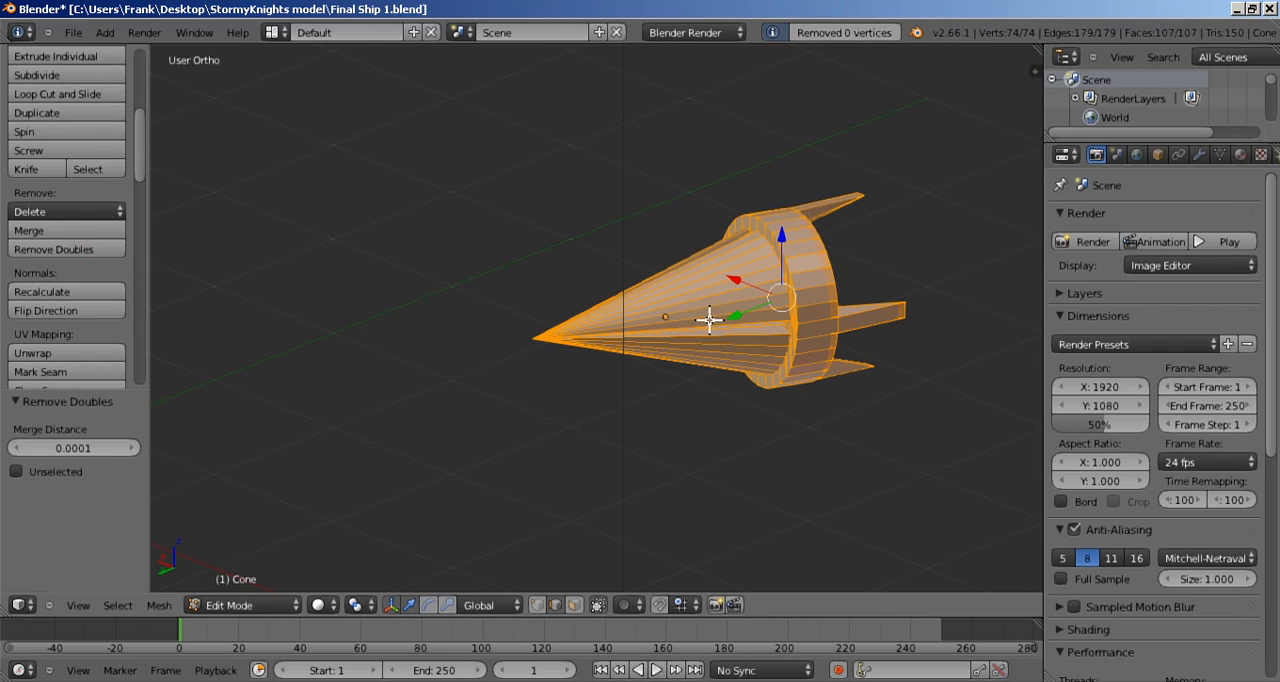
pyautogui.press('Tab')
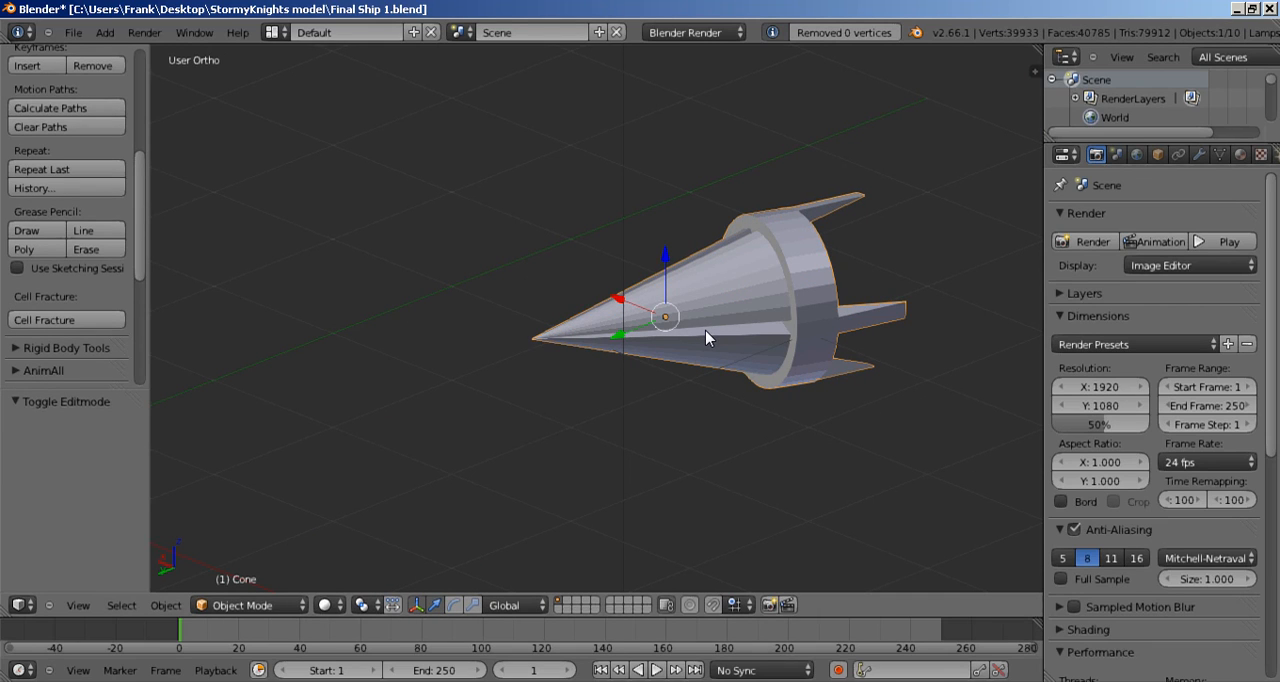
# Step: Unhide all the hidden ship parts
pyautogui.hotkey('alt', 'h')
pyautogui.scroll(-6, 705, 337)
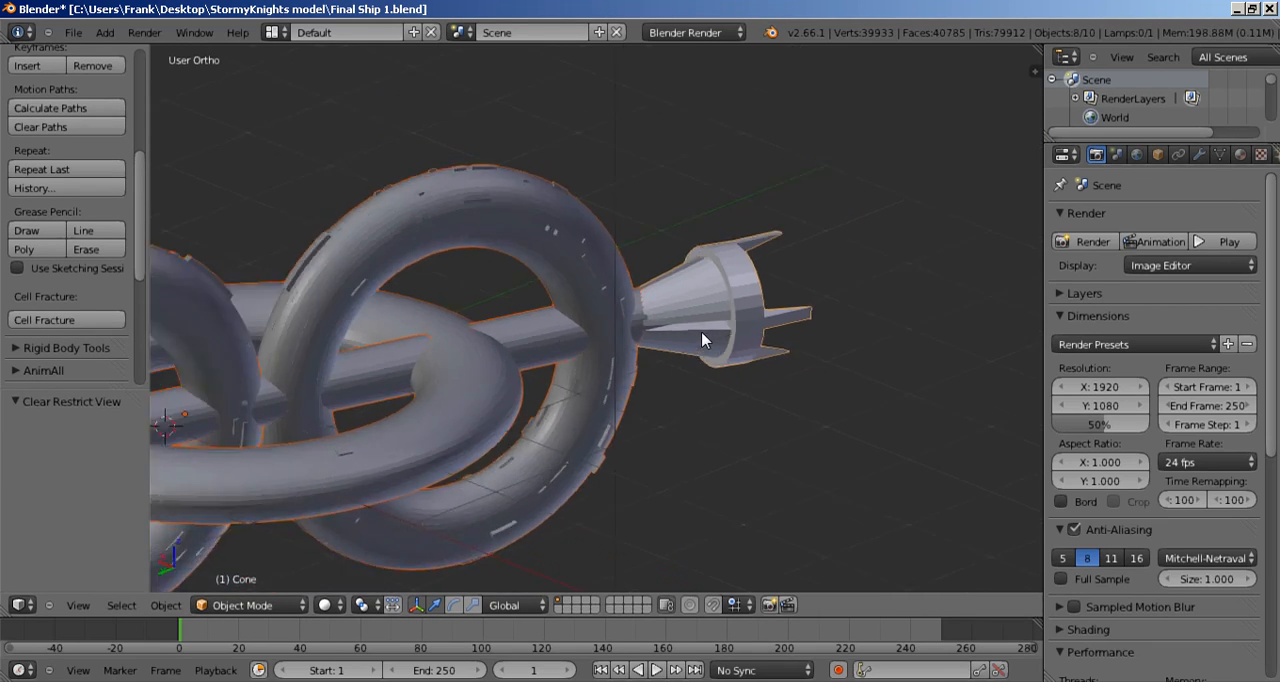
pyautogui.scroll(-2, 703, 340)
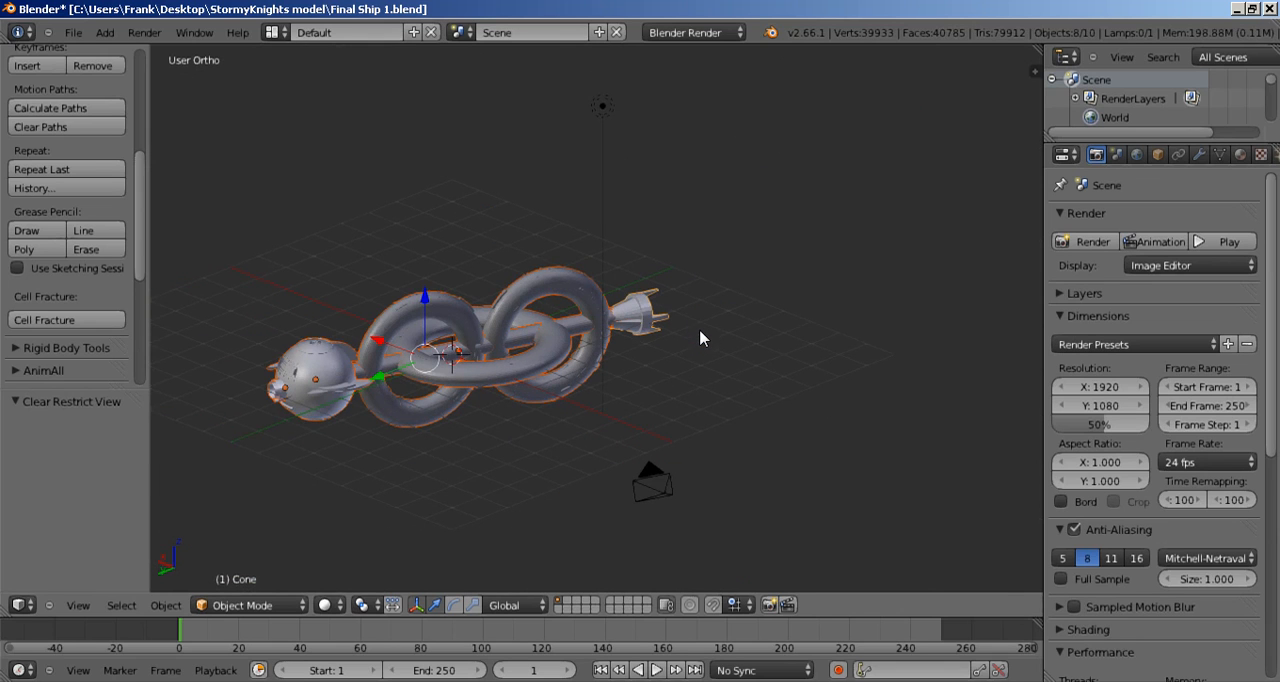
pyautogui.scroll(-2, 748, 301)
# Step: Set the mapping coordinates of the bridge sphere's Bridge texture to UV
pyautogui.scroll(3, 690, 375)
pyautogui.moveTo(686, 371); pyautogui.dragTo(778, 396, button='middle')
pyautogui.rightClick(357, 363)
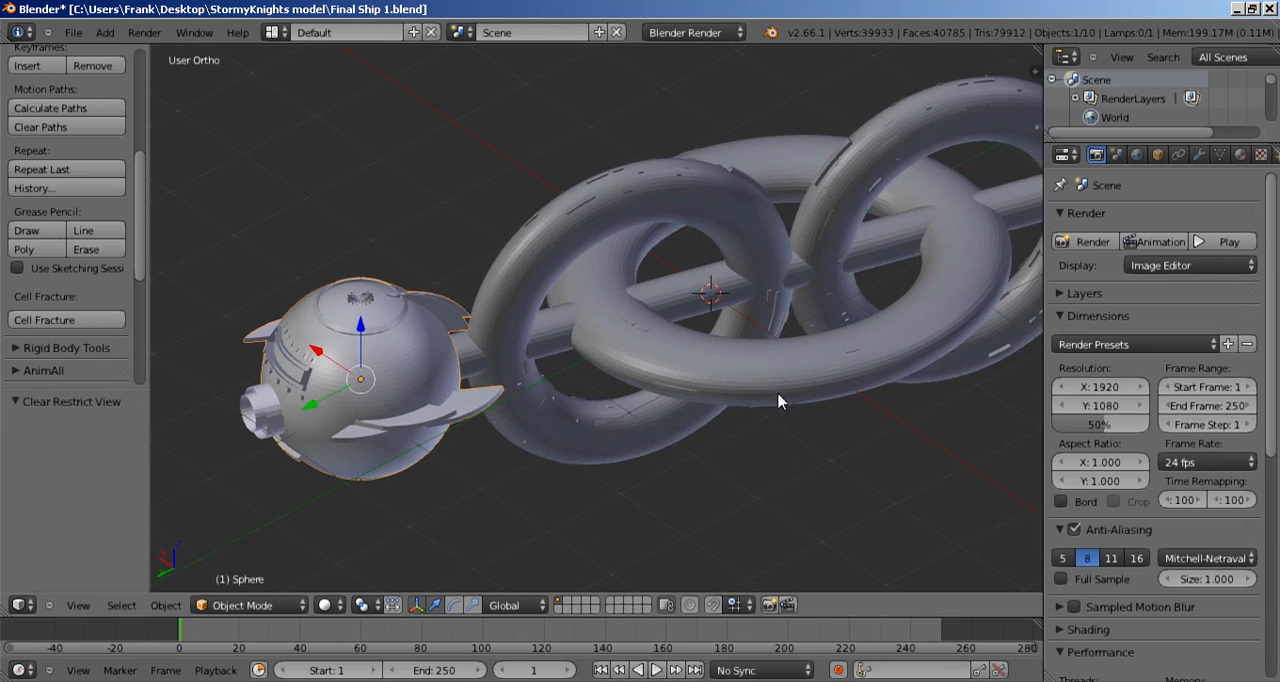
pyautogui.click(1239, 155)
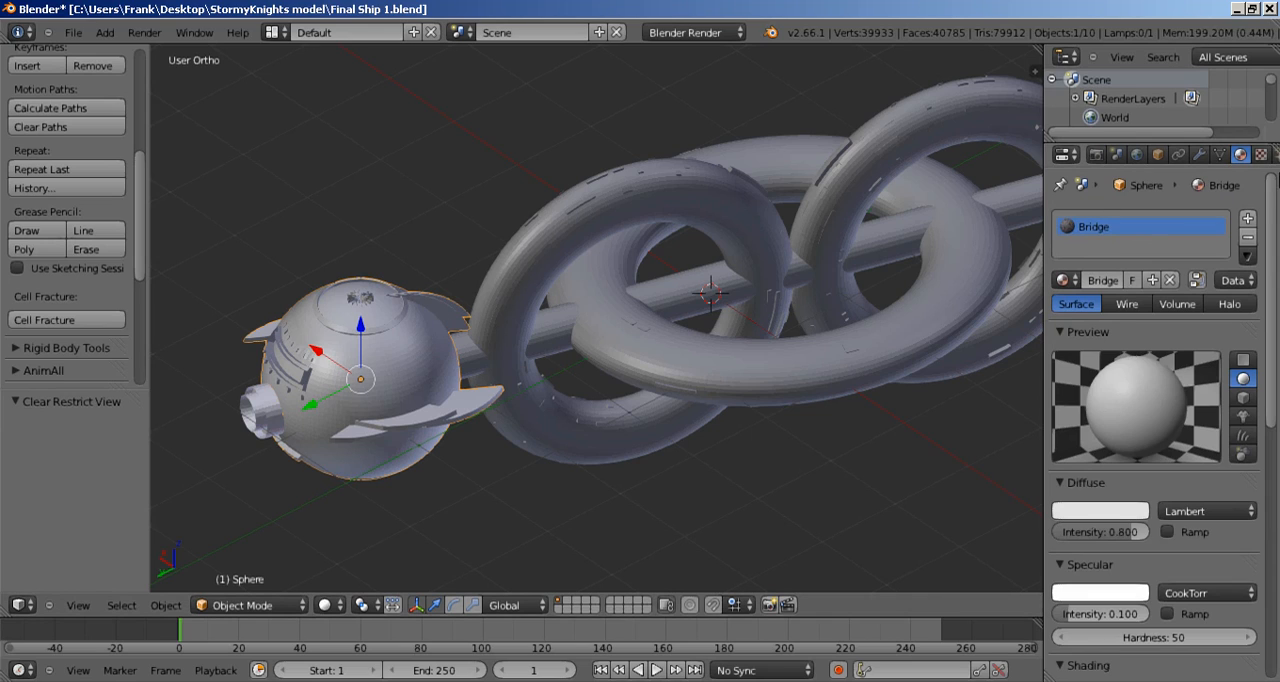
pyautogui.click(1260, 155)
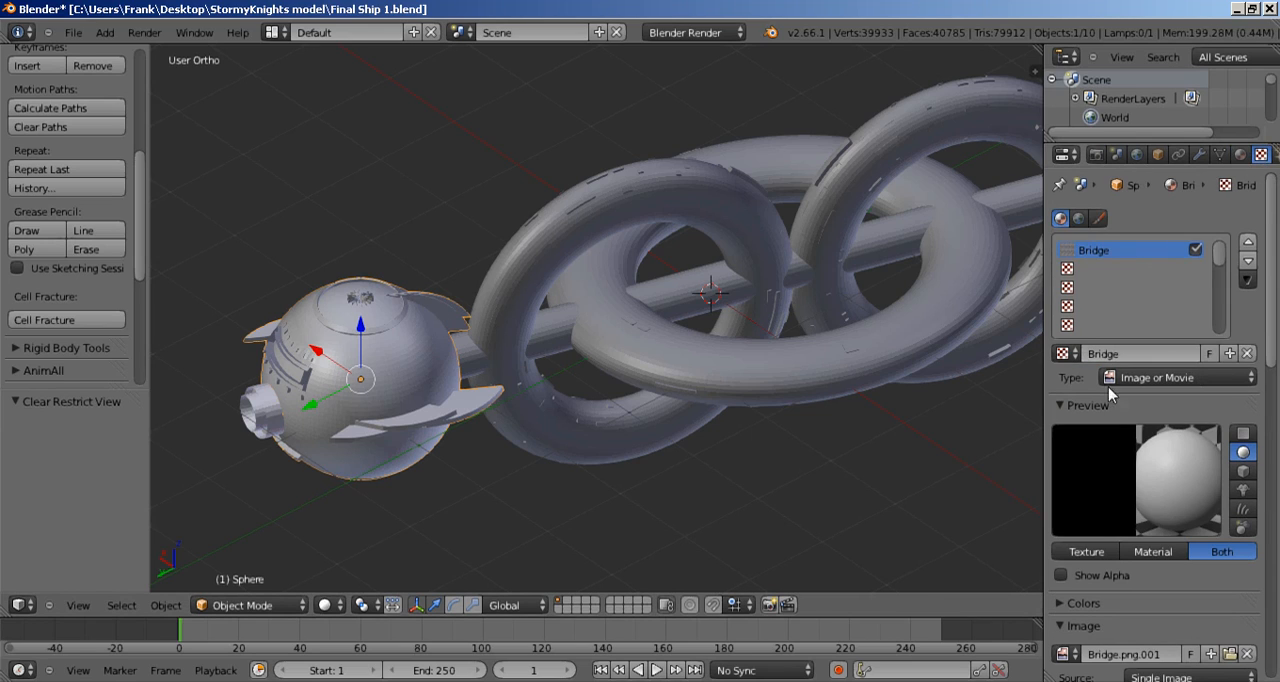
pyautogui.scroll(-10, 1108, 390)
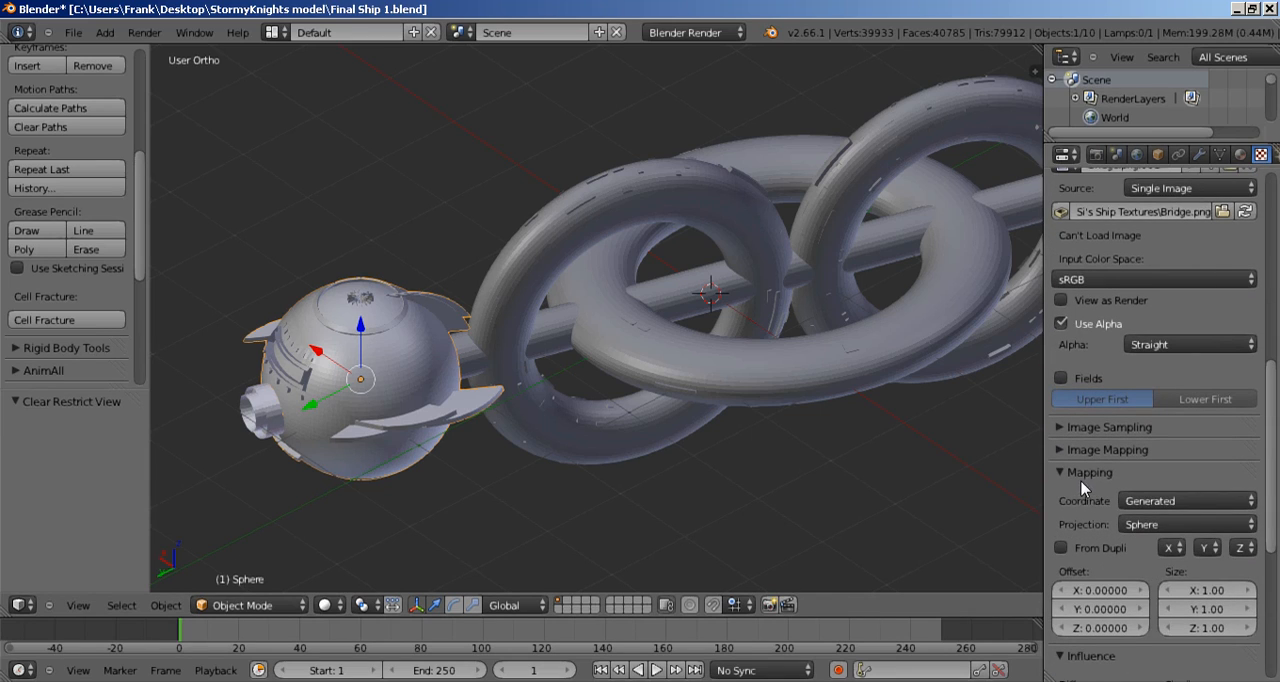
pyautogui.scroll(-2, 1075, 479)
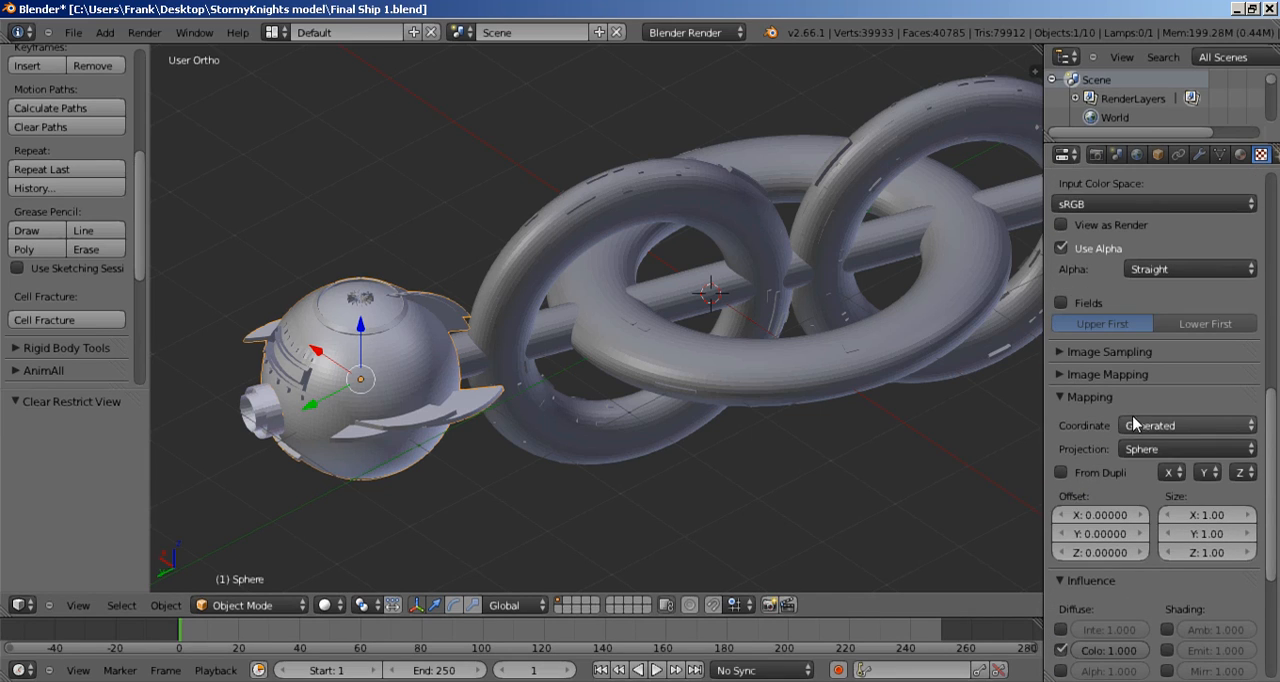
pyautogui.click(1172, 428)
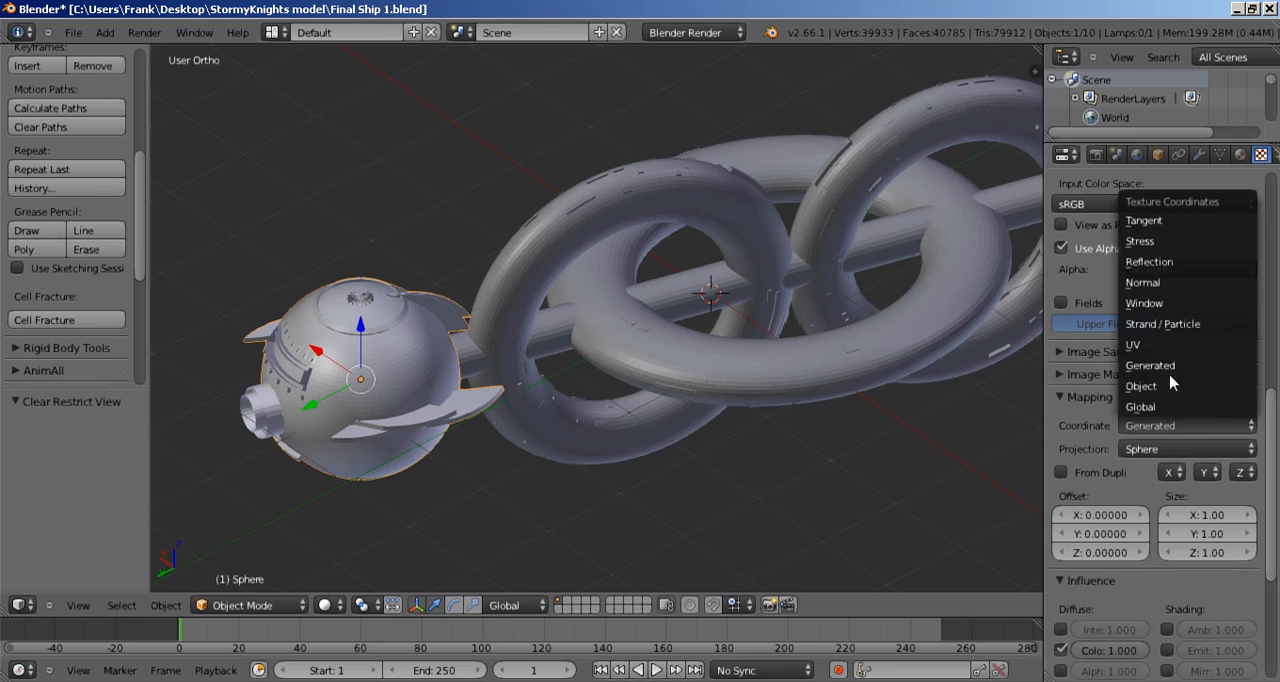
pyautogui.click(1172, 354)
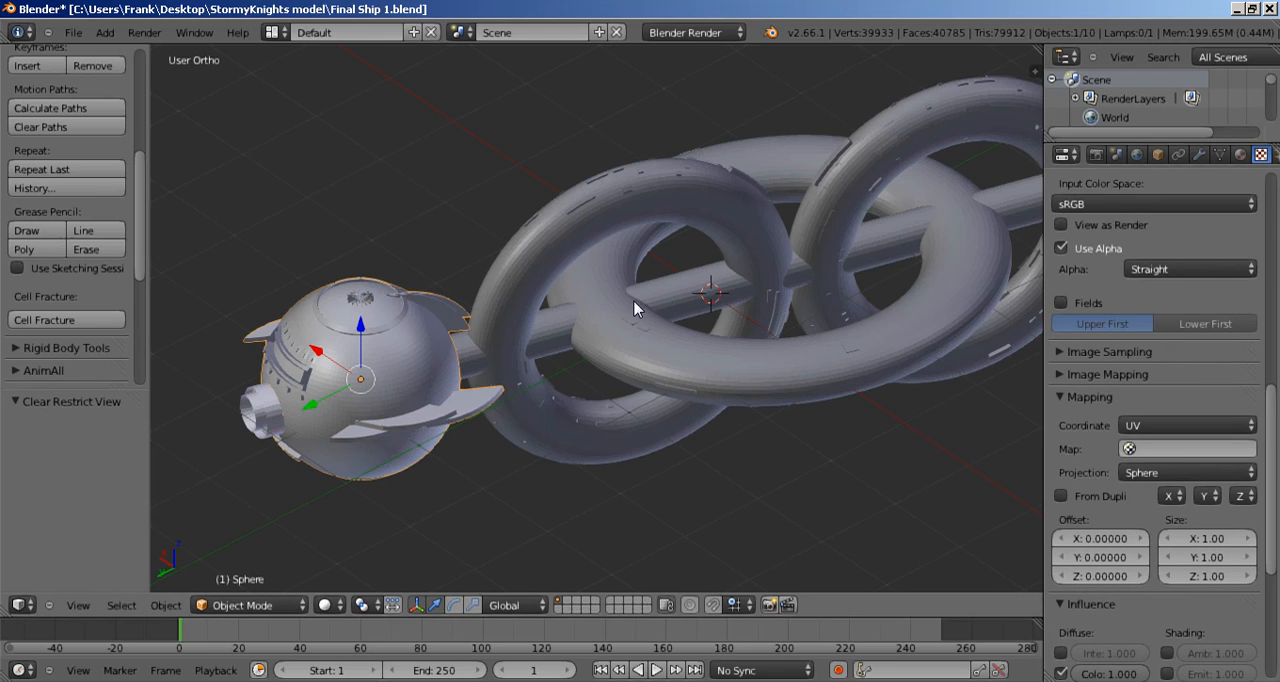
# Step: Hide the bridge sphere, and check the outer cannon cylinder's texture coordinates before hiding it as well
pyautogui.press('h')
pyautogui.rightClick(296, 400)
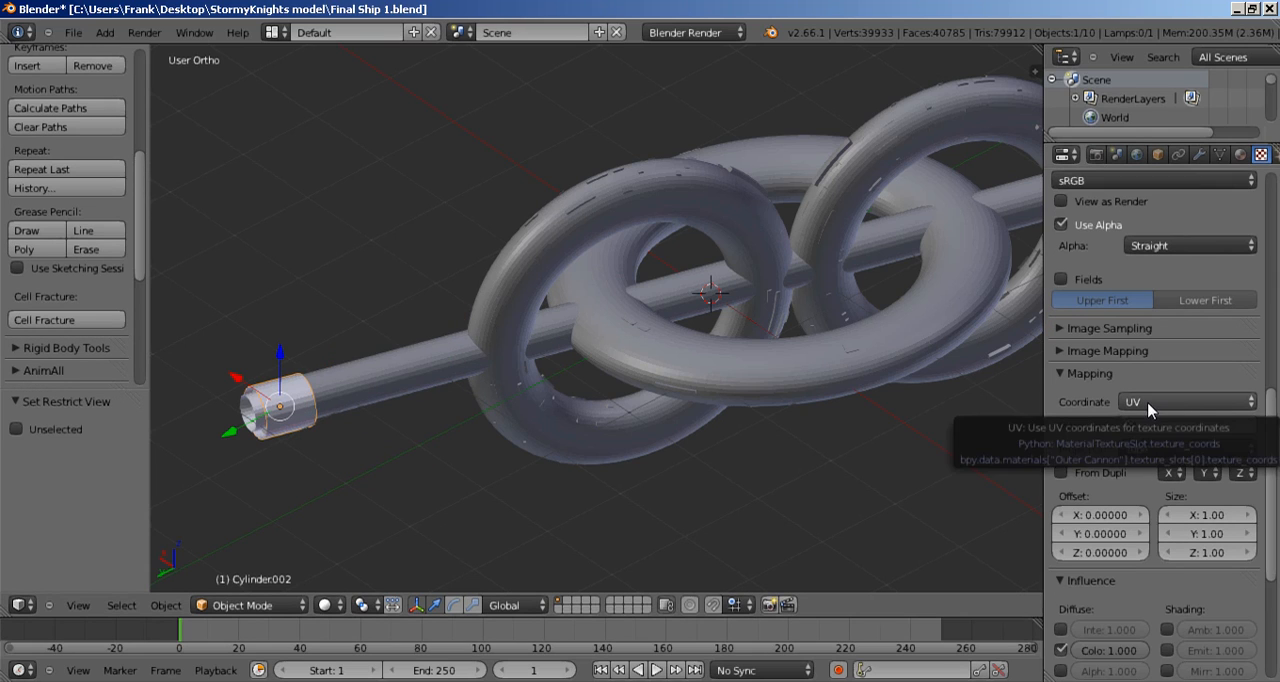
pyautogui.rightClick(343, 423)
# Step: Set the texture coordinates of the inner cannon piece, Cone.001, to UV and hide it
pyautogui.rightClick(300, 420)
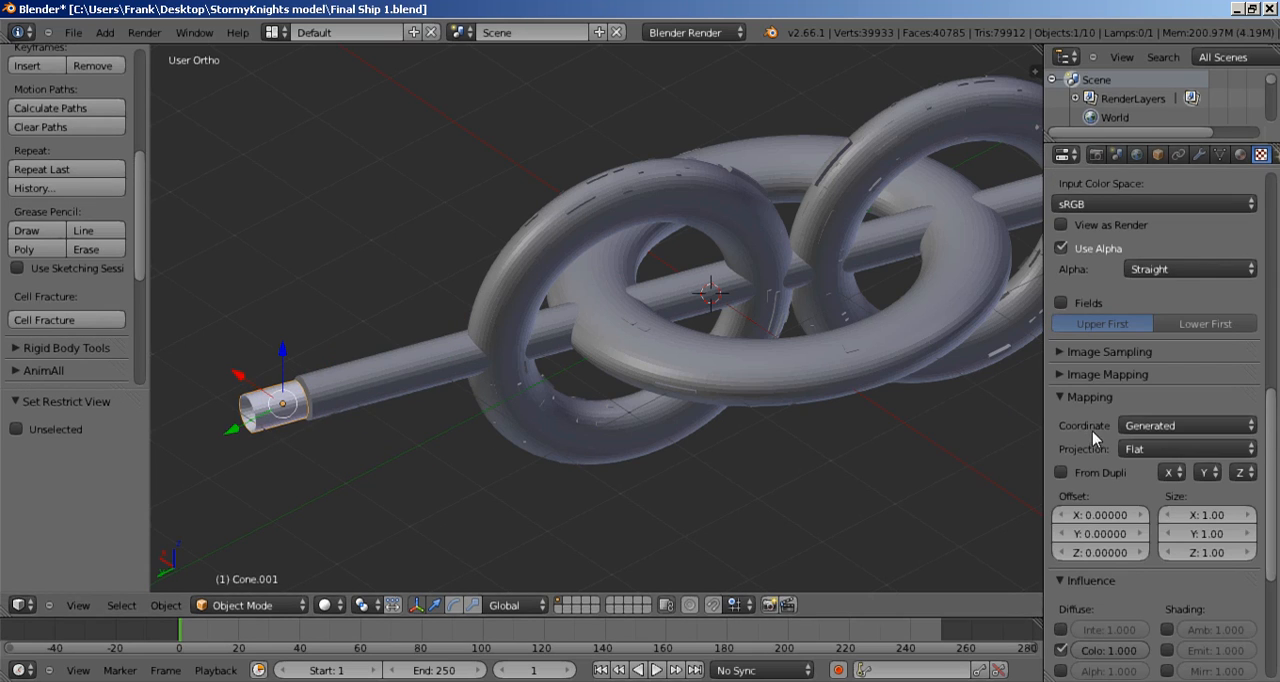
pyautogui.click(1140, 426)
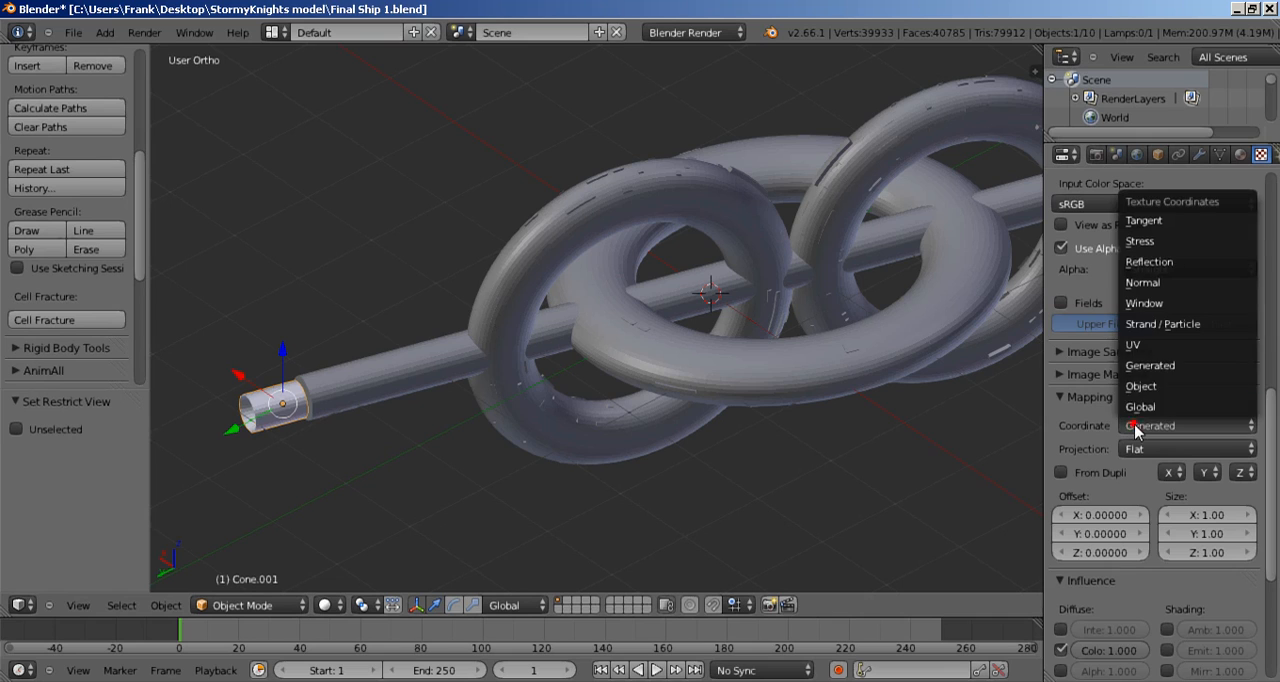
pyautogui.click(1148, 345)
# Step: Set the long shaft cylinder's texture coordinates to UV and hide the shaft
pyautogui.rightClick(380, 406)
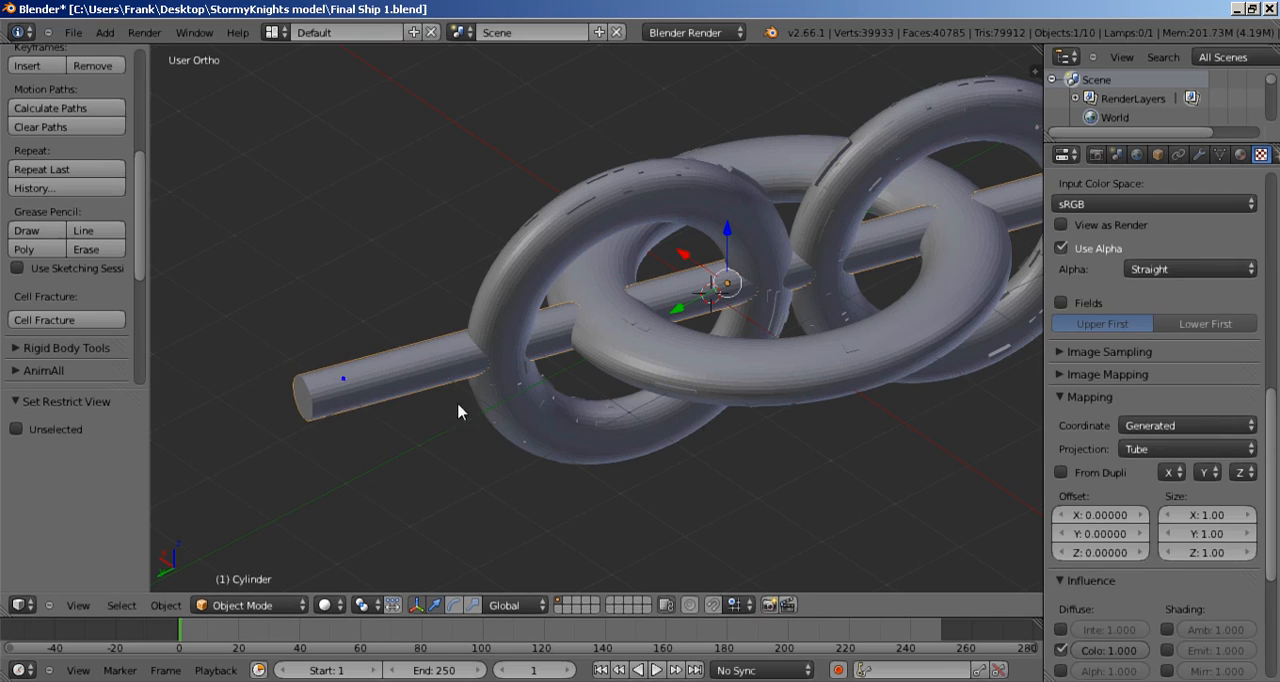
pyautogui.click(1200, 426)
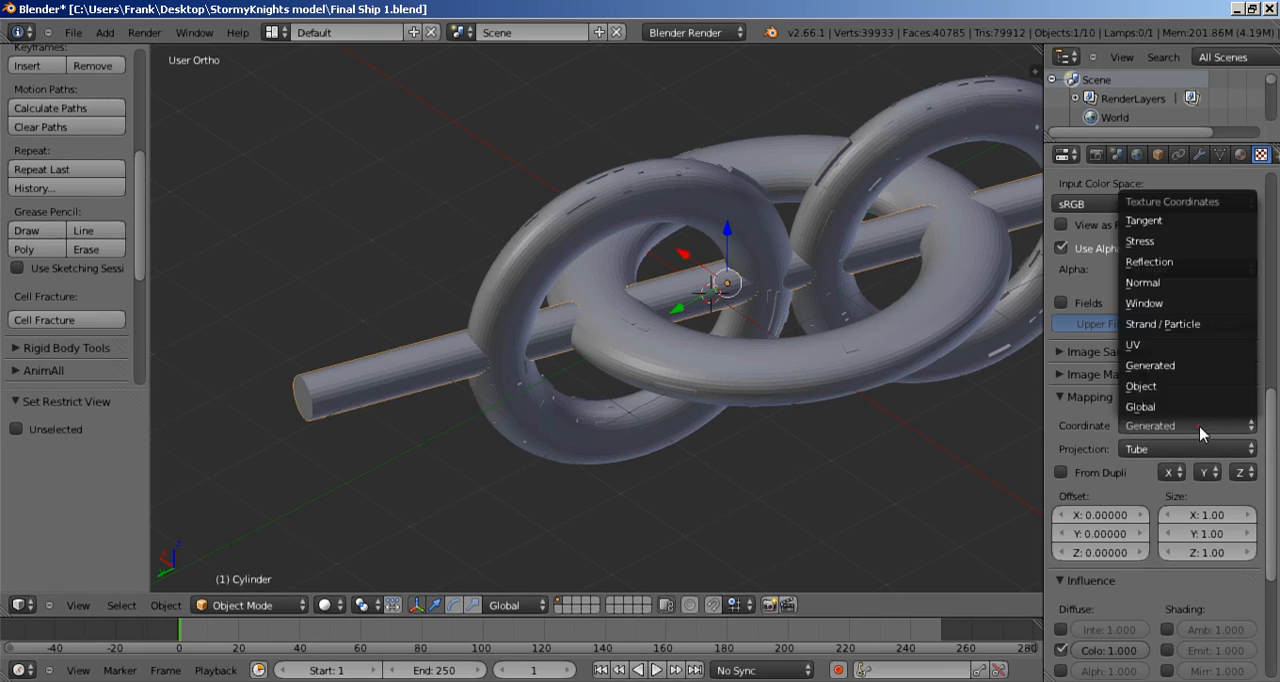
pyautogui.click(1176, 345)
pyautogui.press('h')
# Step: Set the texture coordinates of the front upright ring, Torus.001, to UV and hide the ring
pyautogui.rightClick(508, 364)
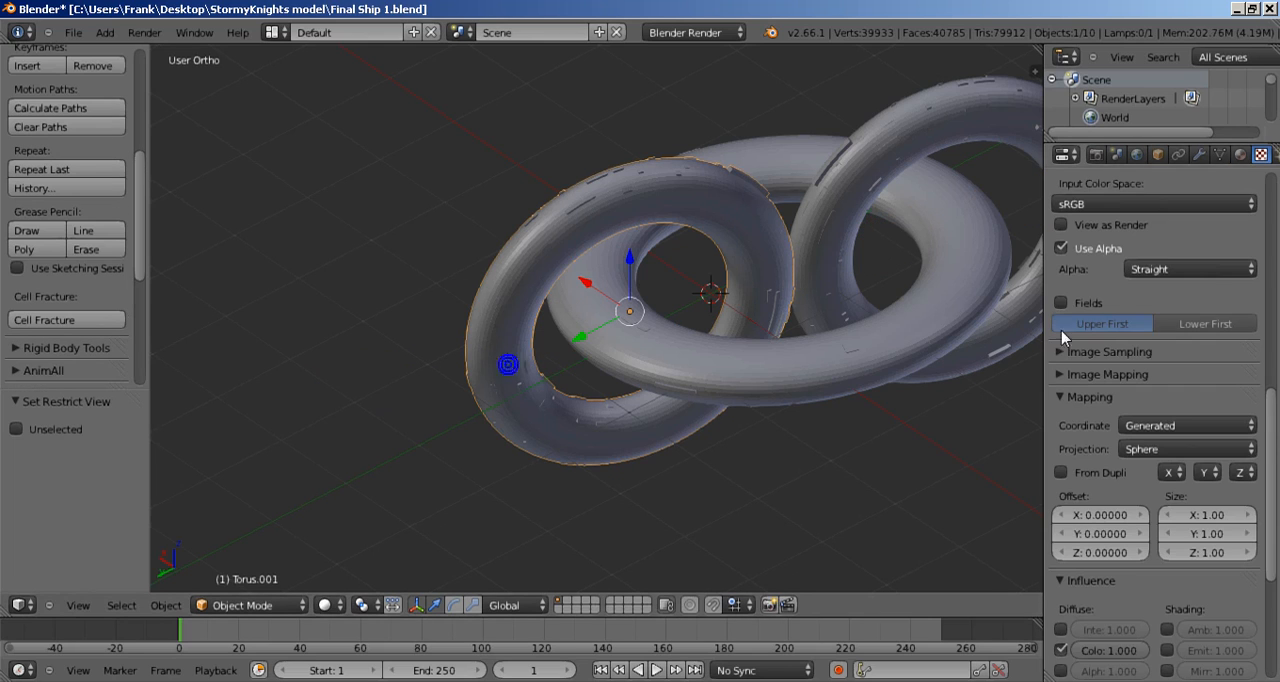
pyautogui.click(1184, 426)
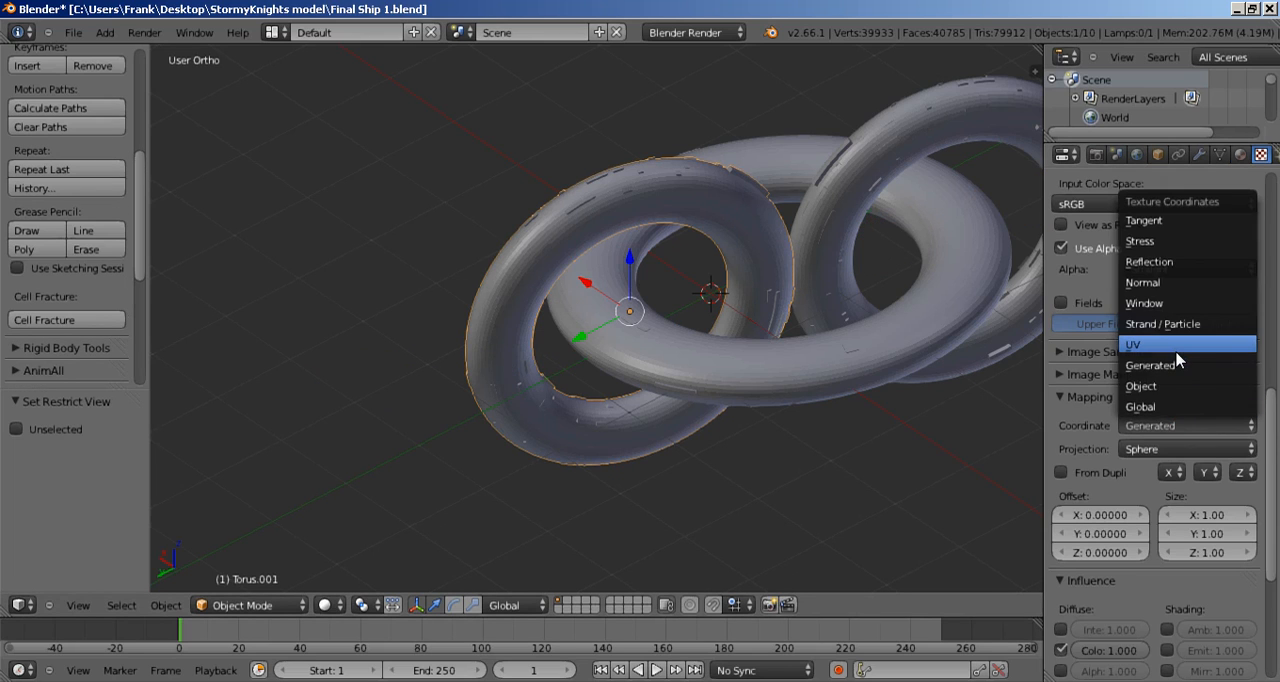
pyautogui.click(1177, 346)
pyautogui.press('h')
# Step: Set the horizontal ring's texture coordinates to UV and hide the ring
pyautogui.rightClick(711, 361)
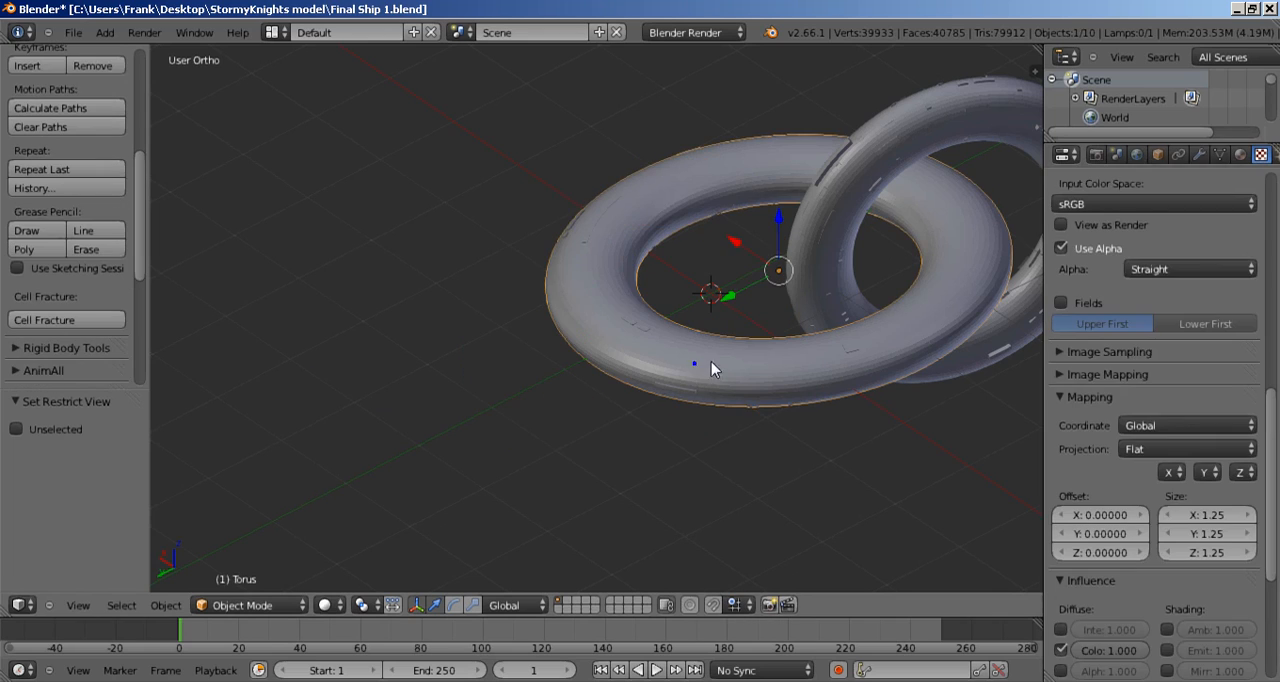
pyautogui.click(1132, 425)
pyautogui.click(1177, 345)
pyautogui.press('h')
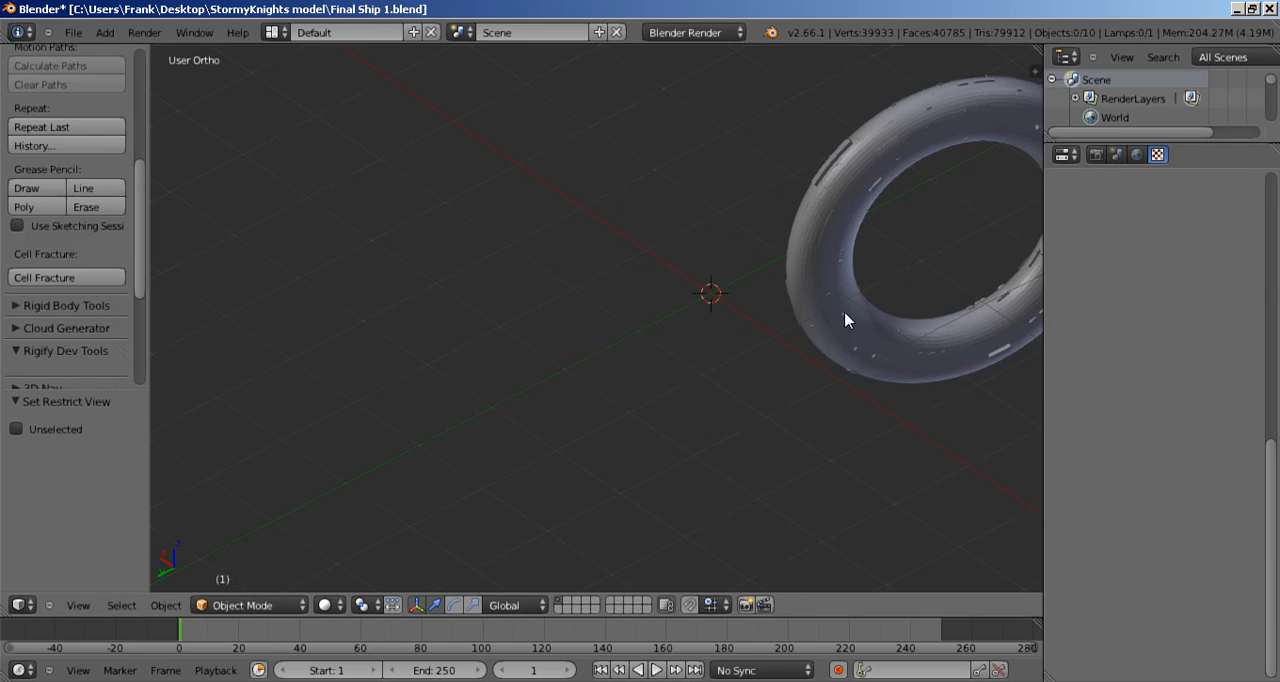
# Step: Set the texture coordinates of the rear upright ring, Torus.002, to UV and hide the ring
pyautogui.rightClick(845, 320)
pyautogui.click(1140, 422)
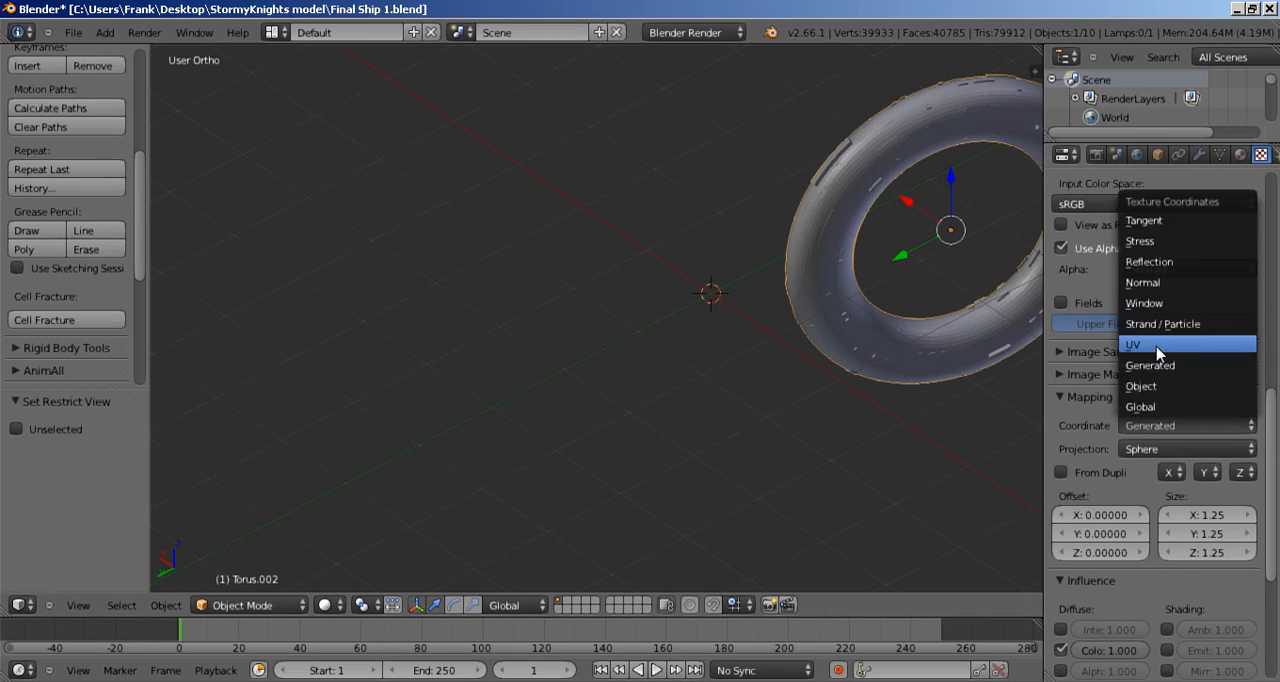
pyautogui.click(1157, 346)
pyautogui.press('h')
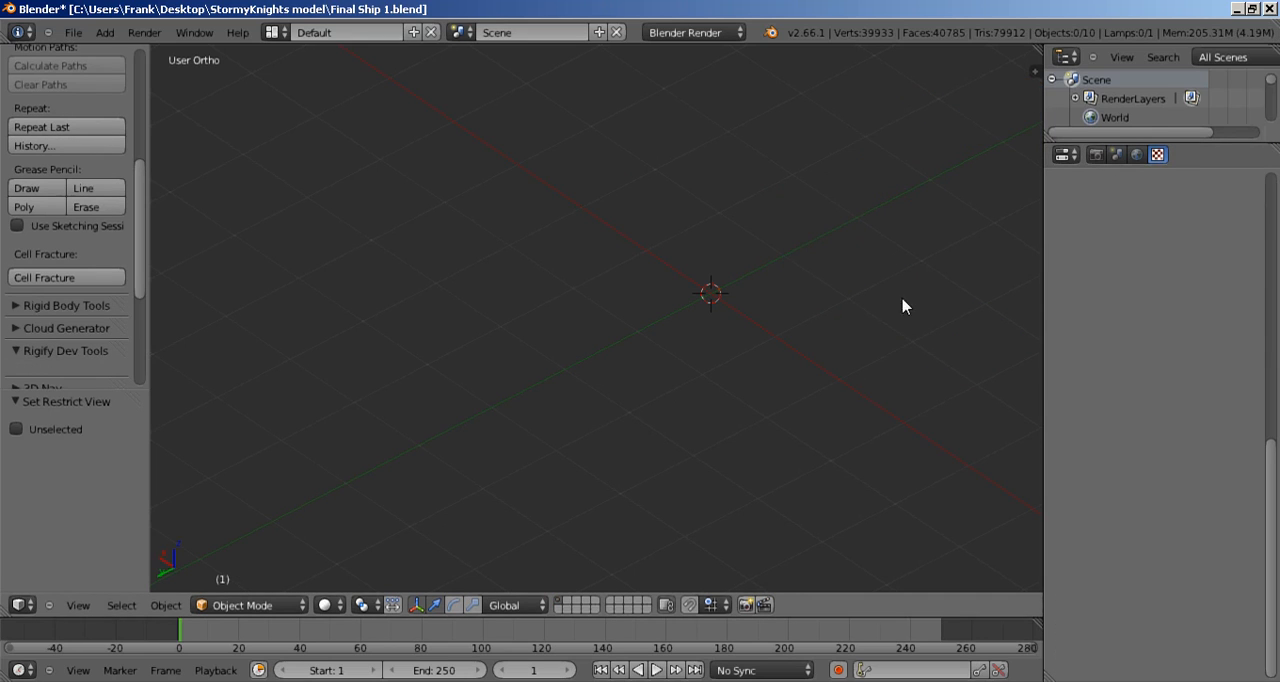
# Step: Set the finned tail cone's texture coordinates to UV
pyautogui.keyDown('shift'); pyautogui.moveTo(904, 302); pyautogui.dragTo(434, 522, button='middle'); pyautogui.keyUp('shift')
pyautogui.rightClick(701, 425)
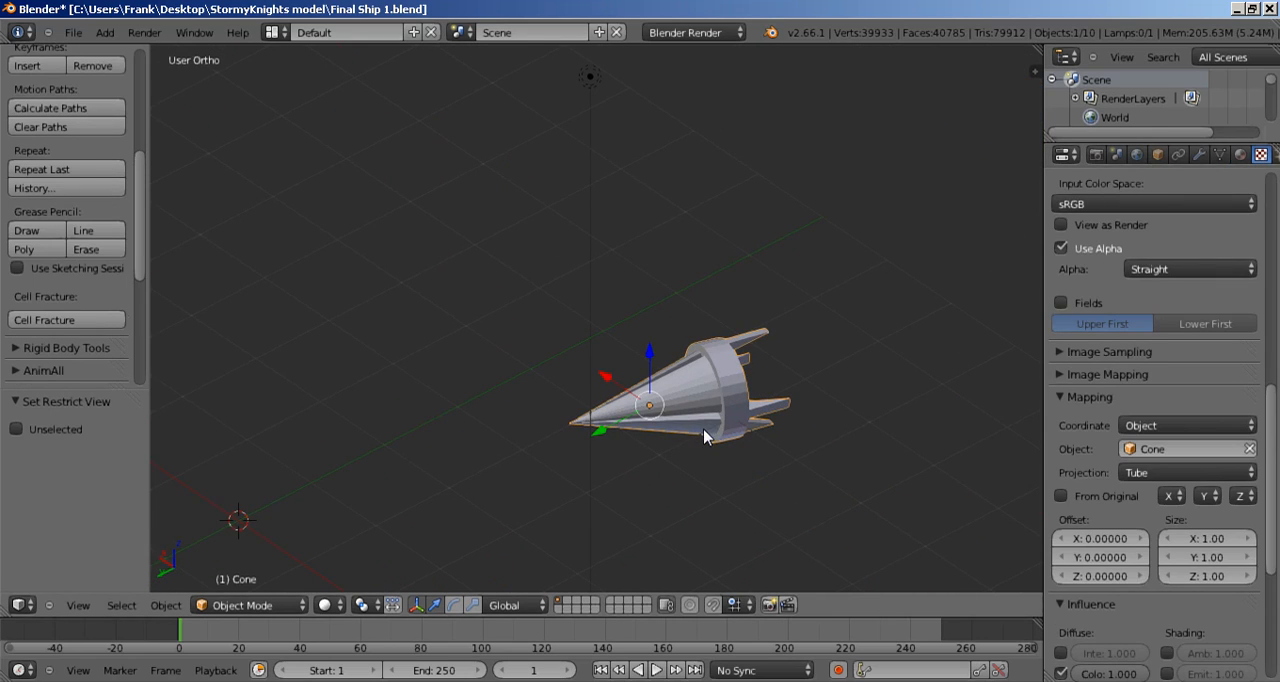
pyautogui.click(1153, 426)
pyautogui.click(1150, 344)
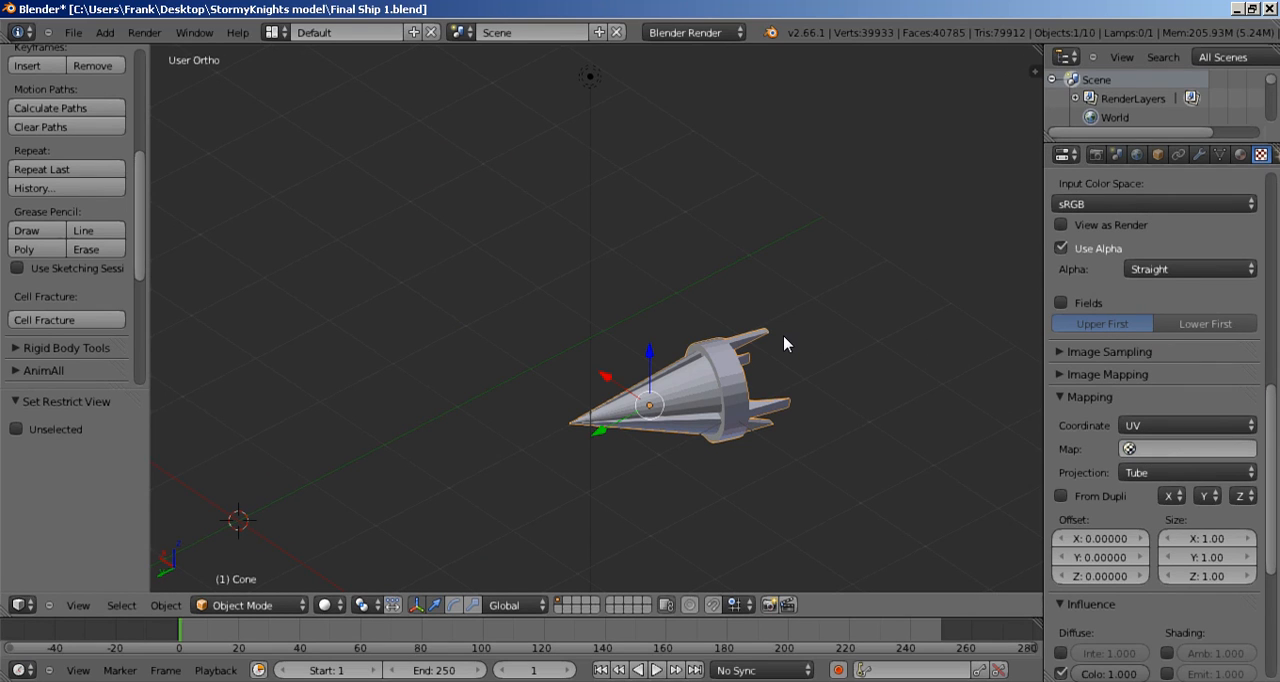
# Step: Unhide every ship part so the whole model is shown together with the tail cone
pyautogui.hotkey('alt', 'h')
pyautogui.scroll(-6, 772, 348)
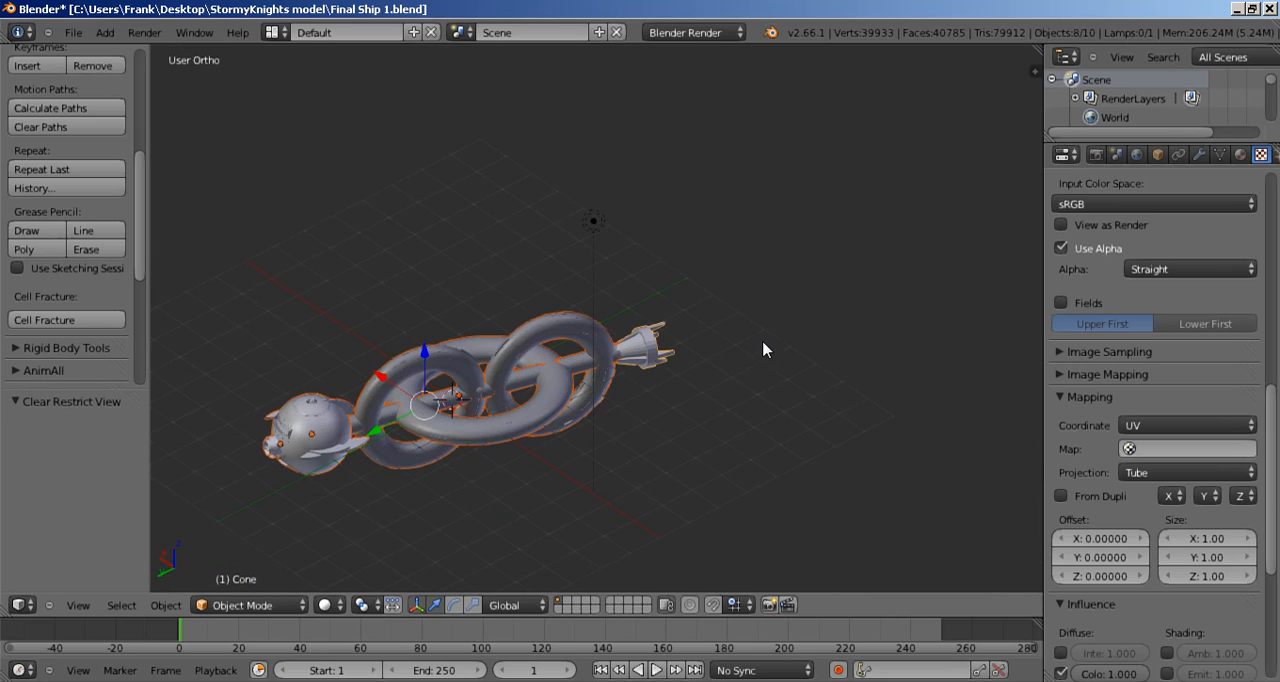
pyautogui.moveTo(640, 402); pyautogui.dragTo(731, 406, button='middle')
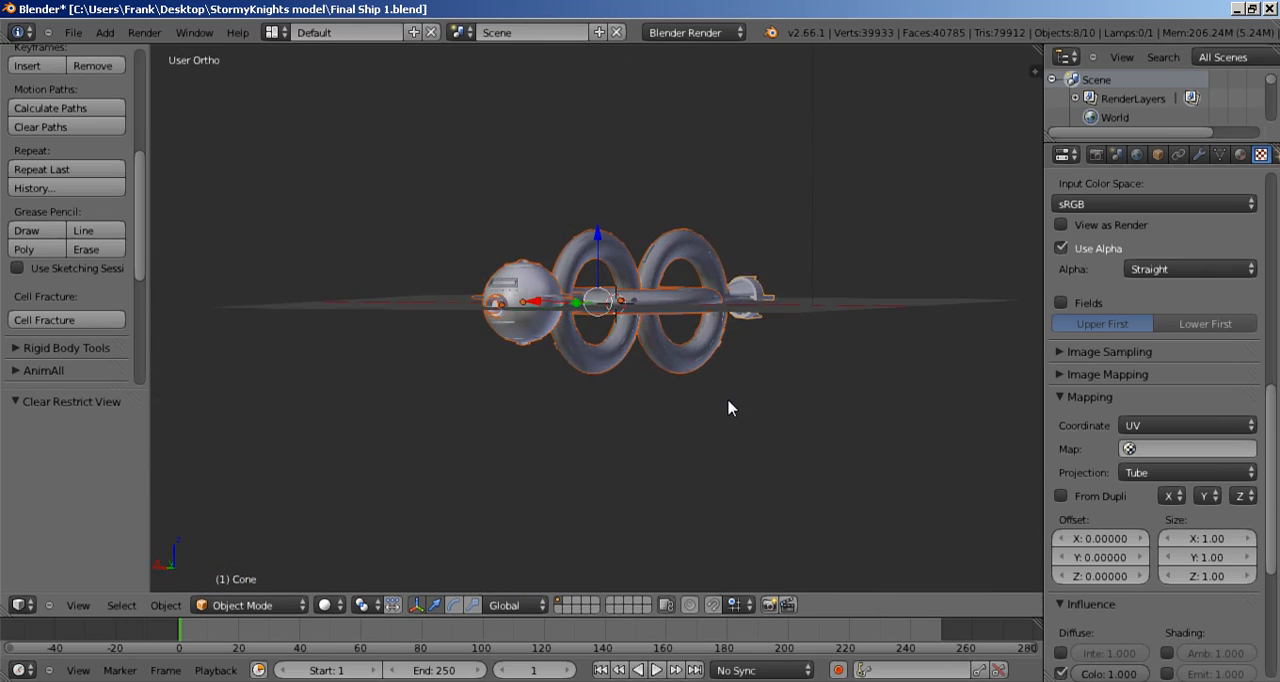
# Step: Select the rings, central shaft and tail cone behind the spherical head and hide them
pyautogui.scroll(5, 720, 380)
pyautogui.scroll(-2, 710, 357)
pyautogui.moveTo(690, 310); pyautogui.dragTo(654, 363, button='middle')
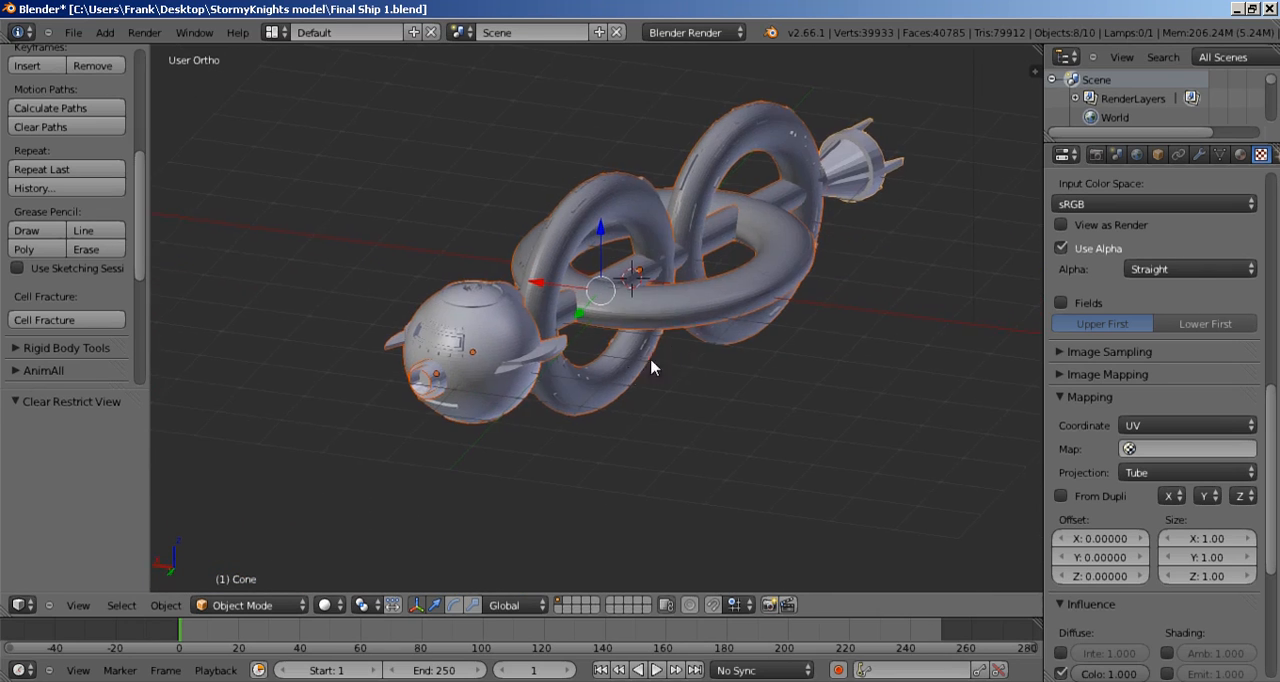
pyautogui.scroll(3, 693, 388)
pyautogui.scroll(4, 693, 388)
pyautogui.rightClick(602, 293)
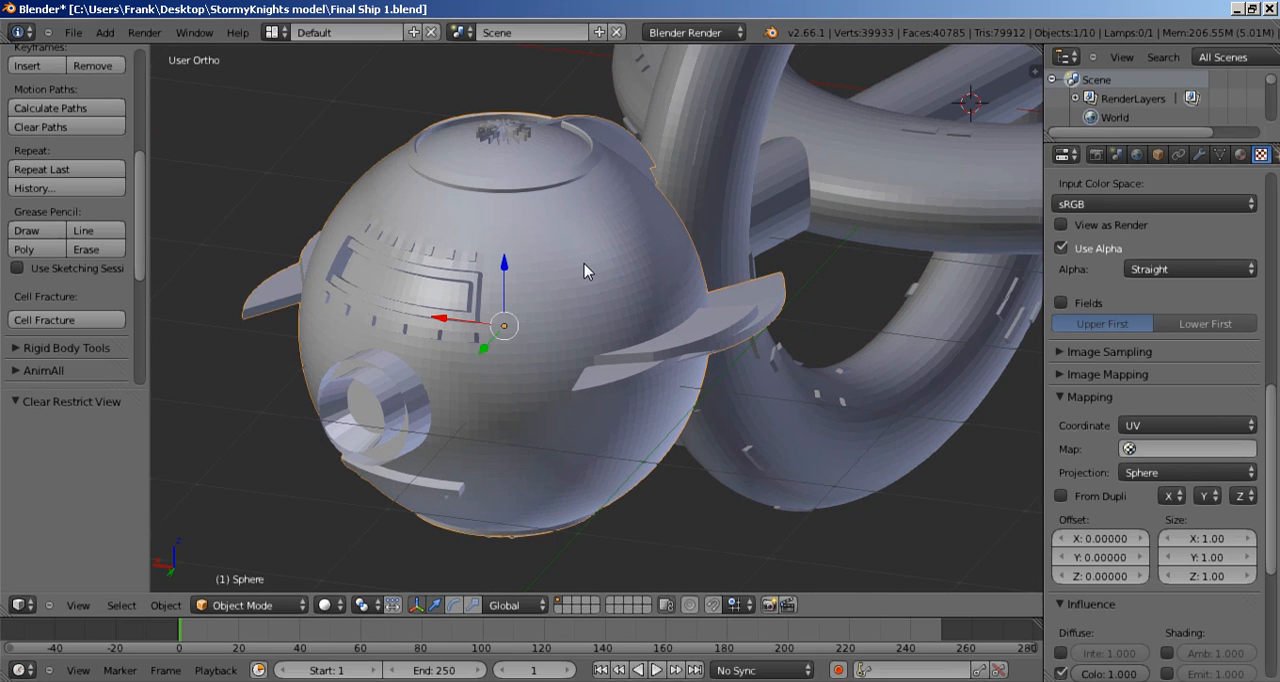
pyautogui.scroll(-6, 580, 263)
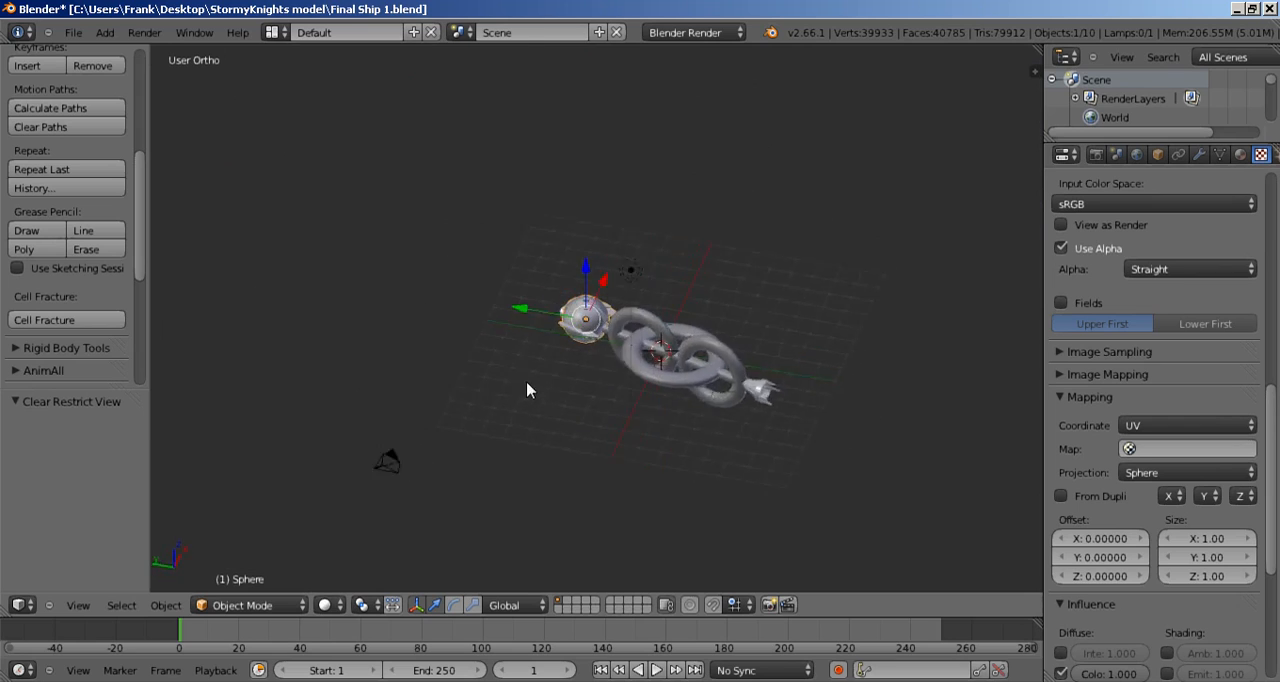
pyautogui.moveTo(528, 390); pyautogui.dragTo(459, 406, button='middle')
pyautogui.rightClick(665, 455)
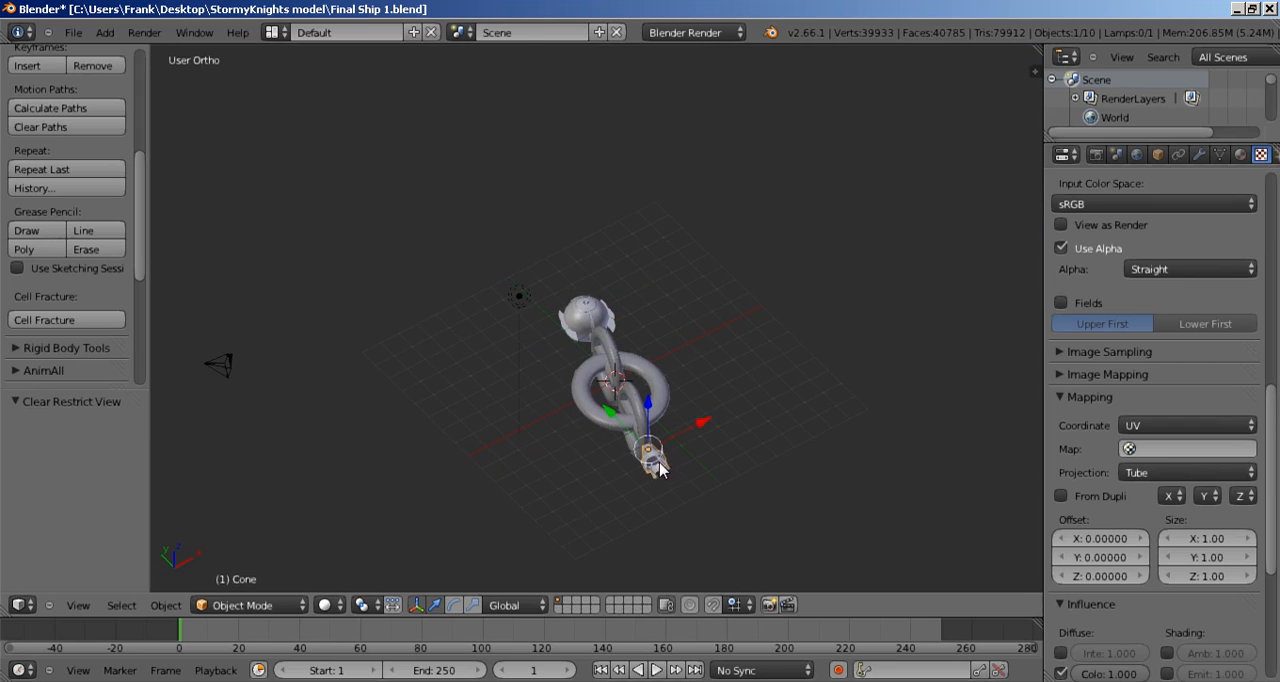
pyautogui.press('b')
pyautogui.moveTo(578, 362); pyautogui.dragTo(738, 480)
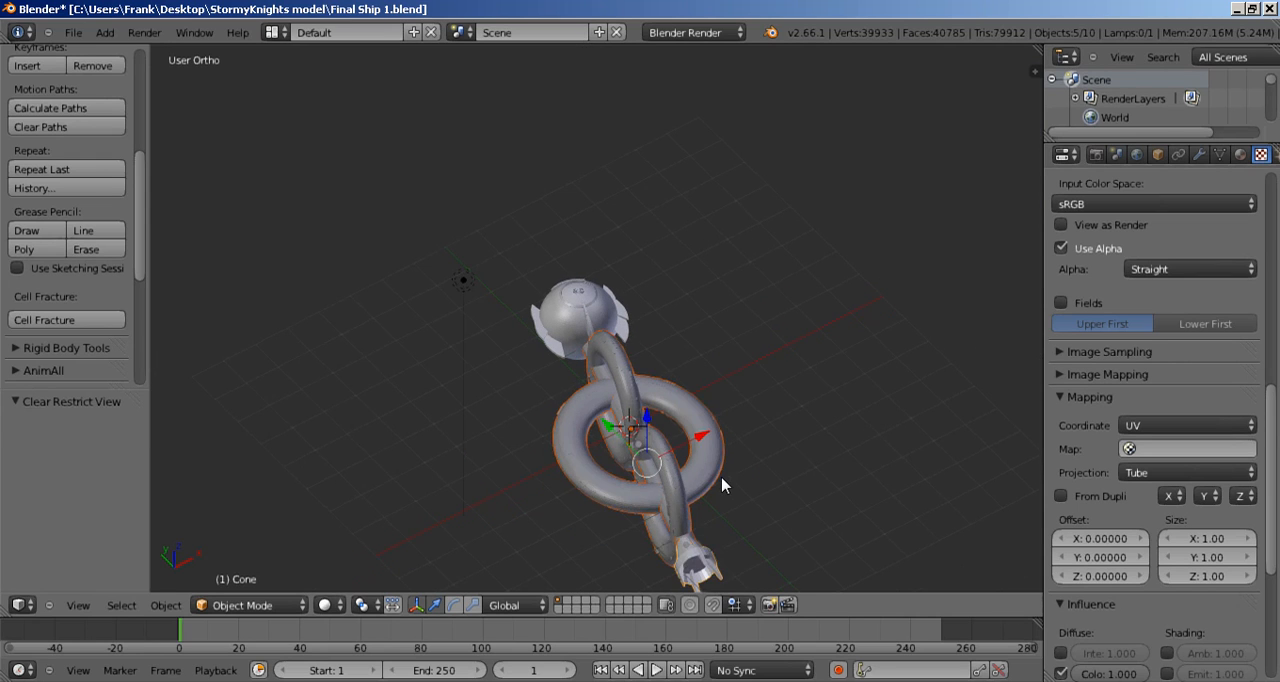
pyautogui.press('h')
# Step: Select the spherical head and enter Edit Mode on its mesh
pyautogui.moveTo(620, 443); pyautogui.dragTo(733, 379, button='middle')
pyautogui.scroll(3, 700, 436)
pyautogui.scroll(2, 715, 410)
pyautogui.rightClick(738, 427)
pyautogui.scroll(4, 816, 402)
pyautogui.scroll(-1, 736, 378)
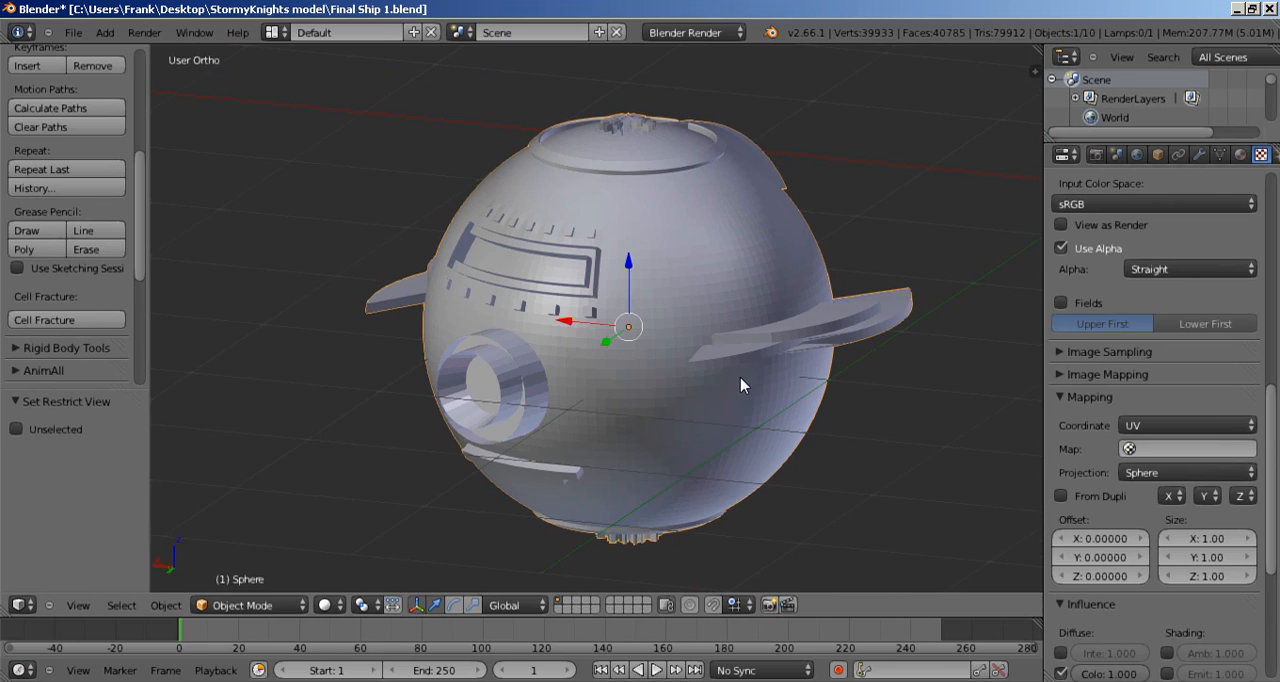
pyautogui.press('Tab')
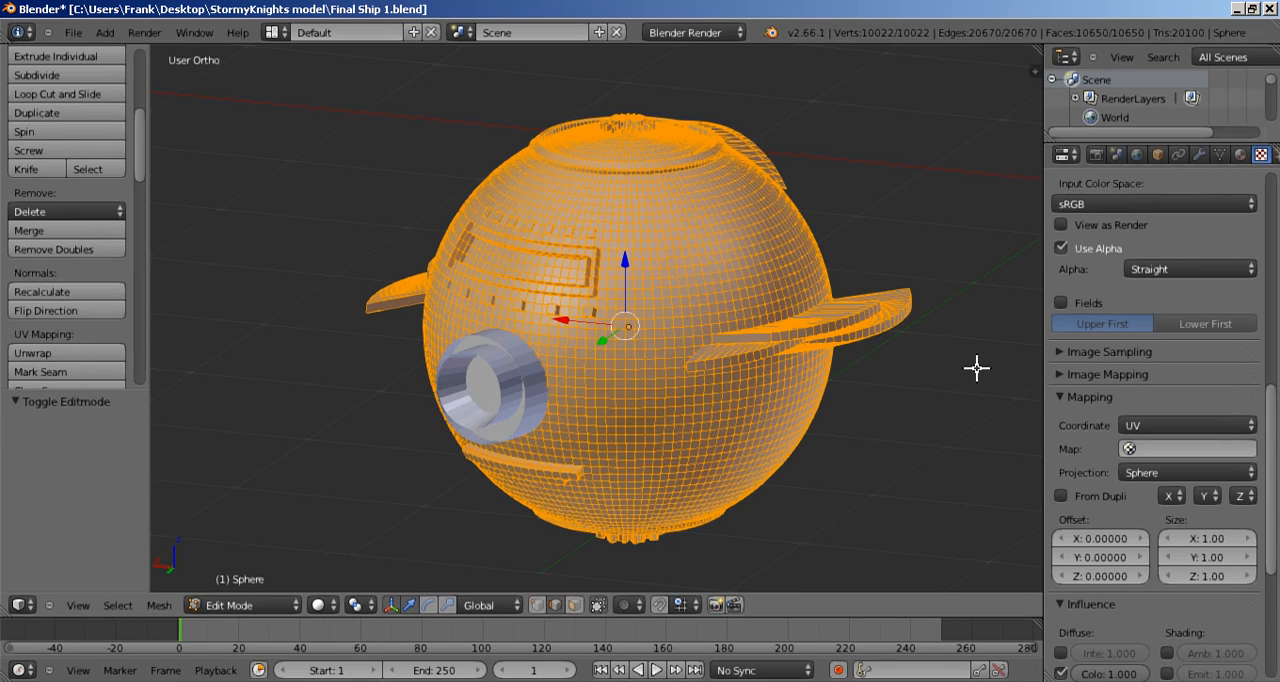
# Step: Display both the vertex normals and the face normals on the spherical head's mesh
pyautogui.press('n')
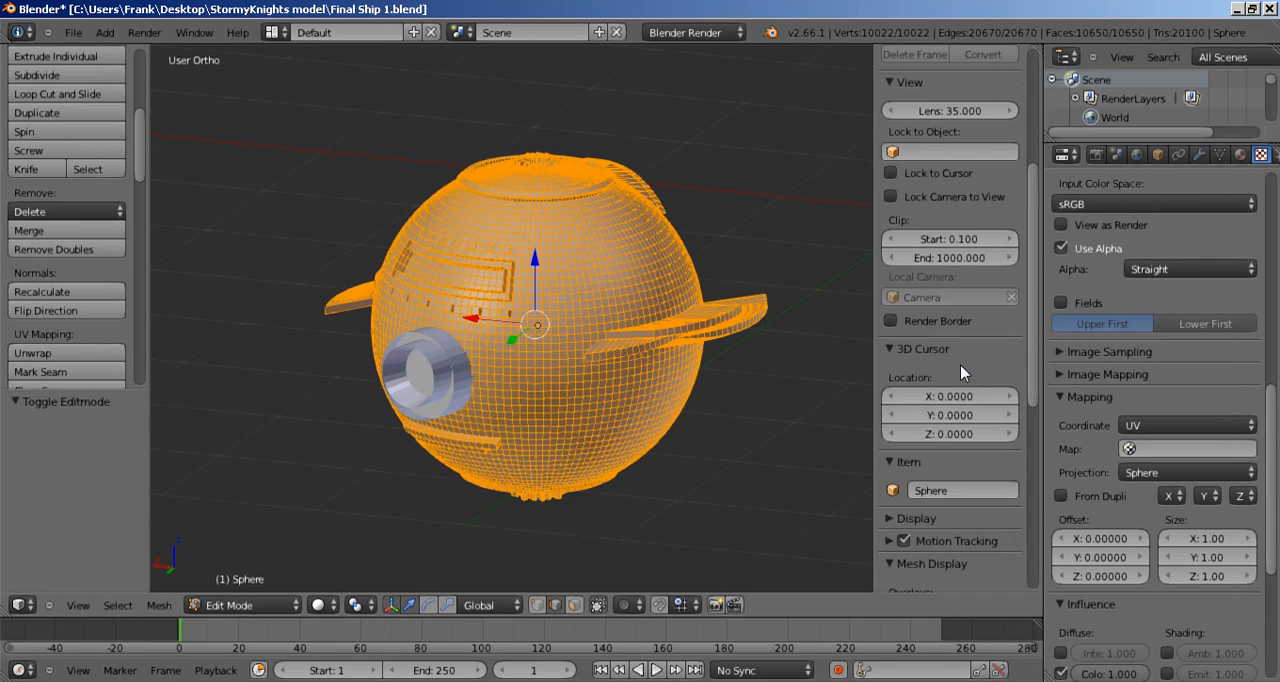
pyautogui.scroll(-8, 948, 382)
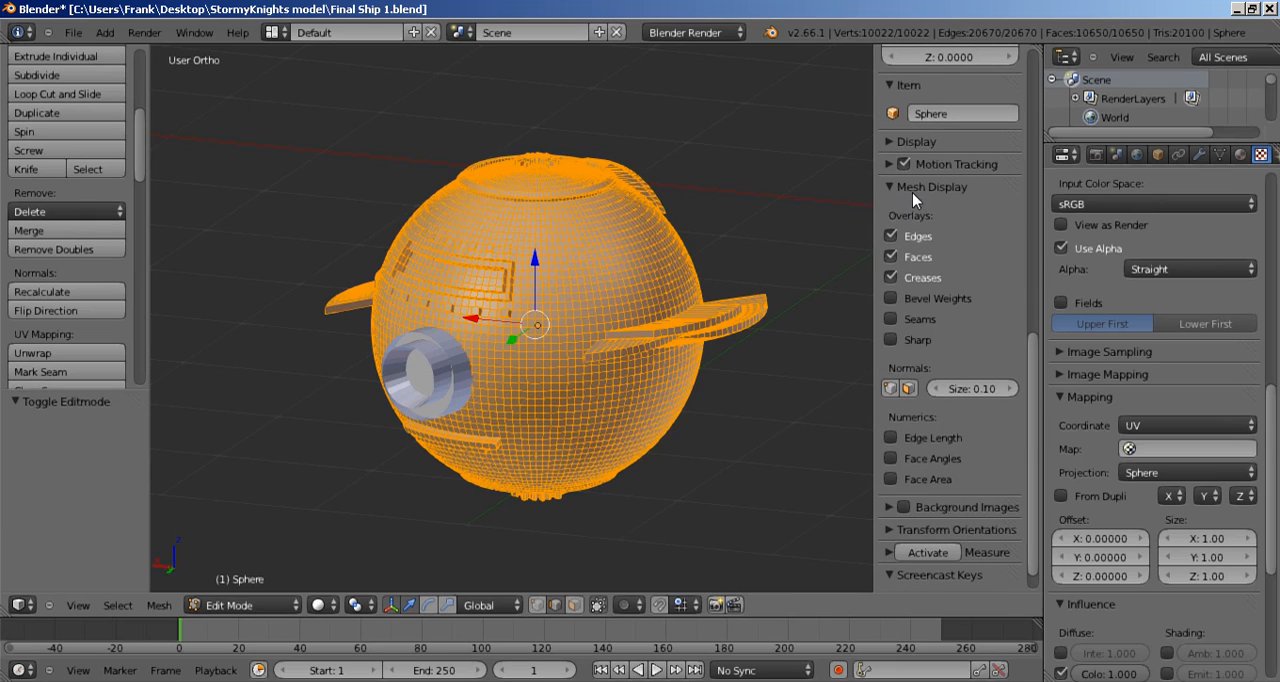
pyautogui.click(891, 389)
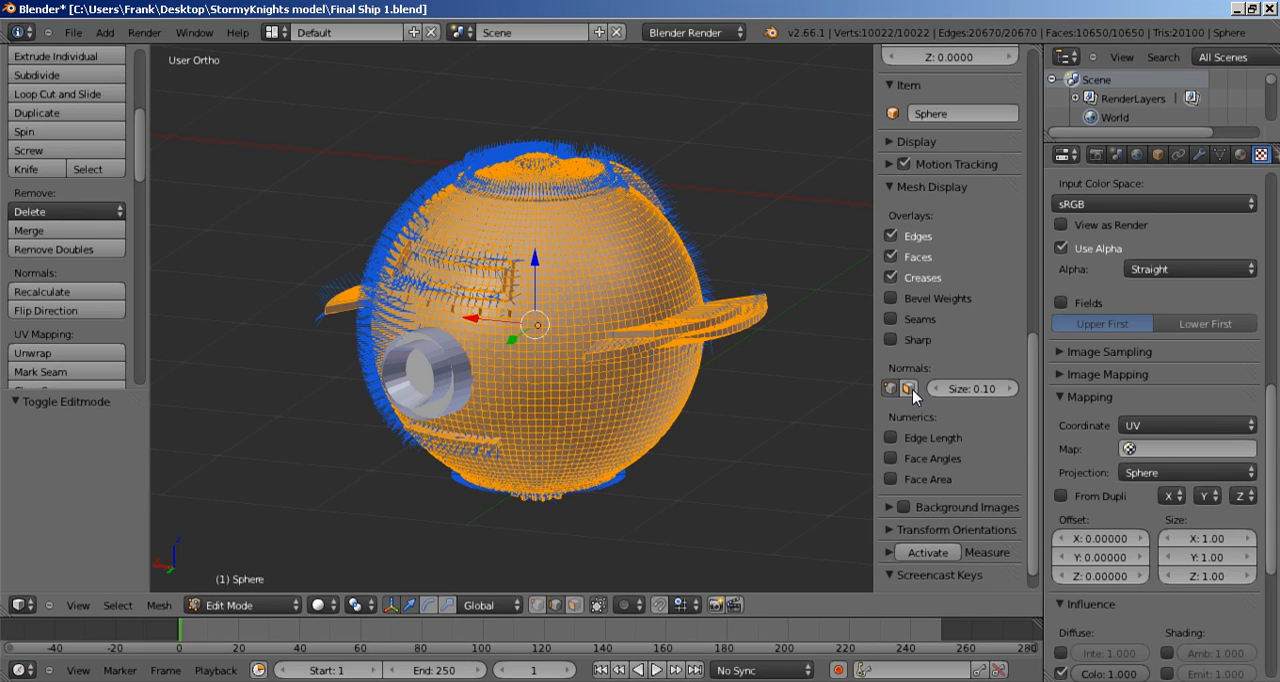
pyautogui.click(910, 389)
pyautogui.scroll(-2, 742, 399)
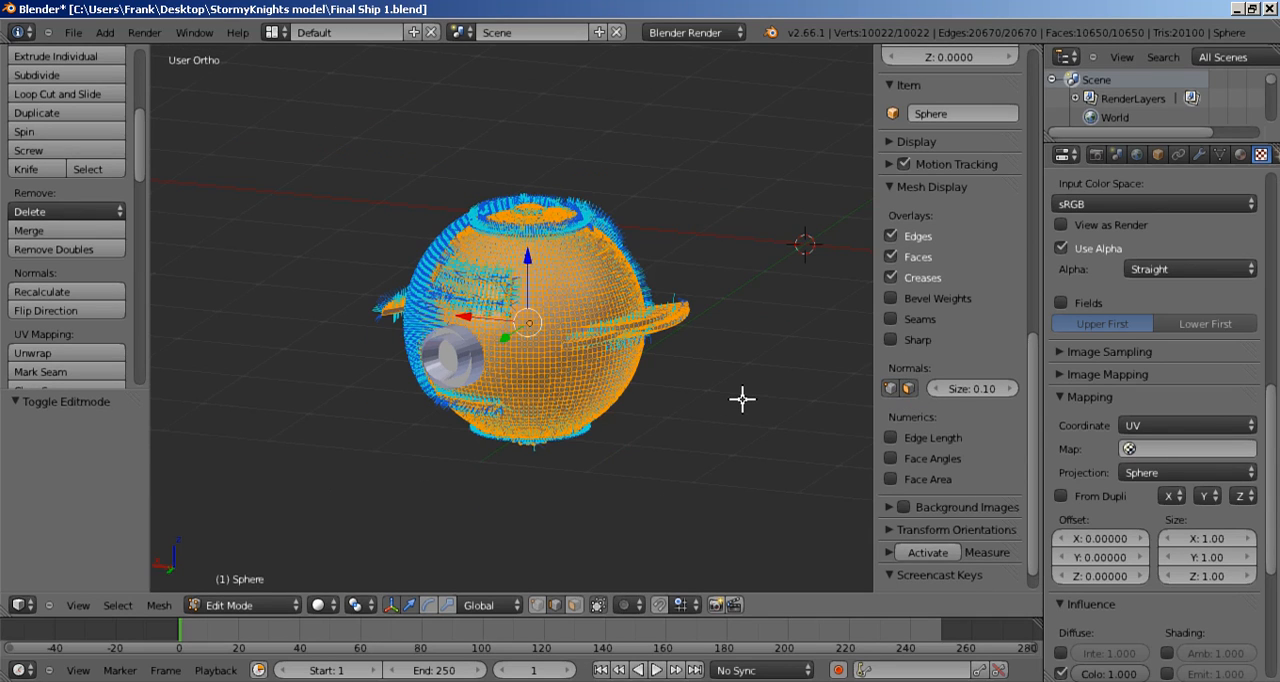
pyautogui.press('n')
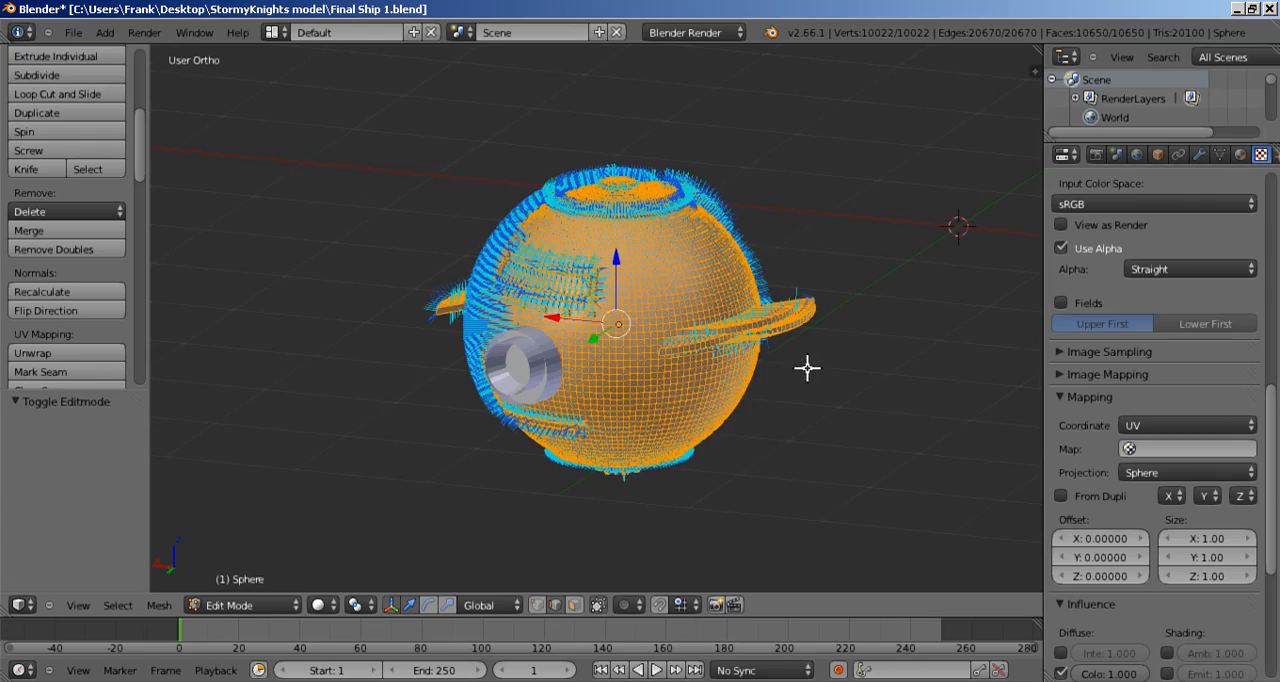
# Step: Inspect the head's normals, deselect the whole mesh and switch to face selection
pyautogui.scroll(1, 808, 368)
pyautogui.moveTo(808, 368); pyautogui.dragTo(714, 312, button='middle')
pyautogui.scroll(5, 697, 380)
pyautogui.scroll(-4, 699, 380)
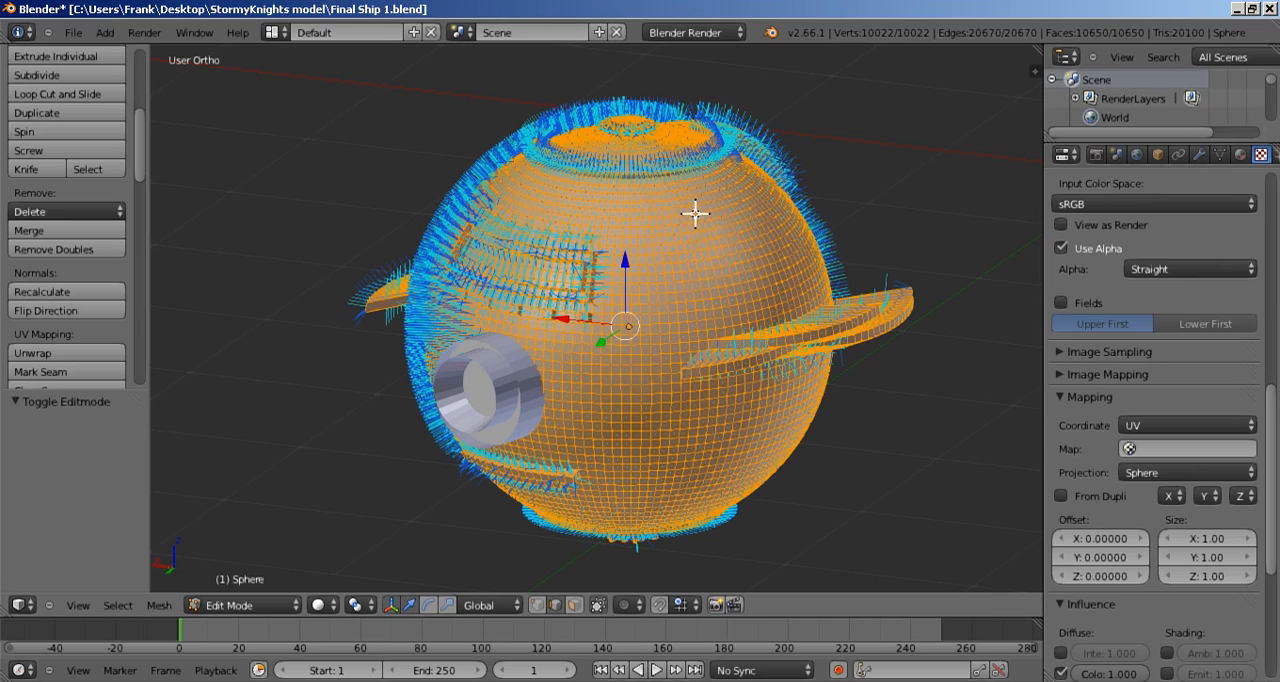
pyautogui.scroll(4, 676, 298)
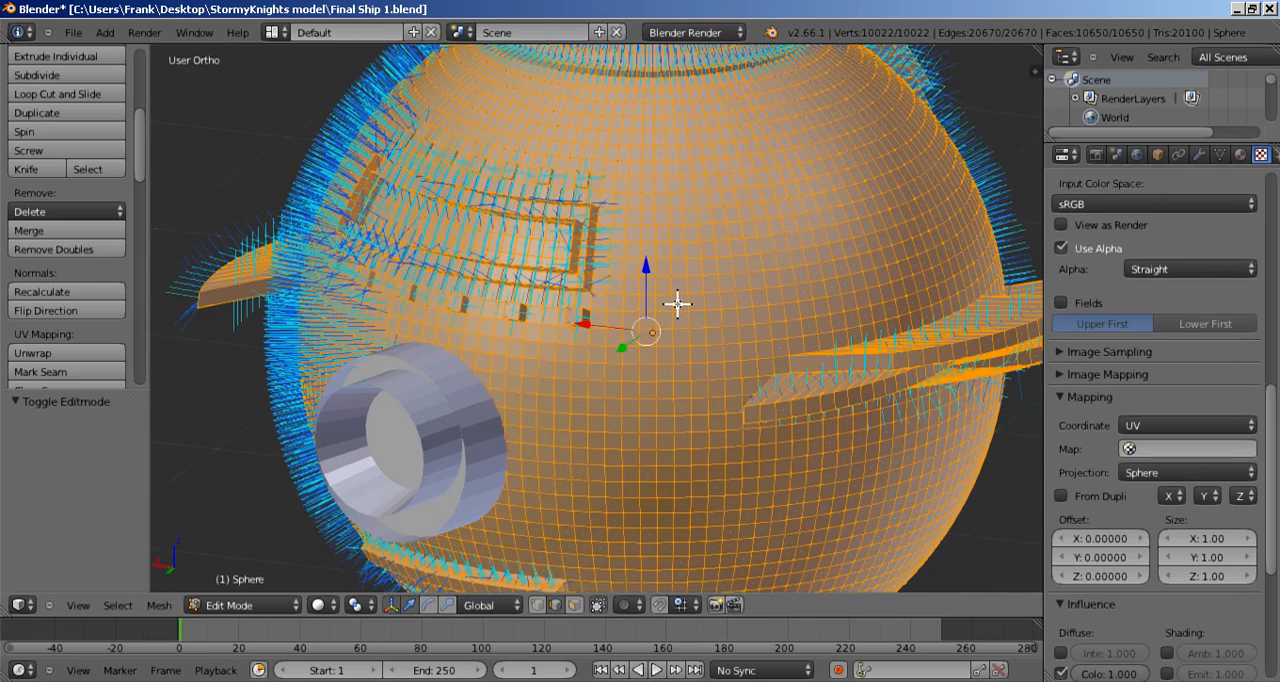
pyautogui.scroll(-3, 677, 303)
pyautogui.press('a')
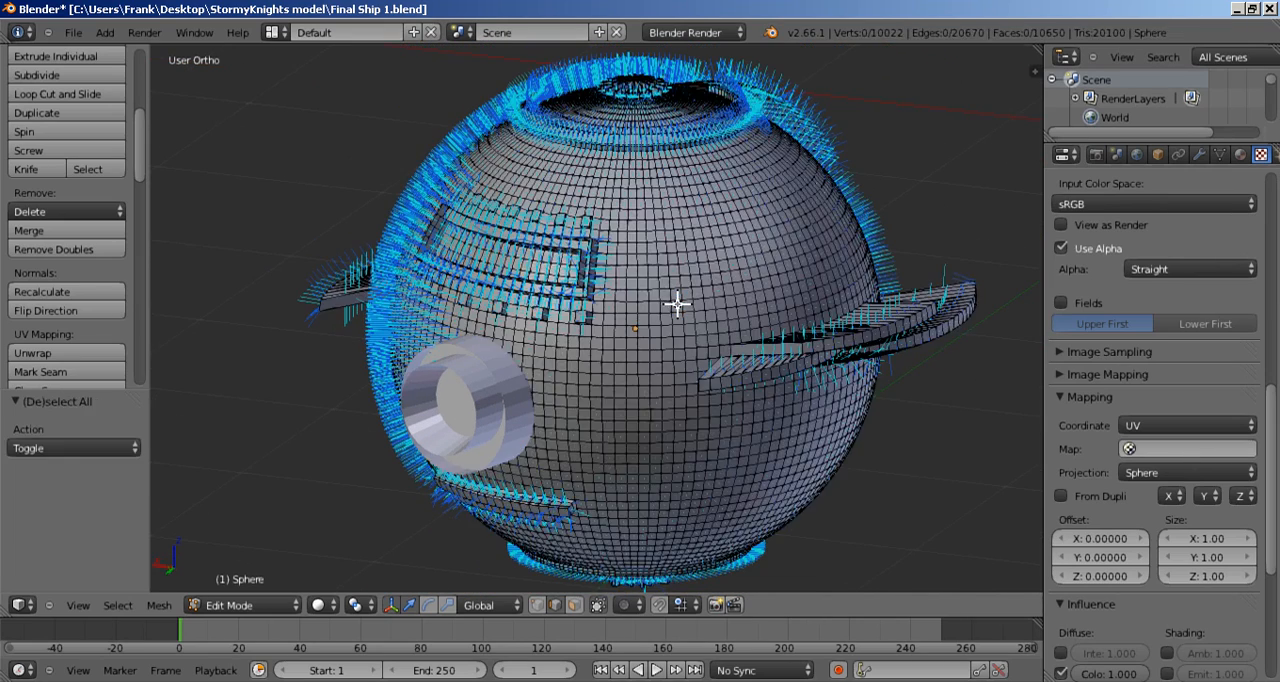
pyautogui.moveTo(686, 257); pyautogui.dragTo(675, 318, button='middle')
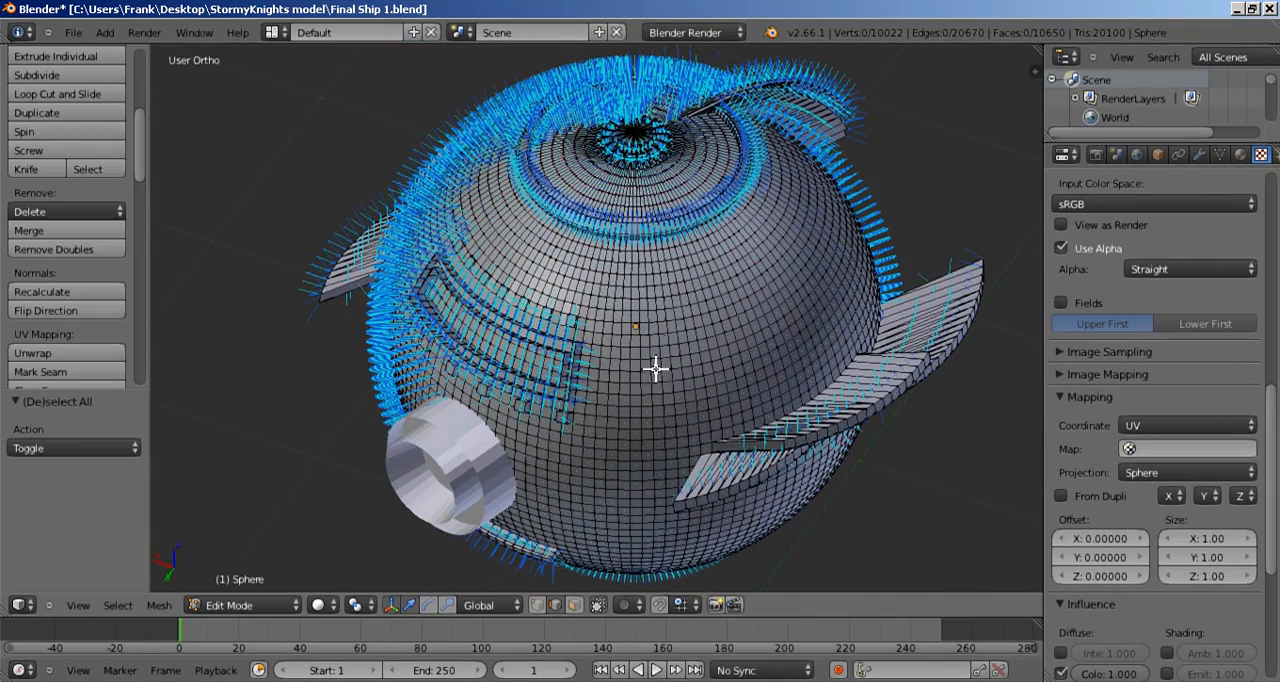
pyautogui.click(572, 606)
# Step: Select a broad patch of faces beside the window panel on the head's upper front and recalculate their normals outward
pyautogui.scroll(5, 677, 377)
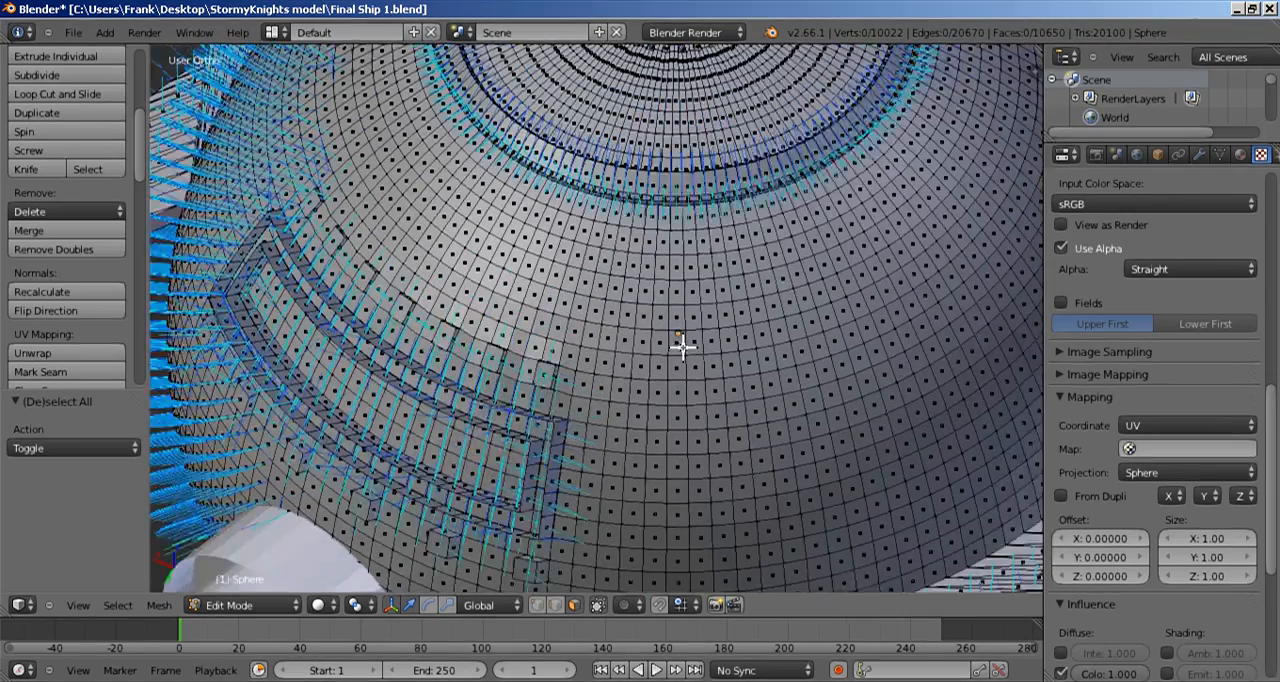
pyautogui.scroll(-5, 690, 347)
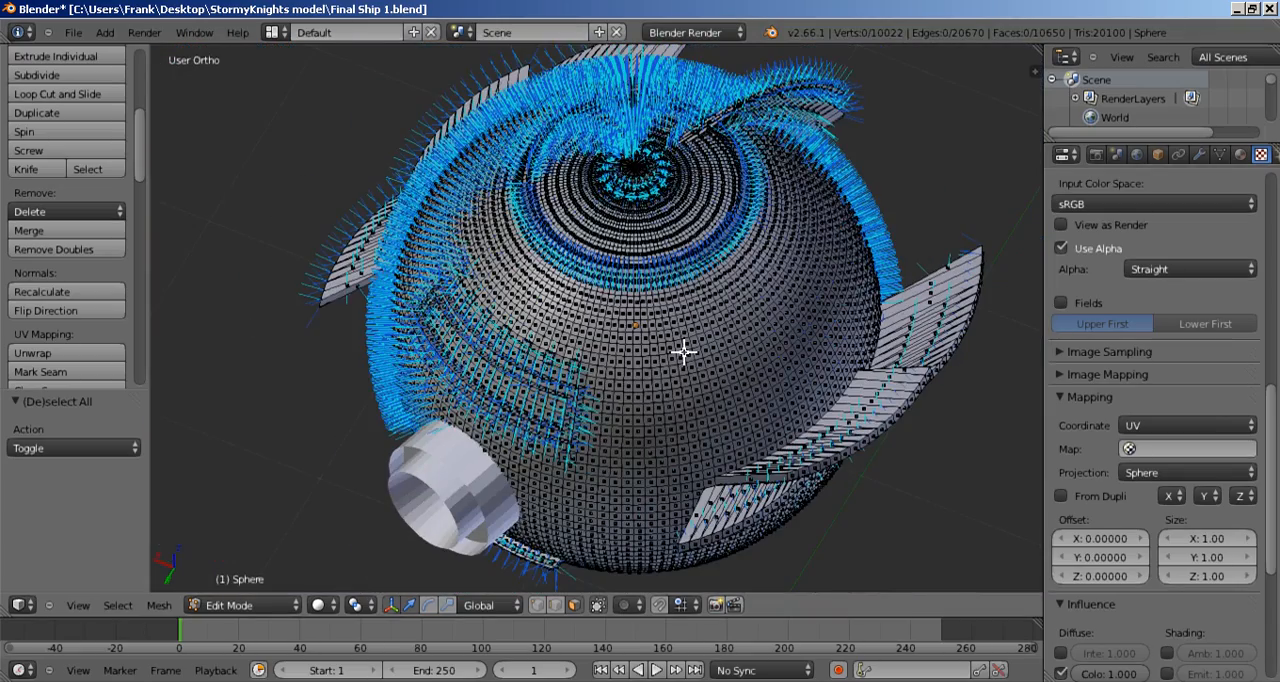
pyautogui.scroll(3, 684, 350)
pyautogui.scroll(2, 687, 351)
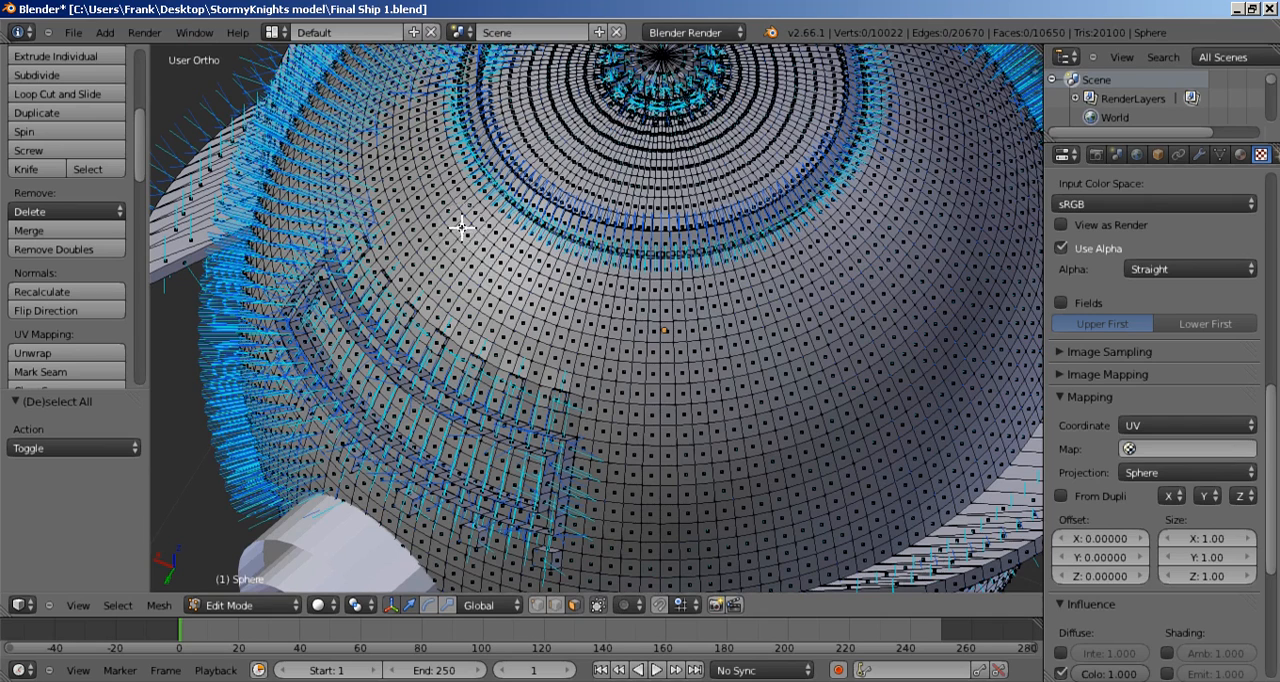
pyautogui.moveTo(462, 228)
pyautogui.mouseDown()
pyautogui.moveTo(555, 284)
pyautogui.moveTo(681, 311)
pyautogui.moveTo(875, 297)
pyautogui.moveTo(678, 375)
pyautogui.moveTo(609, 386)
pyautogui.moveTo(694, 463)
pyautogui.moveTo(943, 363)
pyautogui.moveTo(726, 427)
pyautogui.moveTo(726, 442)
pyautogui.moveTo(703, 371)
pyautogui.moveTo(851, 289)
pyautogui.moveTo(849, 271)
pyautogui.moveTo(774, 280)
pyautogui.moveTo(866, 257)
pyautogui.moveTo(846, 253)
pyautogui.moveTo(877, 297)
pyautogui.moveTo(920, 420)
pyautogui.moveTo(846, 474)
pyautogui.moveTo(675, 483)
pyautogui.moveTo(626, 506)
pyautogui.moveTo(689, 523)
pyautogui.moveTo(851, 503)
pyautogui.moveTo(758, 525)
pyautogui.moveTo(637, 529)
pyautogui.moveTo(694, 500)
pyautogui.moveTo(793, 403)
pyautogui.mouseUp()
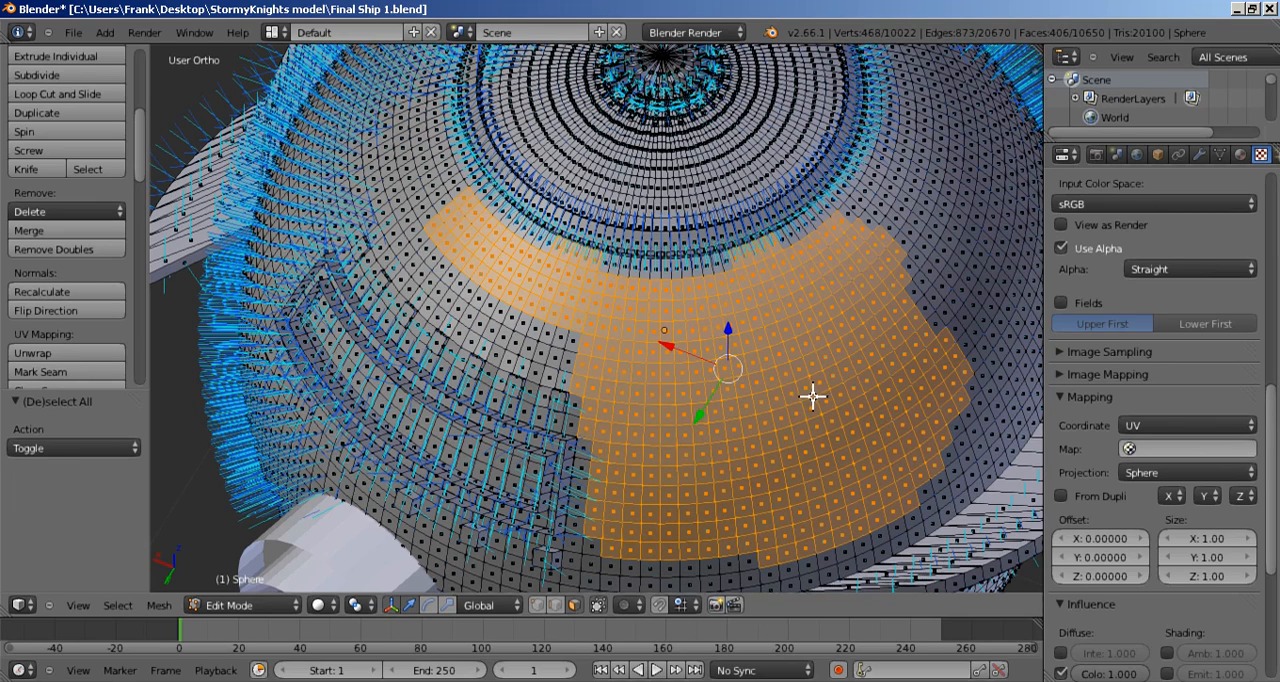
pyautogui.click(52, 298)
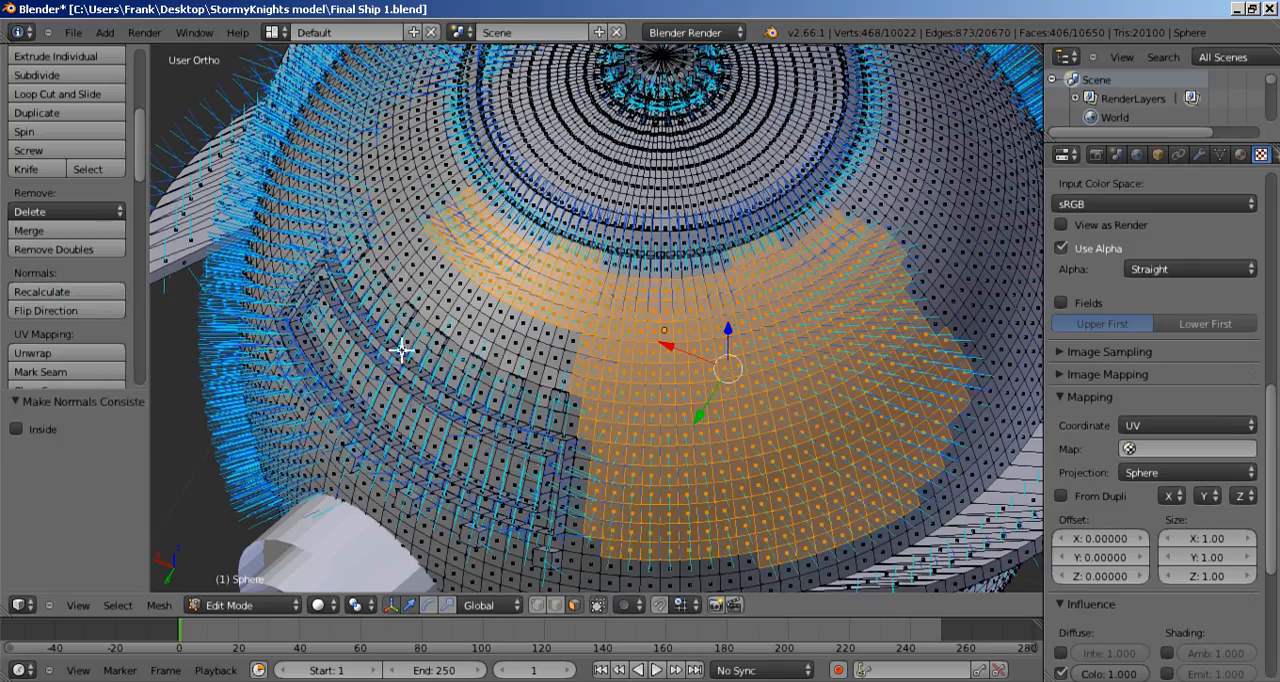
# Step: Examine the recalculated patch of normals on the head from several angles, and view the head in Object Mode
pyautogui.scroll(-5, 400, 350)
pyautogui.moveTo(420, 409); pyautogui.dragTo(480, 383, button='middle')
pyautogui.scroll(-4, 535, 410)
pyautogui.moveTo(591, 440); pyautogui.dragTo(681, 380, button='middle')
pyautogui.scroll(4, 694, 443)
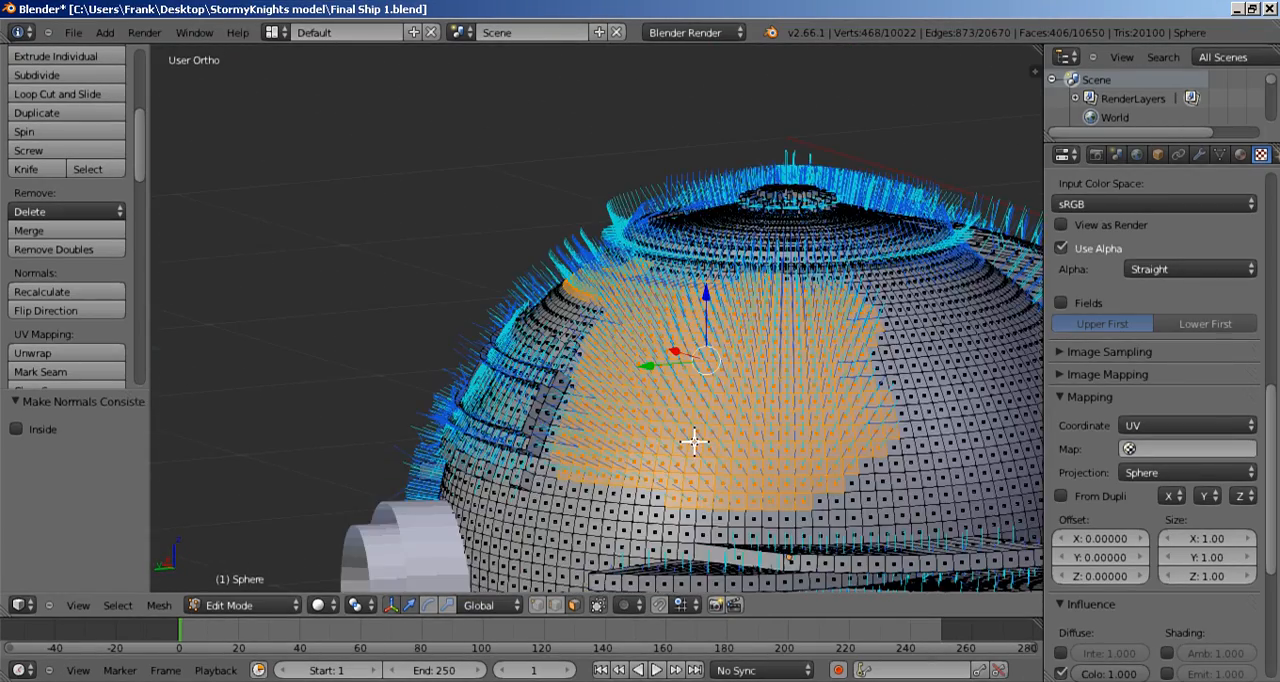
pyautogui.scroll(-3, 660, 410)
pyautogui.moveTo(608, 394); pyautogui.dragTo(745, 413, button='middle')
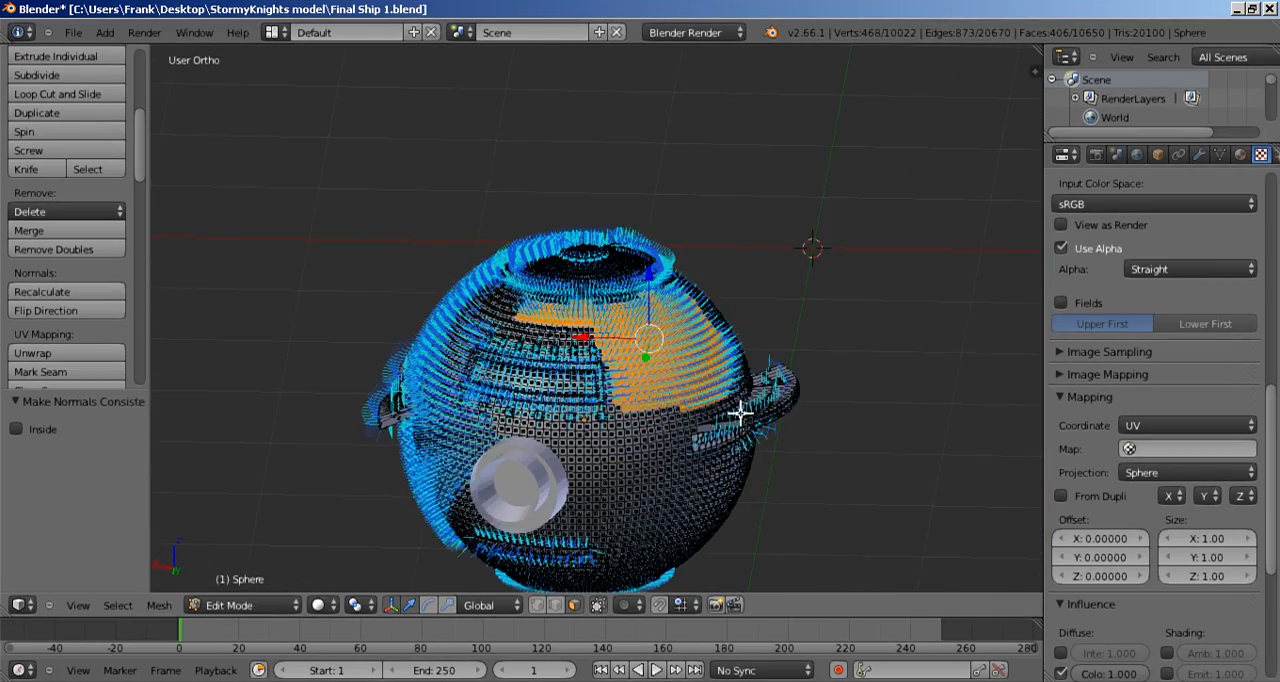
pyautogui.scroll(-2, 740, 412)
pyautogui.scroll(2, 717, 423)
pyautogui.press('Tab')
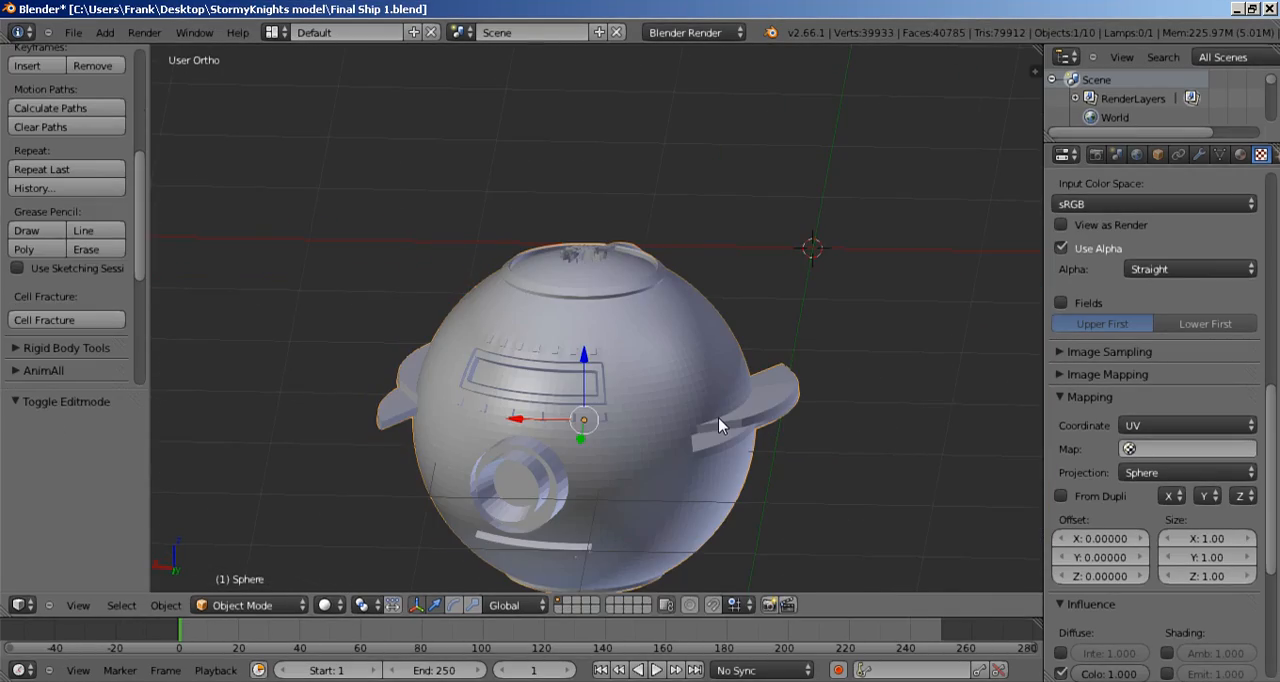
pyautogui.moveTo(718, 427); pyautogui.dragTo(640, 383, button='middle')
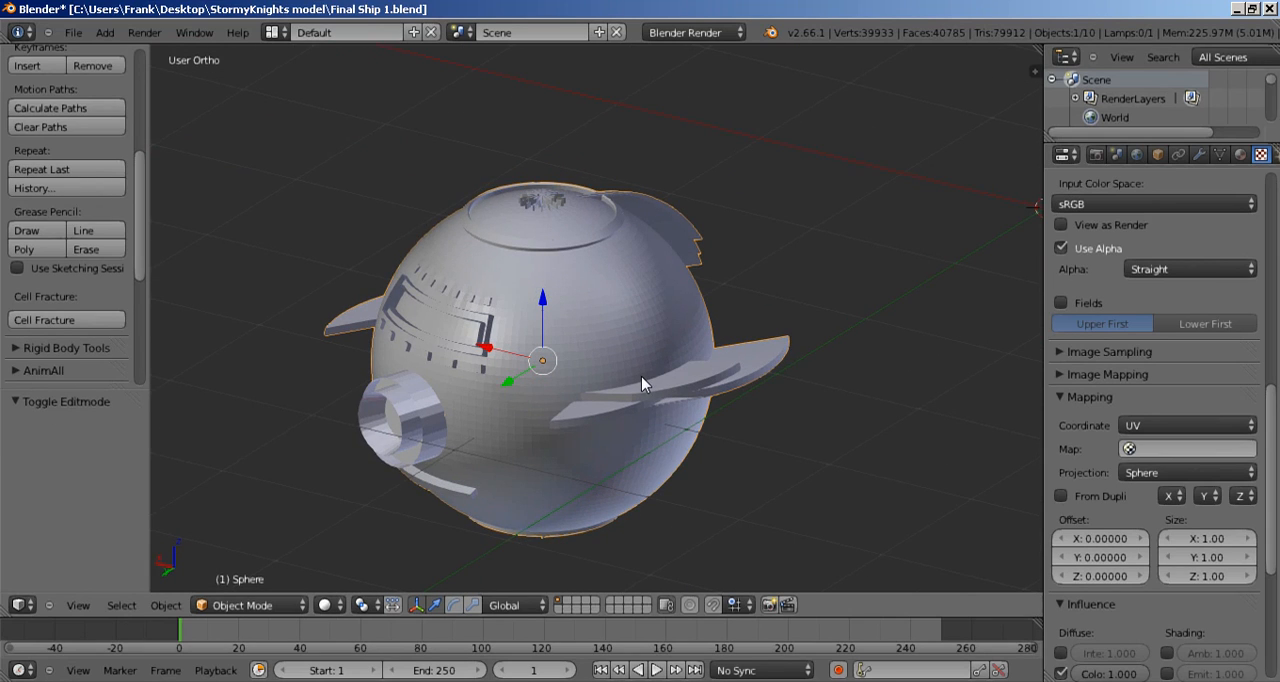
# Step: Unhide all the ship parts and enter Edit Mode on the front upright ring, Torus.001
pyautogui.hotkey('alt', 'h')
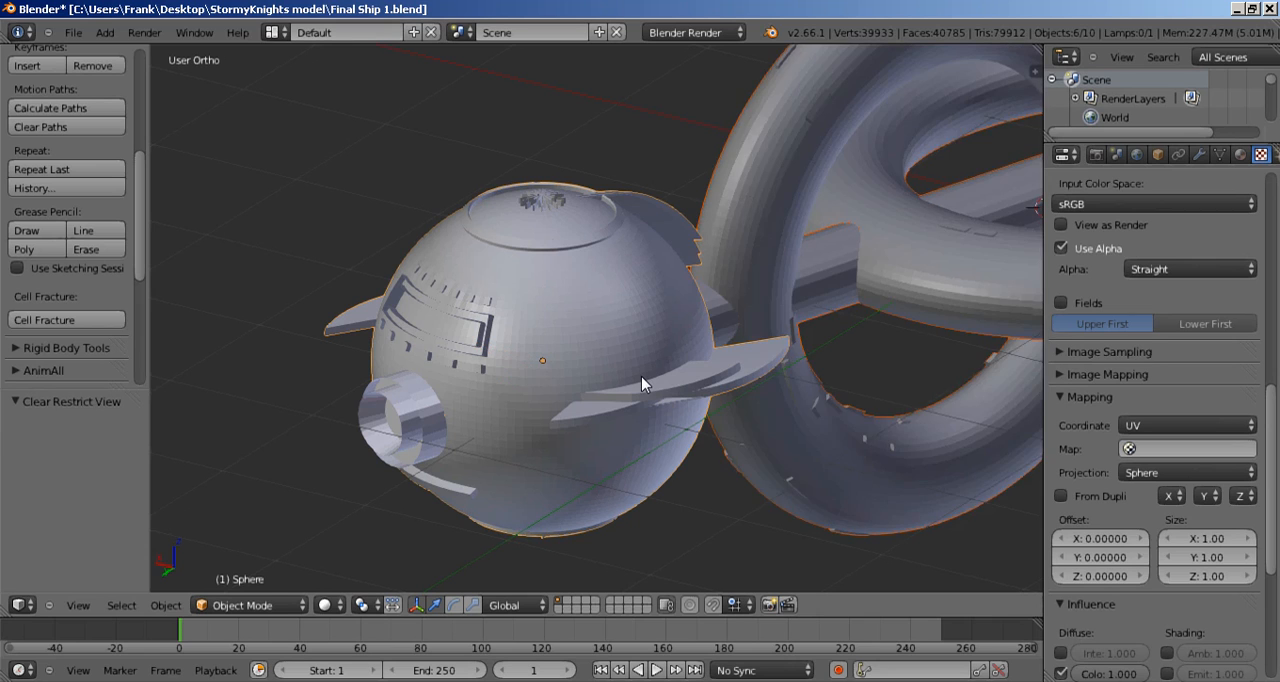
pyautogui.scroll(-2, 655, 378)
pyautogui.moveTo(680, 370); pyautogui.dragTo(565, 330, button='middle')
pyautogui.rightClick(616, 407)
pyautogui.press('Tab')
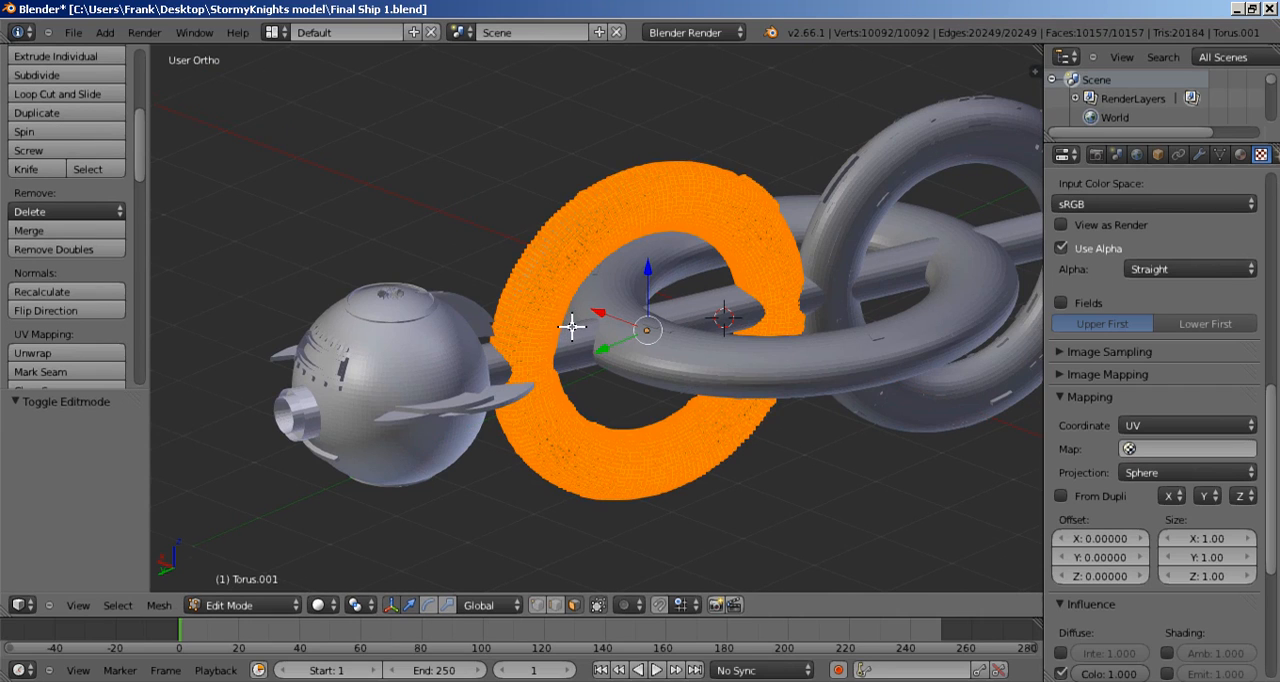
# Step: Display the vertex and face normals on the front upright ring and check their direction around it
pyautogui.scroll(5, 572, 326)
pyautogui.scroll(-4, 575, 327)
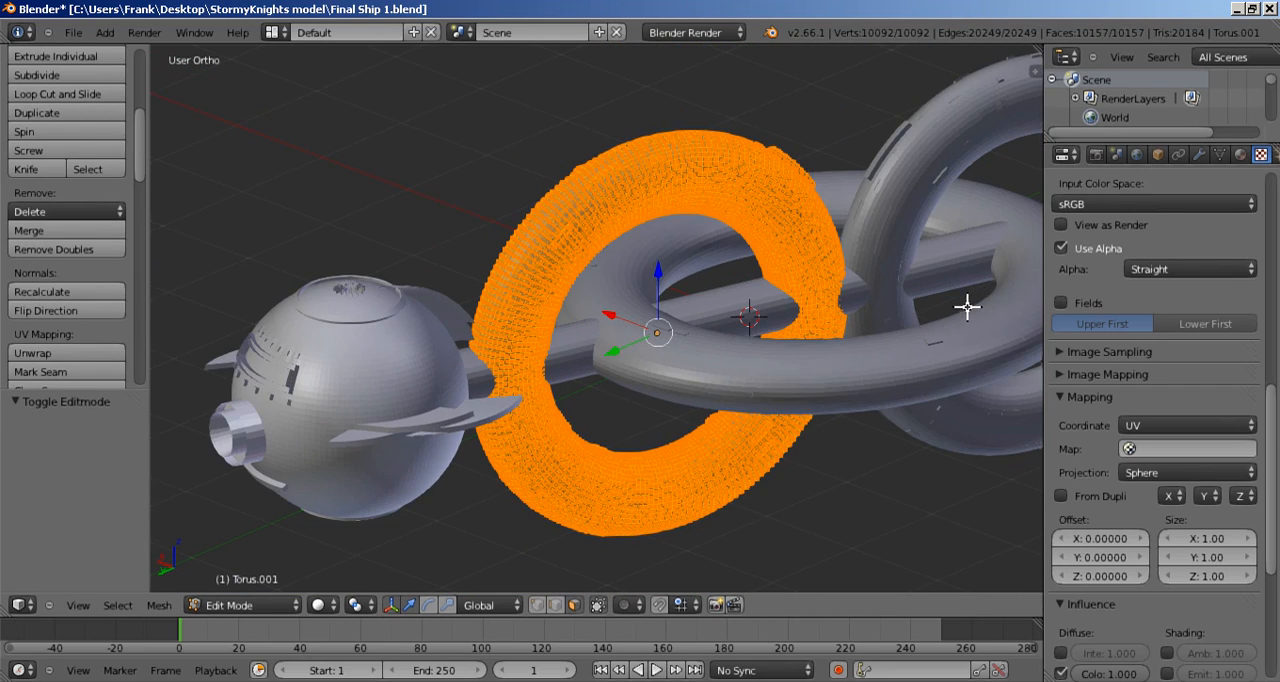
pyautogui.press('n')
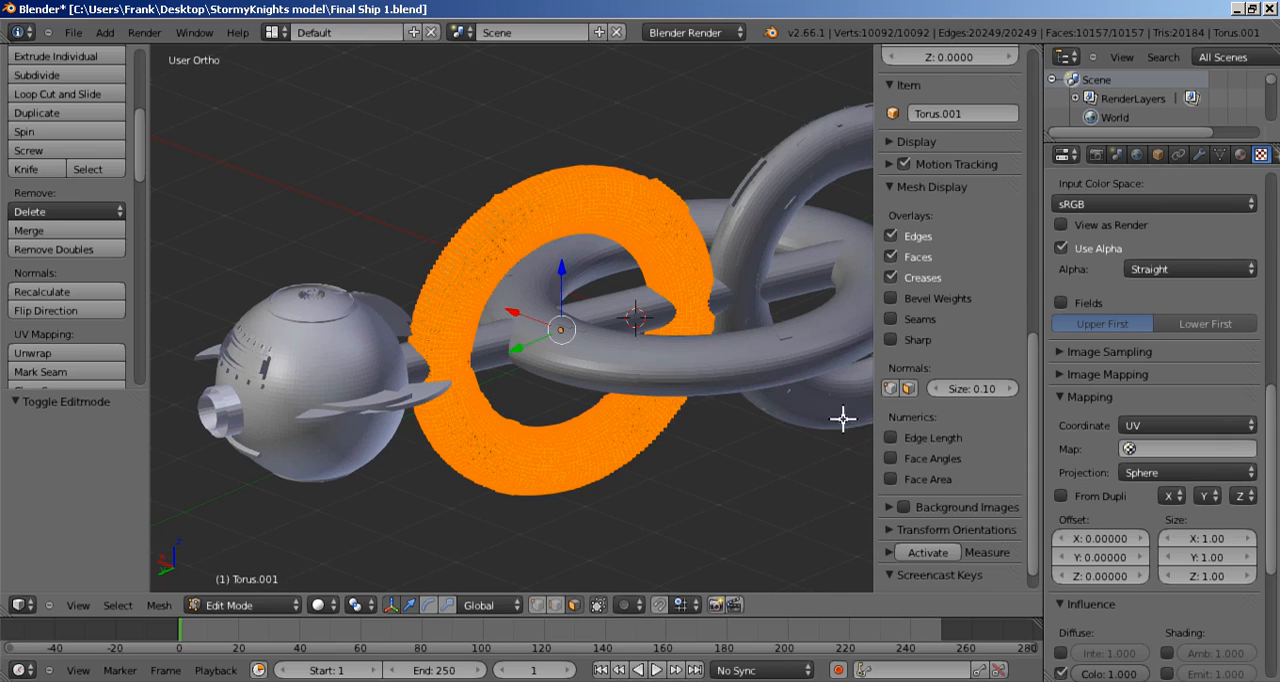
pyautogui.click(890, 389)
pyautogui.click(908, 389)
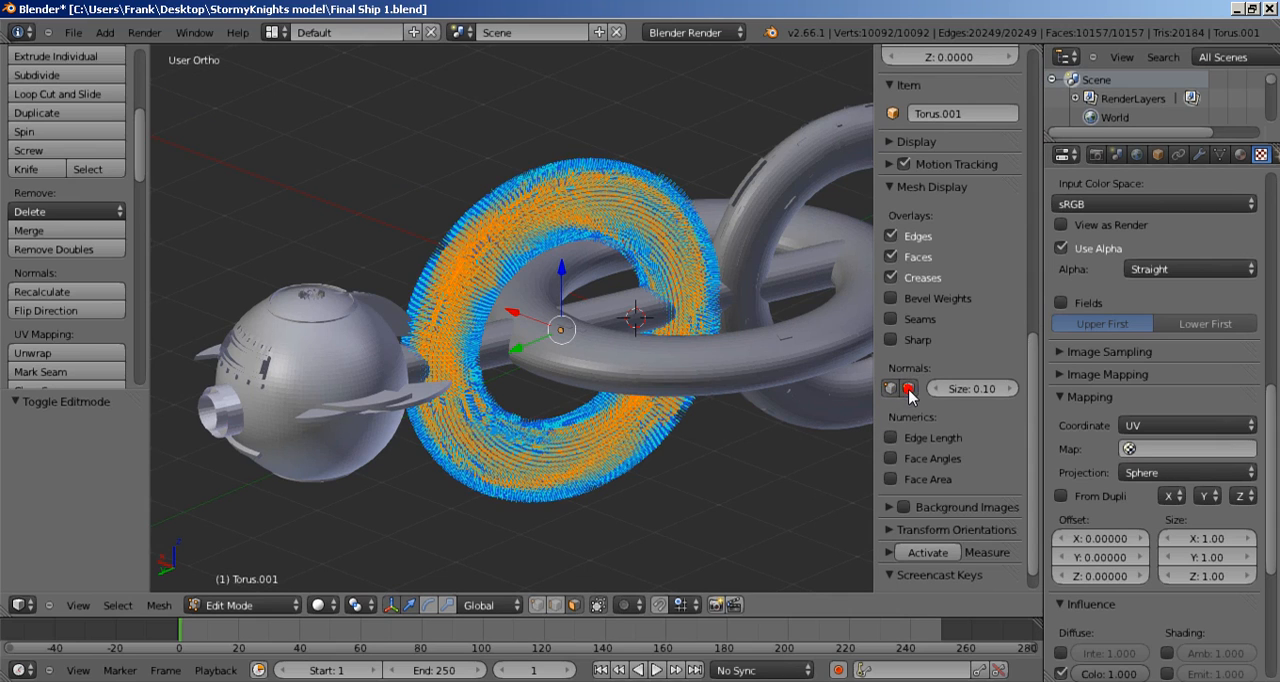
pyautogui.moveTo(517, 366); pyautogui.dragTo(686, 391, button='middle')
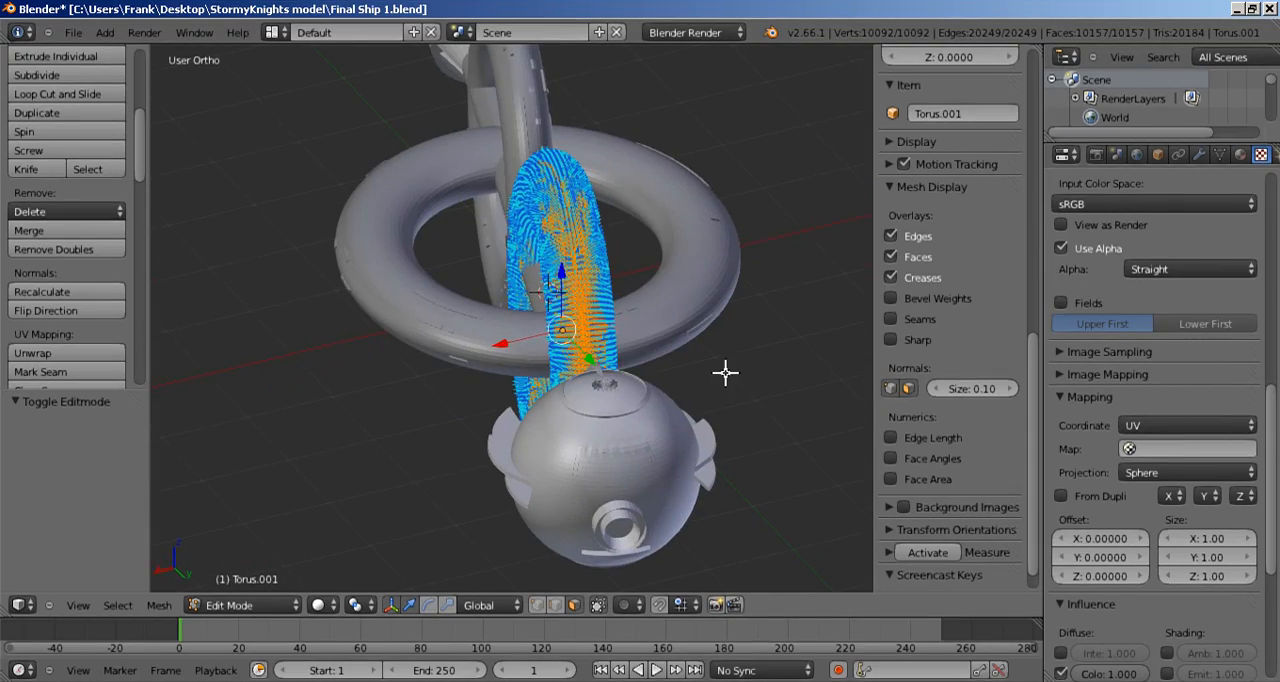
pyautogui.scroll(3, 726, 373)
pyautogui.moveTo(733, 365); pyautogui.dragTo(667, 373, button='middle')
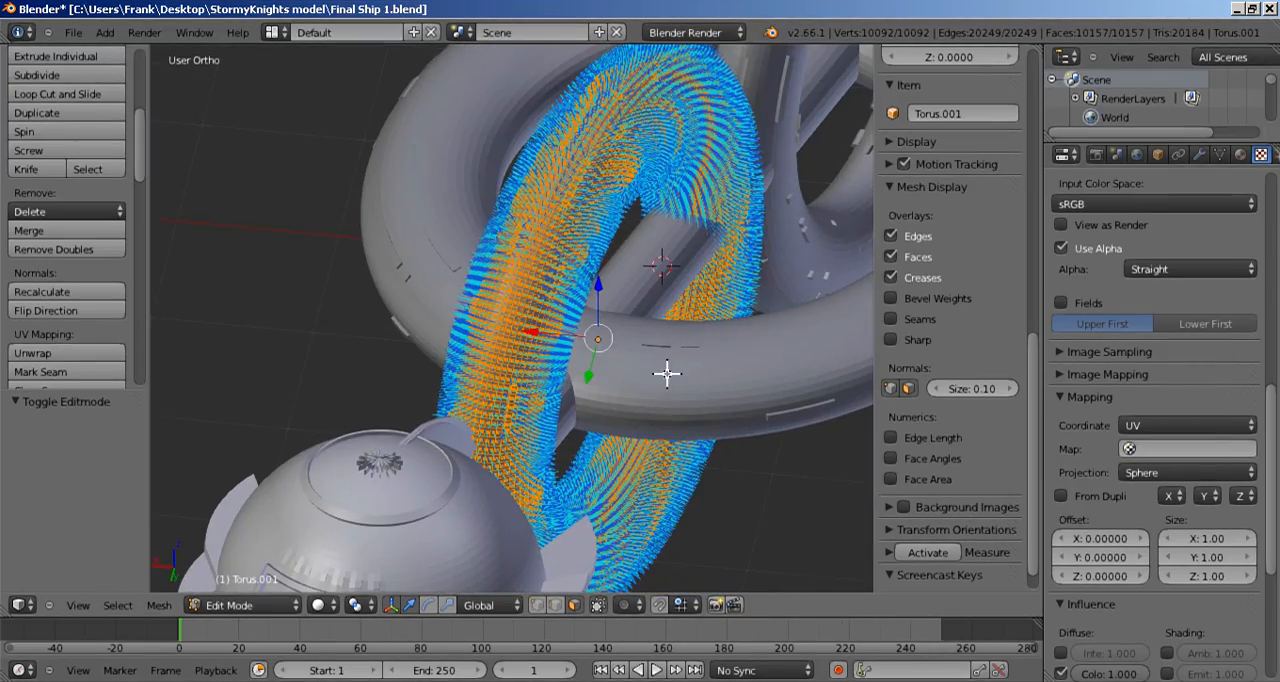
# Step: Enter Edit Mode on the horizontal ring, Torus, display its vertex and face normals, and check their direction from several angles
pyautogui.press('Tab')
pyautogui.rightClick(740, 383)
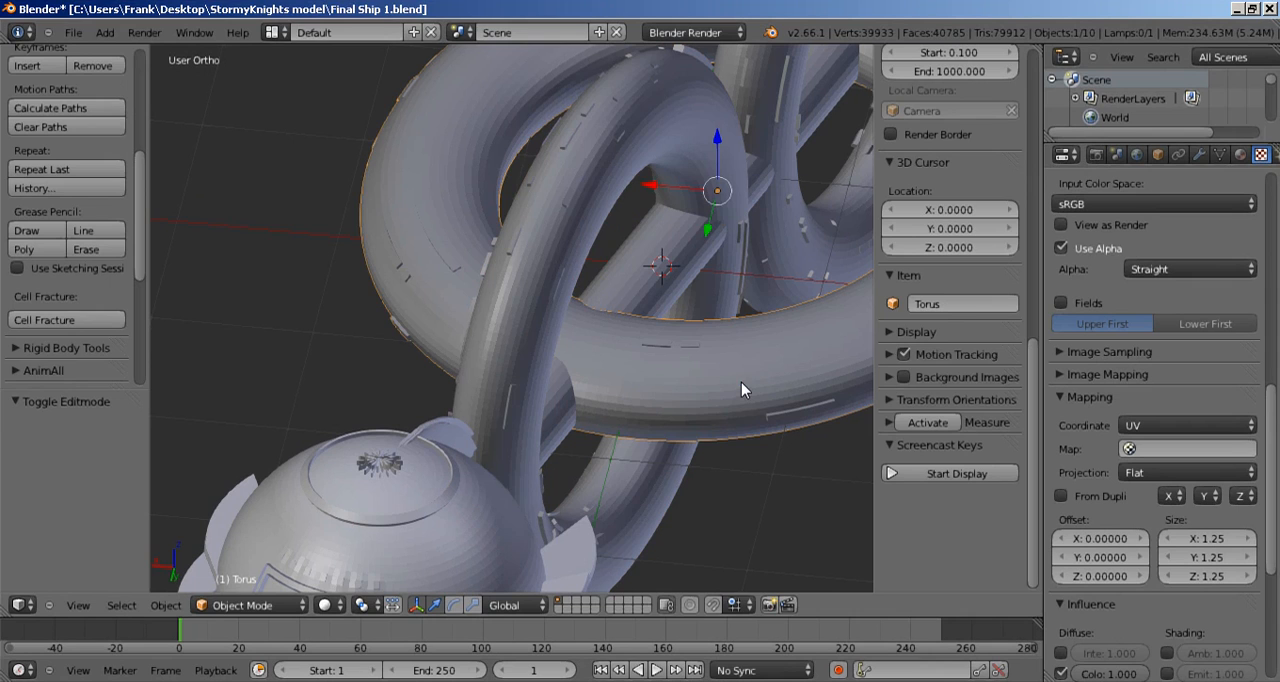
pyautogui.press('Tab')
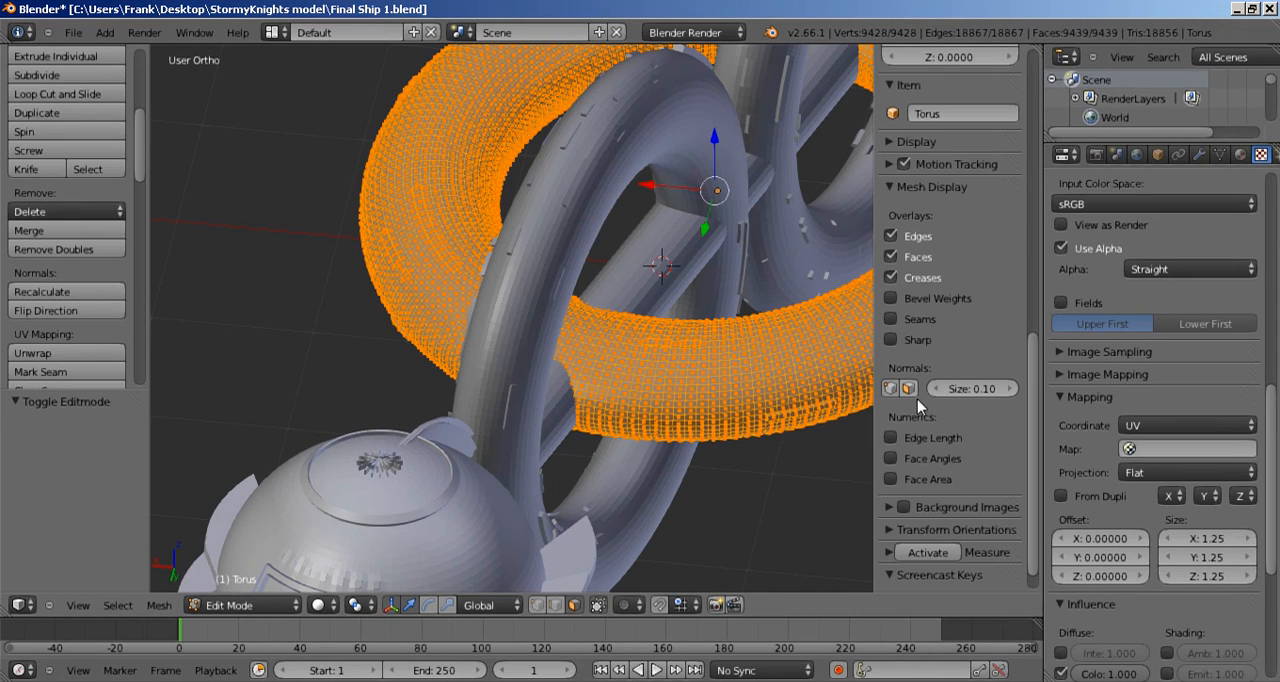
pyautogui.click(890, 389)
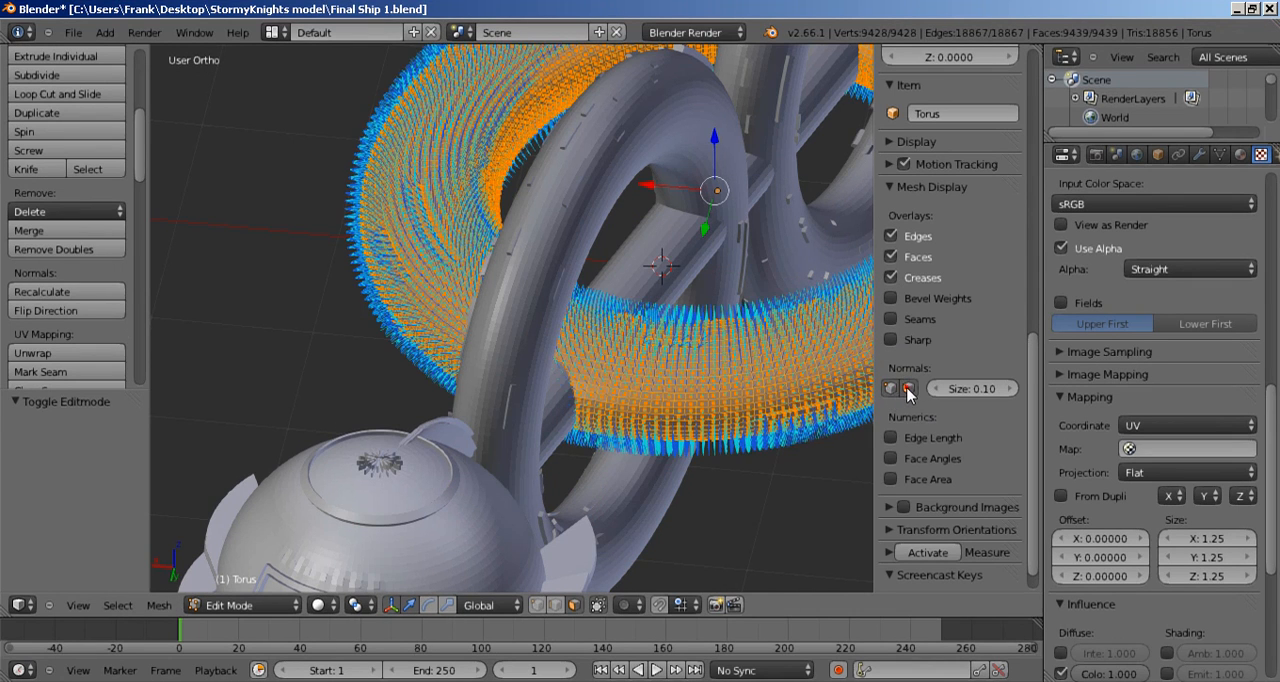
pyautogui.moveTo(640, 330); pyautogui.dragTo(440, 363, button='middle')
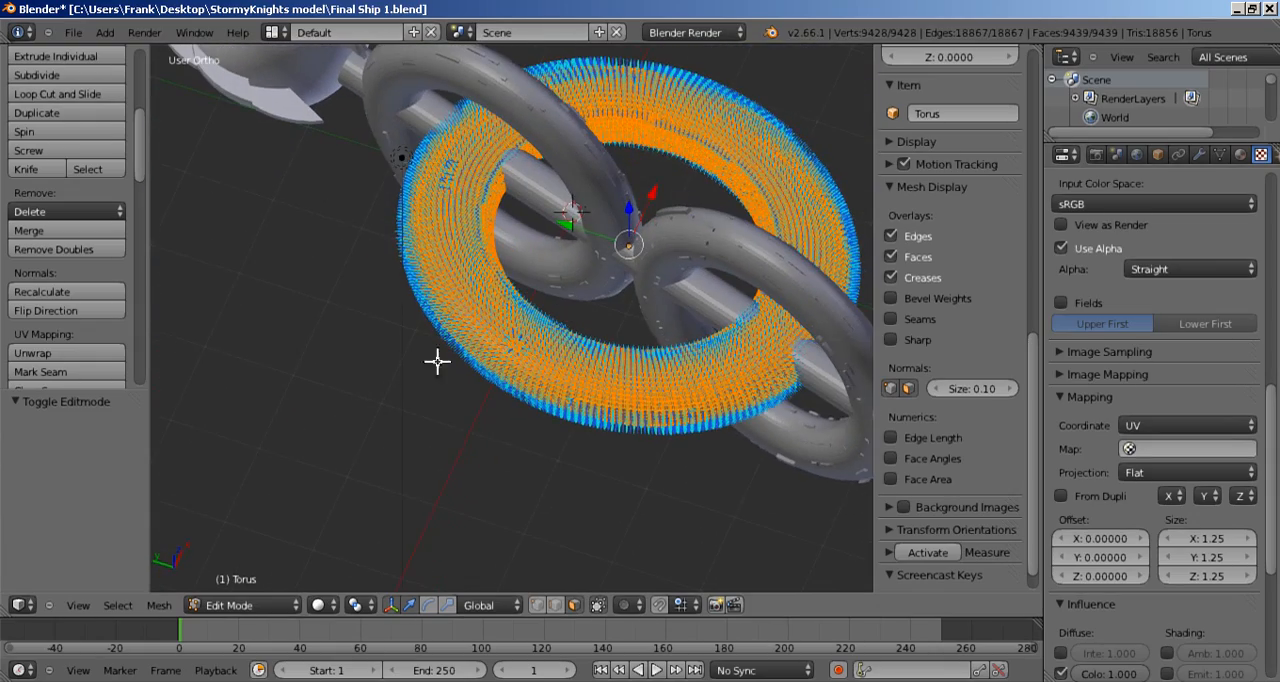
pyautogui.scroll(3, 713, 191)
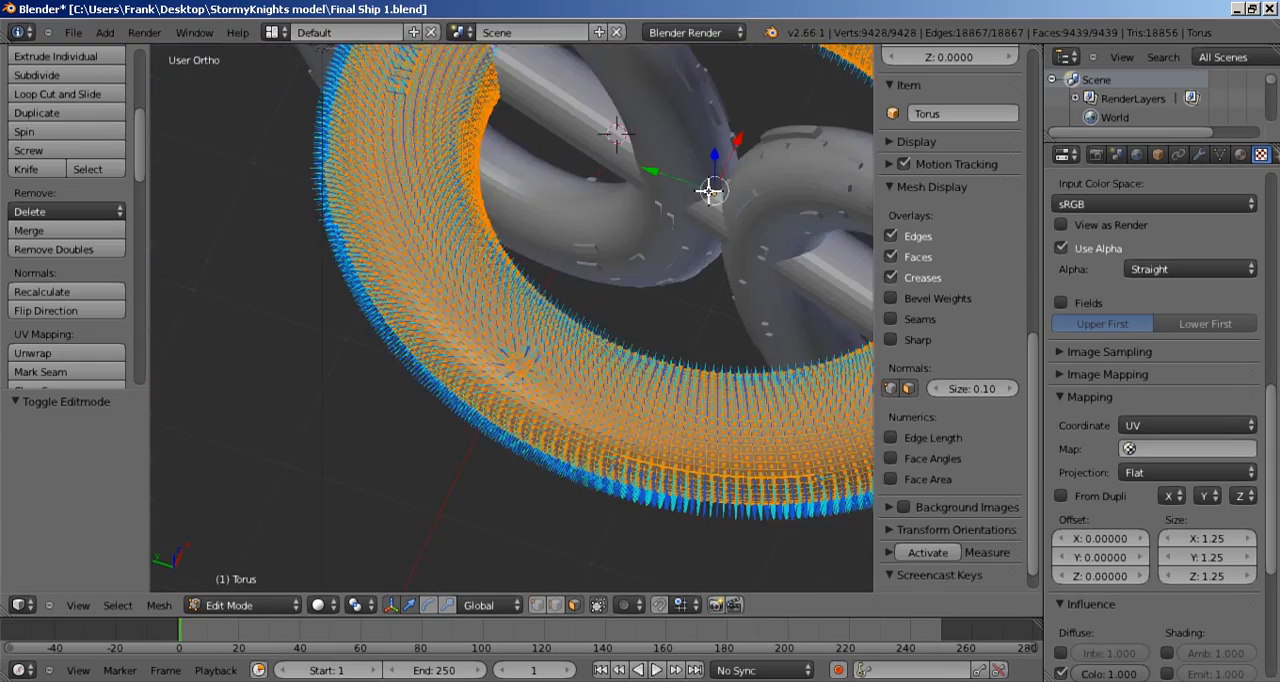
pyautogui.moveTo(660, 248); pyautogui.dragTo(679, 289, button='middle')
pyautogui.scroll(-5, 490, 240)
pyautogui.scroll(3, 679, 289)
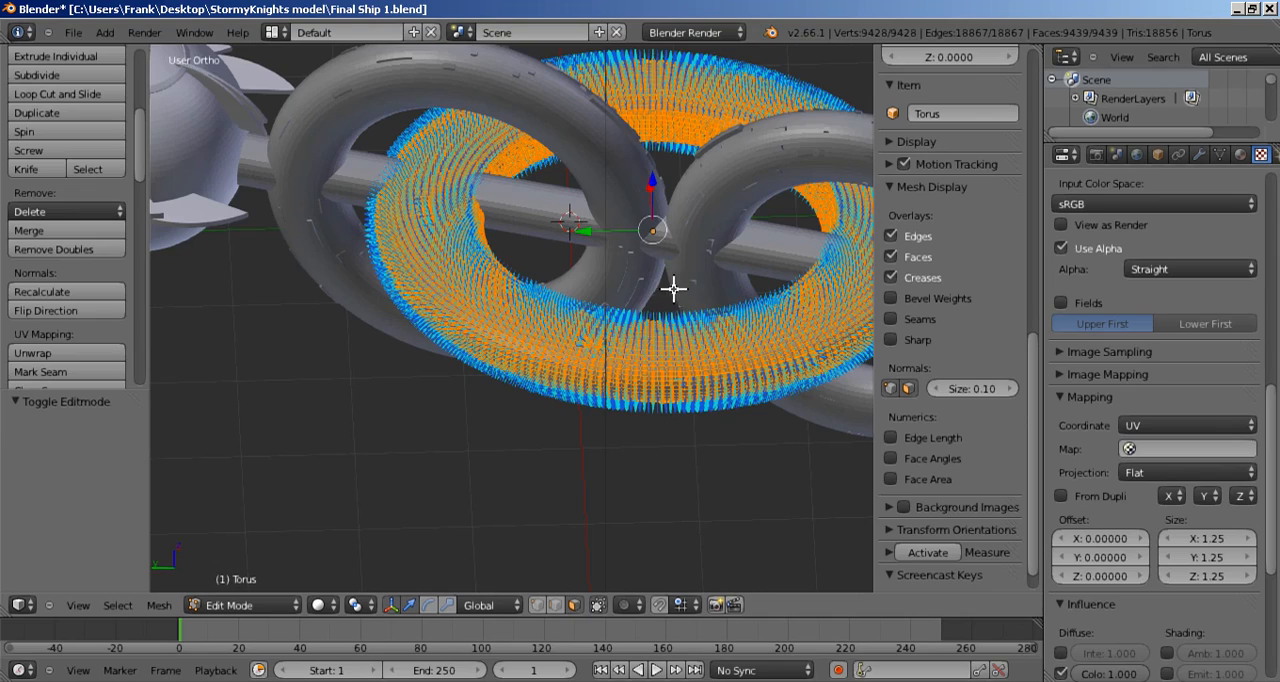
pyautogui.moveTo(620, 229); pyautogui.dragTo(571, 302, button='middle')
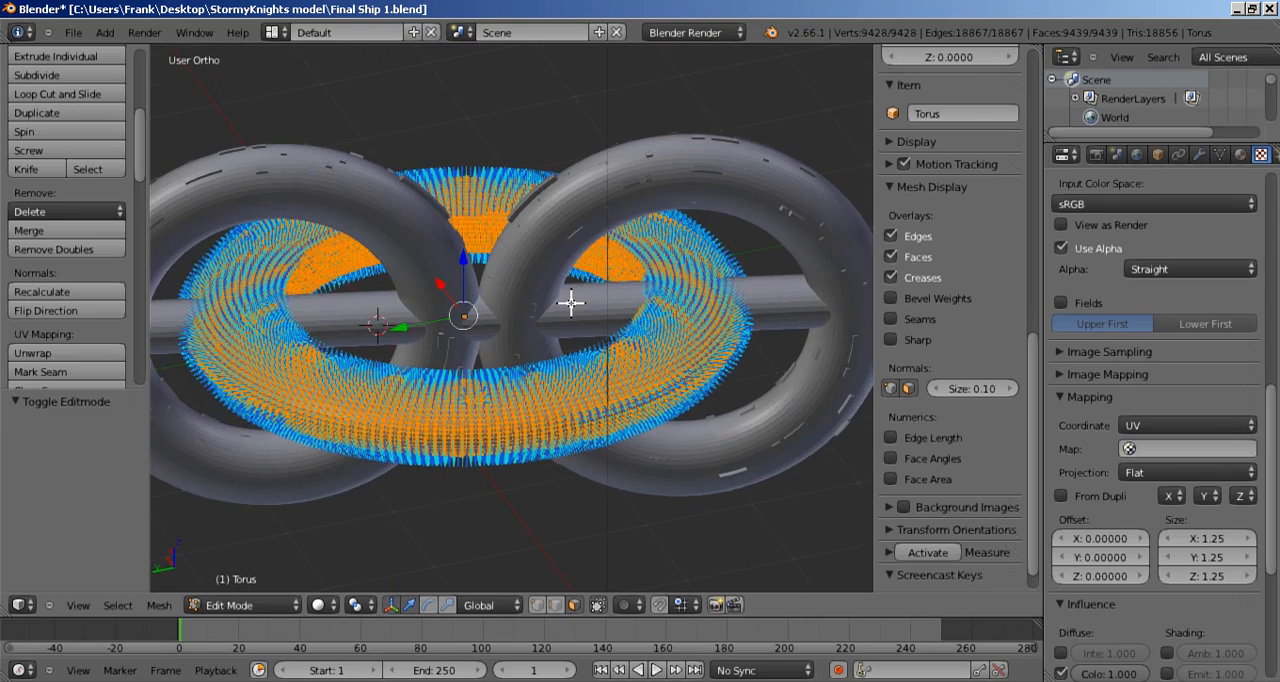
pyautogui.scroll(2, 577, 235)
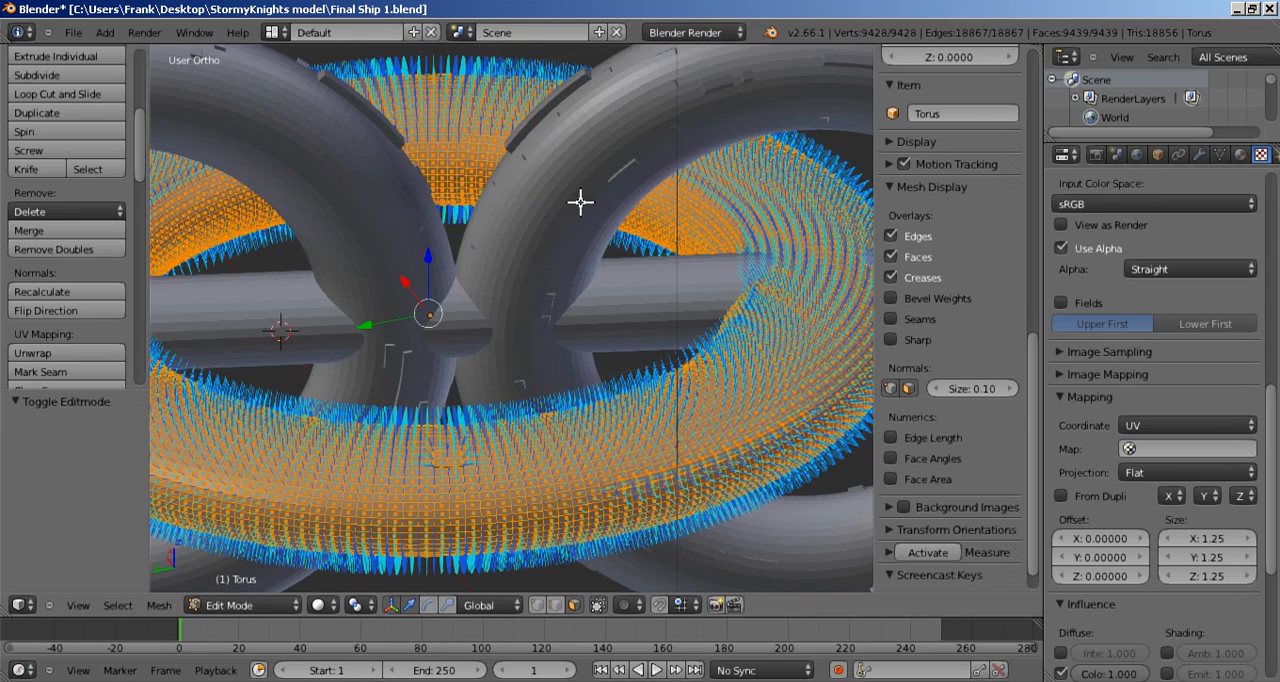
pyautogui.press('Tab')
# Step: Display the vertex and face normals on the rear upright ring, Torus.002, in Edit Mode and check their direction
pyautogui.rightClick(585, 211)
pyautogui.press('Tab')
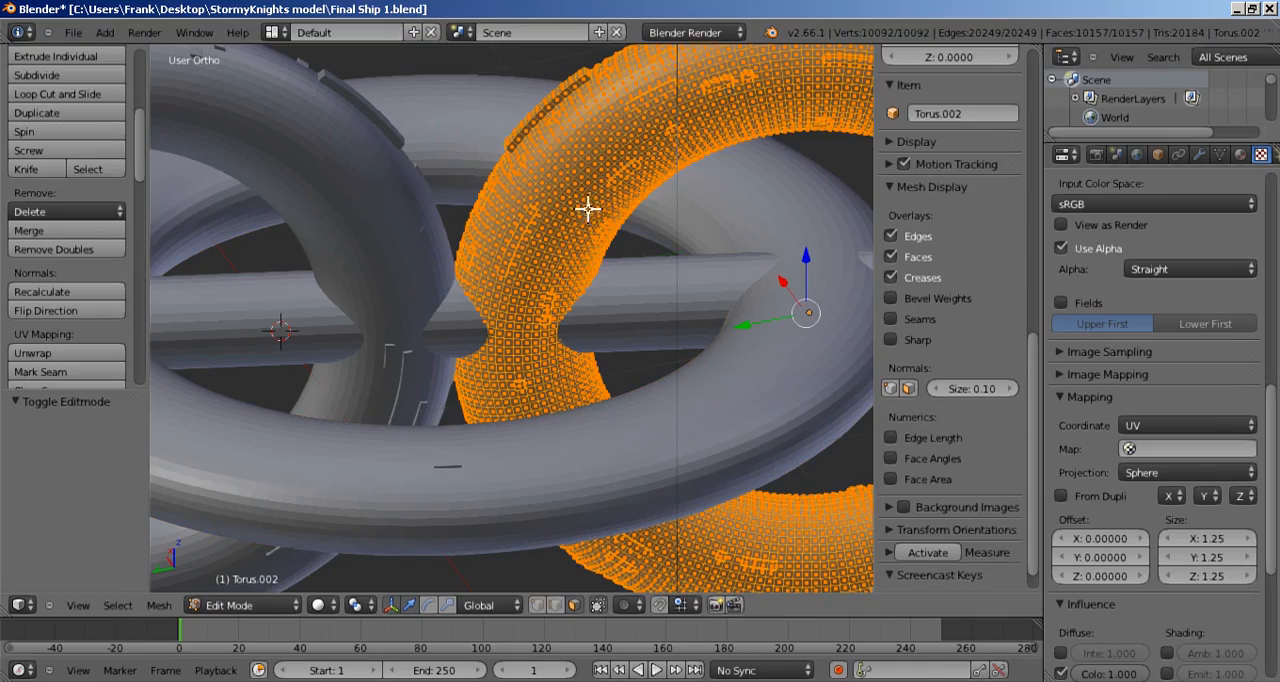
pyautogui.click(888, 389)
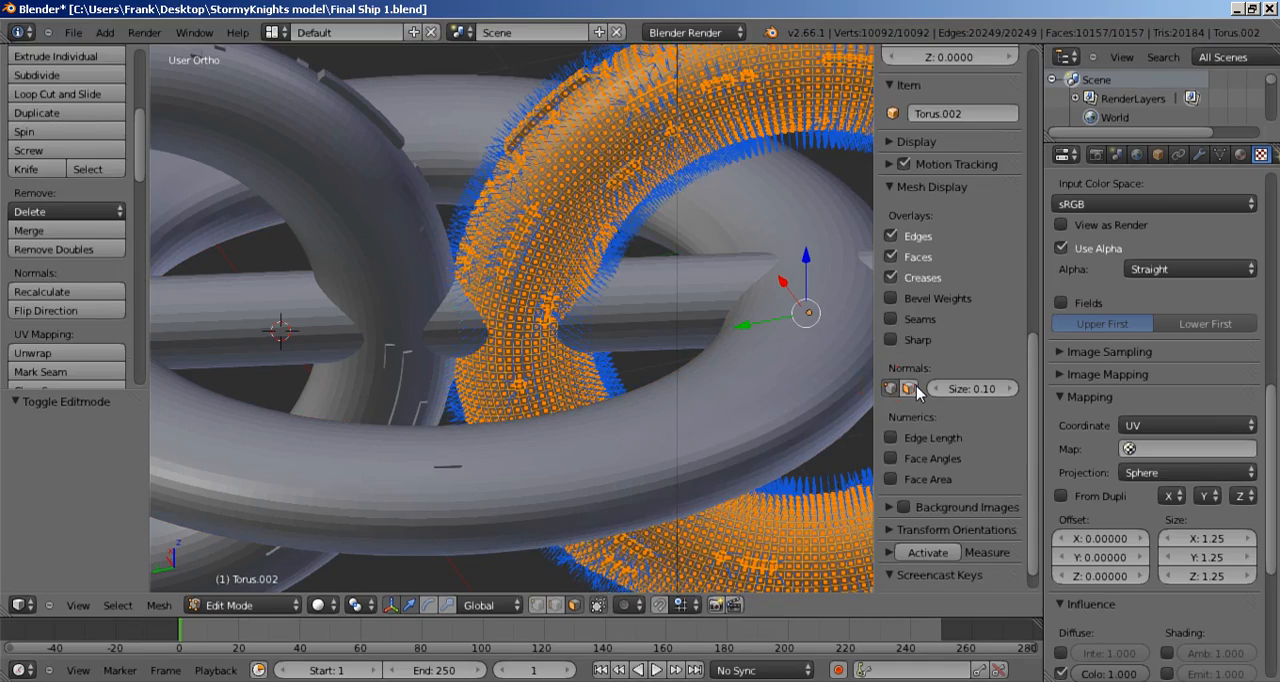
pyautogui.moveTo(723, 314)
pyautogui.mouseDown(button='middle')
pyautogui.moveTo(697, 345)
pyautogui.moveTo(706, 143)
pyautogui.moveTo(629, 360)
pyautogui.moveTo(708, 218)
pyautogui.moveTo(749, 229)
pyautogui.moveTo(763, 251)
pyautogui.moveTo(771, 197)
pyautogui.moveTo(723, 337)
pyautogui.mouseUp(button='middle')
pyautogui.scroll(5, 723, 337)
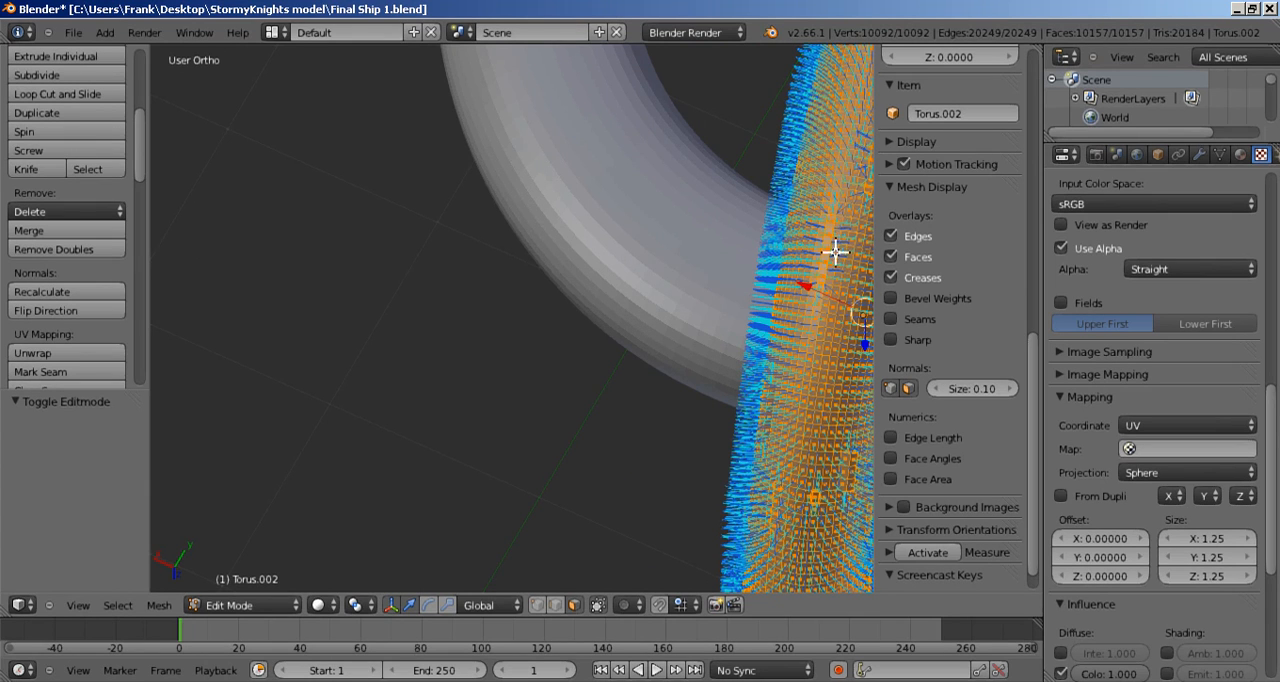
pyautogui.moveTo(788, 446); pyautogui.dragTo(634, 343, button='middle')
pyautogui.press('Tab')
# Step: Enter Edit Mode on the central body tube, Cylinder, and check the direction of its displayed normals
pyautogui.rightClick(671, 335)
pyautogui.press('Tab')
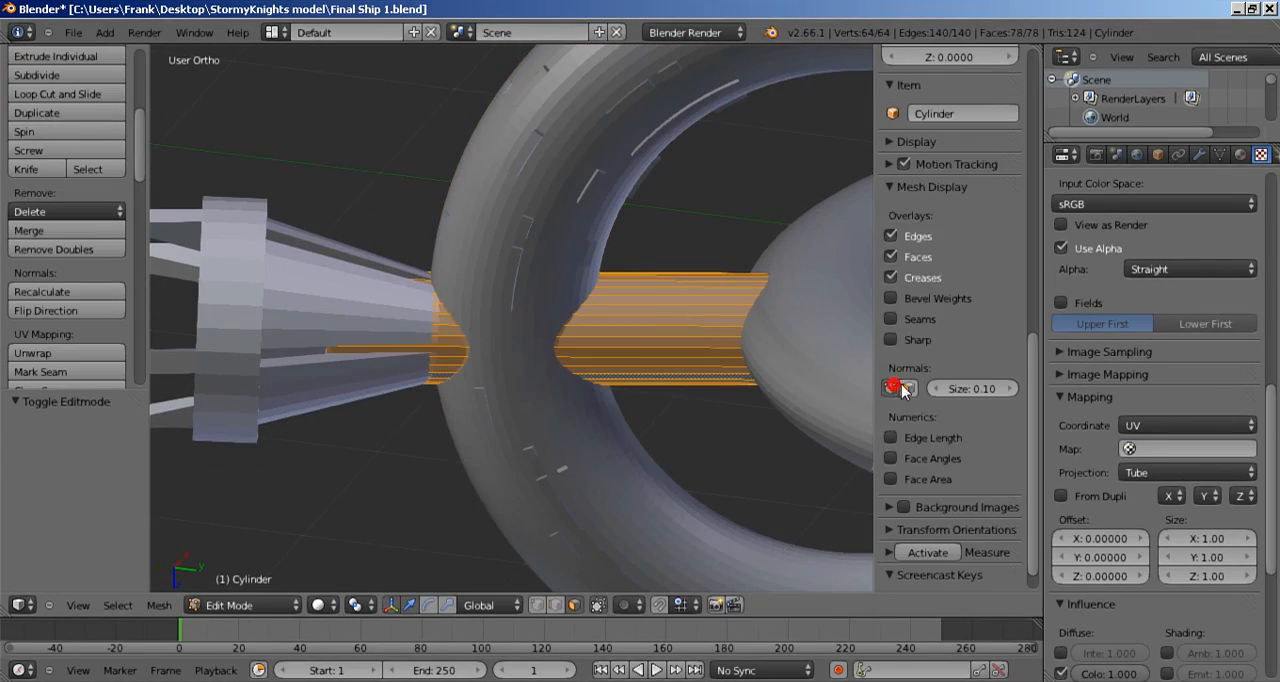
pyautogui.scroll(-10, 663, 397)
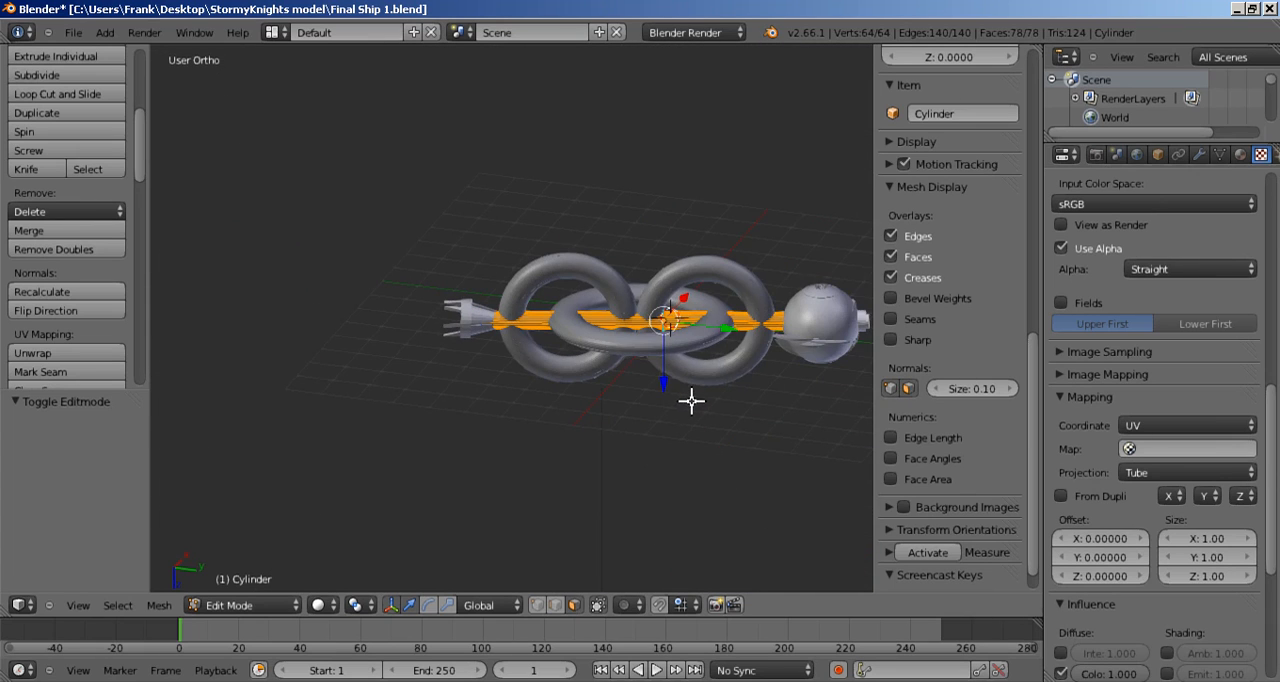
pyautogui.scroll(4, 692, 403)
pyautogui.moveTo(692, 403); pyautogui.dragTo(620, 440, button='middle')
pyautogui.press('Tab')
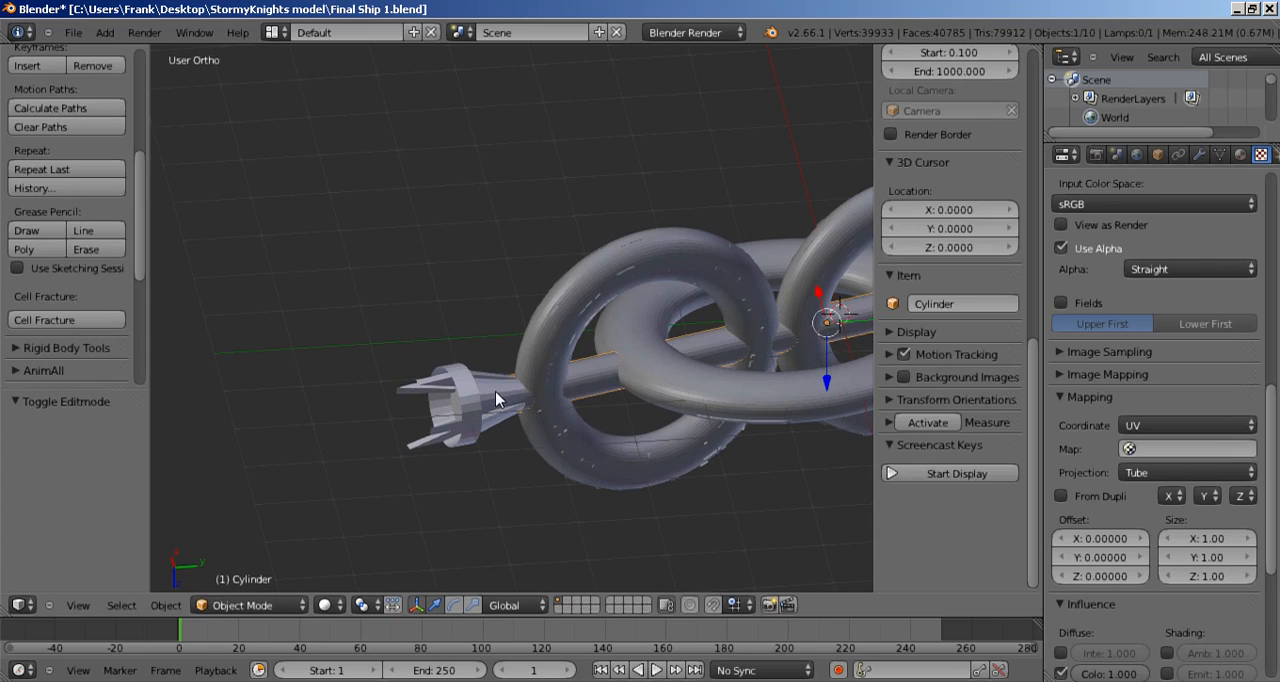
# Step: Display the normals on the tail engine, Cone, in Edit Mode, check their direction around it, and return to Object Mode
pyautogui.rightClick(500, 397)
pyautogui.press('Tab')
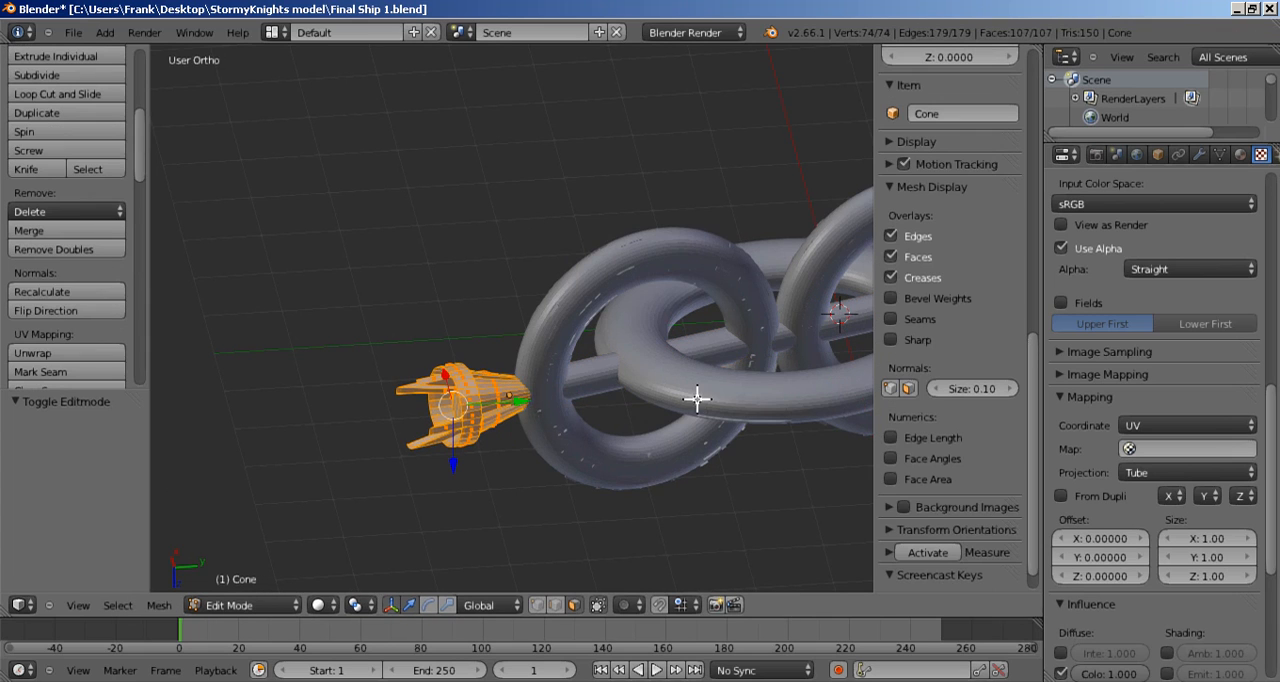
pyautogui.click(889, 388)
pyautogui.scroll(4, 551, 434)
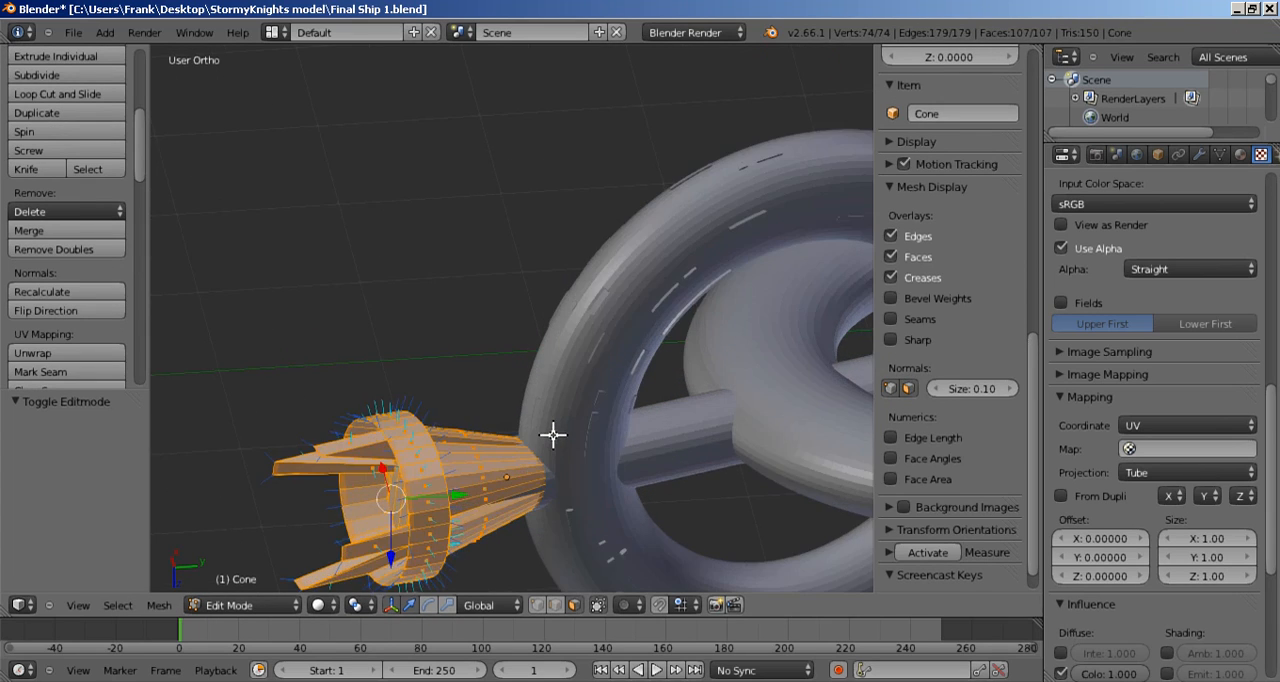
pyautogui.moveTo(520, 402); pyautogui.dragTo(457, 463, button='middle')
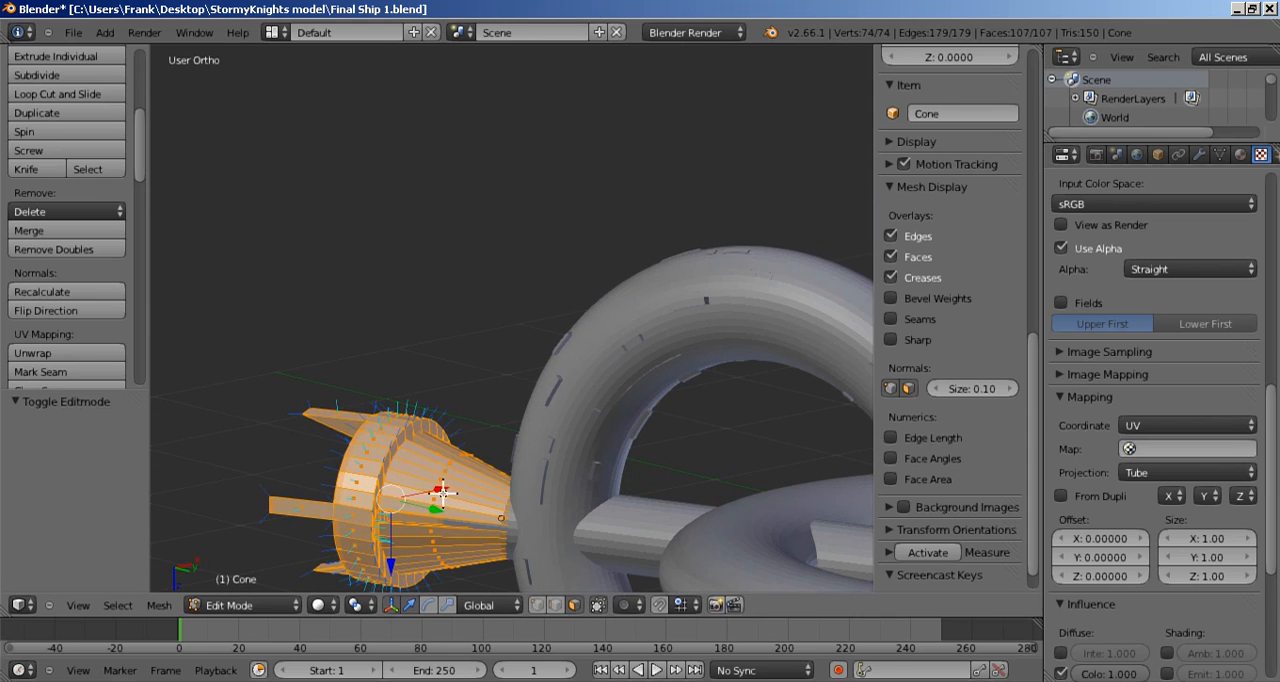
pyautogui.moveTo(442, 521); pyautogui.dragTo(663, 457, button='middle')
pyautogui.scroll(-2, 660, 460)
pyautogui.press('Tab')
pyautogui.scroll(-2, 660, 450)
pyautogui.scroll(-3, 668, 431)
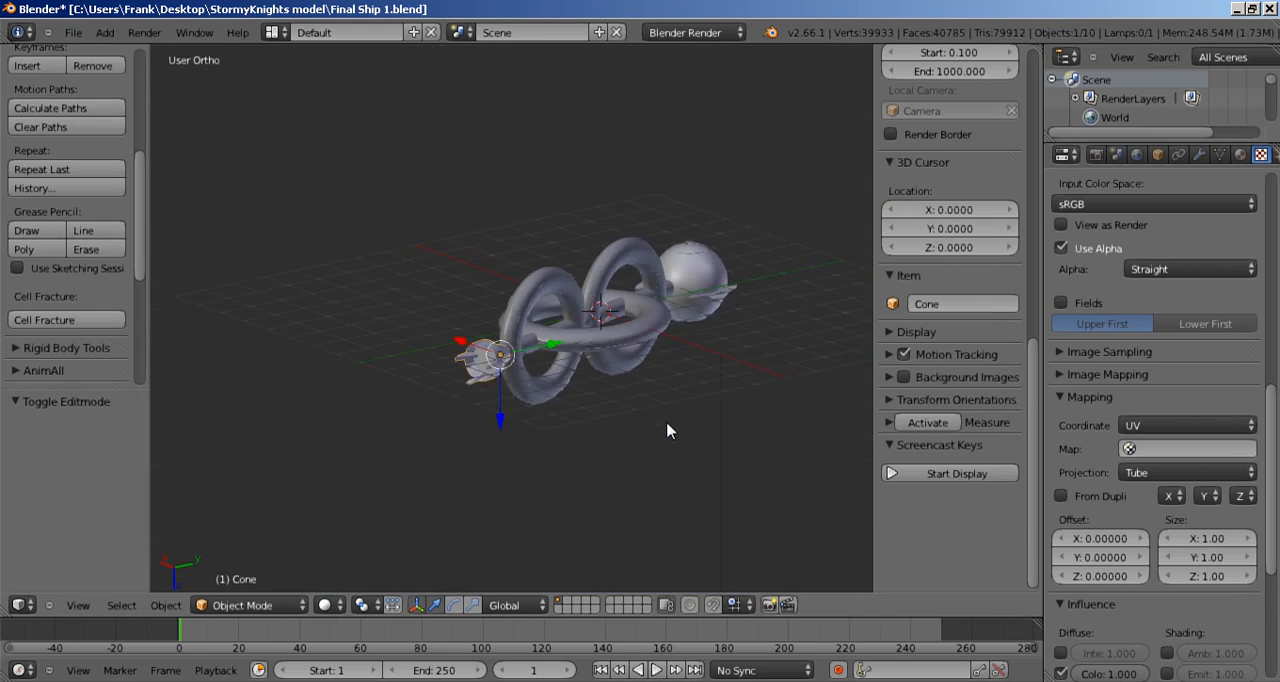
# Step: Hide the 3D view's properties sidebar and view the whole ship from the head end
pyautogui.press('n')
pyautogui.moveTo(666, 420); pyautogui.dragTo(634, 406, button='middle')
pyautogui.scroll(3, 634, 406)
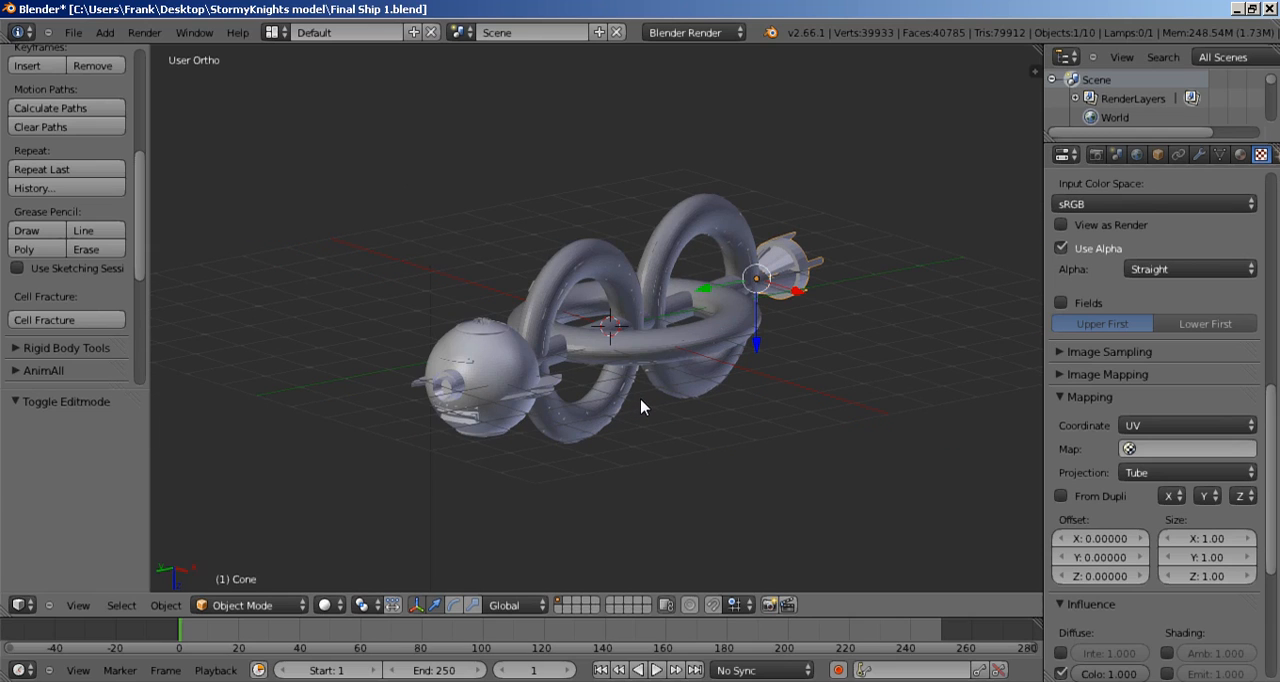
# Step: Switch to the Windows desktop and open the StormyKnights model folder to check its contents
pyautogui.click(76, 36)
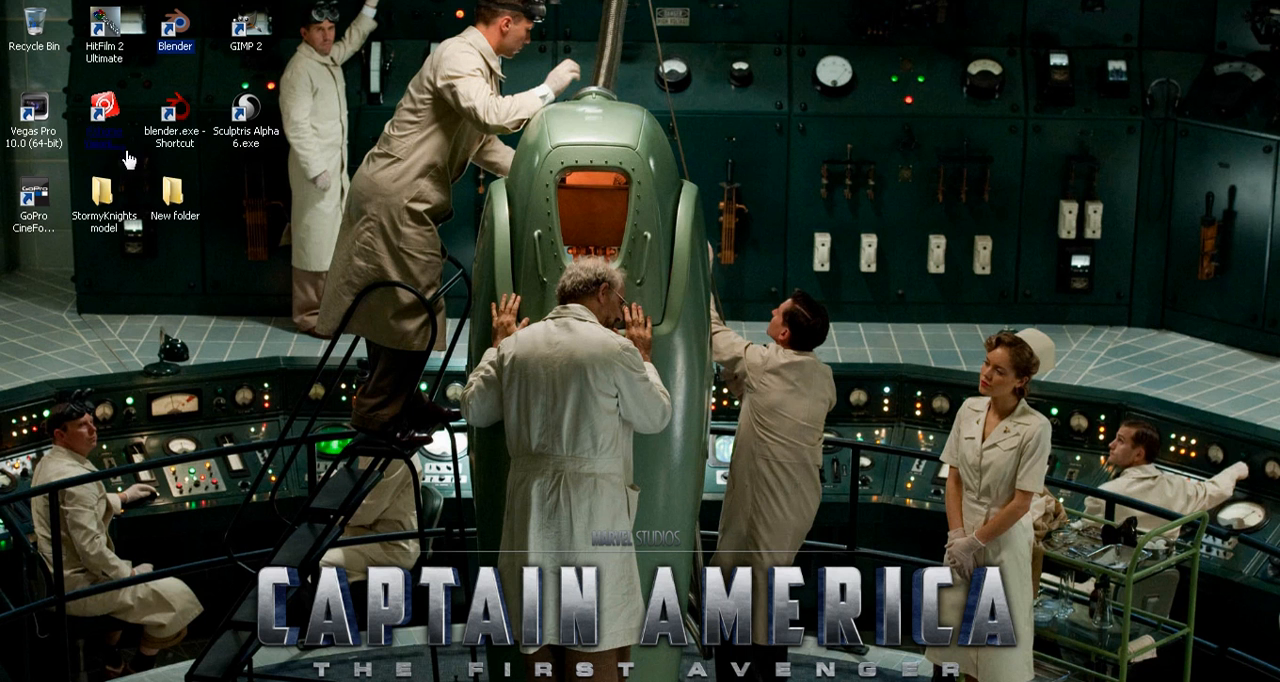
pyautogui.click(102, 198)
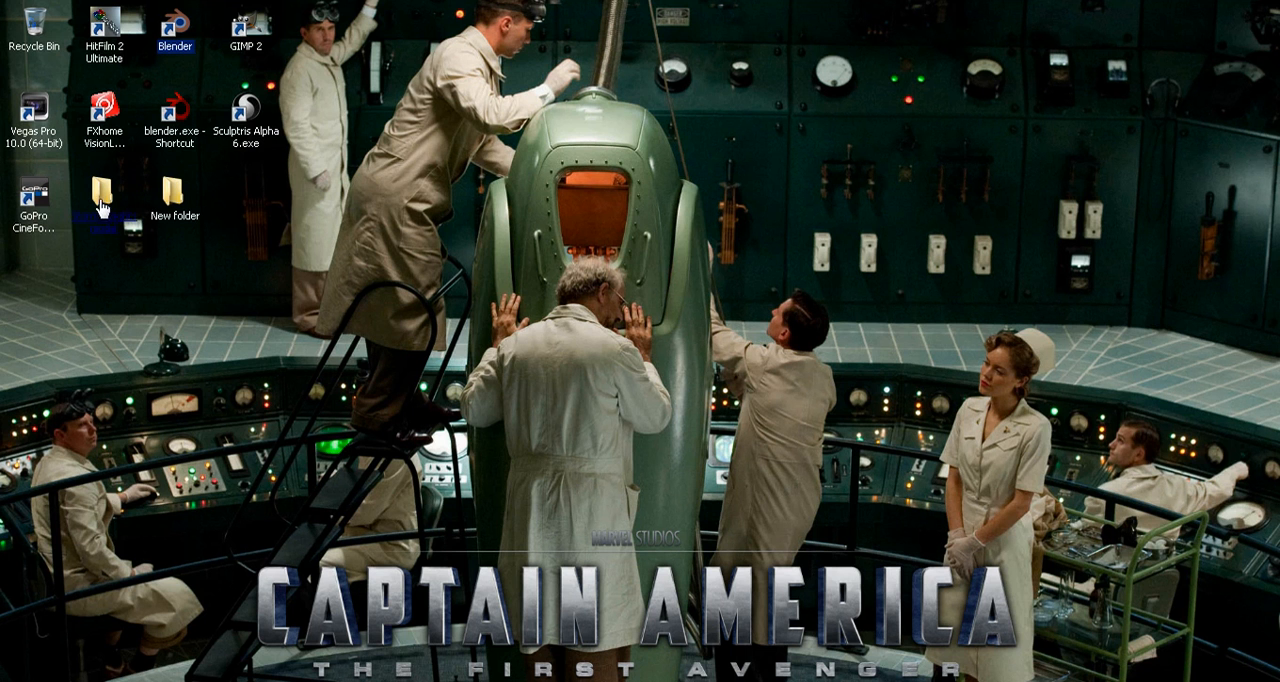
pyautogui.doubleClick(100, 200)
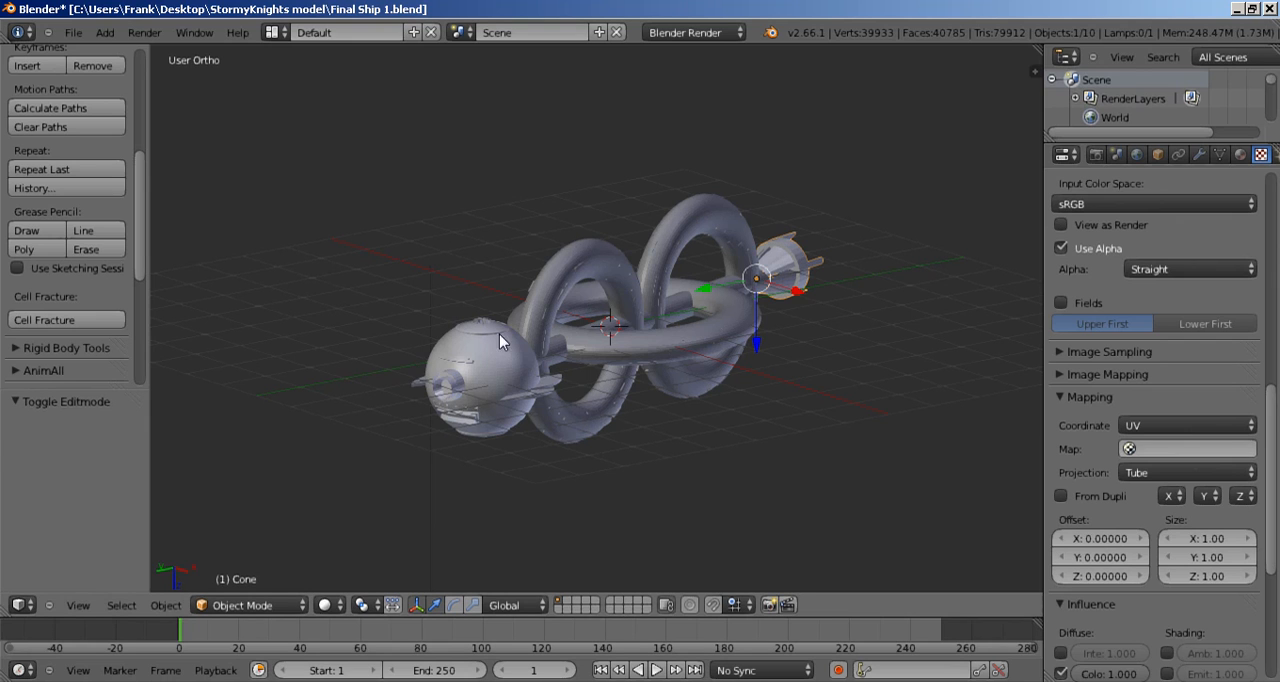
# Step: Unpack the blend file's external data into files, using files in the current directory and creating them when necessary
pyautogui.click(73, 32)
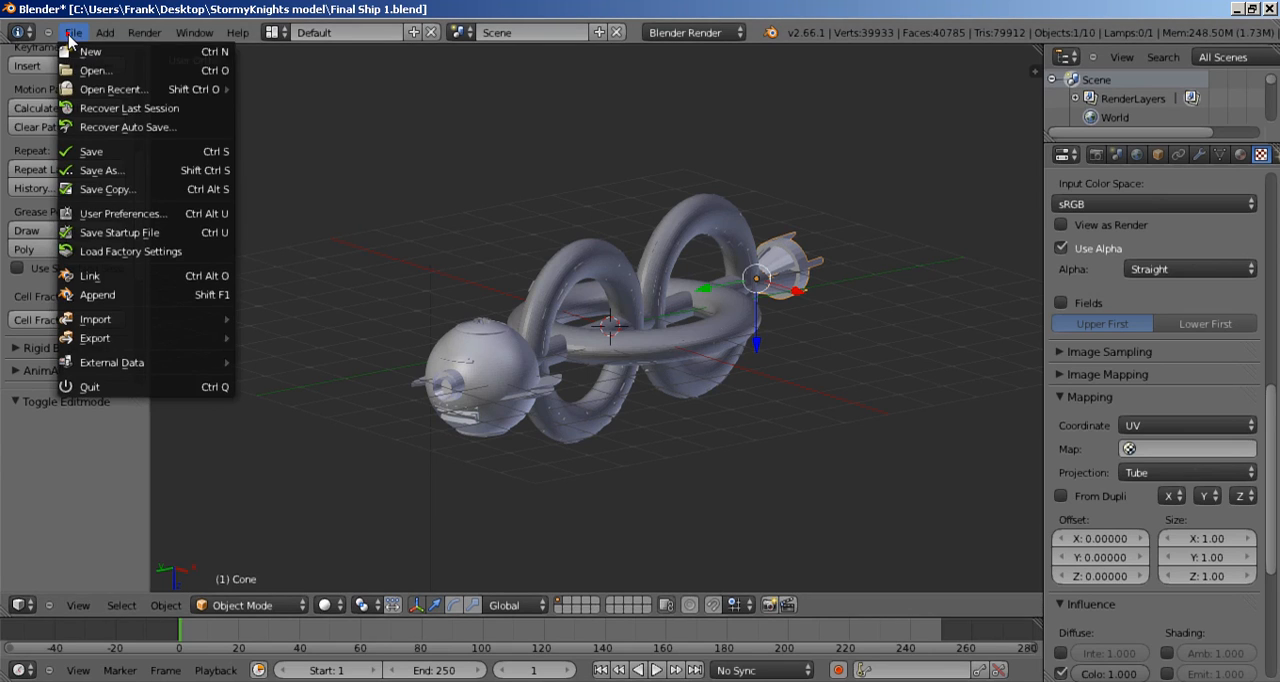
pyautogui.moveTo(147, 364)
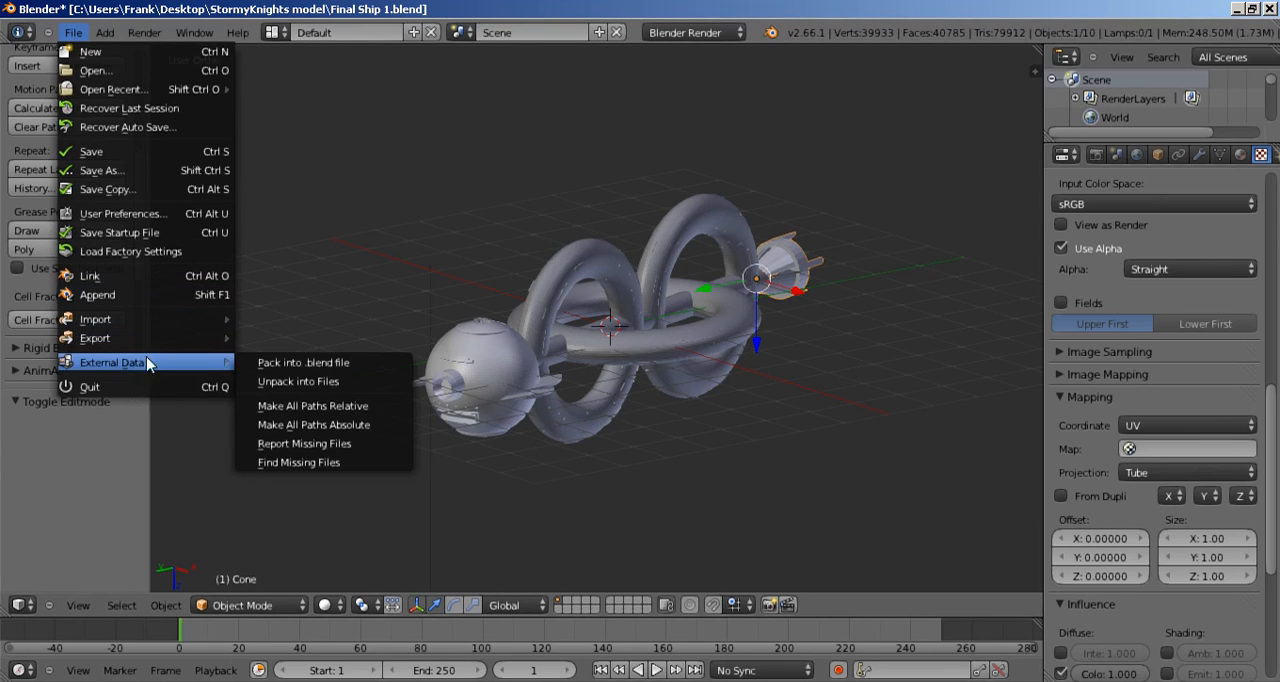
pyautogui.click(306, 382)
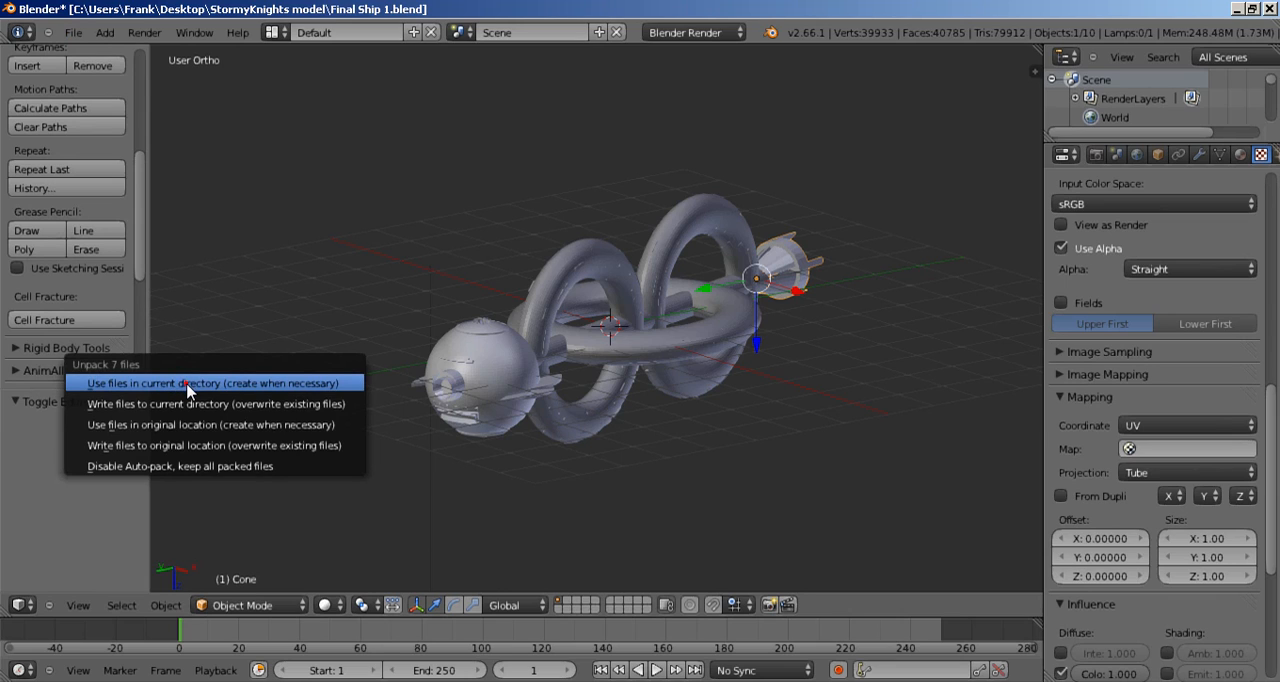
# Step: Switch to the StormyKnights model folder, open its textures subfolder, and open 2nd Ring.png in Windows Photo Viewer
pyautogui.click(395, 680)
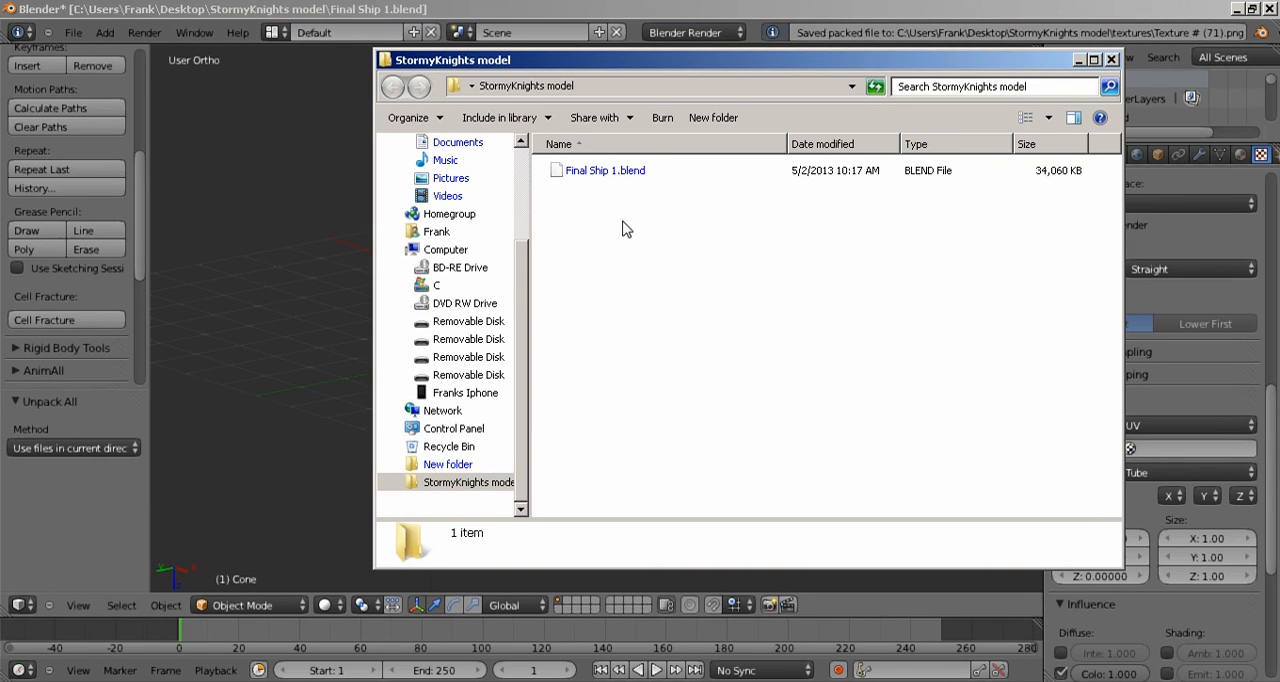
pyautogui.doubleClick(585, 171)
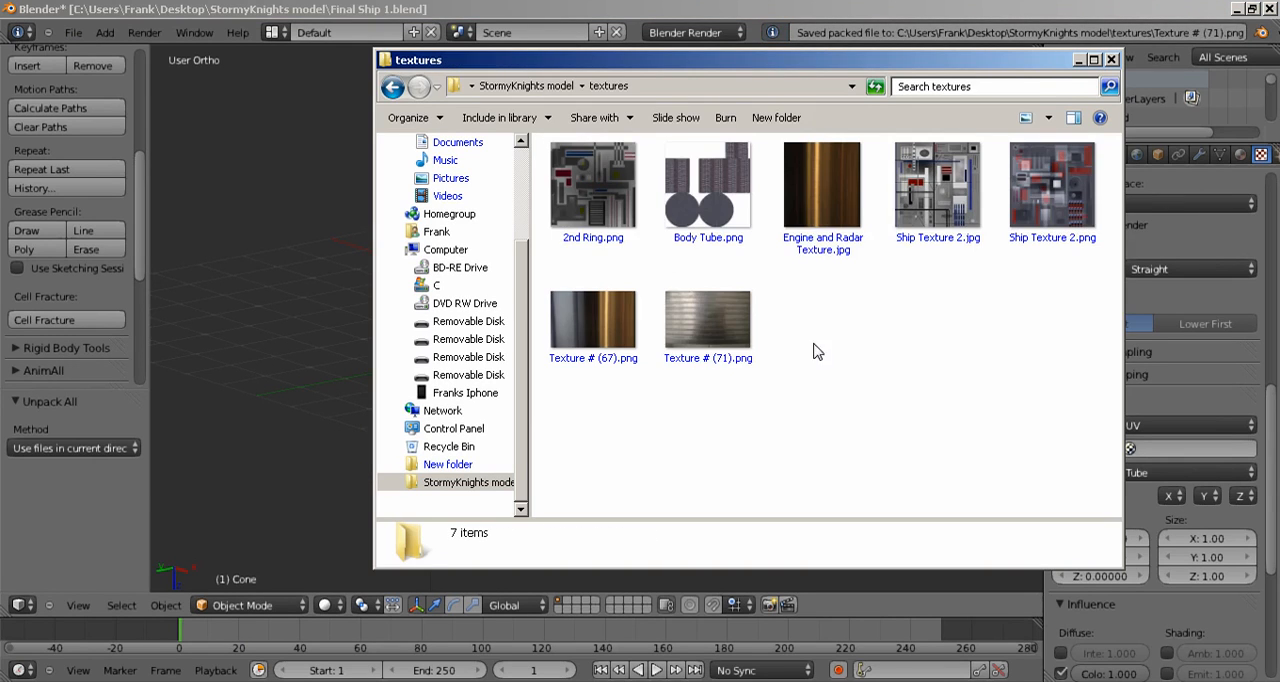
pyautogui.rightClick(600, 193)
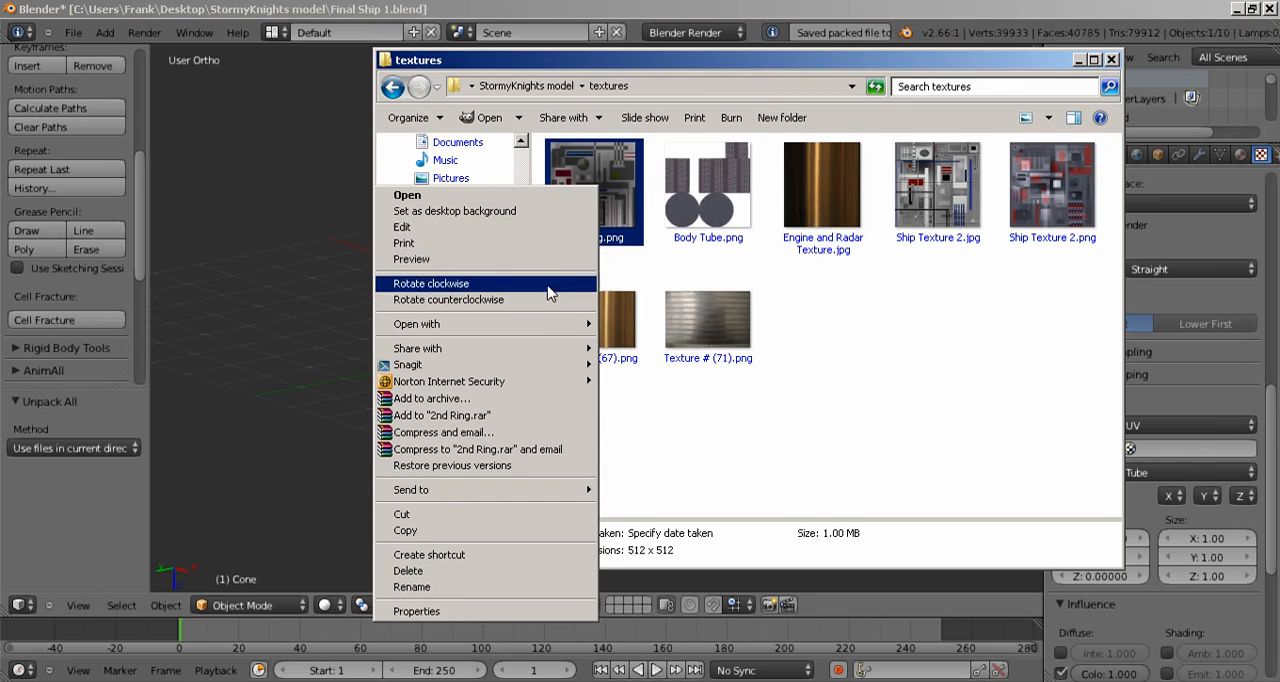
pyautogui.moveTo(545, 321)
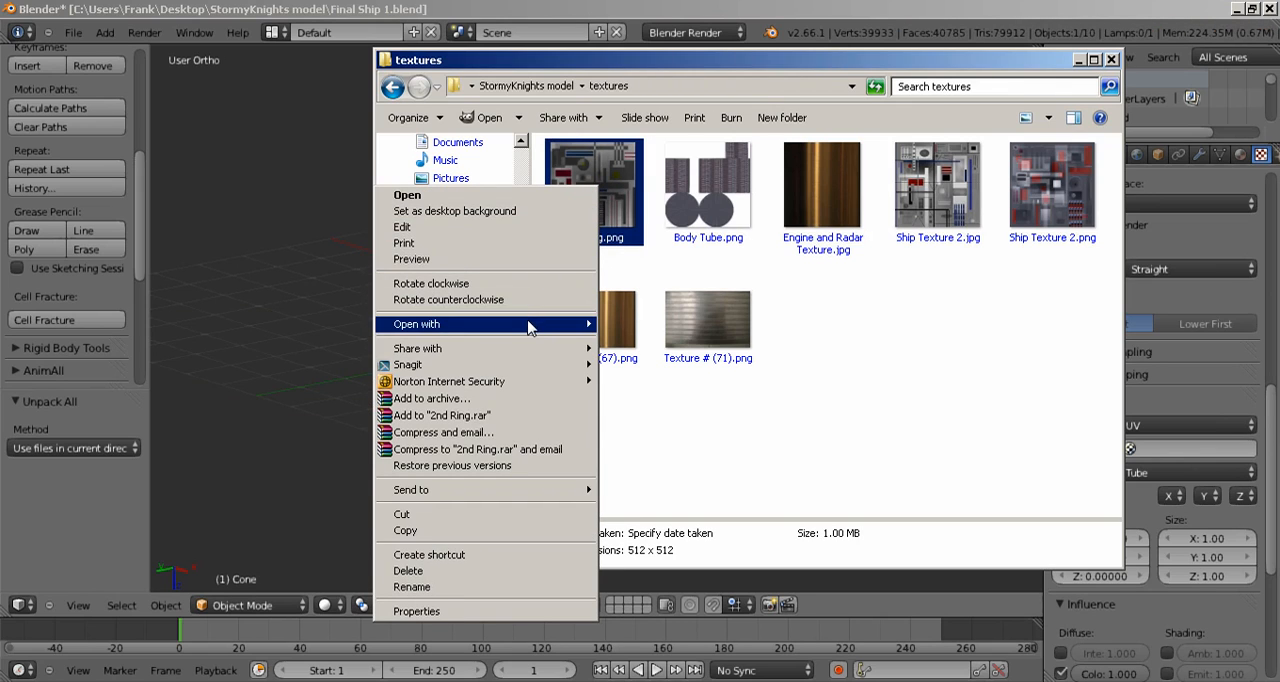
pyautogui.click(528, 262)
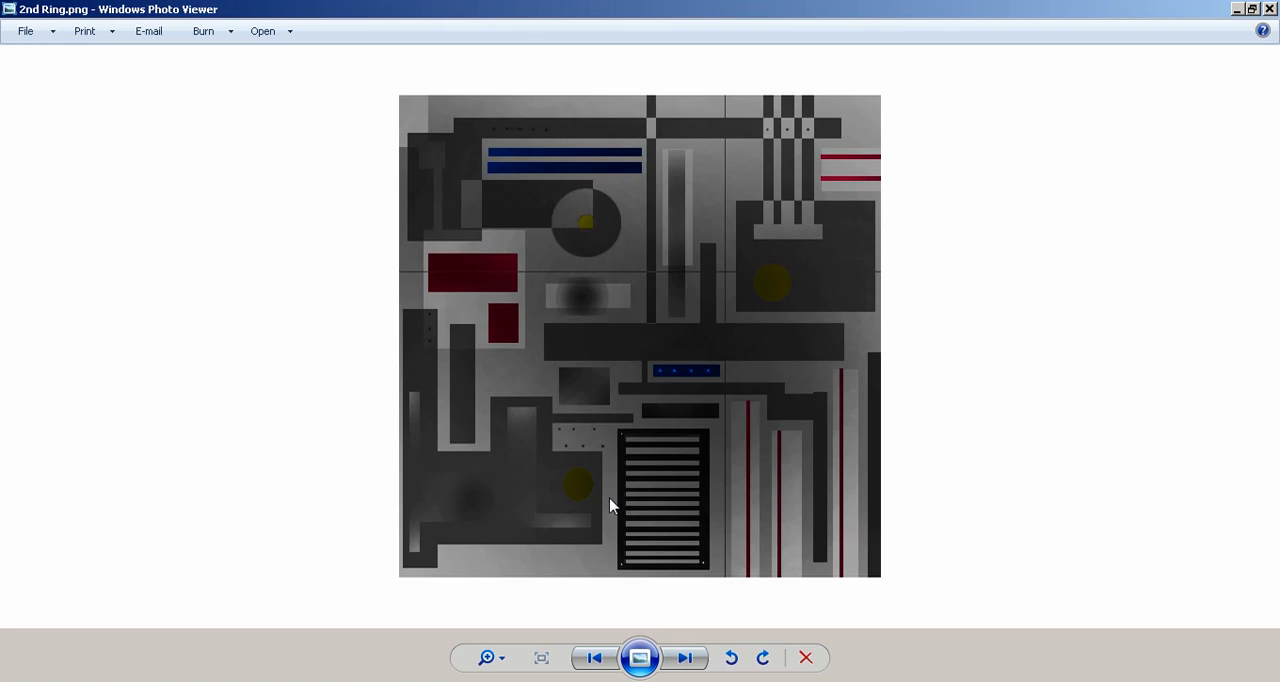
# Step: Look through the other unpacked texture images, including Body Tube.png and Ship Texture 2.jpg, and close the image viewer
pyautogui.click(685, 655)
pyautogui.click(687, 660)
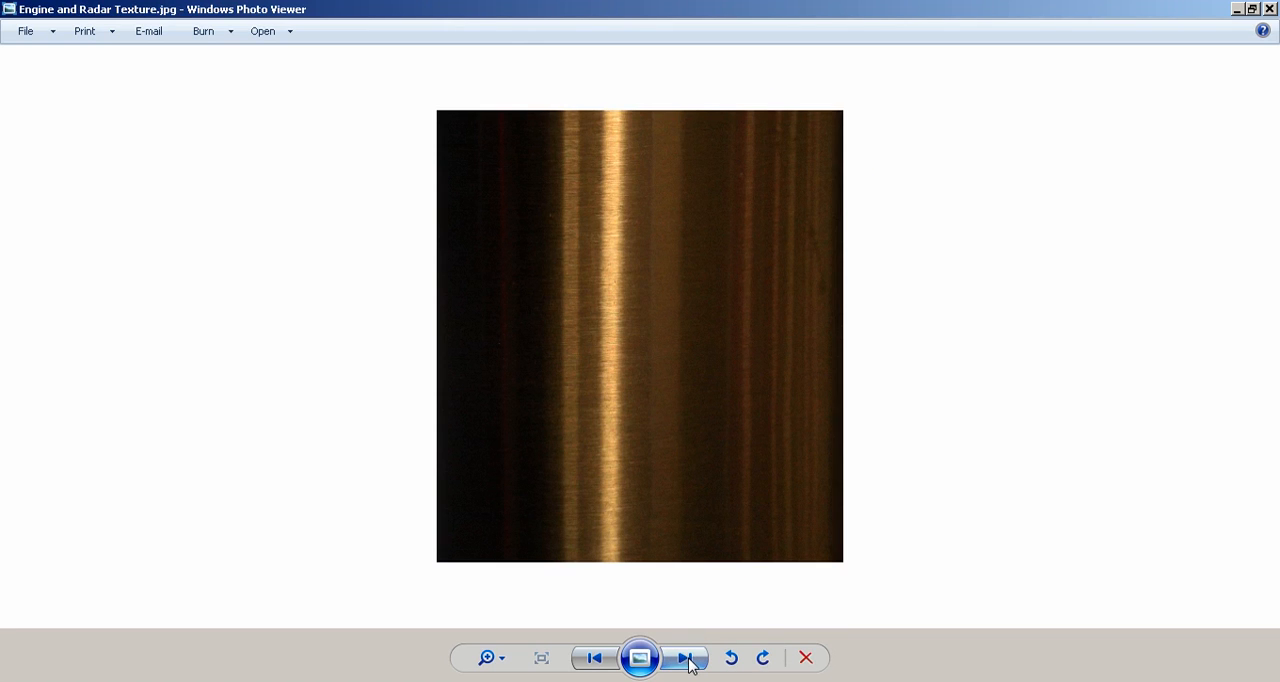
pyautogui.click(686, 658)
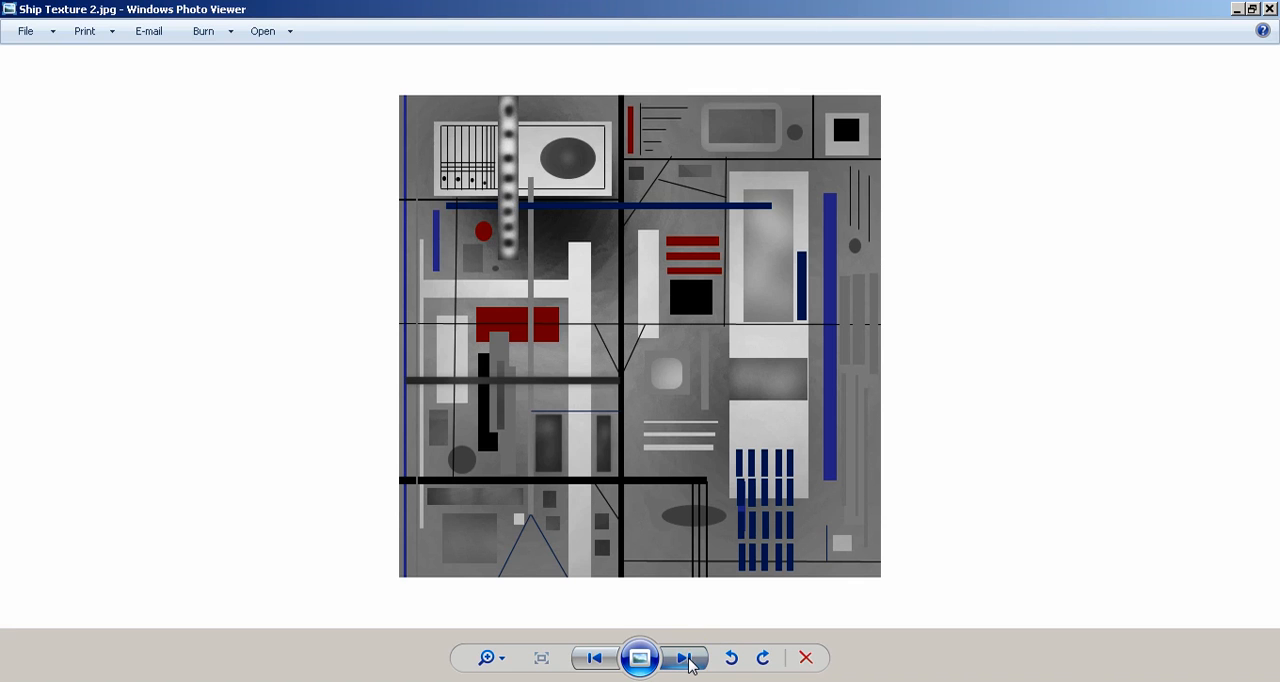
pyautogui.click(687, 660)
pyautogui.click(684, 658)
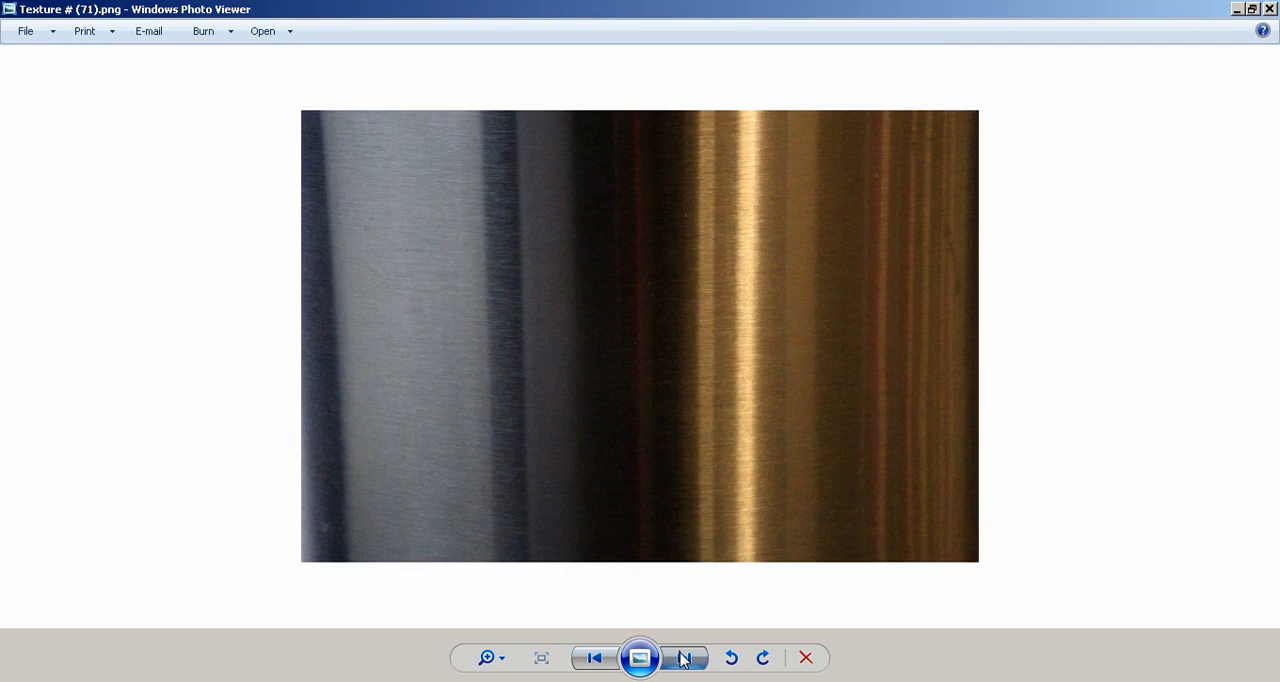
pyautogui.click(684, 658)
pyautogui.click(685, 658)
pyautogui.click(685, 658)
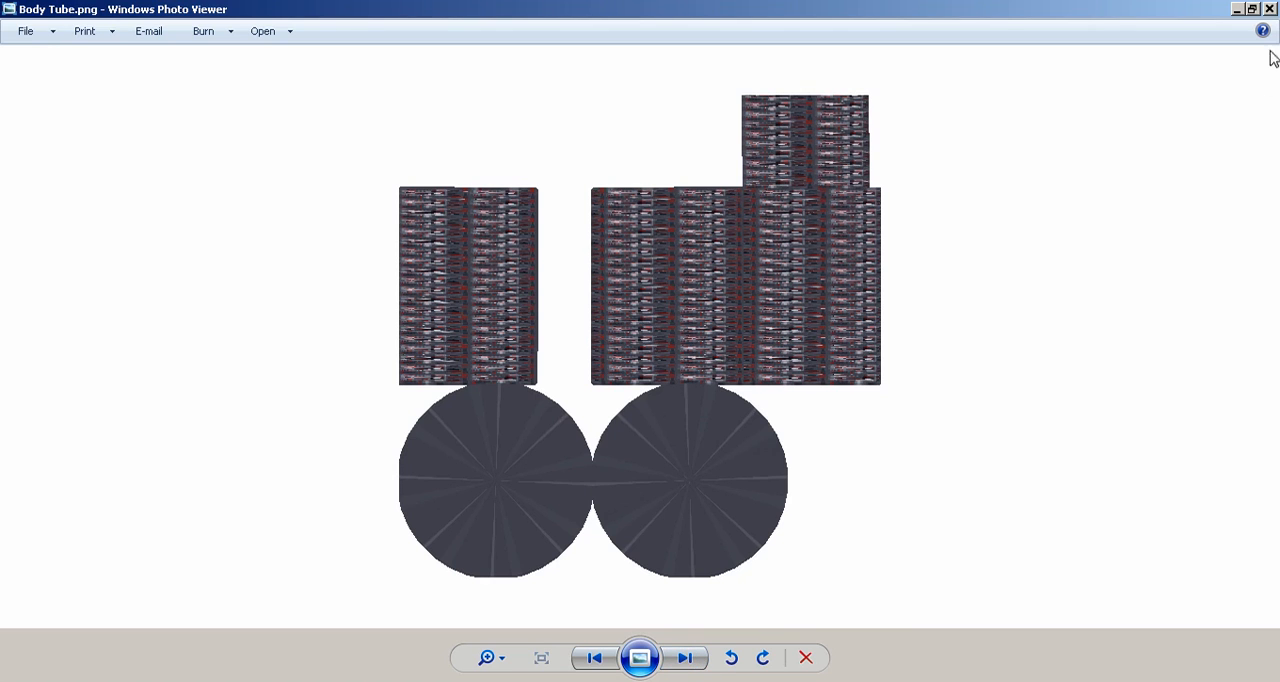
pyautogui.click(1269, 9)
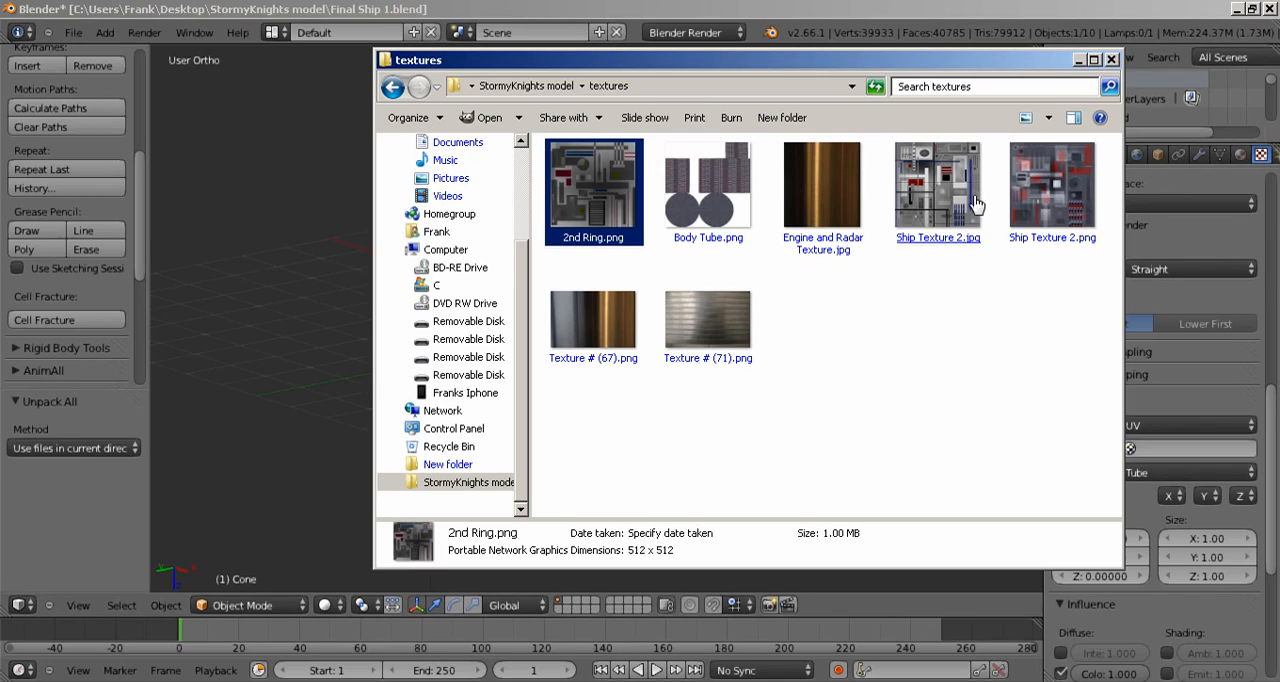
# Step: Close the textures folder window and select the front upright ring of the spaceship
pyautogui.click(1111, 61)
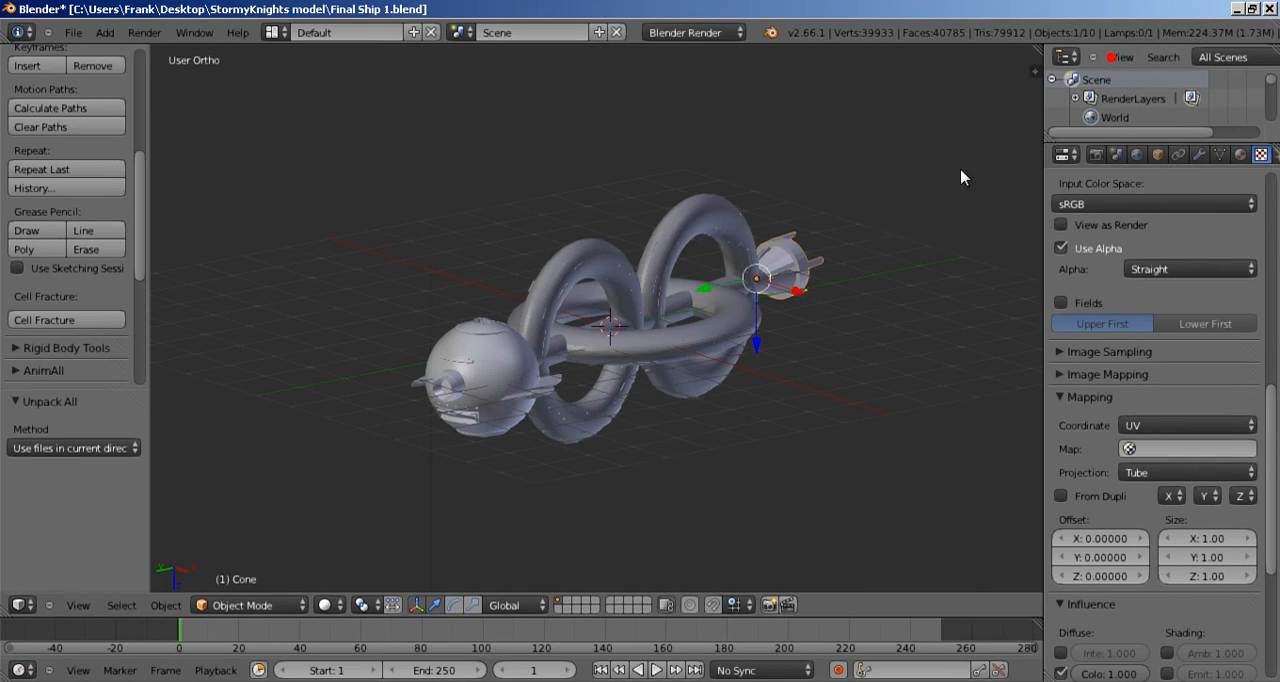
pyautogui.rightClick(557, 305)
pyautogui.moveTo(787, 336); pyautogui.dragTo(697, 314, button='middle')
pyautogui.scroll(4, 703, 337)
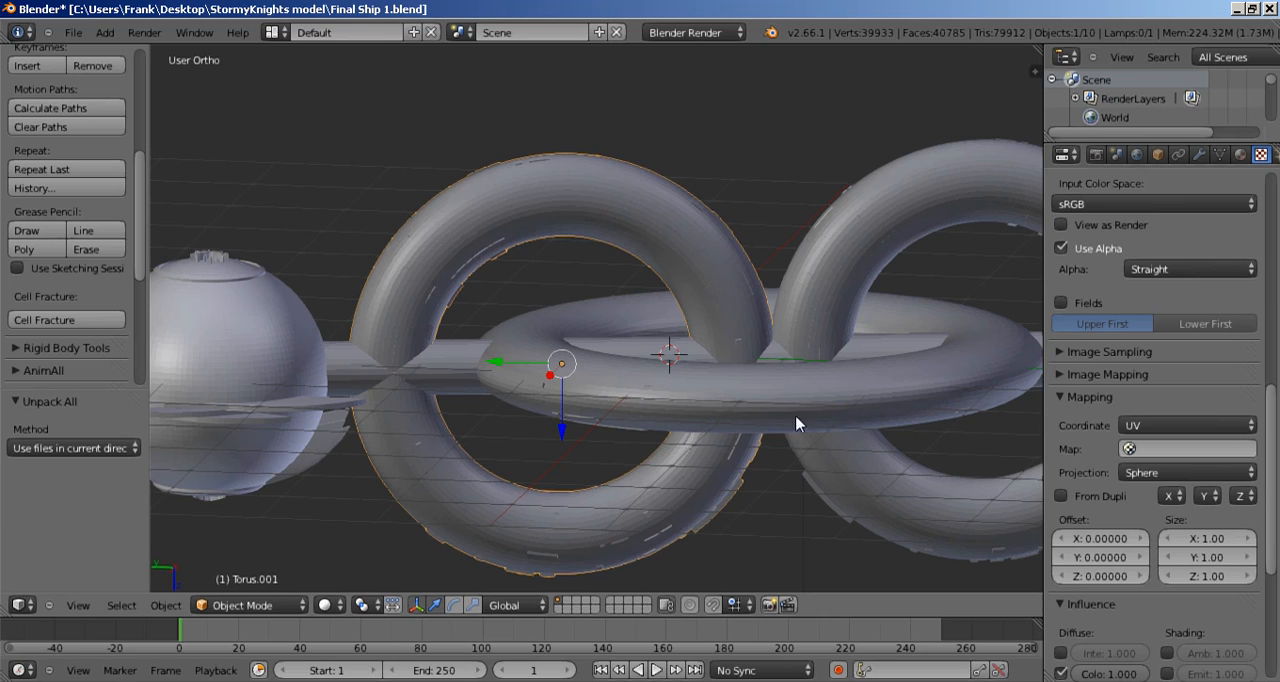
pyautogui.scroll(-3, 641, 352)
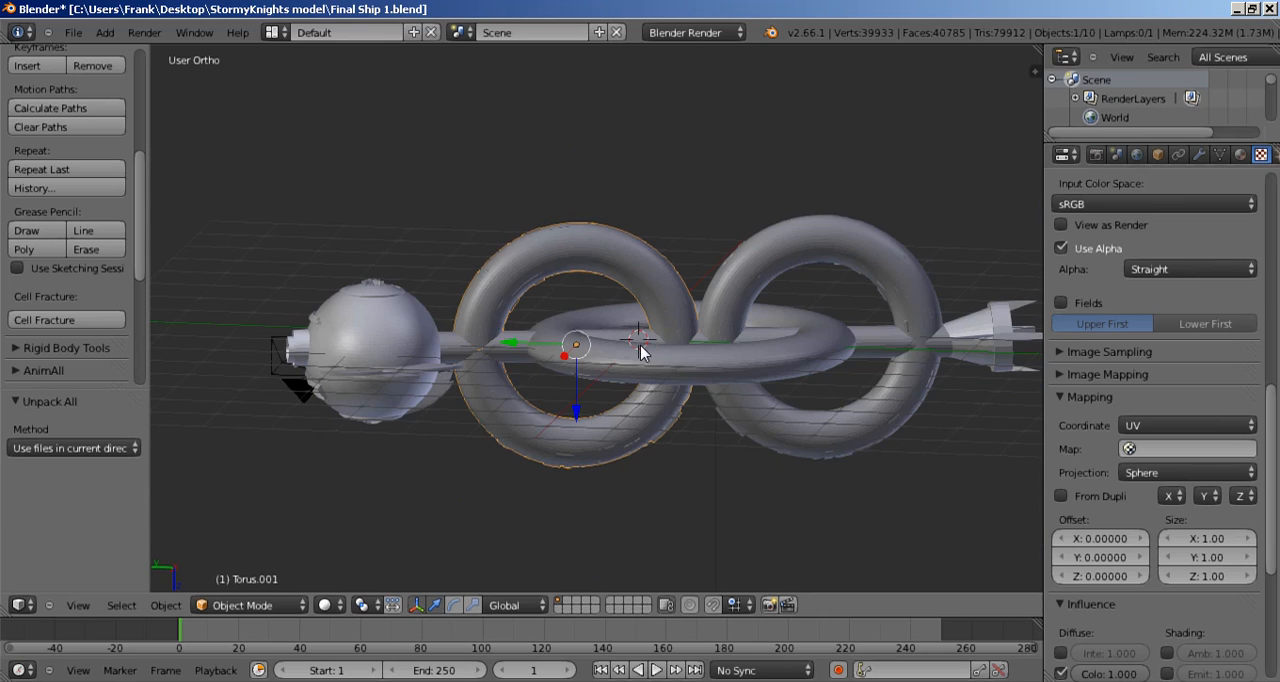
# Step: Add the sphere, body tube, rear upright ring and engine parts to the selection, hide them all, and select the remaining horizontal ring
pyautogui.press('b')
pyautogui.moveTo(327, 302); pyautogui.dragTo(425, 435)
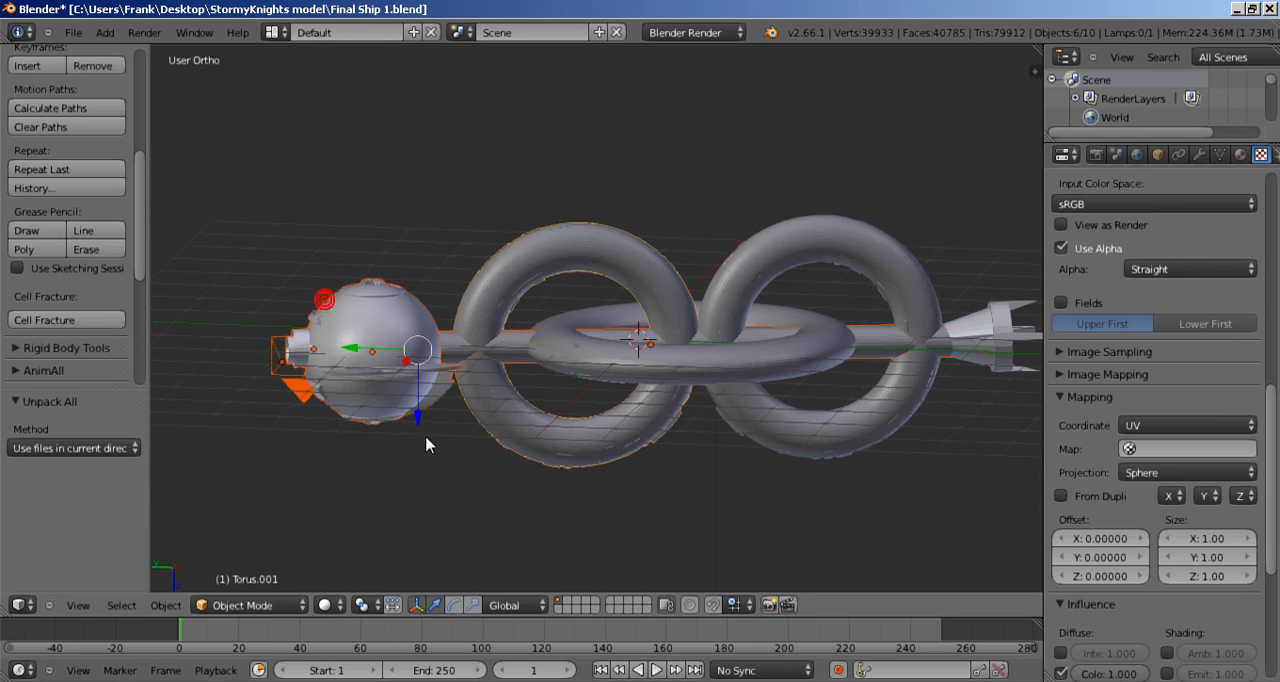
pyautogui.press('b')
pyautogui.moveTo(838, 404); pyautogui.dragTo(892, 492)
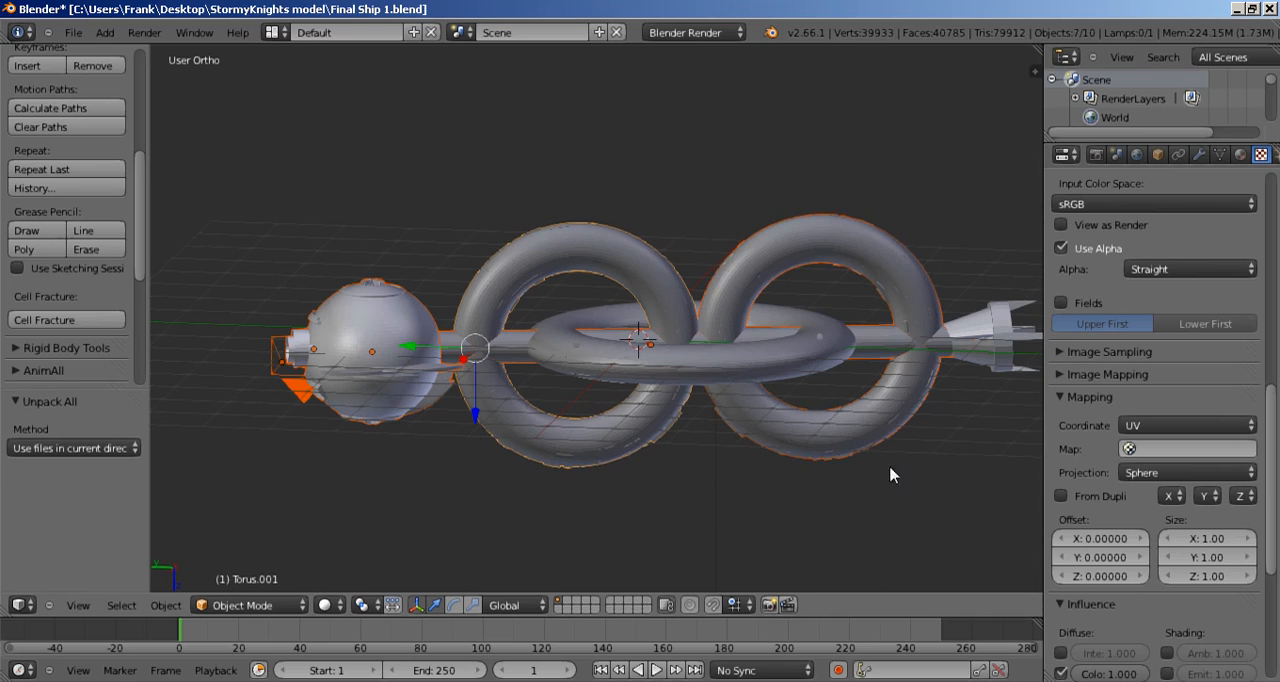
pyautogui.press('b')
pyautogui.moveTo(942, 342); pyautogui.dragTo(1013, 392)
pyautogui.press('b')
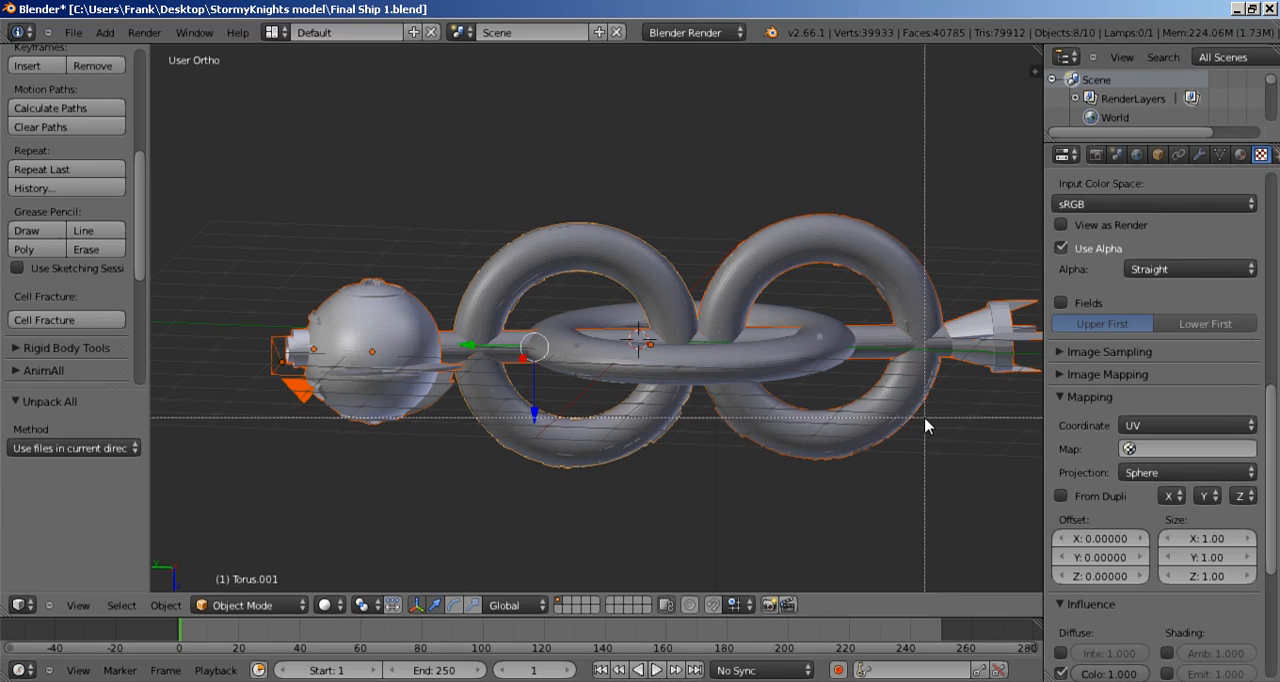
pyautogui.press('Escape')
pyautogui.press('h')
pyautogui.rightClick(789, 326)
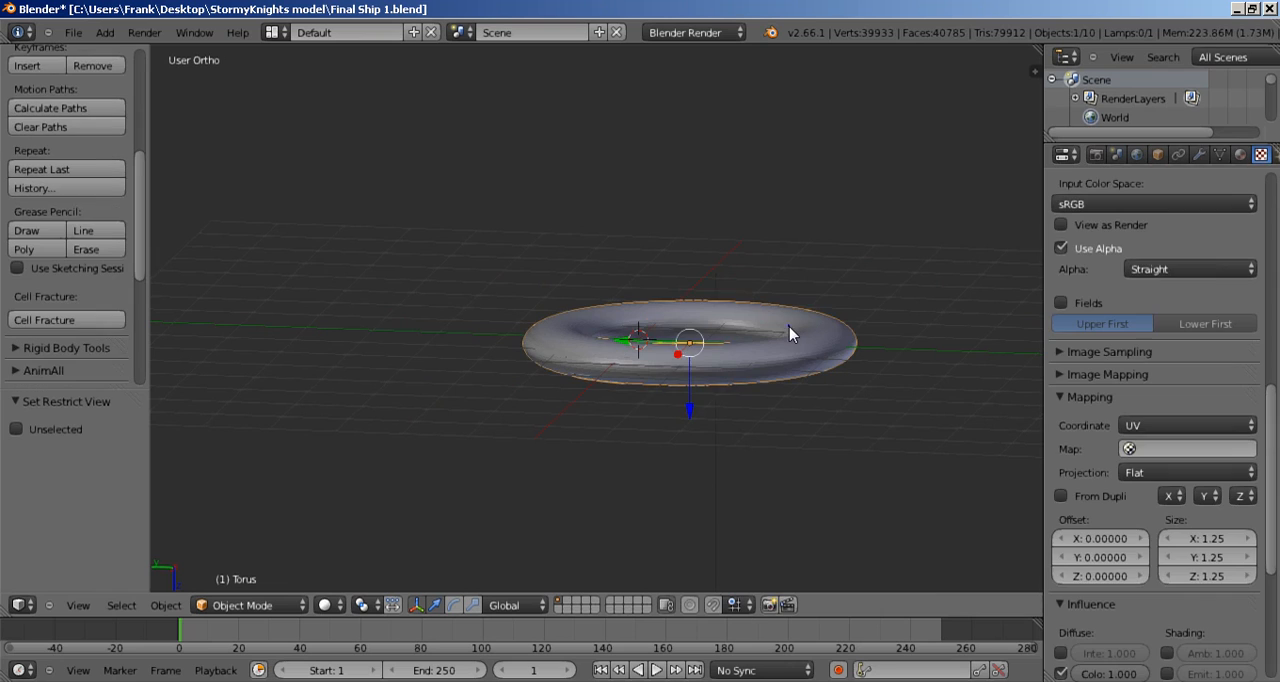
# Step: Enter Edit Mode on the horizontal ring and view it straight from the top
pyautogui.moveTo(738, 384); pyautogui.dragTo(829, 517, button='middle')
pyautogui.moveTo(771, 357); pyautogui.dragTo(800, 413, button='middle')
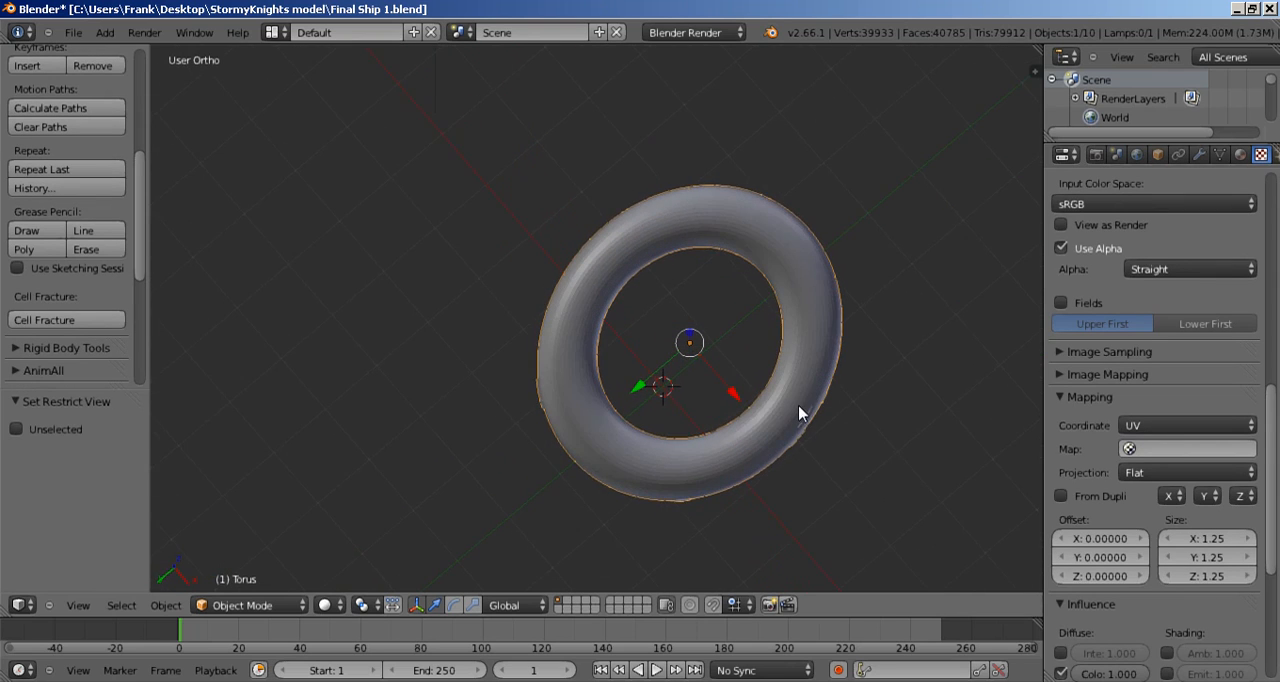
pyautogui.press('Tab')
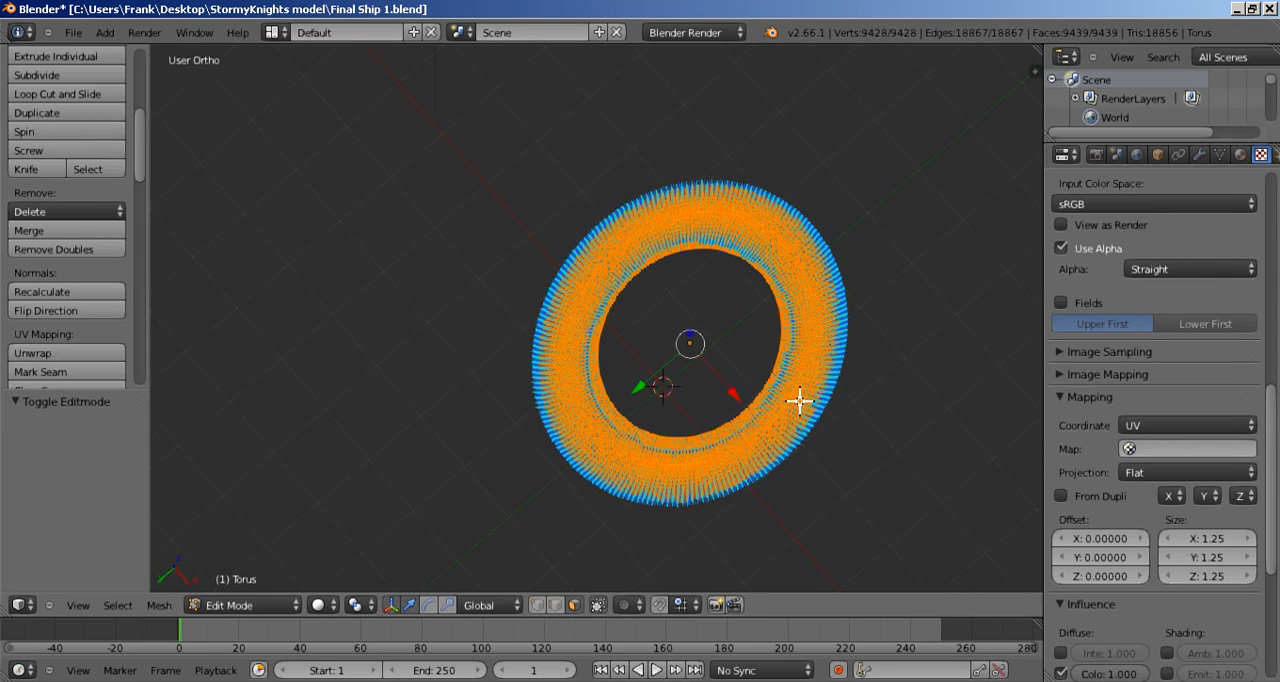
pyautogui.press('KP_7')
pyautogui.press('KP_Decimal')
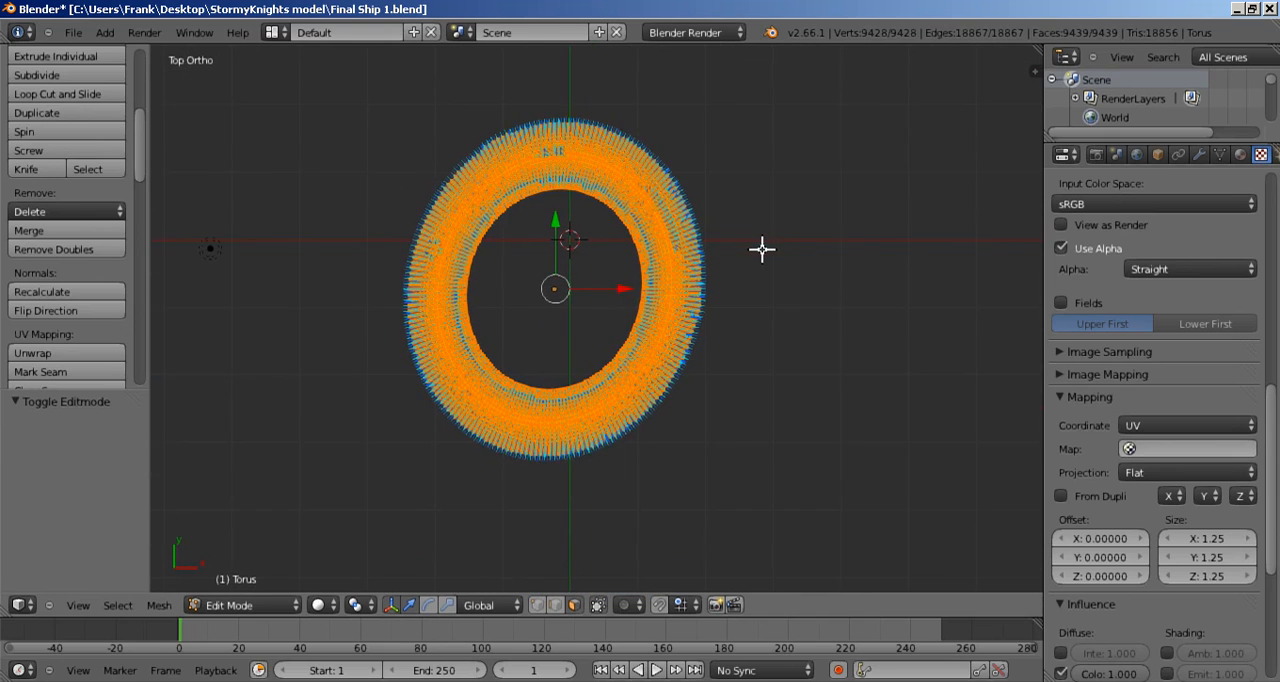
# Step: Turn off the face normals display for the ring mesh
pyautogui.scroll(2, 806, 320)
pyautogui.press('n')
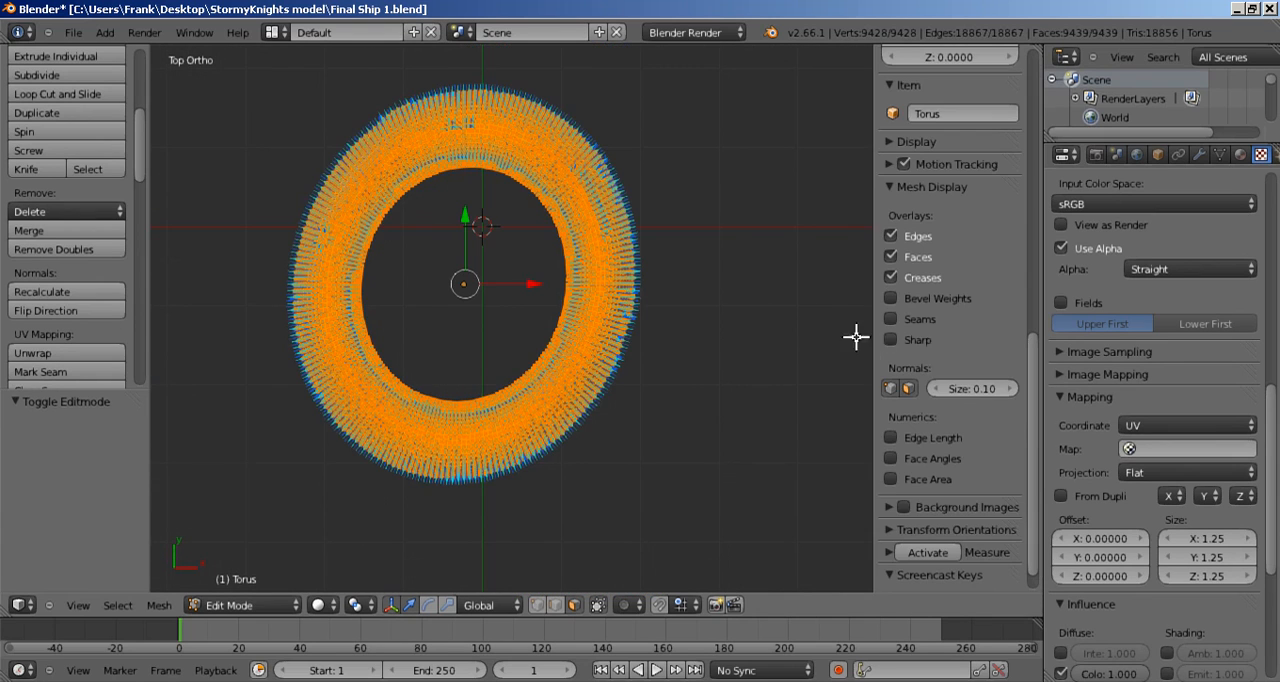
pyautogui.click(907, 388)
pyautogui.scroll(3, 700, 358)
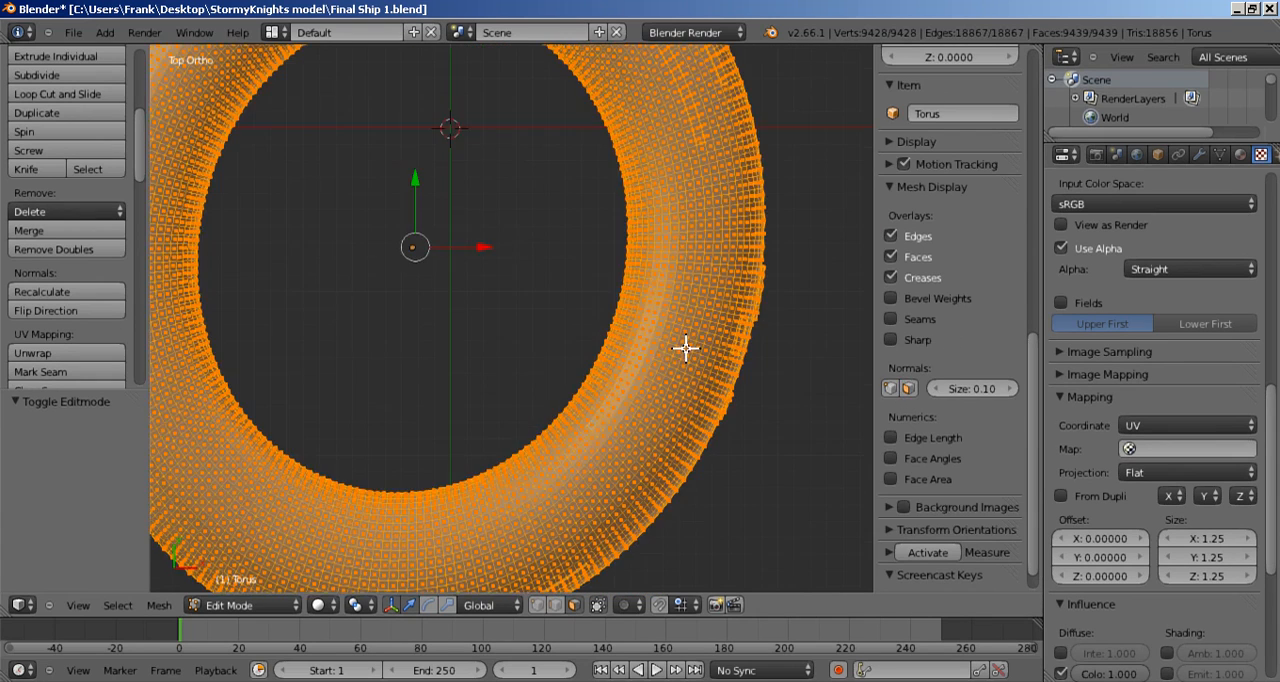
pyautogui.scroll(-2, 684, 345)
pyautogui.press('n')
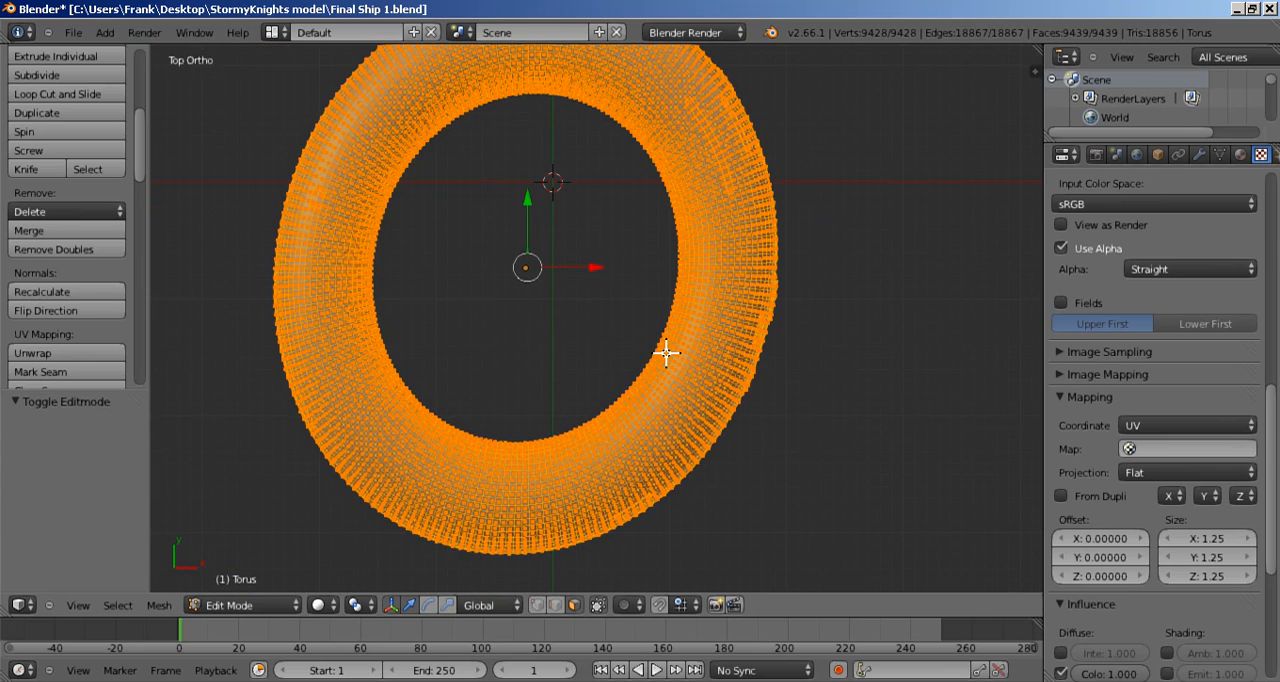
# Step: Hide the tool shelf and switch to edge selection with nothing on the ring selected
pyautogui.press('t')
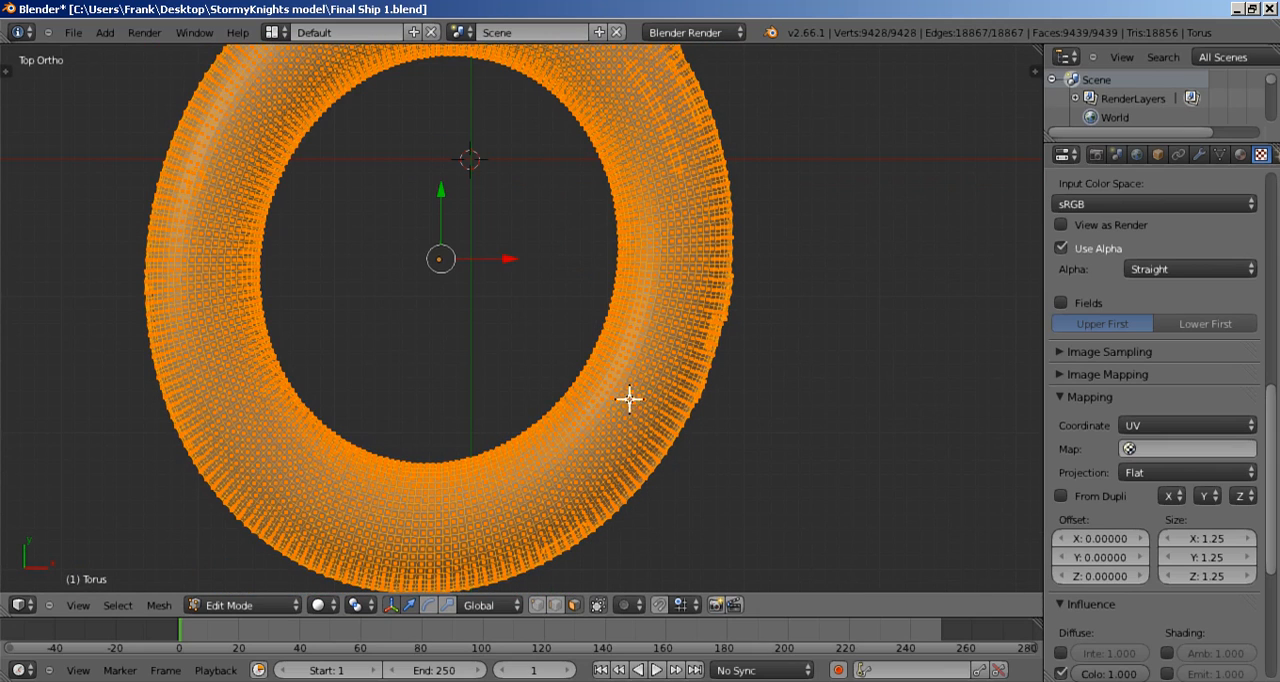
pyautogui.click(555, 604)
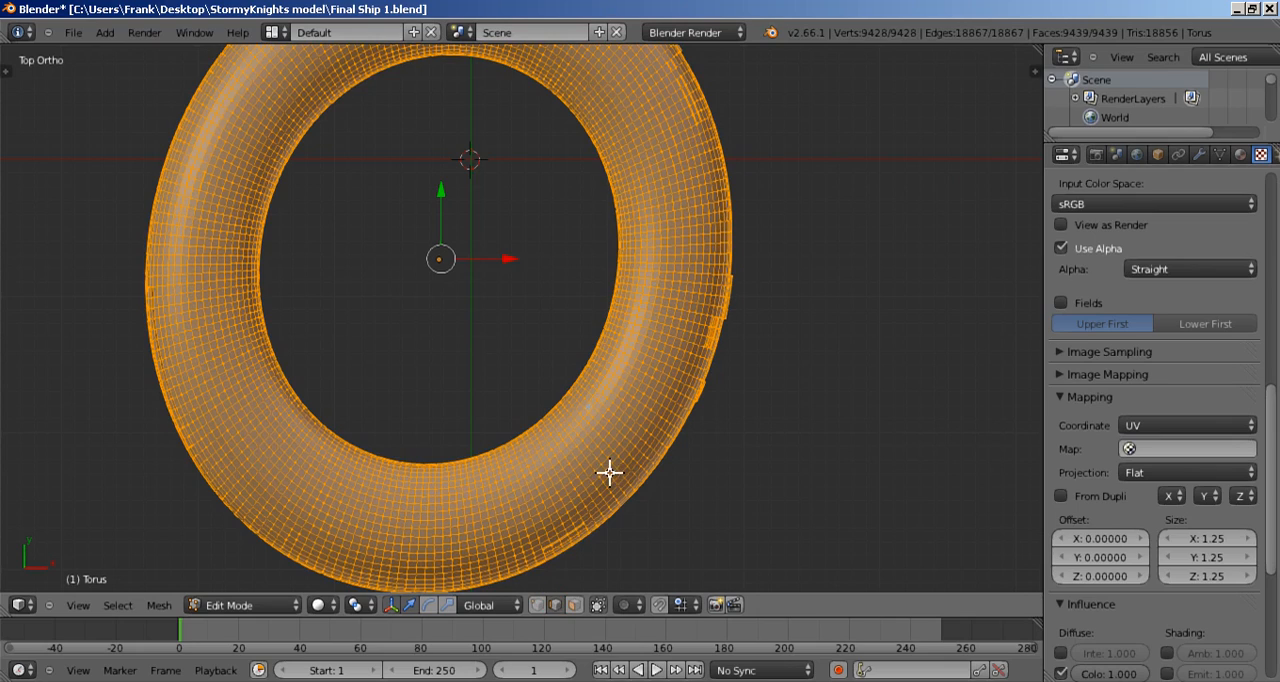
pyautogui.keyDown('shift'); pyautogui.moveTo(629, 451); pyautogui.dragTo(707, 398, button='middle'); pyautogui.keyUp('shift')
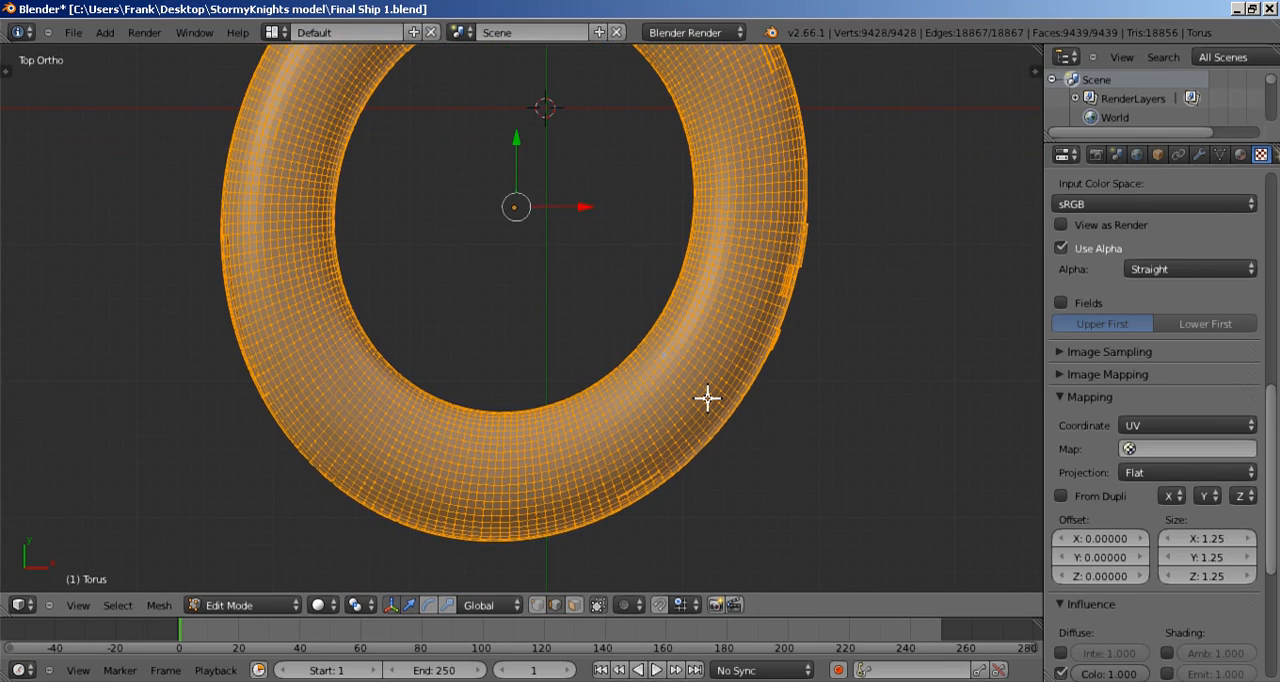
pyautogui.press('a')
# Step: Select the edge loop running around the ring near its inner rim on the top side
pyautogui.scroll(4, 707, 398)
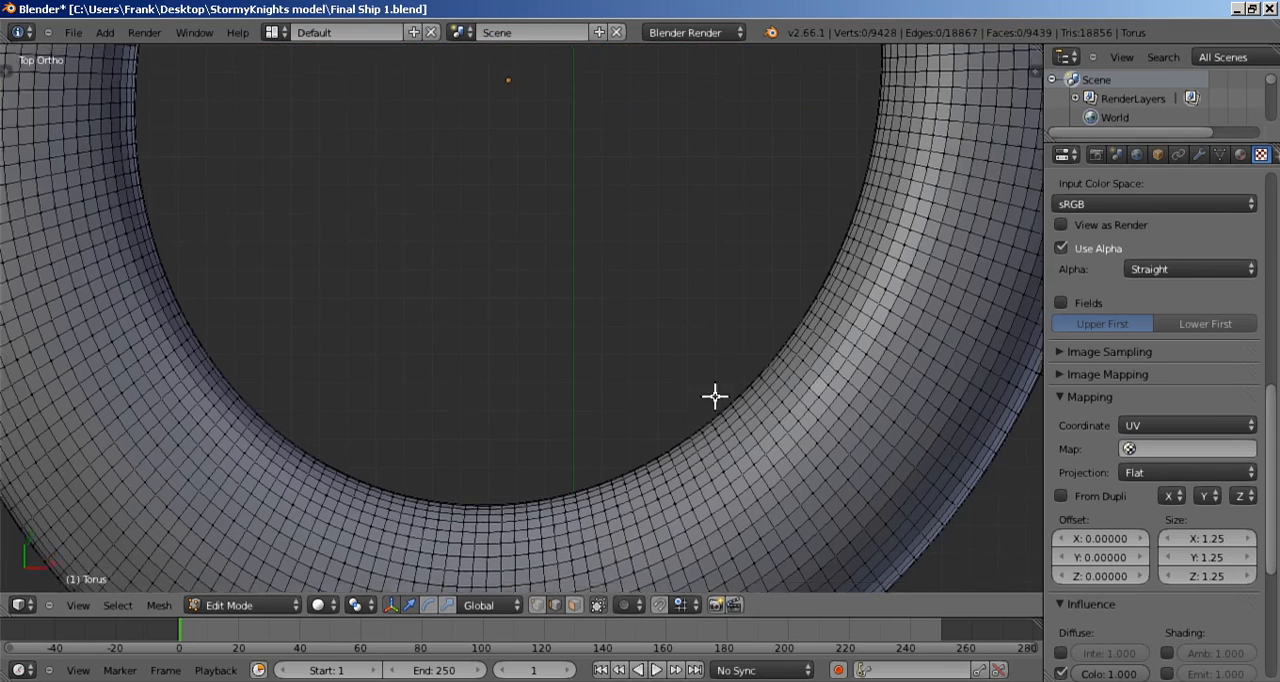
pyautogui.keyDown('shift'); pyautogui.moveTo(704, 420); pyautogui.dragTo(729, 251, button='middle'); pyautogui.keyUp('shift')
pyautogui.scroll(3, 706, 376)
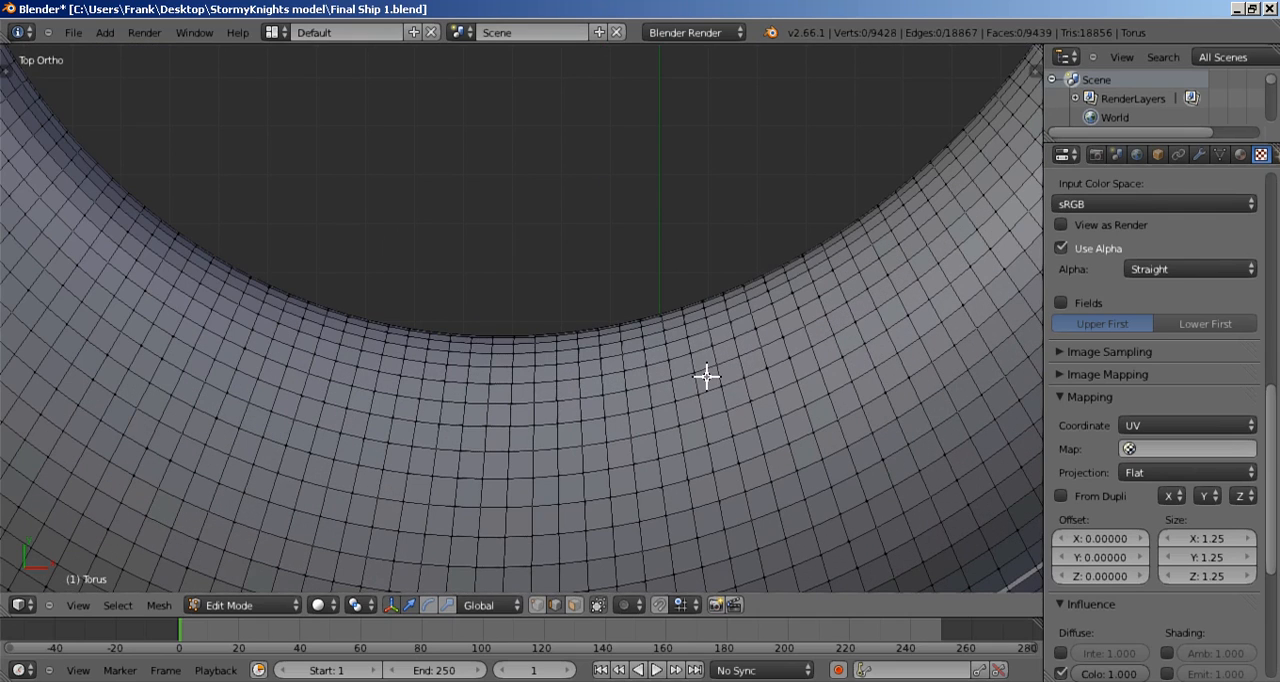
pyautogui.keyDown('alt'); pyautogui.rightClick(613, 358); pyautogui.keyUp('alt')
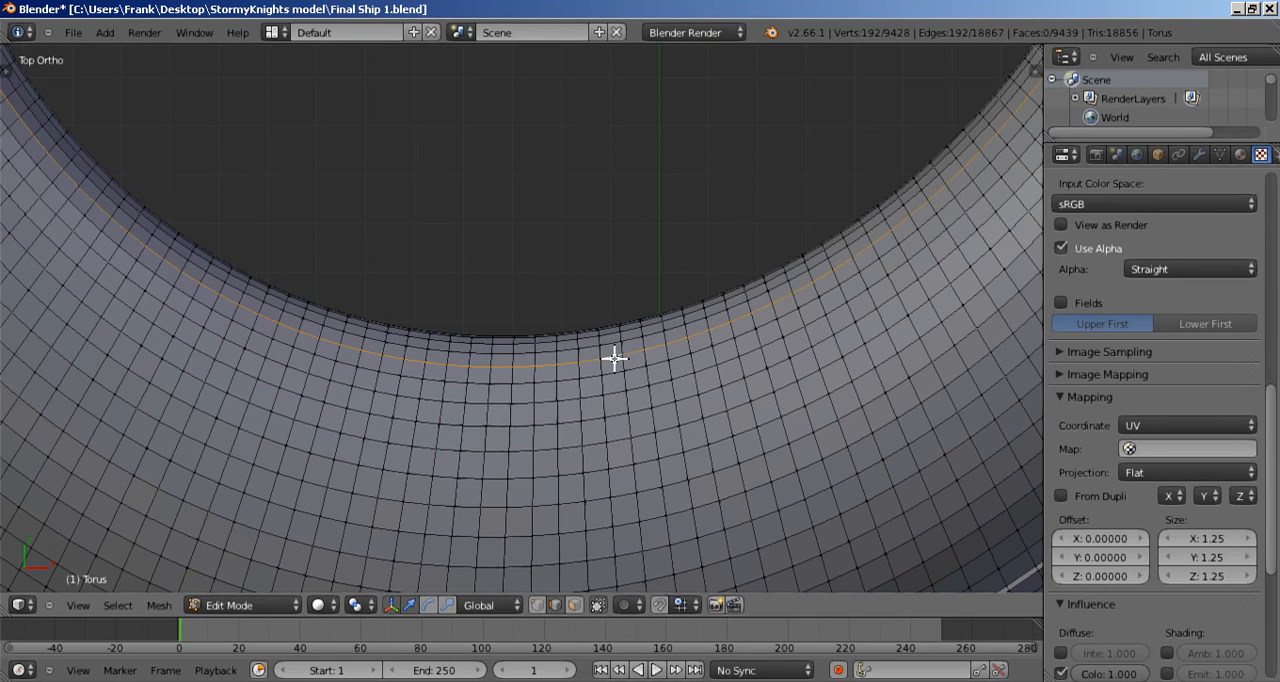
# Step: Add the edge loop near the ring's outer rim to the selection and mark both top-side loops as seams
pyautogui.scroll(-6, 629, 360)
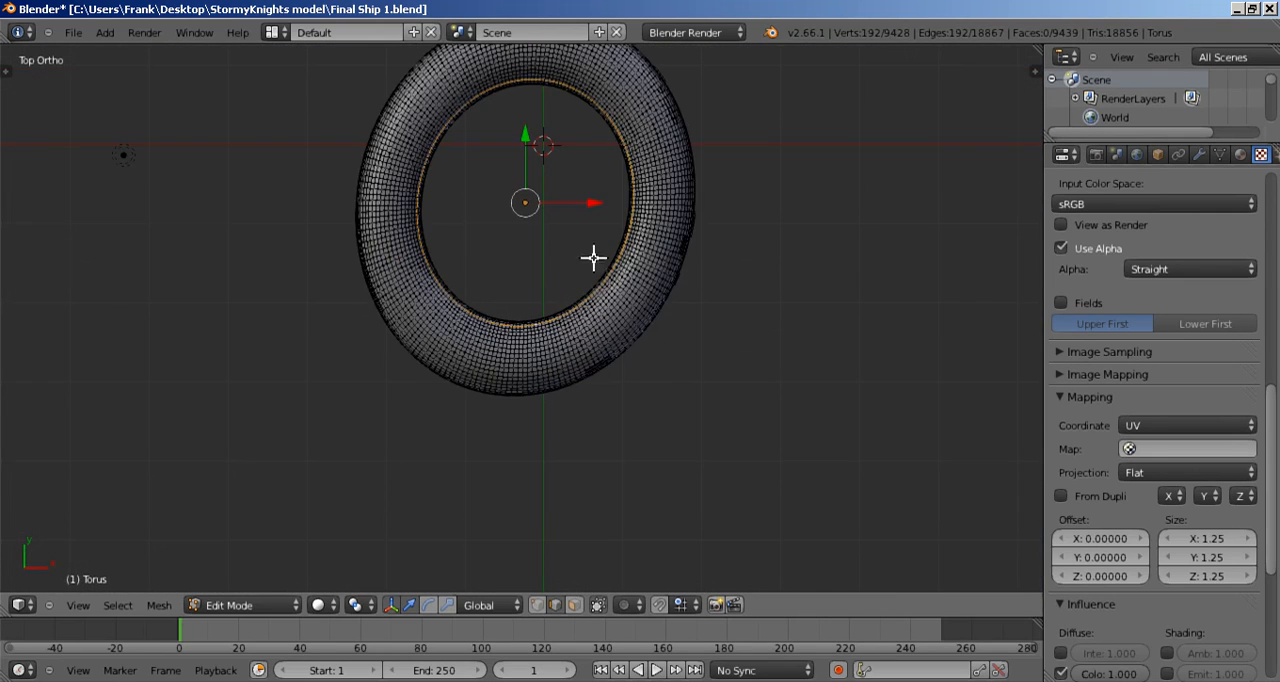
pyautogui.keyDown('shift'); pyautogui.moveTo(585, 243); pyautogui.dragTo(615, 215, button='middle'); pyautogui.keyUp('shift')
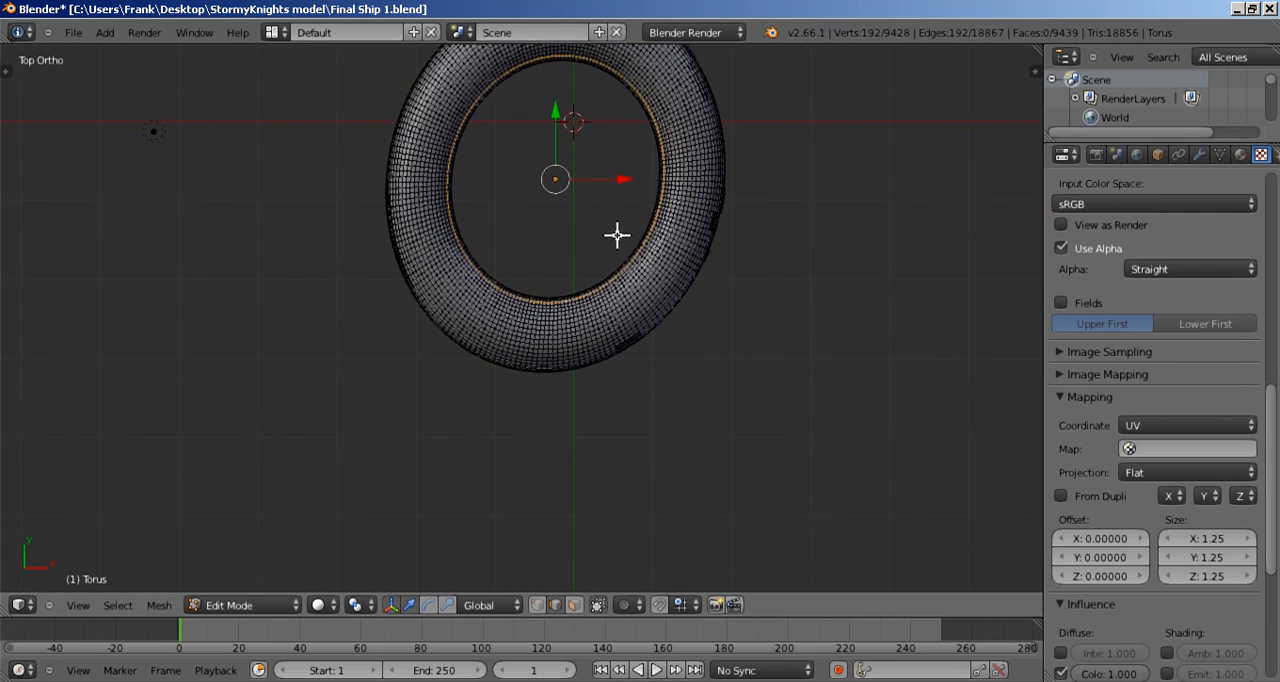
pyautogui.scroll(4, 620, 245)
pyautogui.scroll(3, 650, 265)
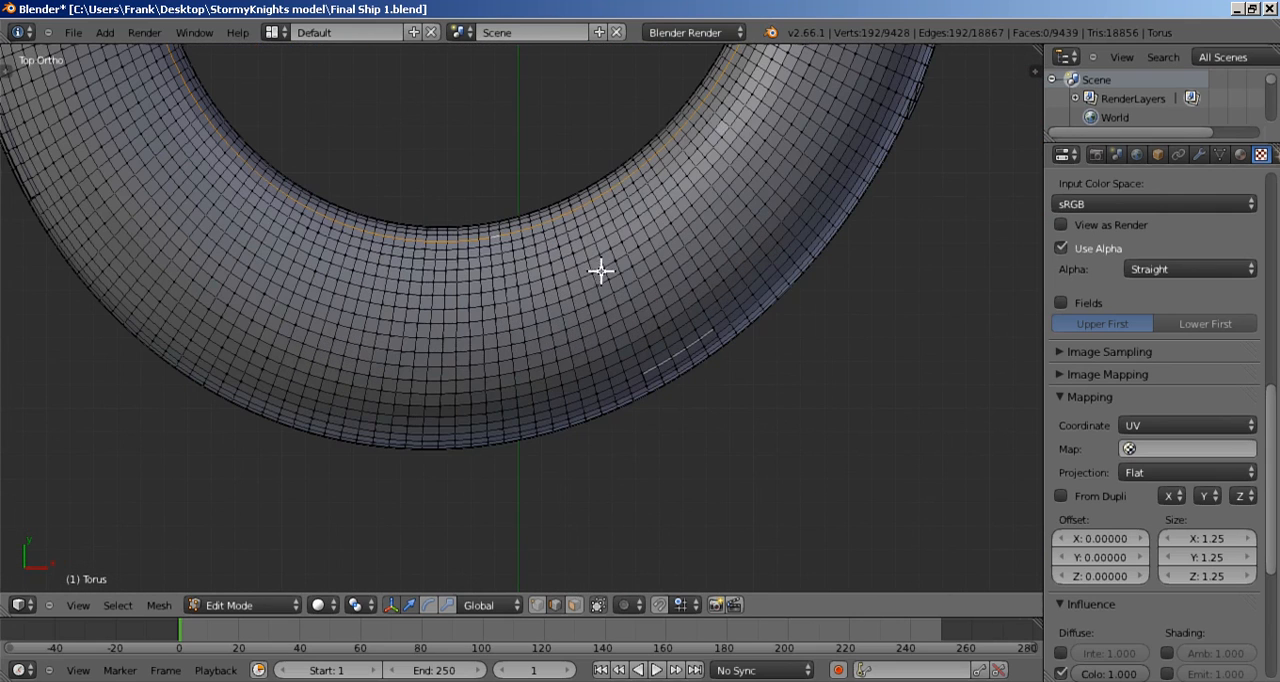
pyautogui.keyDown('alt'); pyautogui.keyDown('shift'); pyautogui.rightClick(682, 326); pyautogui.keyUp('shift'); pyautogui.keyUp('alt')
pyautogui.scroll(-4, 680, 320)
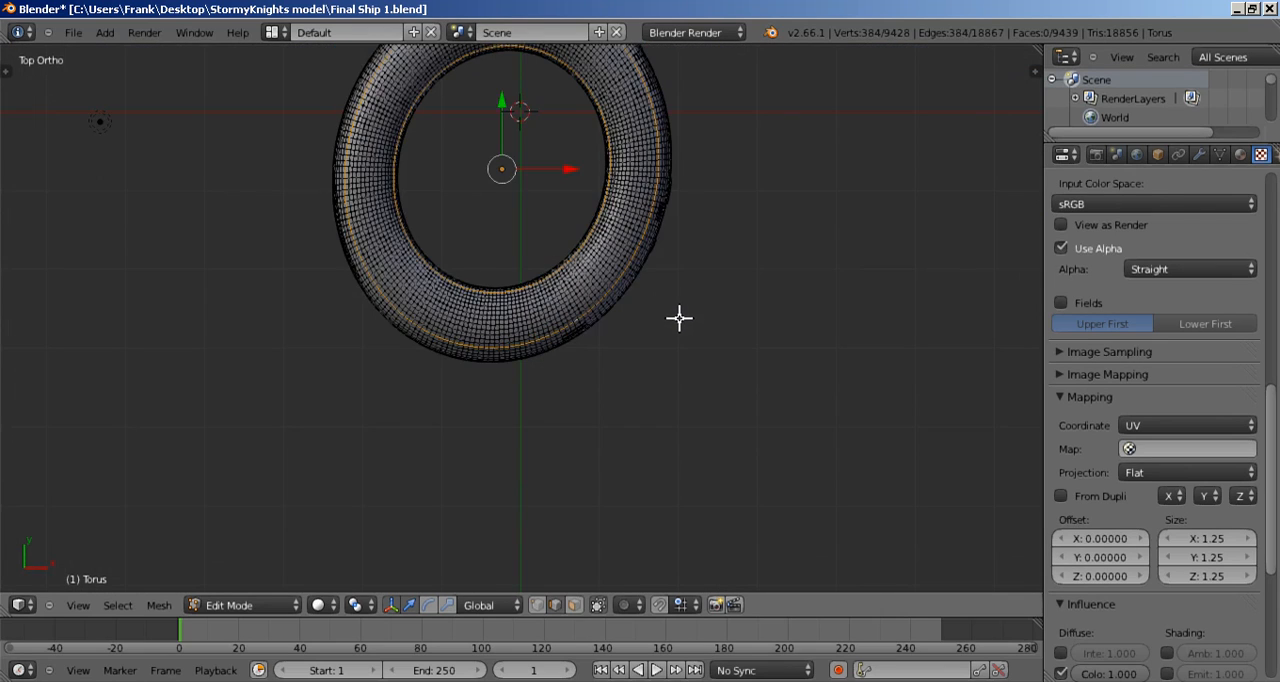
pyautogui.keyDown('shift'); pyautogui.moveTo(664, 216); pyautogui.dragTo(683, 317, button='middle'); pyautogui.keyUp('shift')
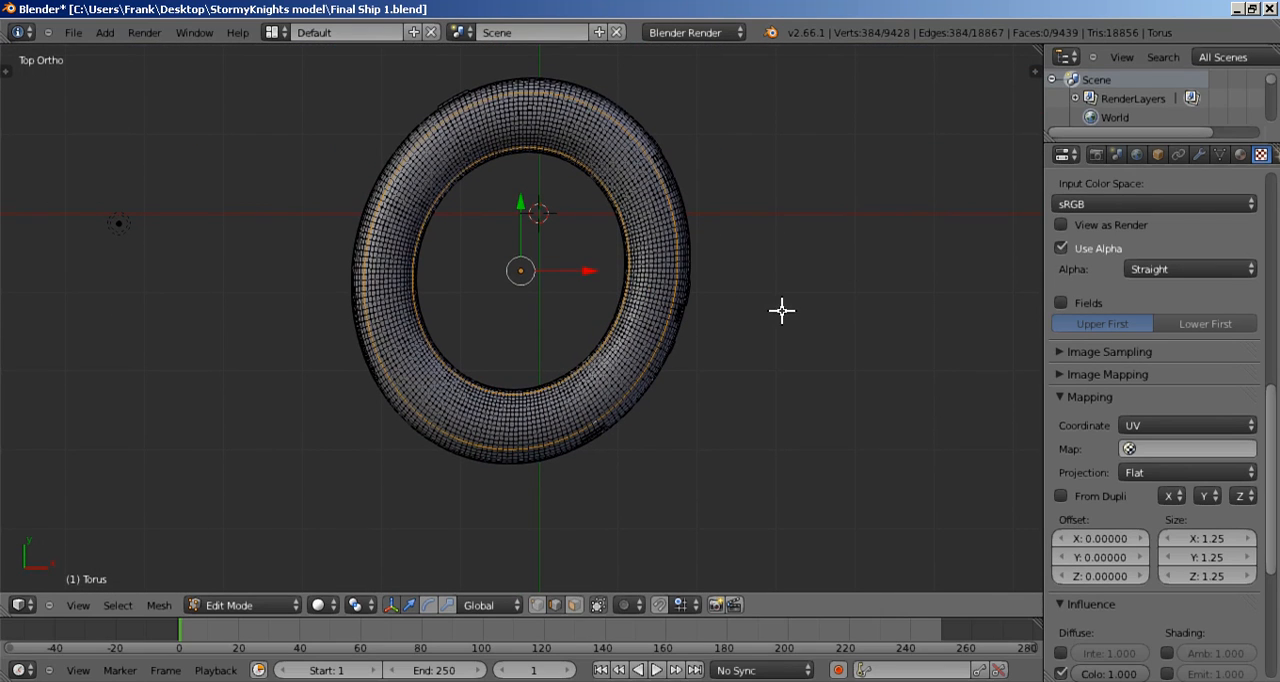
pyautogui.scroll(3, 651, 363)
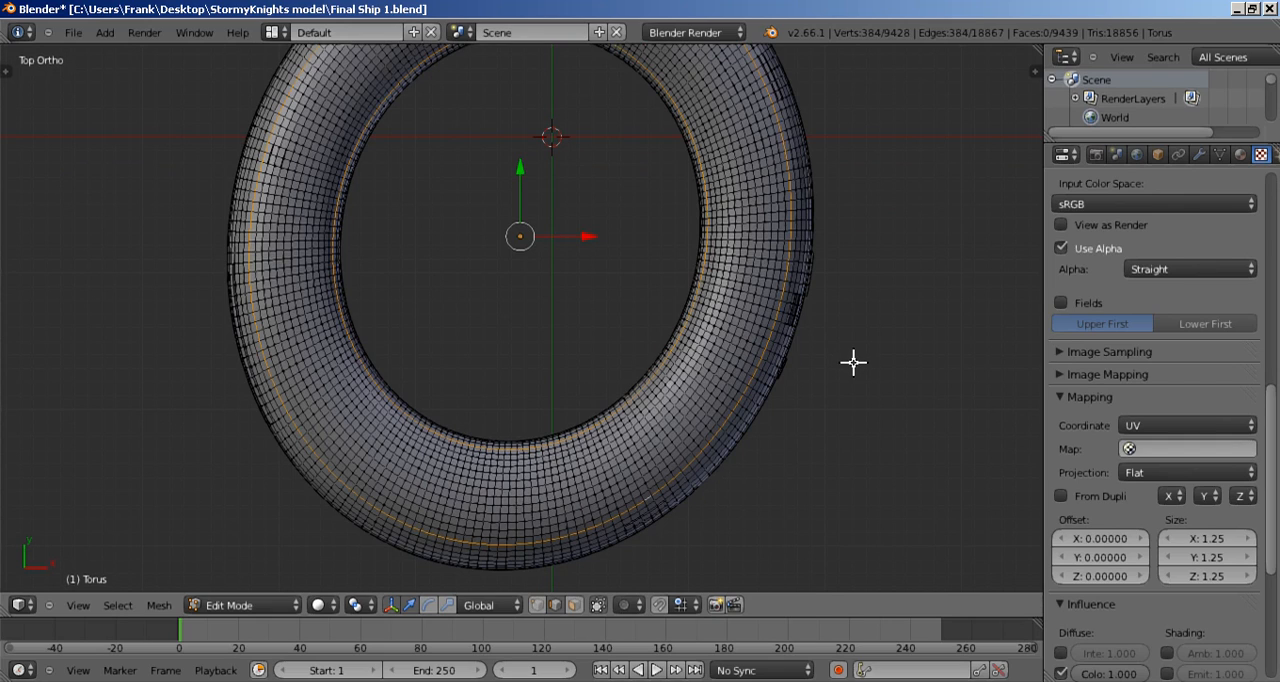
pyautogui.hotkey('ctrl', 'e')
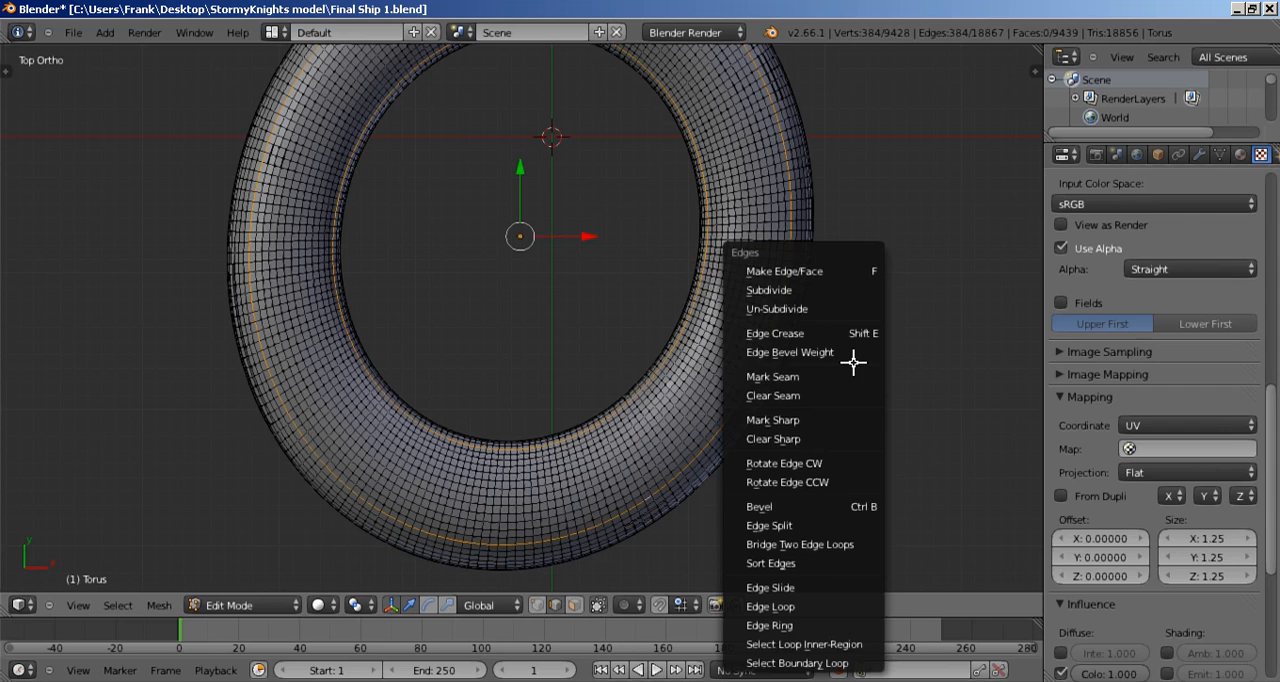
pyautogui.click(795, 376)
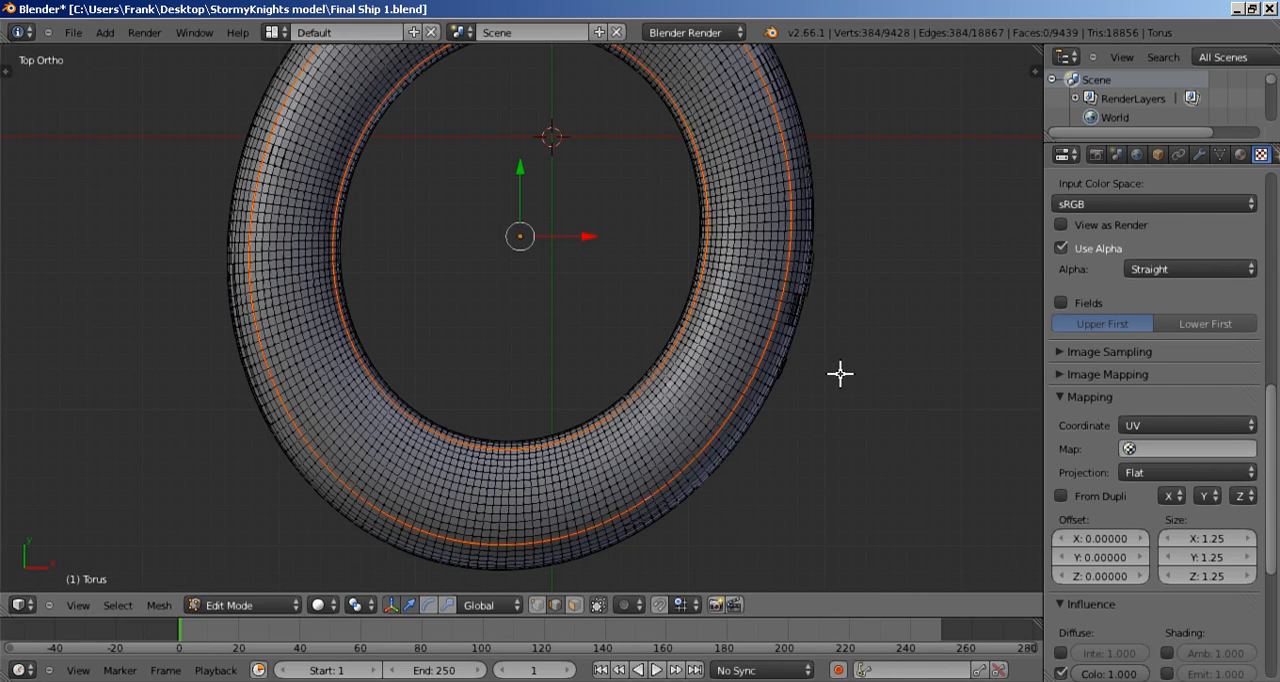
# Step: From the bottom view, clear the selection, select one outer and one inner edge loop around the ring, and mark both as seams
pyautogui.press('ctrl+KP_7')
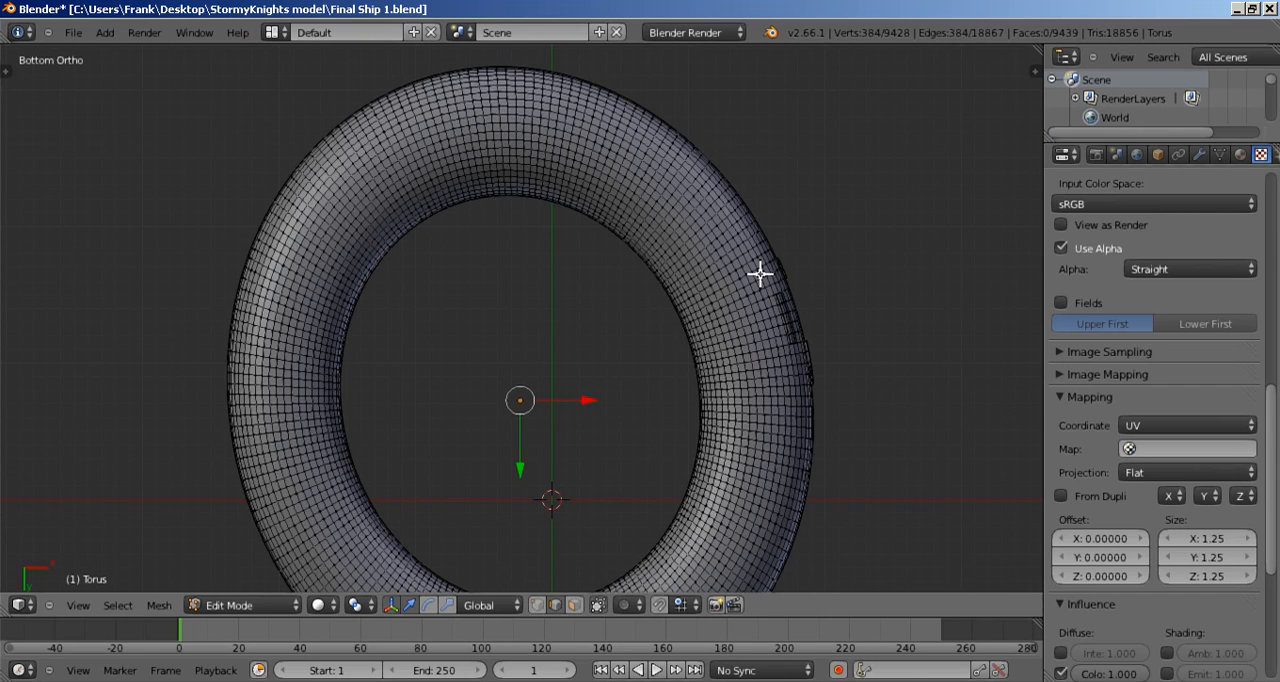
pyautogui.press('a')
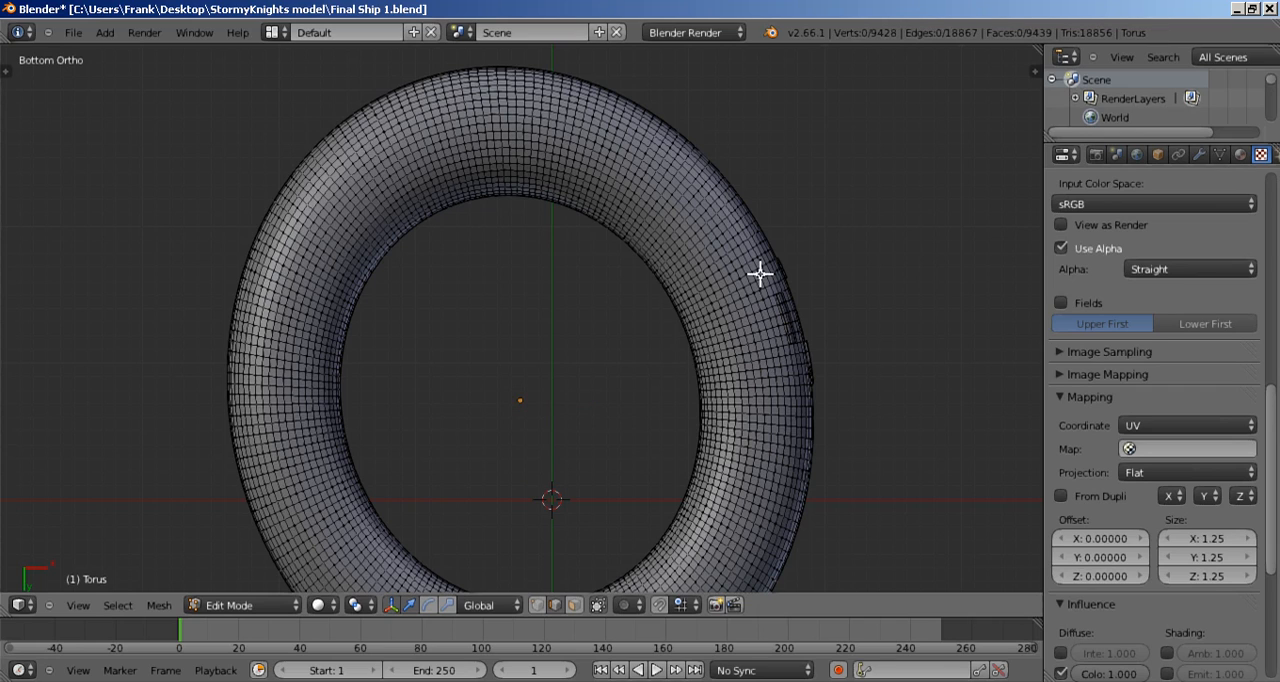
pyautogui.keyDown('alt'); pyautogui.rightClick(760, 274); pyautogui.keyUp('alt')
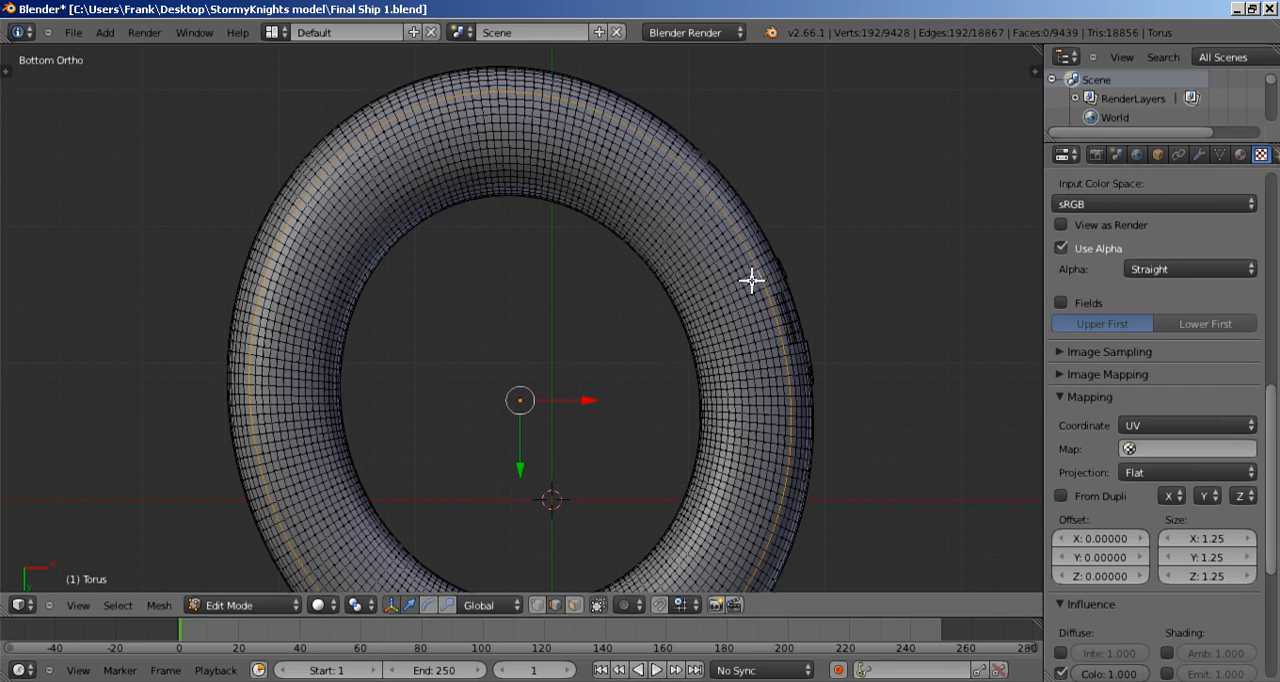
pyautogui.keyDown('alt'); pyautogui.keyDown('shift'); pyautogui.rightClick(706, 303); pyautogui.keyUp('shift'); pyautogui.keyUp('alt')
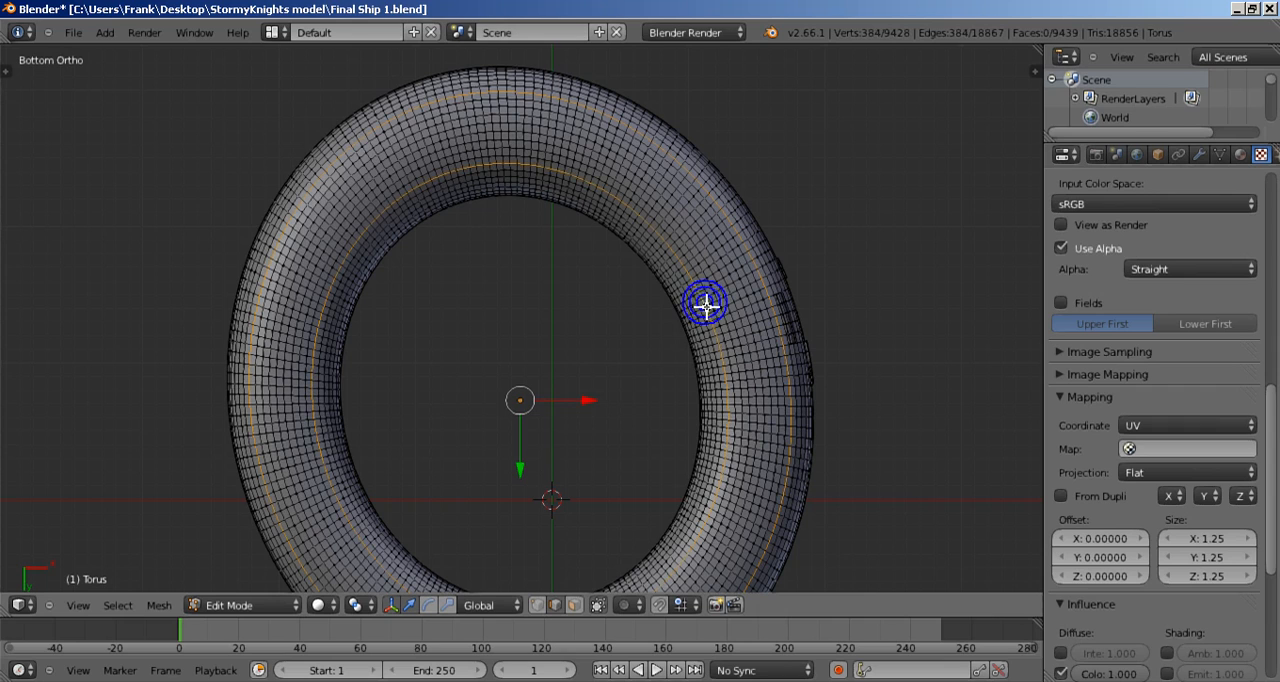
pyautogui.hotkey('ctrl', 'e')
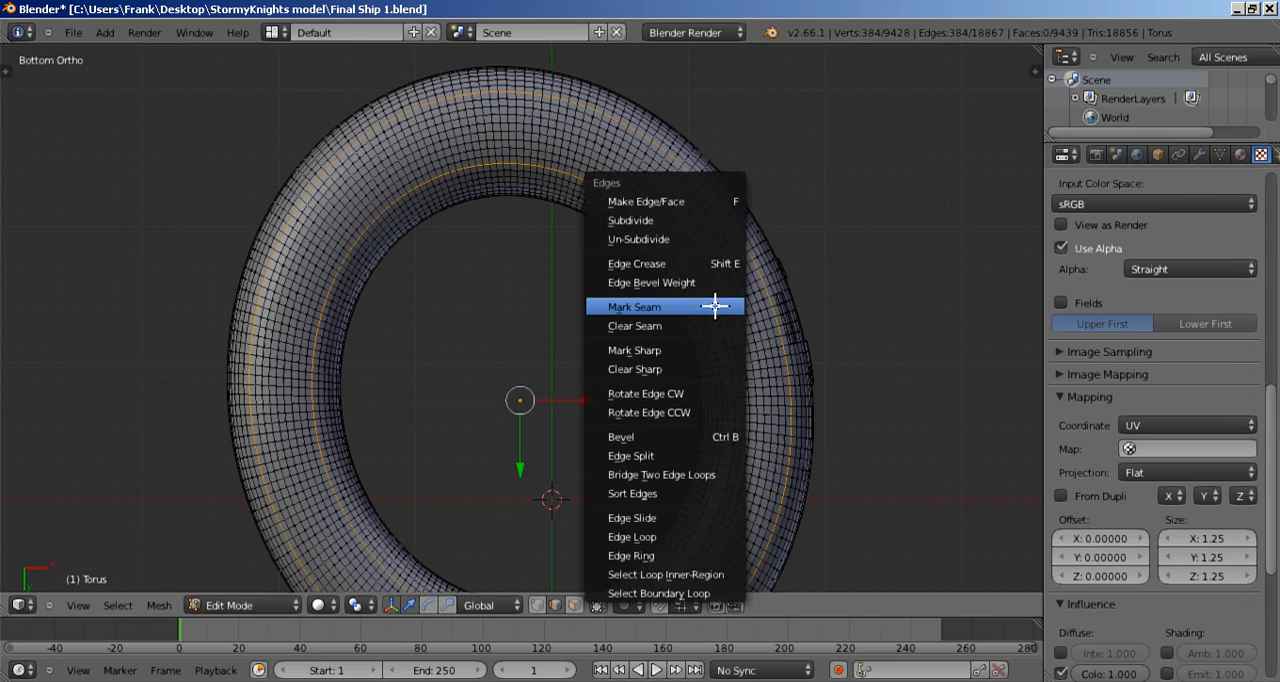
pyautogui.click(714, 306)
pyautogui.scroll(-2, 735, 339)
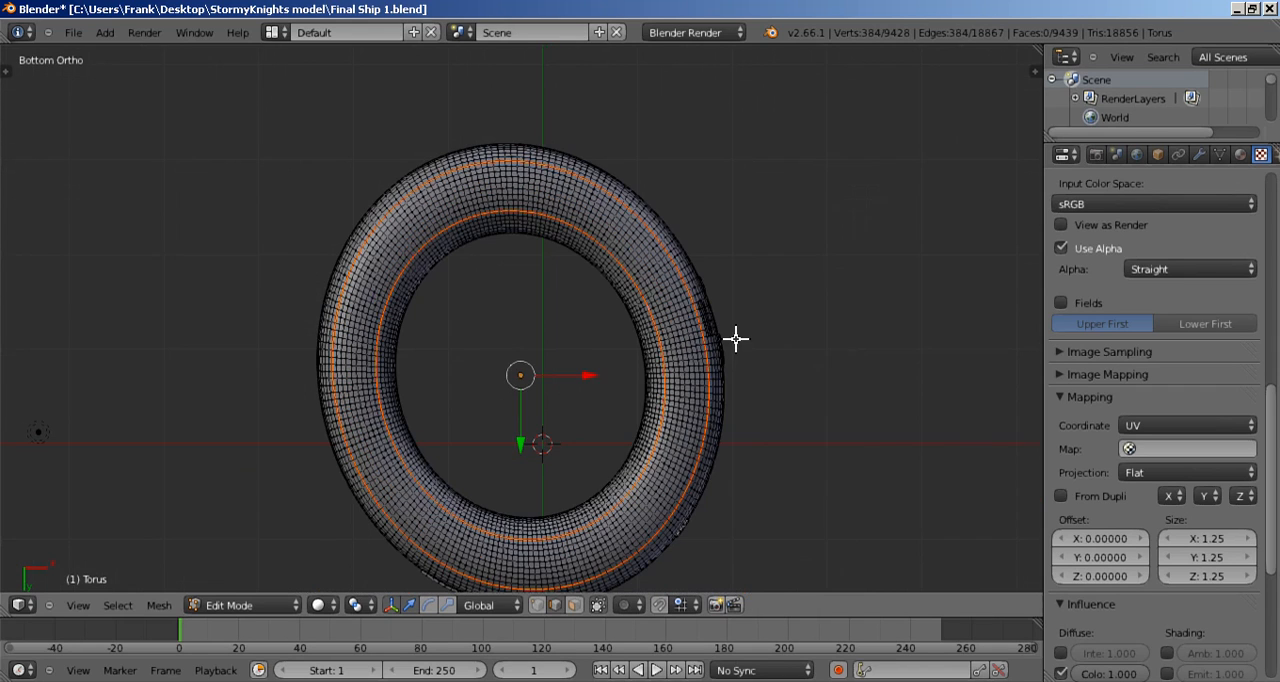
pyautogui.scroll(1, 736, 340)
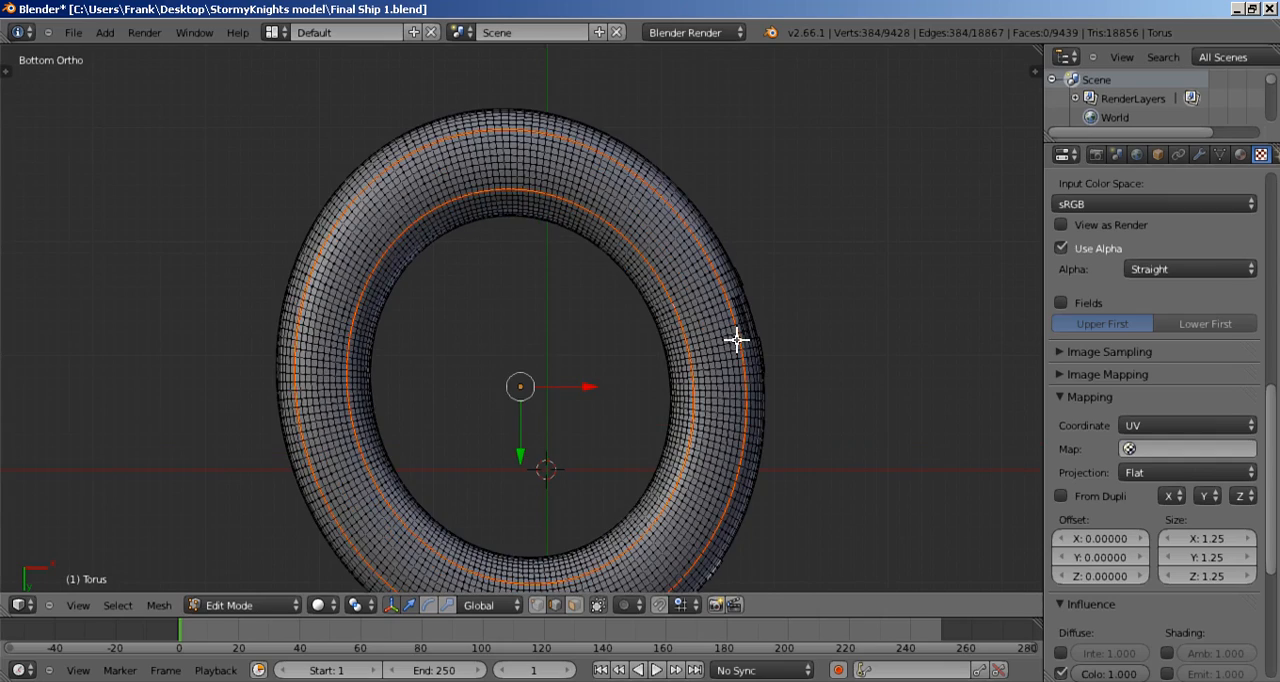
pyautogui.scroll(2, 546, 246)
pyautogui.scroll(2, 603, 381)
pyautogui.scroll(3, 603, 381)
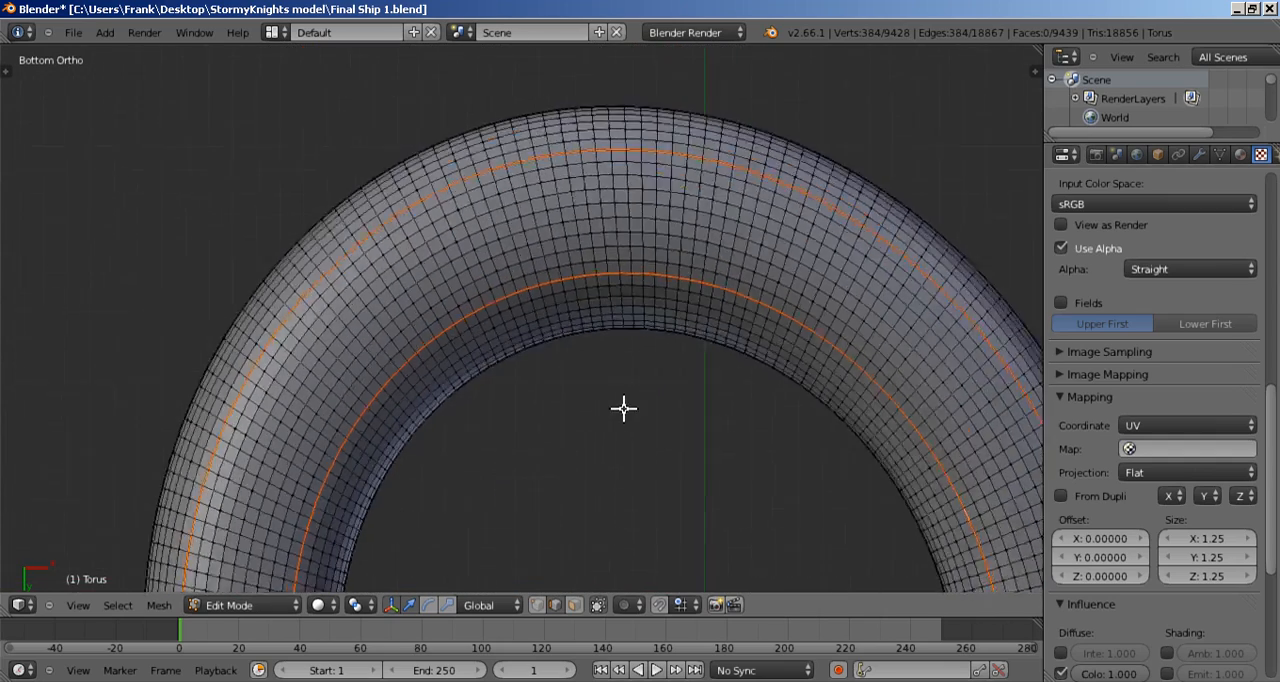
# Step: Select one edge loop running around the ring's tube cross-section and mark it as a seam
pyautogui.rightClick(506, 256)
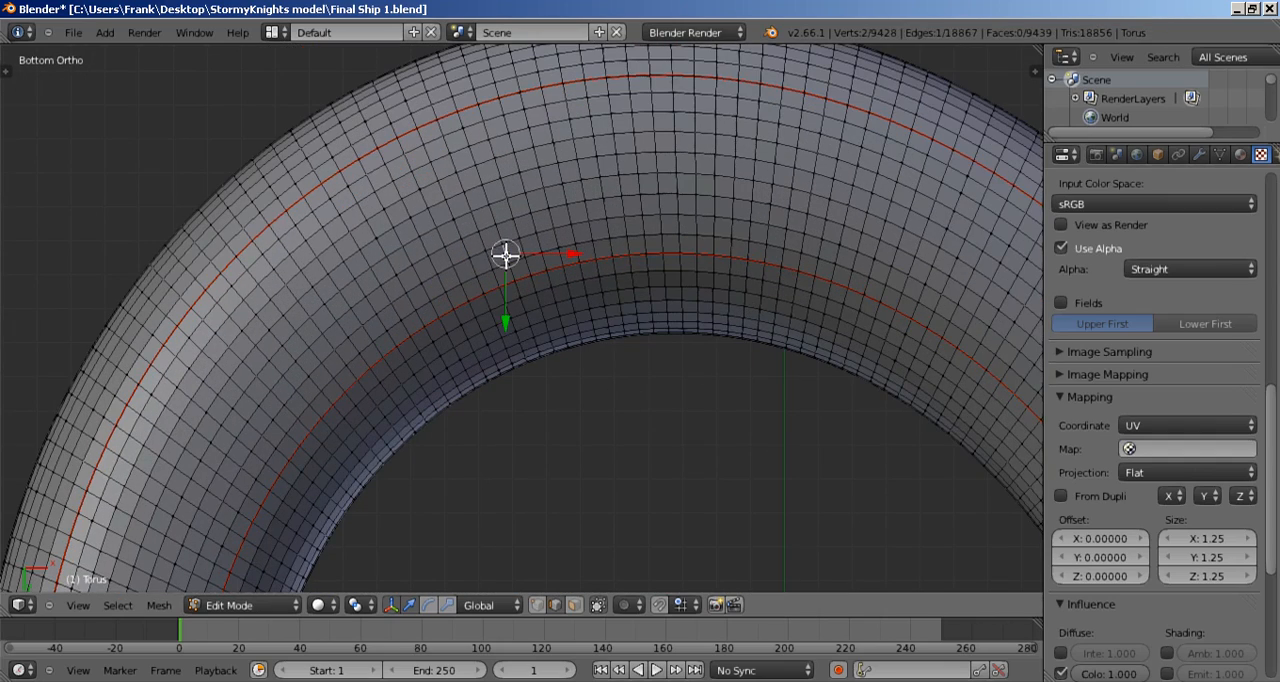
pyautogui.keyDown('alt'); pyautogui.rightClick(503, 230); pyautogui.keyUp('alt')
pyautogui.scroll(-6, 523, 265)
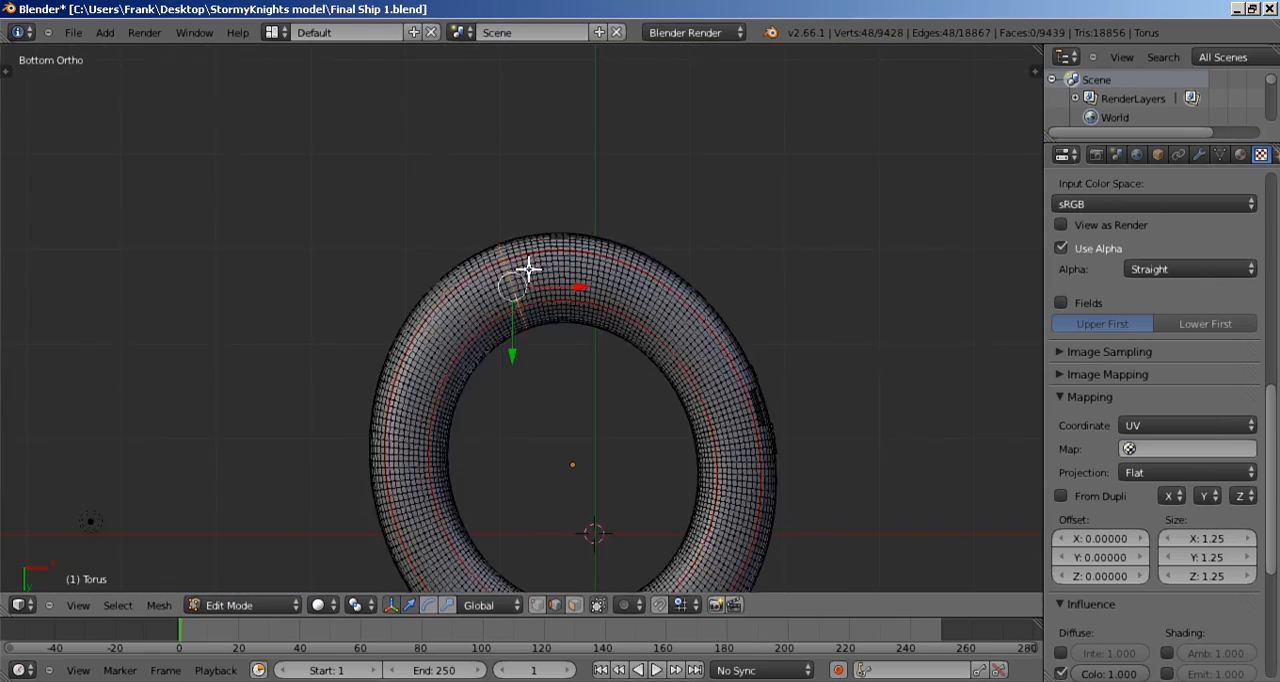
pyautogui.scroll(5, 530, 269)
pyautogui.moveTo(520, 257); pyautogui.dragTo(565, 339, button='middle')
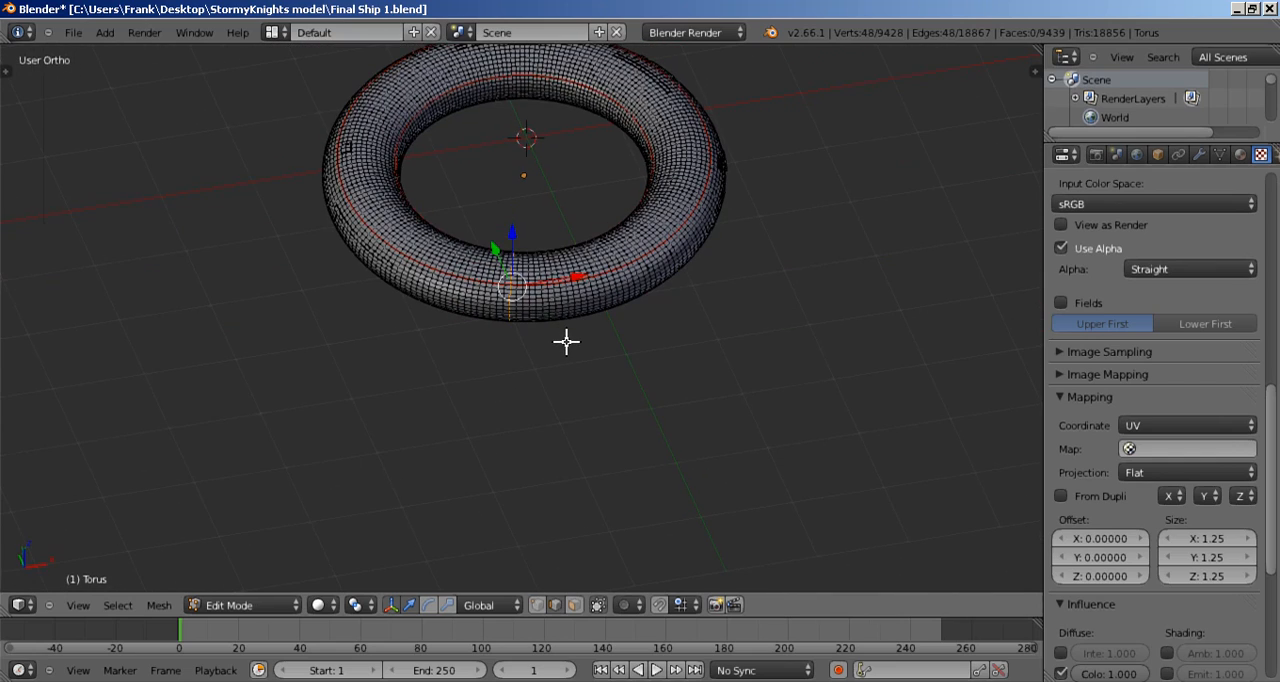
pyautogui.hotkey('ctrl', 'e')
pyautogui.click(567, 342)
pyautogui.scroll(6, 569, 343)
pyautogui.scroll(-3, 457, 280)
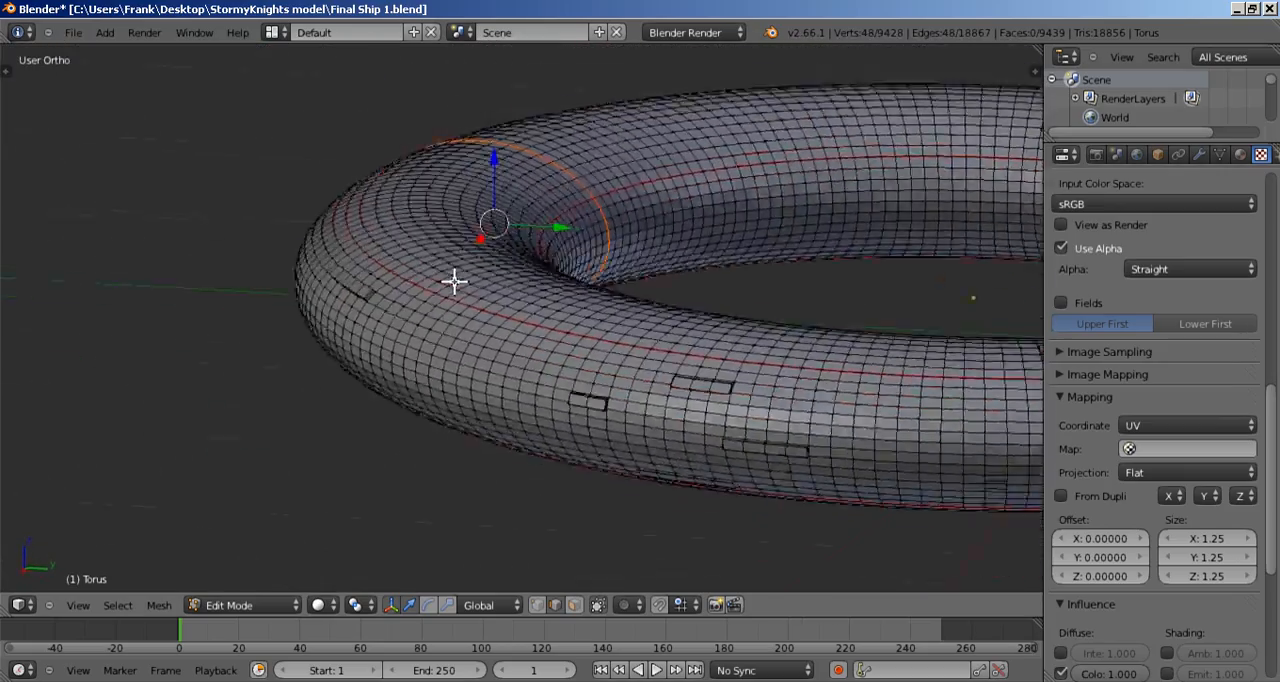
# Step: Split the 3D view into two side-by-side areas and turn one of them into a UV/Image Editor
pyautogui.moveTo(457, 280); pyautogui.dragTo(693, 273, button='middle')
pyautogui.scroll(3, 561, 297)
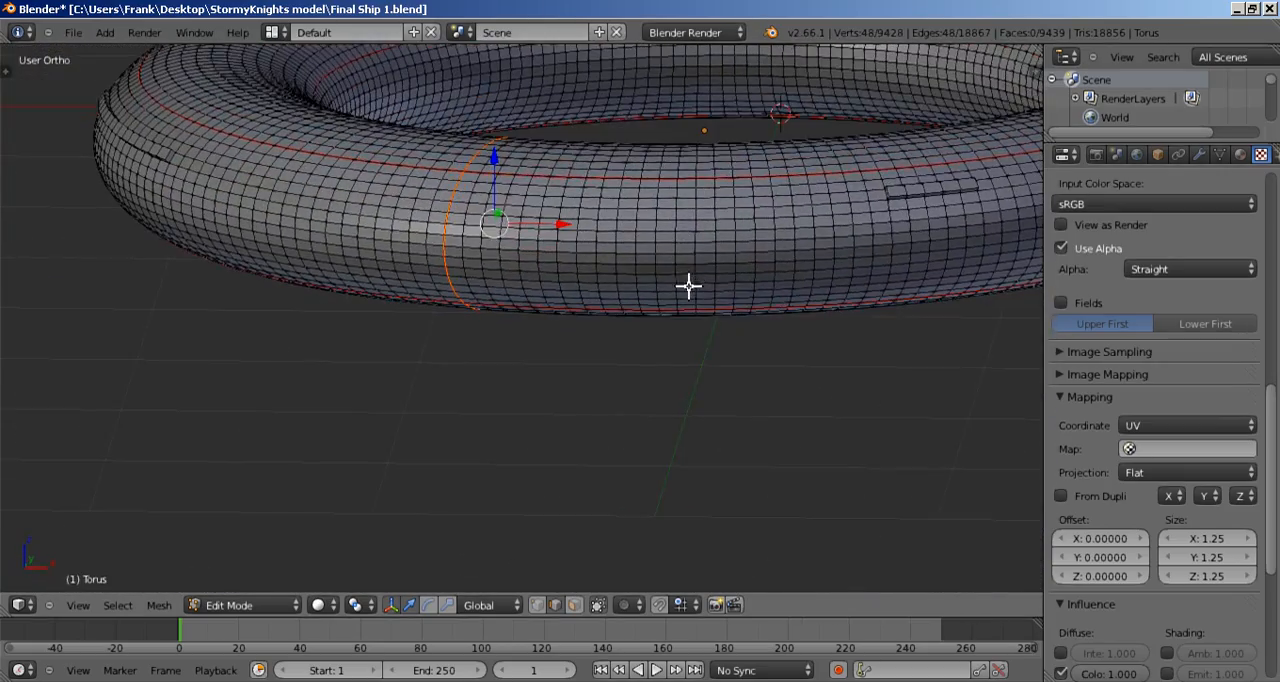
pyautogui.scroll(-4, 674, 340)
pyautogui.scroll(-2, 697, 283)
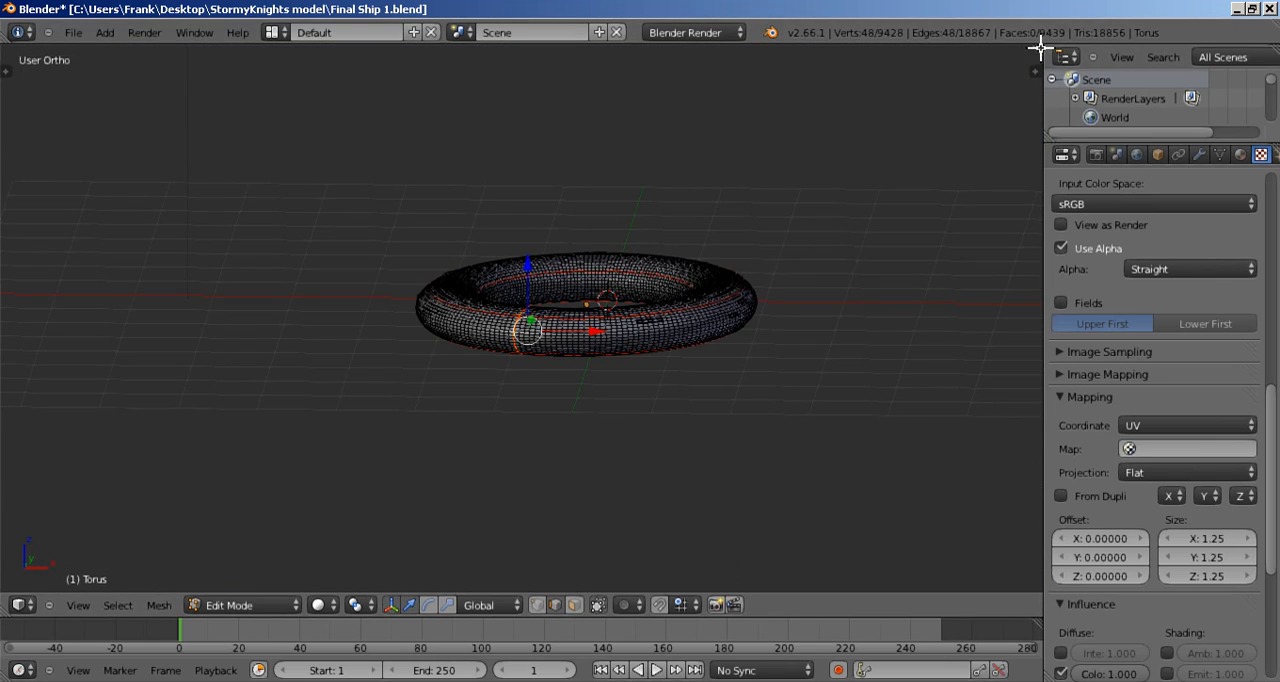
pyautogui.moveTo(1046, 55); pyautogui.dragTo(501, 150)
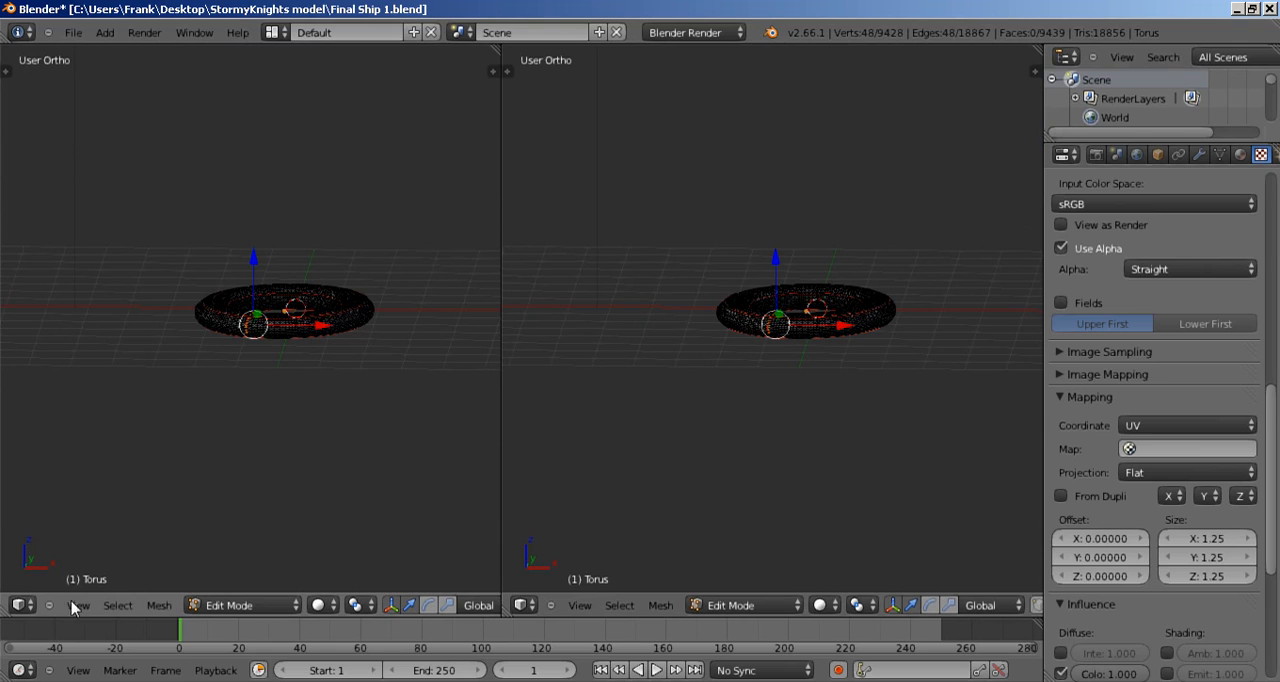
pyautogui.click(21, 605)
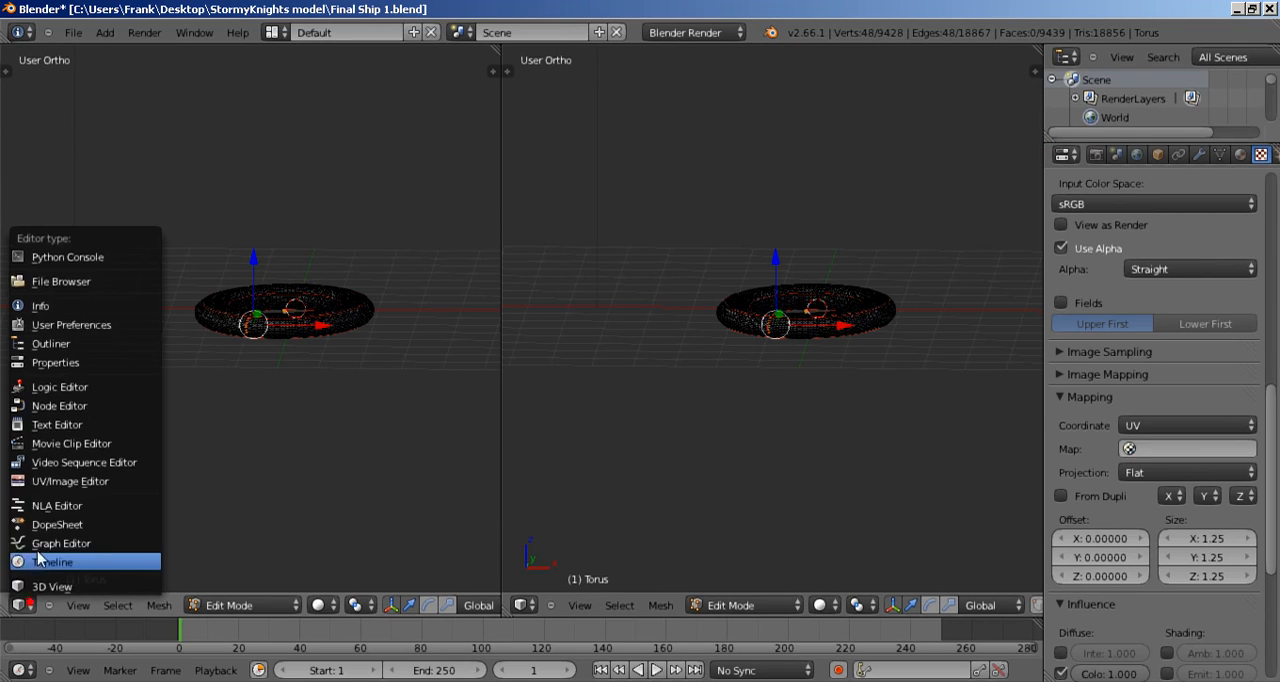
pyautogui.click(46, 484)
pyautogui.scroll(3, 300, 450)
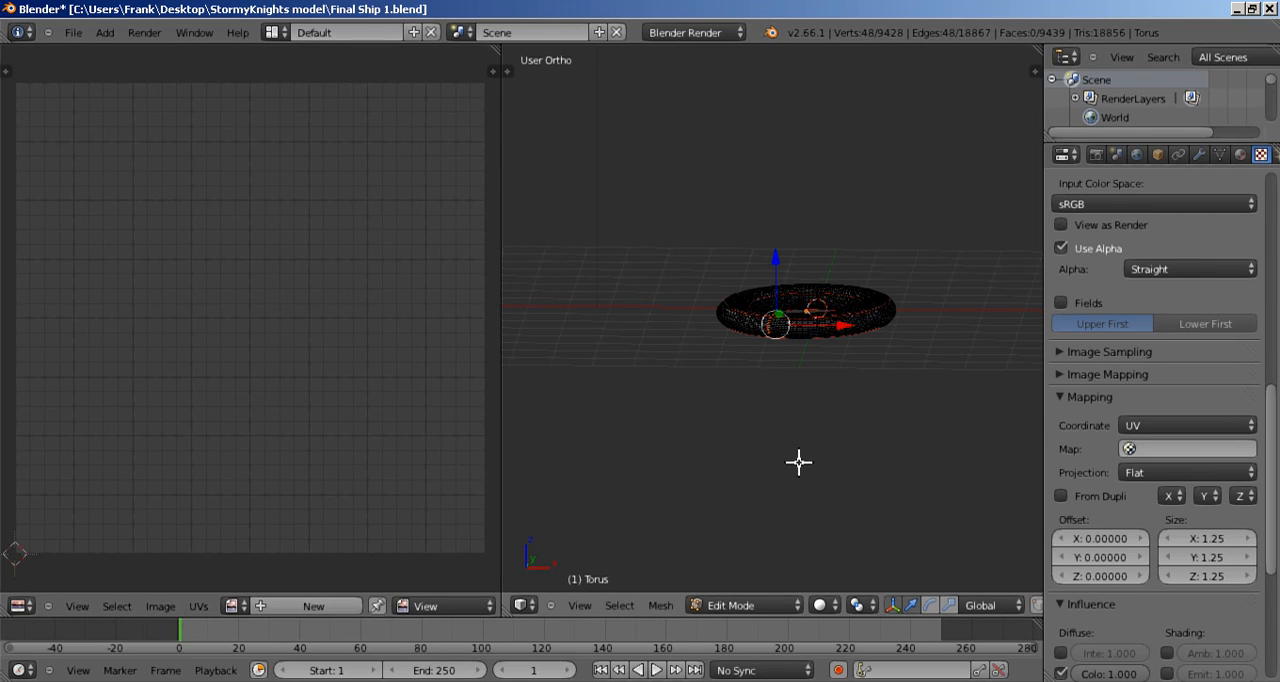
# Step: Select the ring's entire mesh and examine its existing UV layout over Ship Texture 2.png
pyautogui.press('a')
pyautogui.press('a')
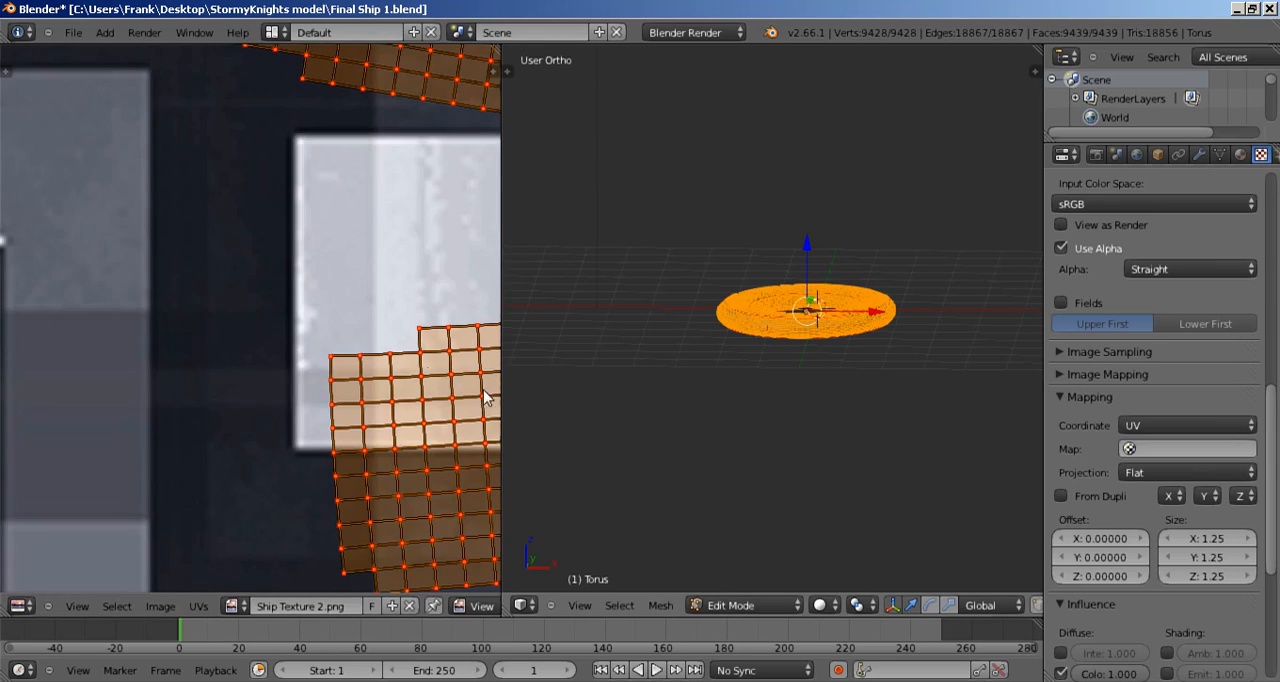
pyautogui.scroll(-6, 308, 370)
pyautogui.scroll(2, 310, 366)
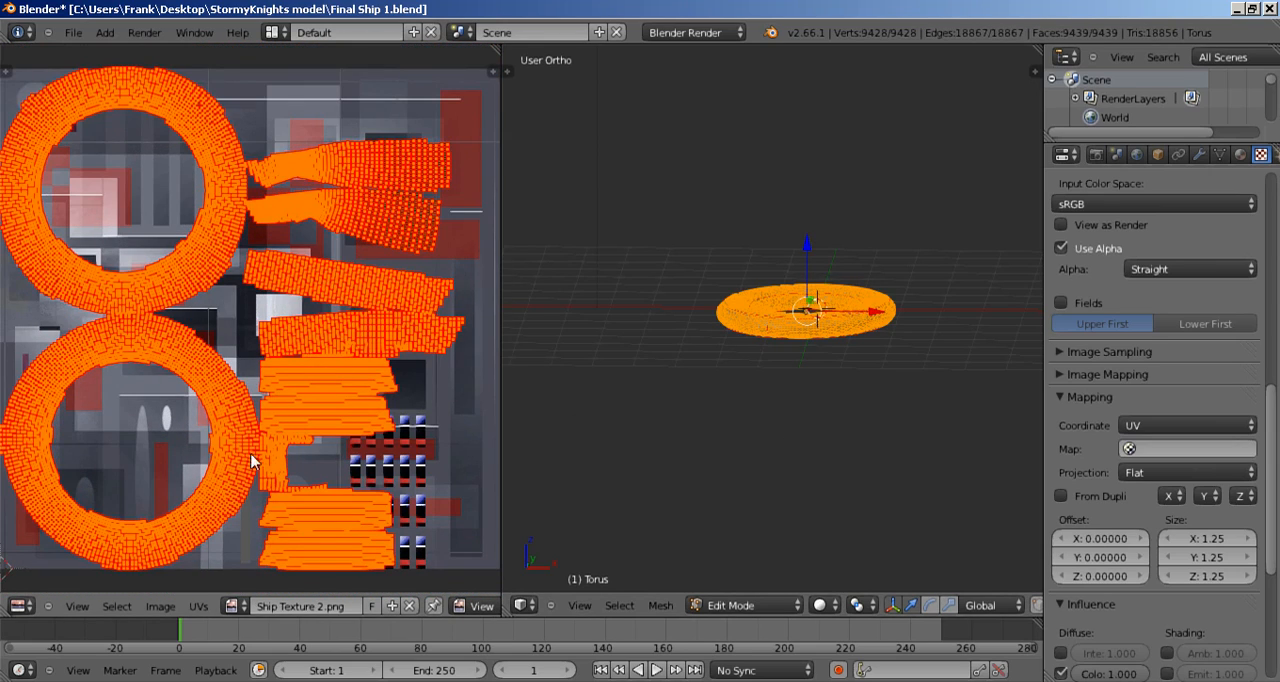
pyautogui.scroll(6, 308, 418)
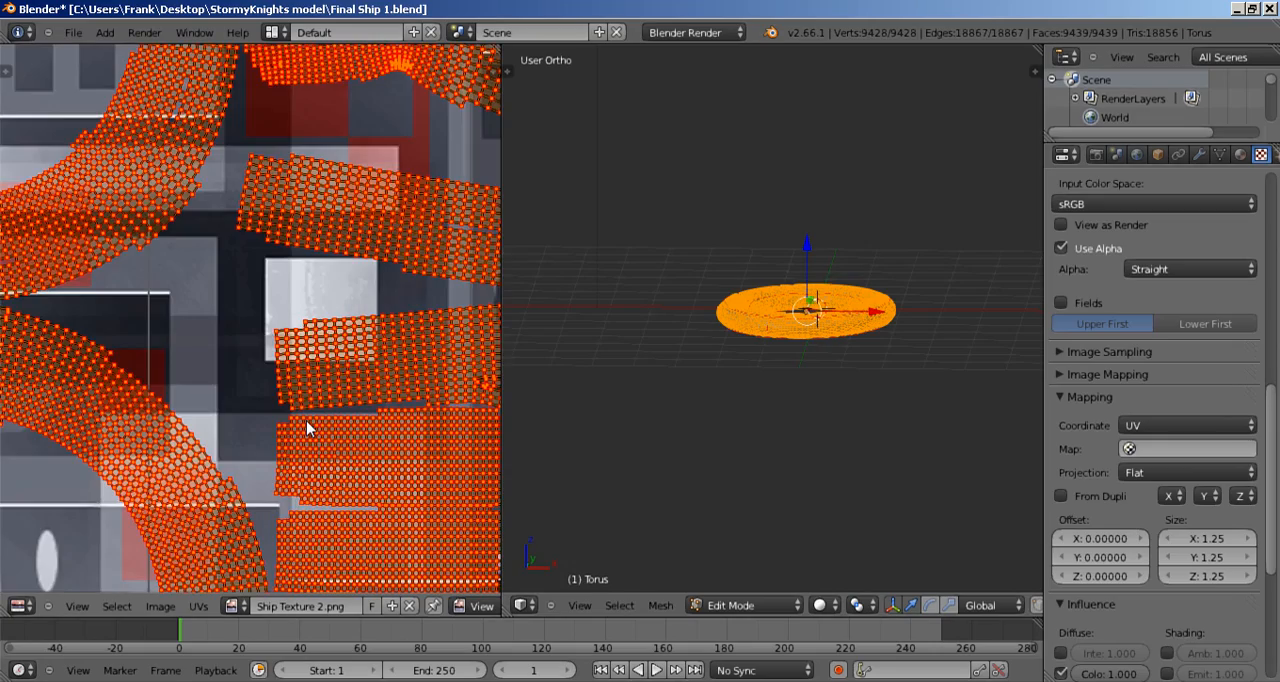
pyautogui.scroll(-3, 310, 432)
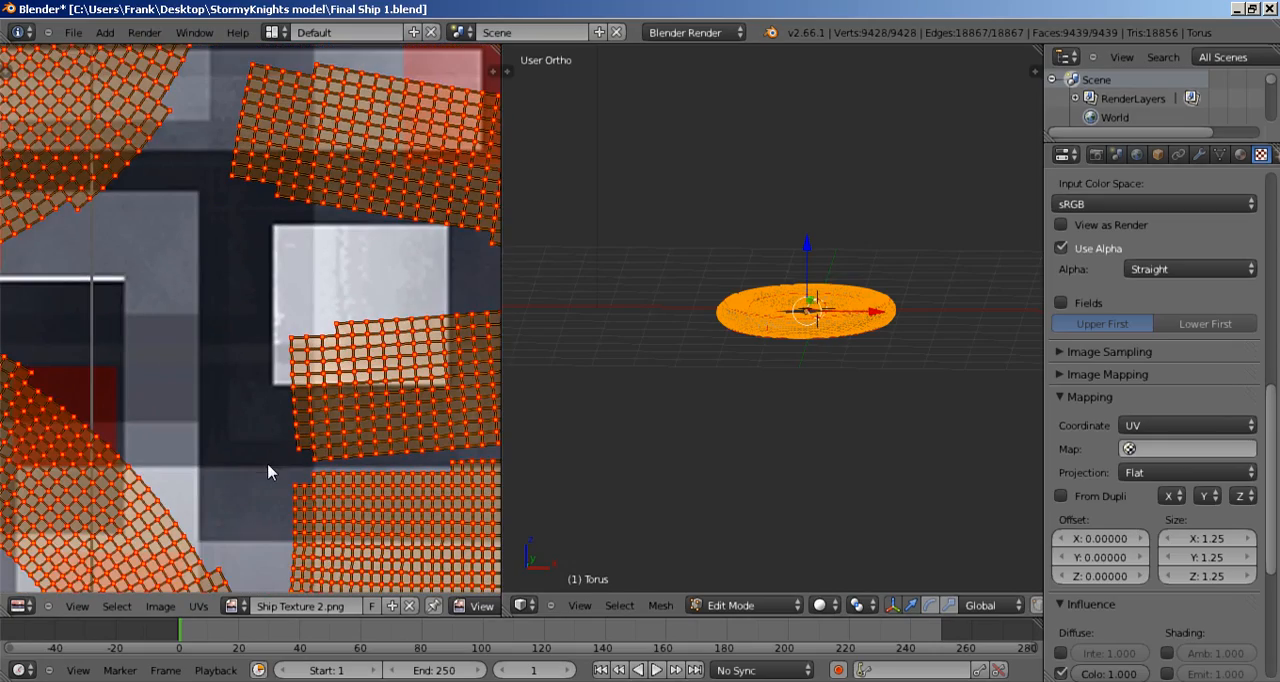
pyautogui.scroll(-7, 268, 472)
pyautogui.scroll(4, 770, 412)
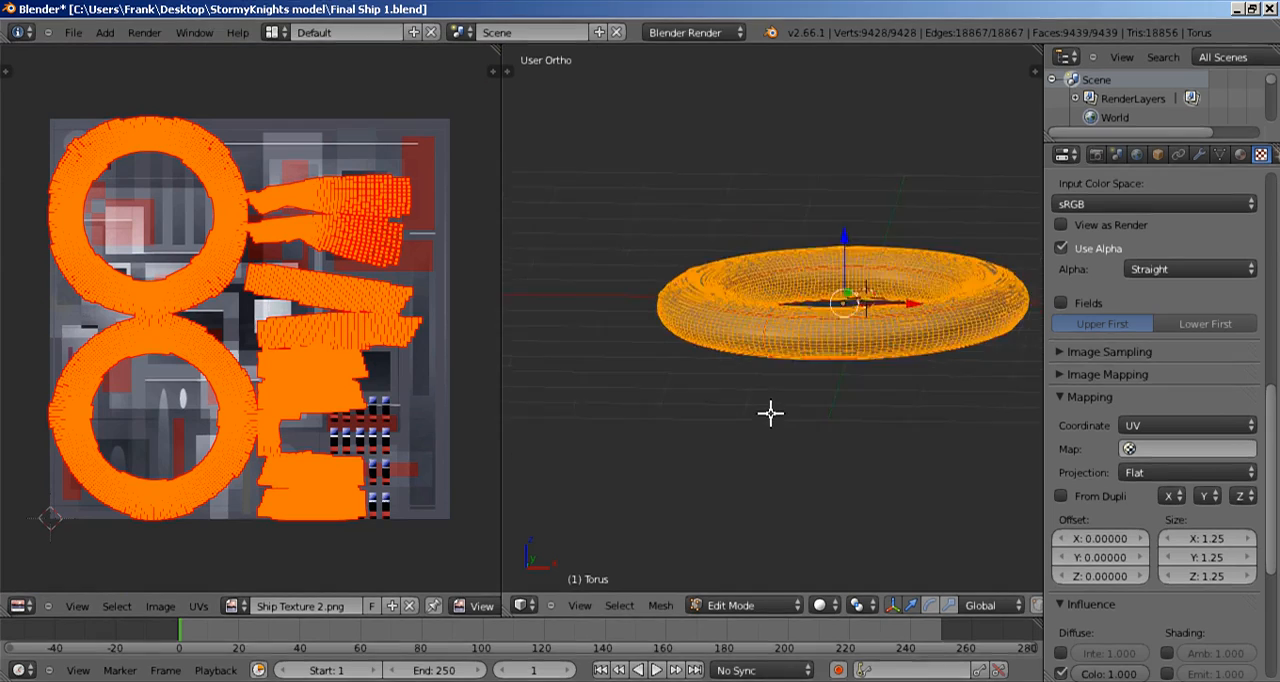
pyautogui.scroll(5, 769, 414)
pyautogui.scroll(-3, 766, 411)
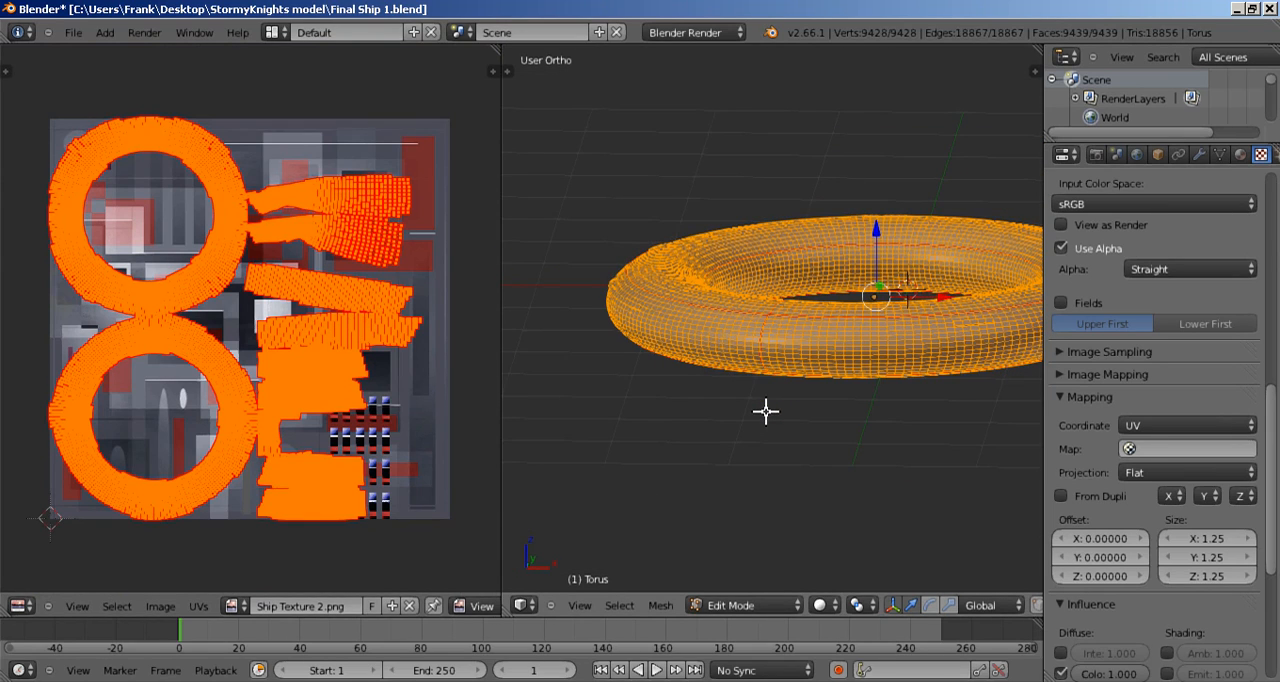
# Step: Unwrap the whole ring along its marked seams and inspect the resulting UV layout
pyautogui.press('u')
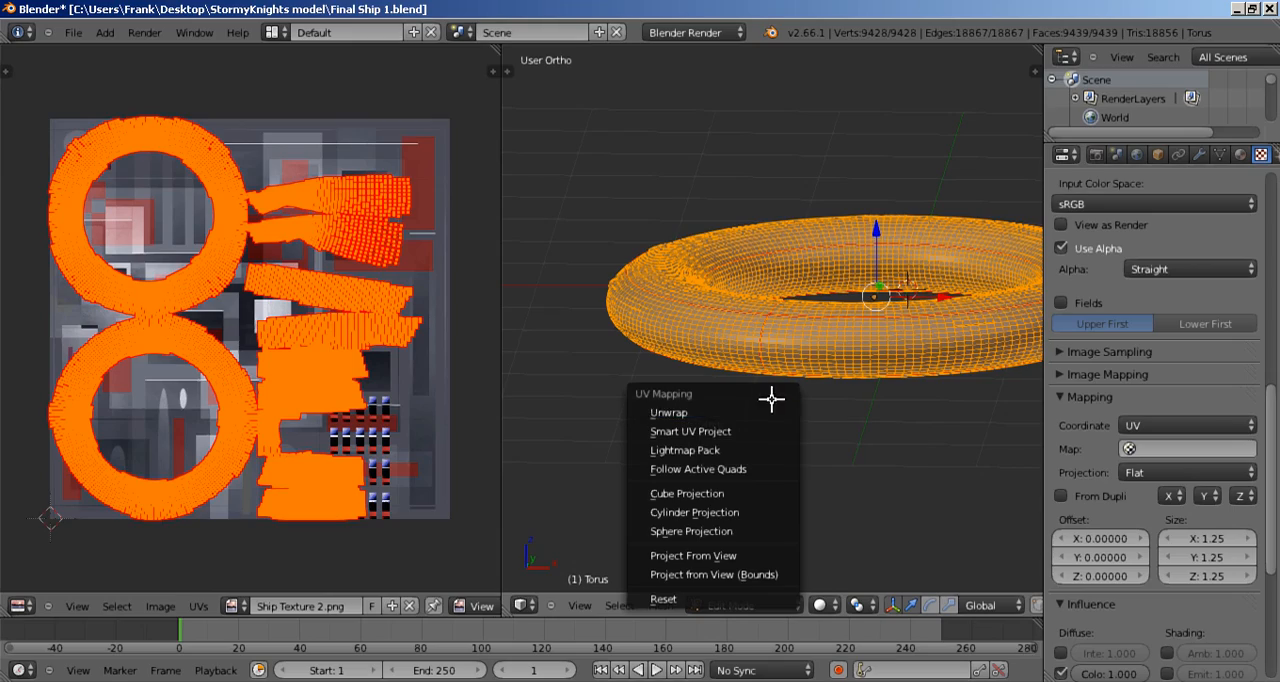
pyautogui.click(724, 412)
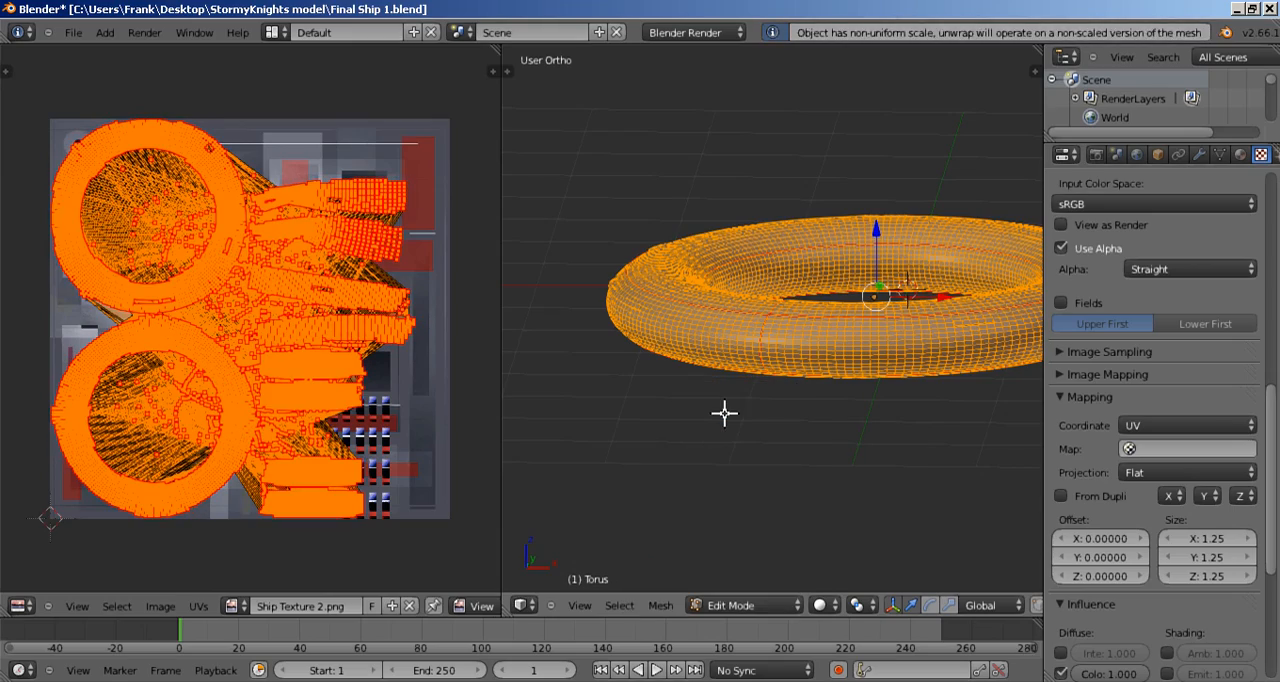
pyautogui.scroll(5, 357, 412)
pyautogui.scroll(-6, 355, 403)
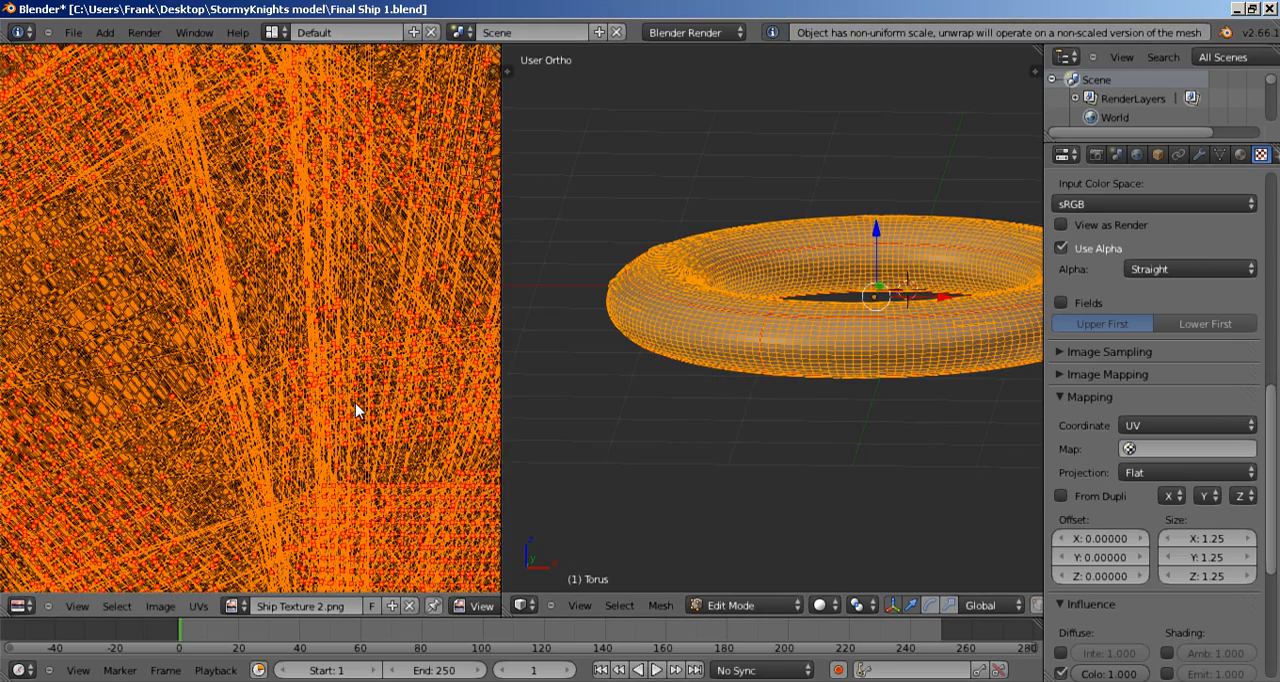
# Step: Apply Smart UV Project to the whole ring with angle limit 66.00, island margin 0.00 and area weight 0.00
pyautogui.moveTo(770, 345)
pyautogui.mouseDown(button='middle')
pyautogui.moveTo(806, 466)
pyautogui.moveTo(766, 331)
pyautogui.mouseUp(button='middle')
pyautogui.press('u')
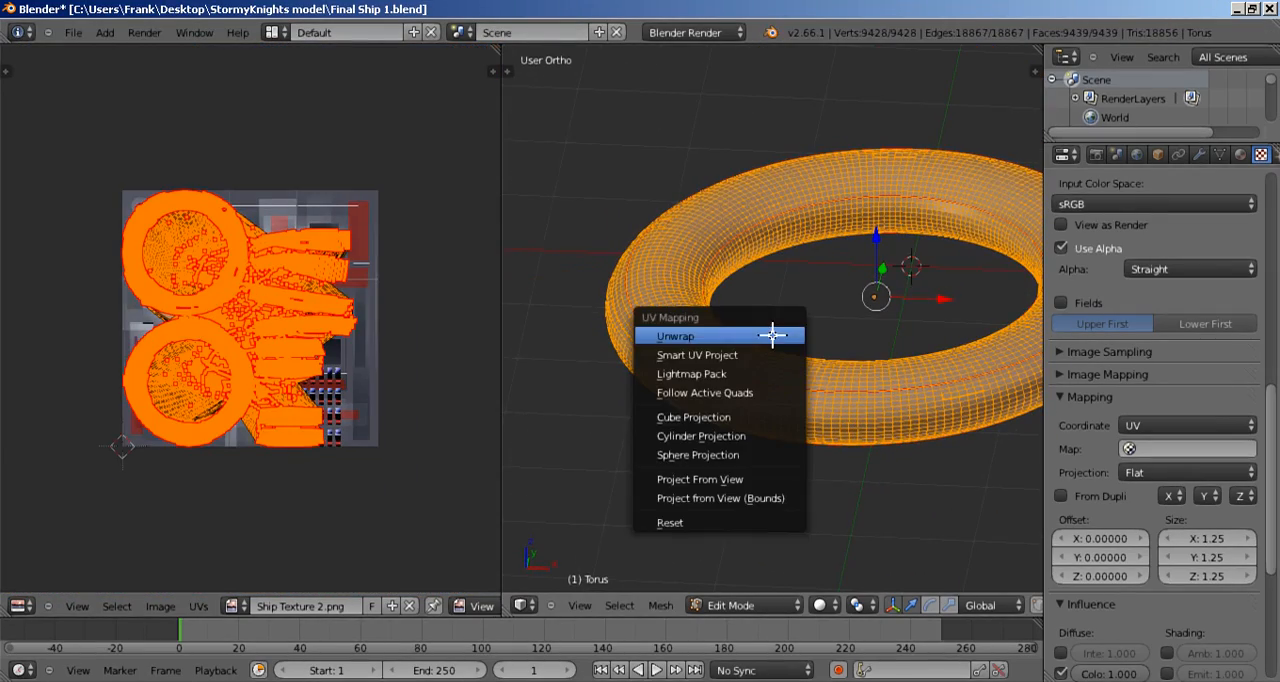
pyautogui.click(727, 355)
pyautogui.click(729, 450)
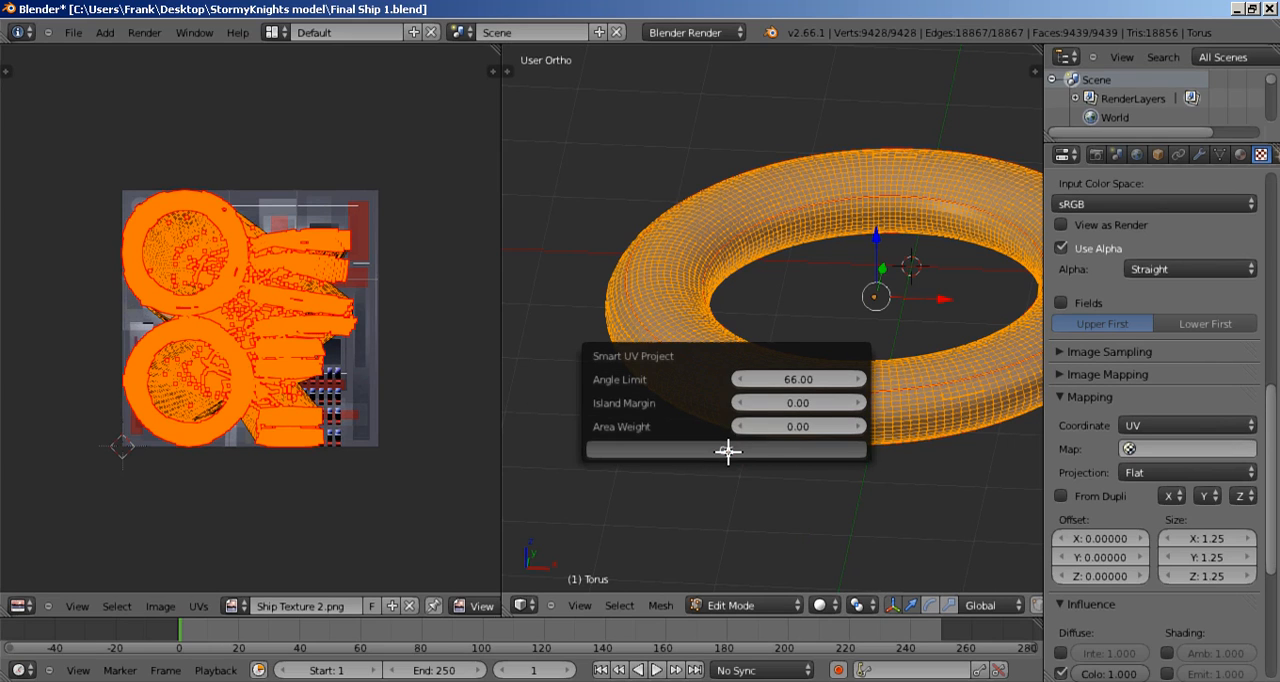
pyautogui.scroll(6, 329, 443)
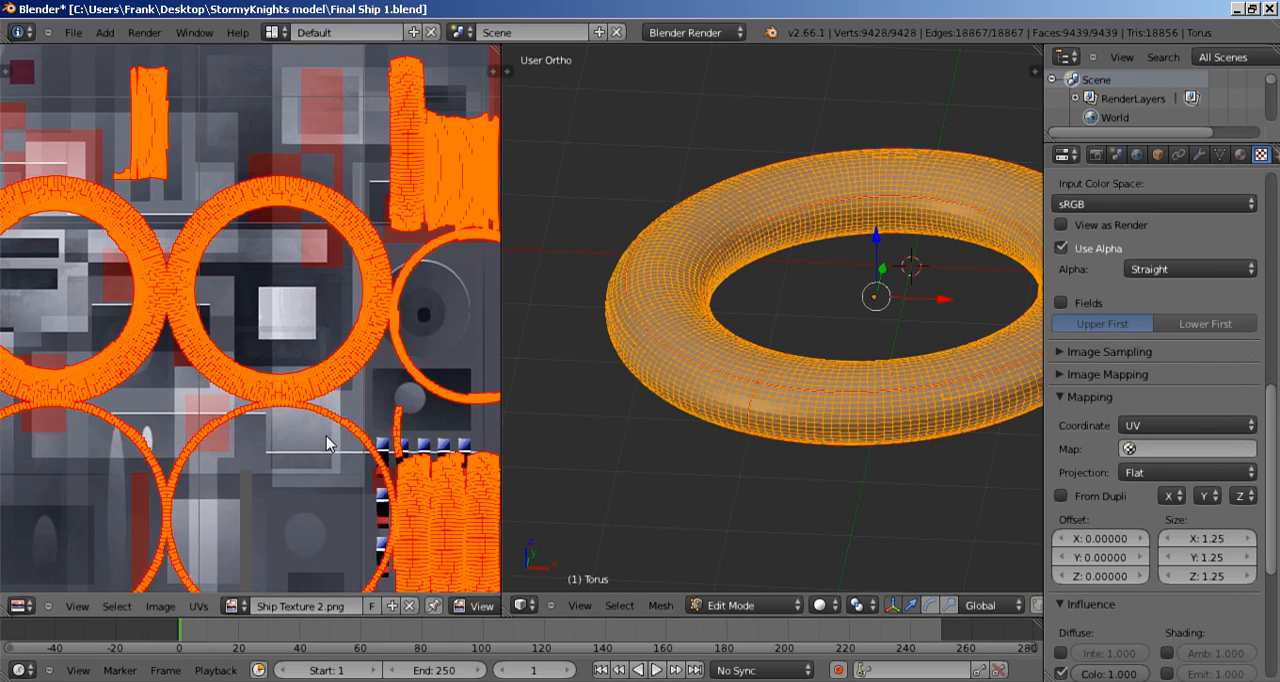
# Step: Widen the UV editor and examine how the ring's UV islands lie over the ship texture
pyautogui.moveTo(501, 420); pyautogui.dragTo(858, 451)
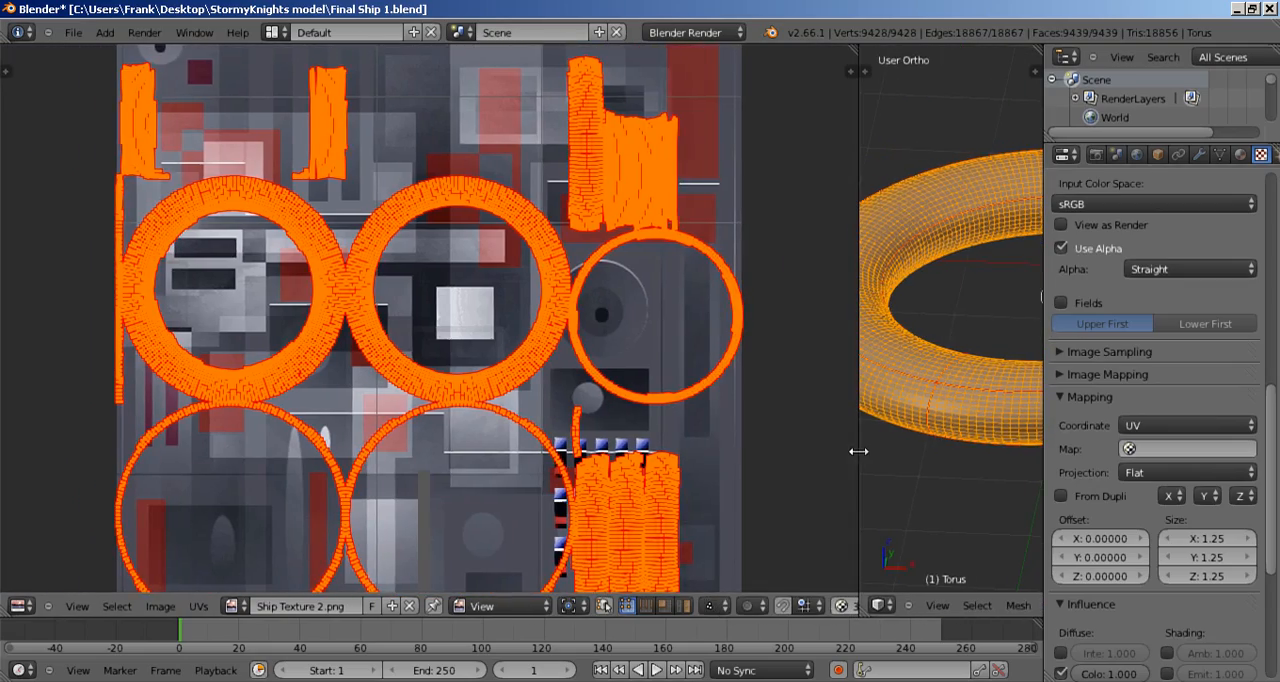
pyautogui.moveTo(718, 452); pyautogui.dragTo(637, 316, button='middle')
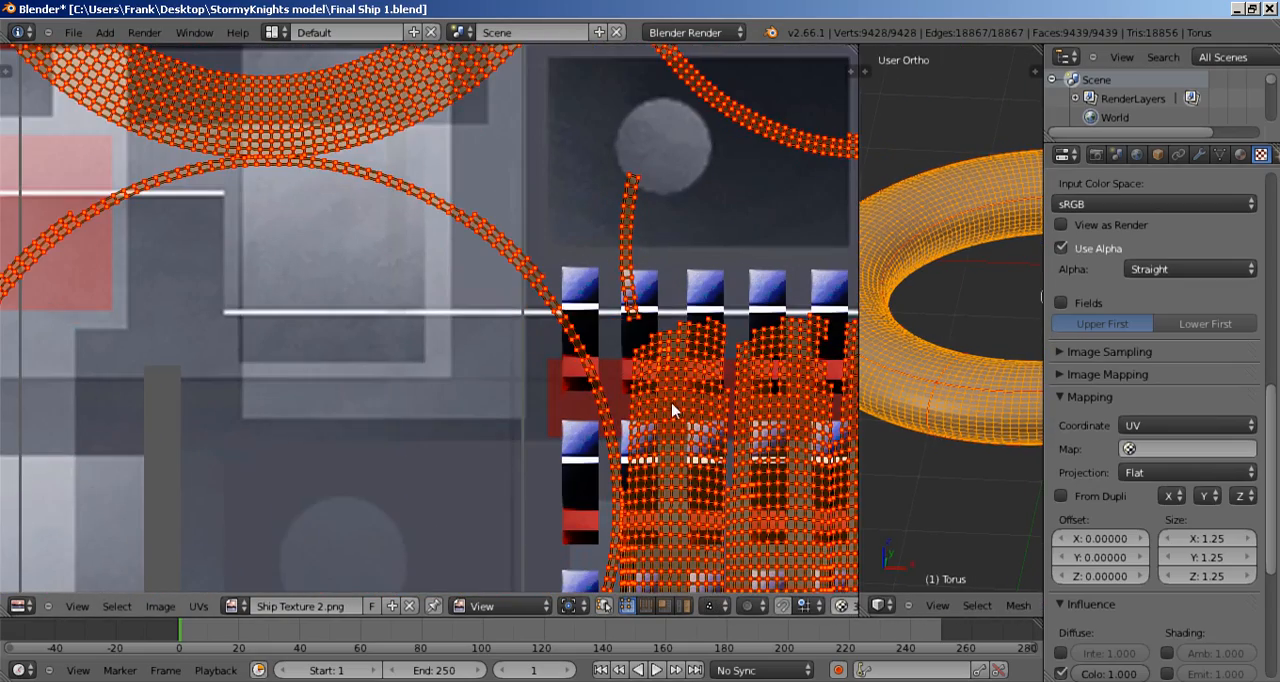
pyautogui.scroll(4, 672, 410)
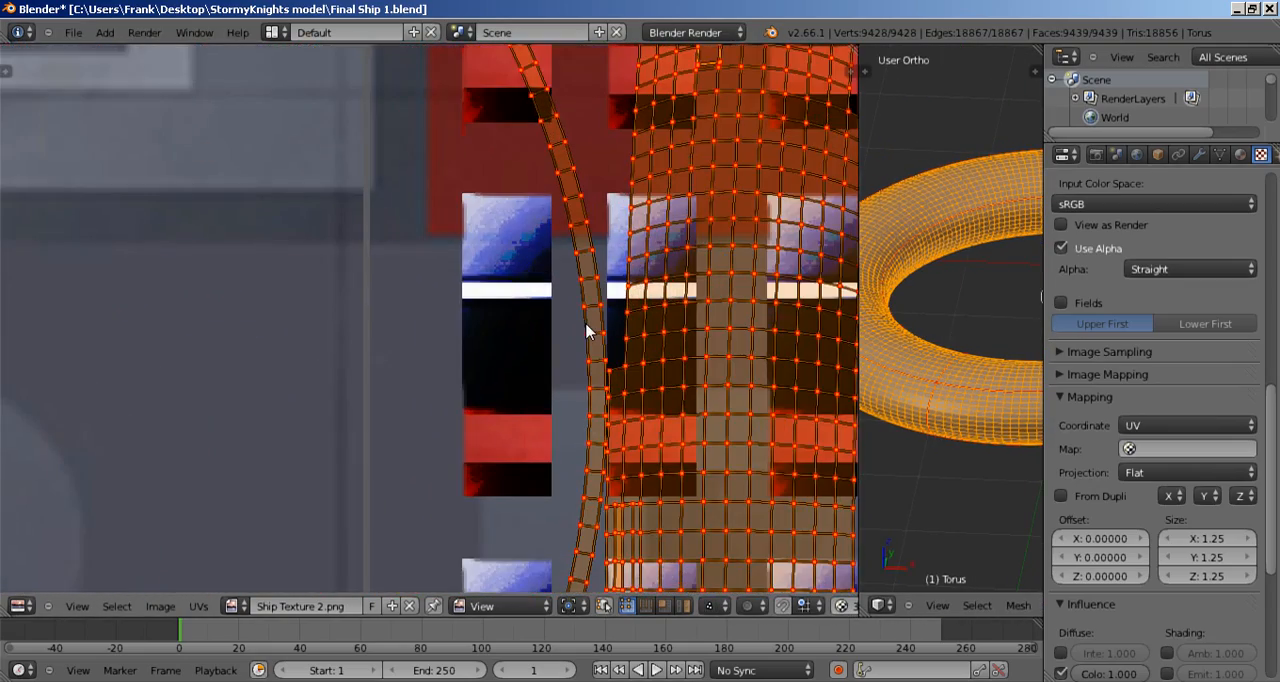
pyautogui.scroll(-5, 589, 330)
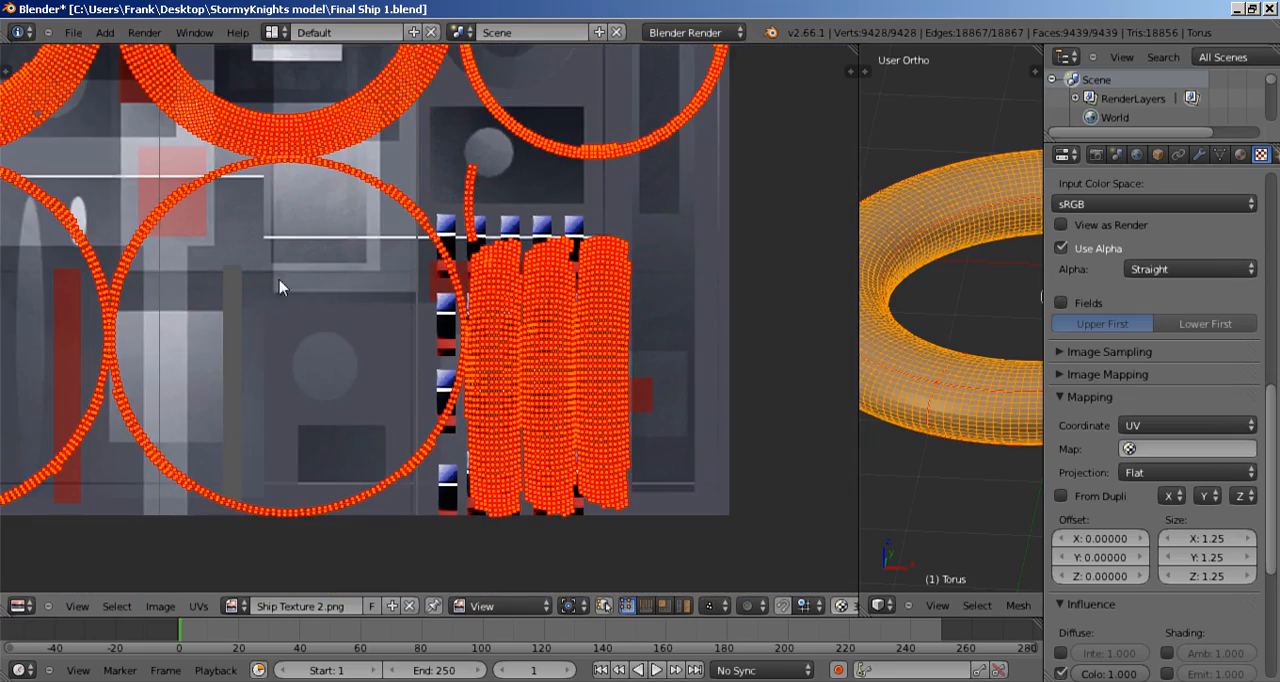
pyautogui.moveTo(279, 287); pyautogui.dragTo(602, 446, button='middle')
pyautogui.scroll(-3, 518, 322)
pyautogui.moveTo(489, 240); pyautogui.dragTo(486, 334, button='middle')
pyautogui.scroll(5, 488, 347)
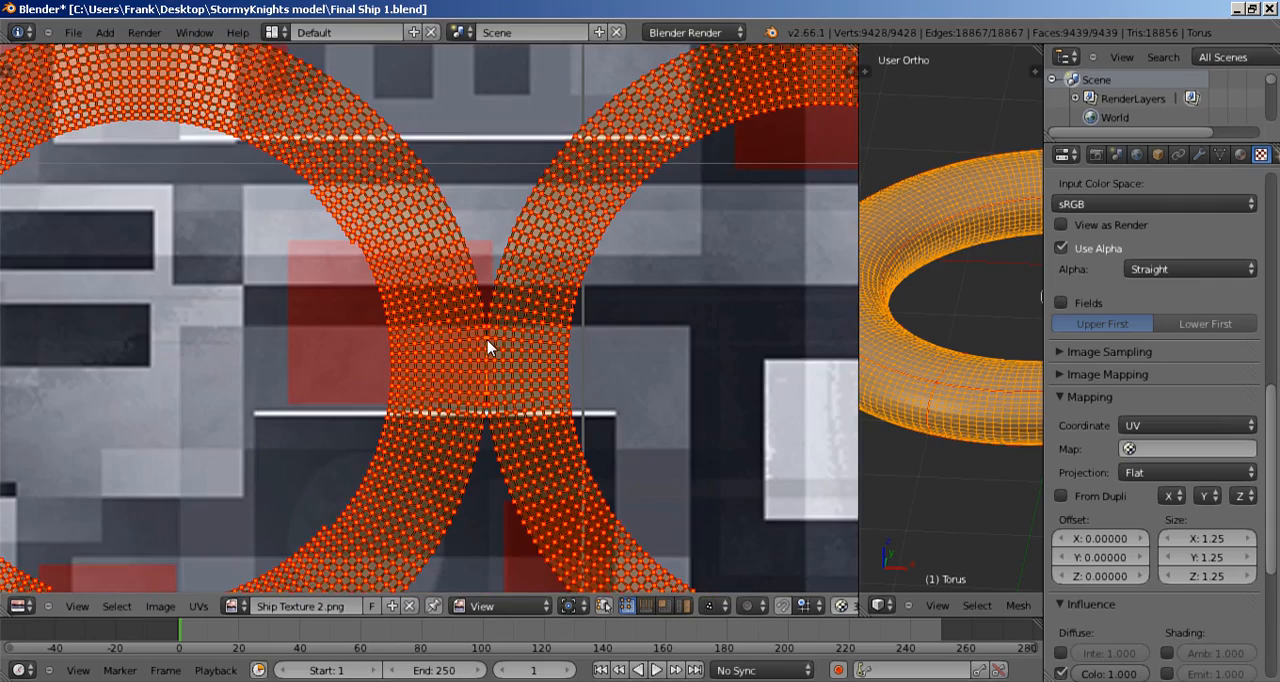
pyautogui.scroll(-2, 488, 347)
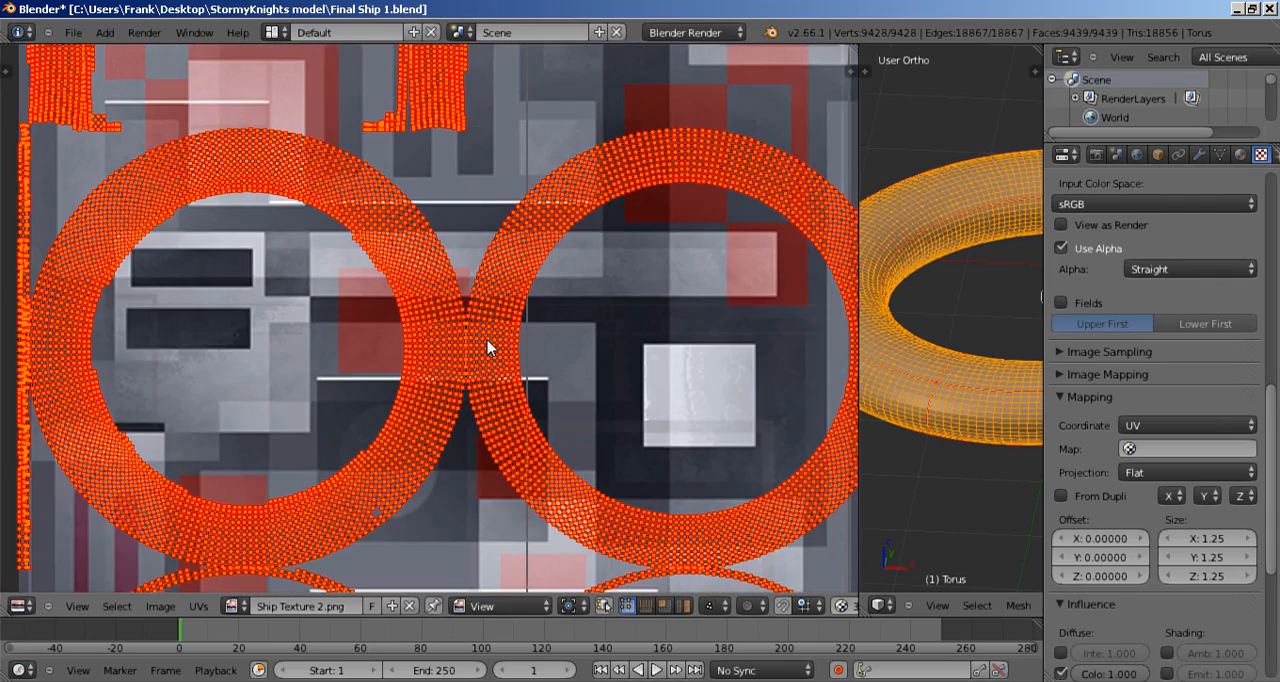
# Step: Widen the 3D view and clear the mesh selection to expose the raised strip on the ring's outer side
pyautogui.moveTo(860, 466); pyautogui.dragTo(311, 445)
pyautogui.scroll(3, 557, 380)
pyautogui.scroll(-2, 563, 390)
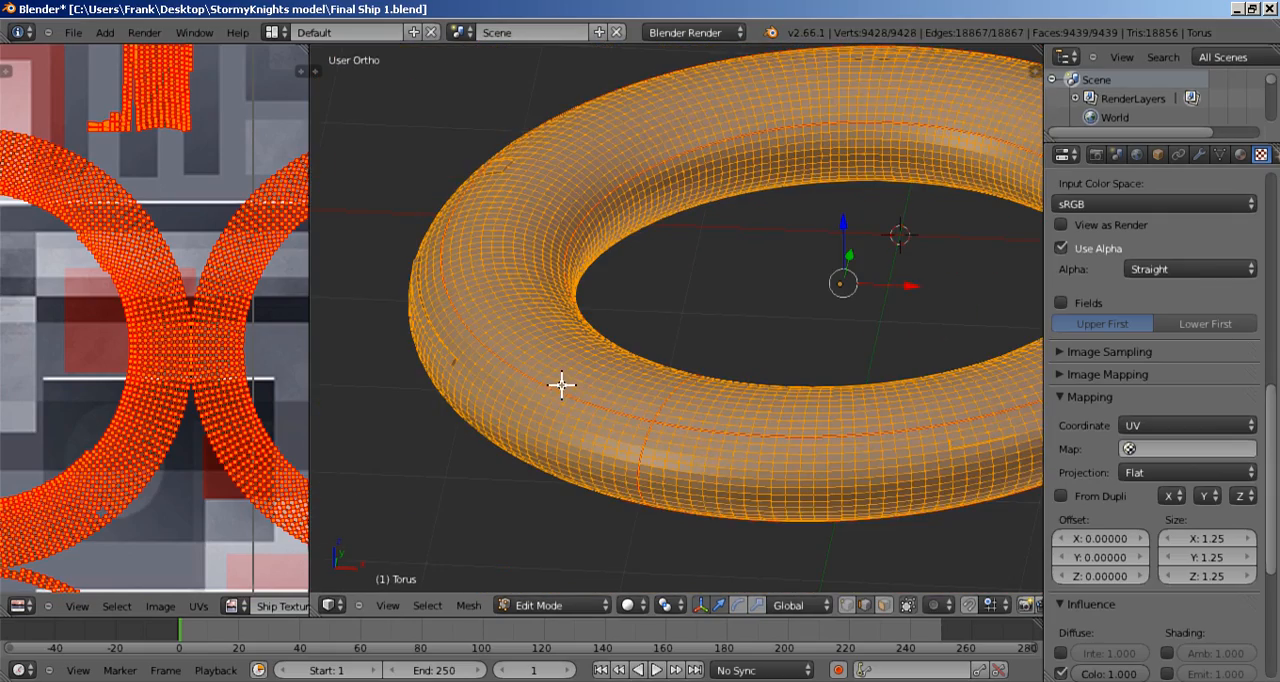
pyautogui.press('a')
pyautogui.moveTo(563, 383); pyautogui.dragTo(676, 358, button='middle')
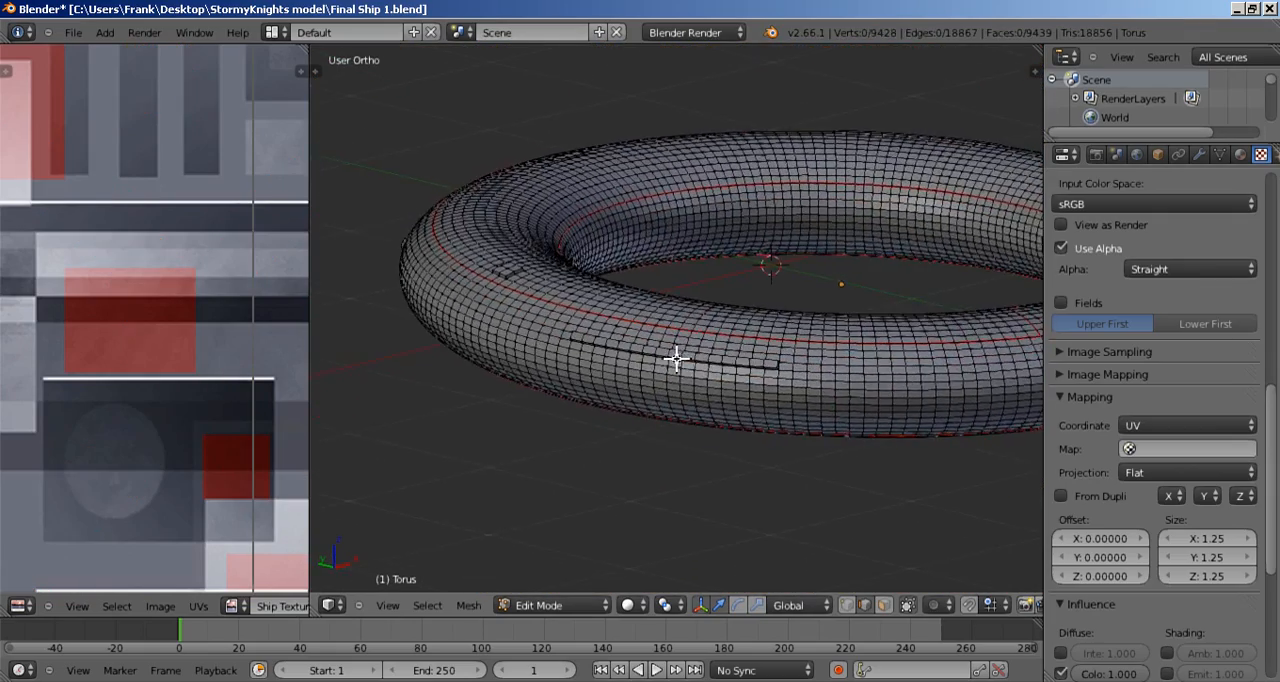
pyautogui.scroll(5, 676, 358)
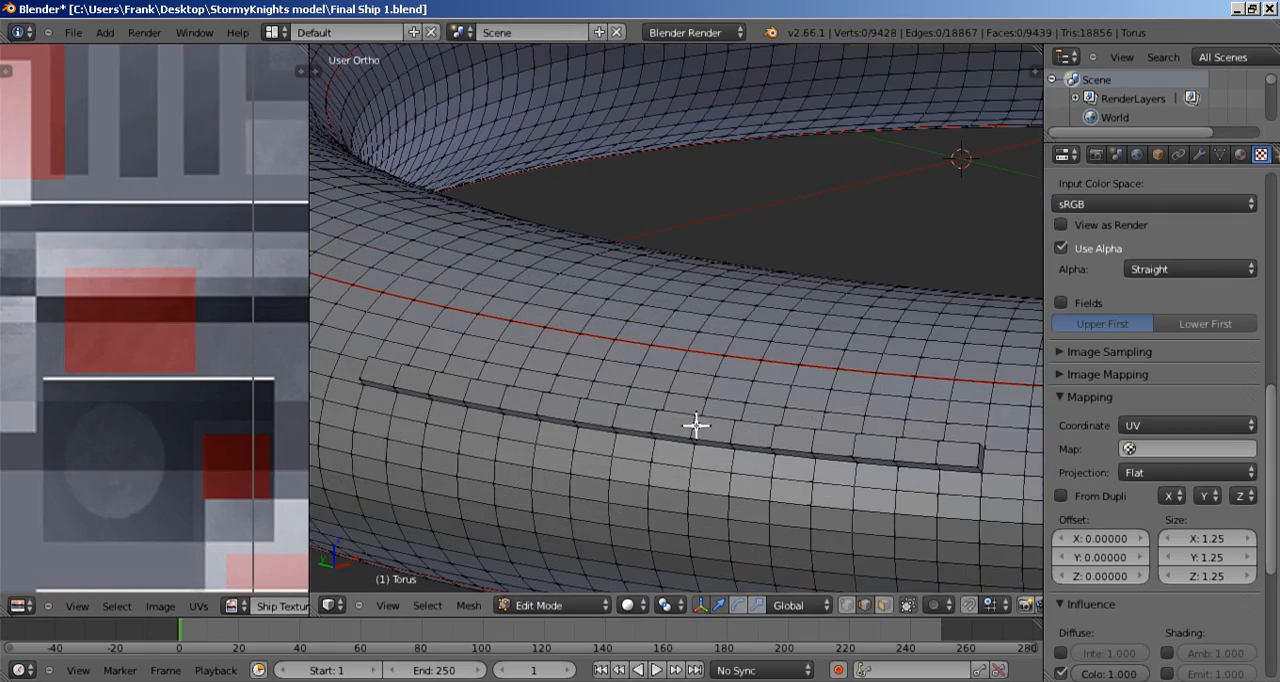
pyautogui.moveTo(696, 425); pyautogui.dragTo(666, 367, button='middle')
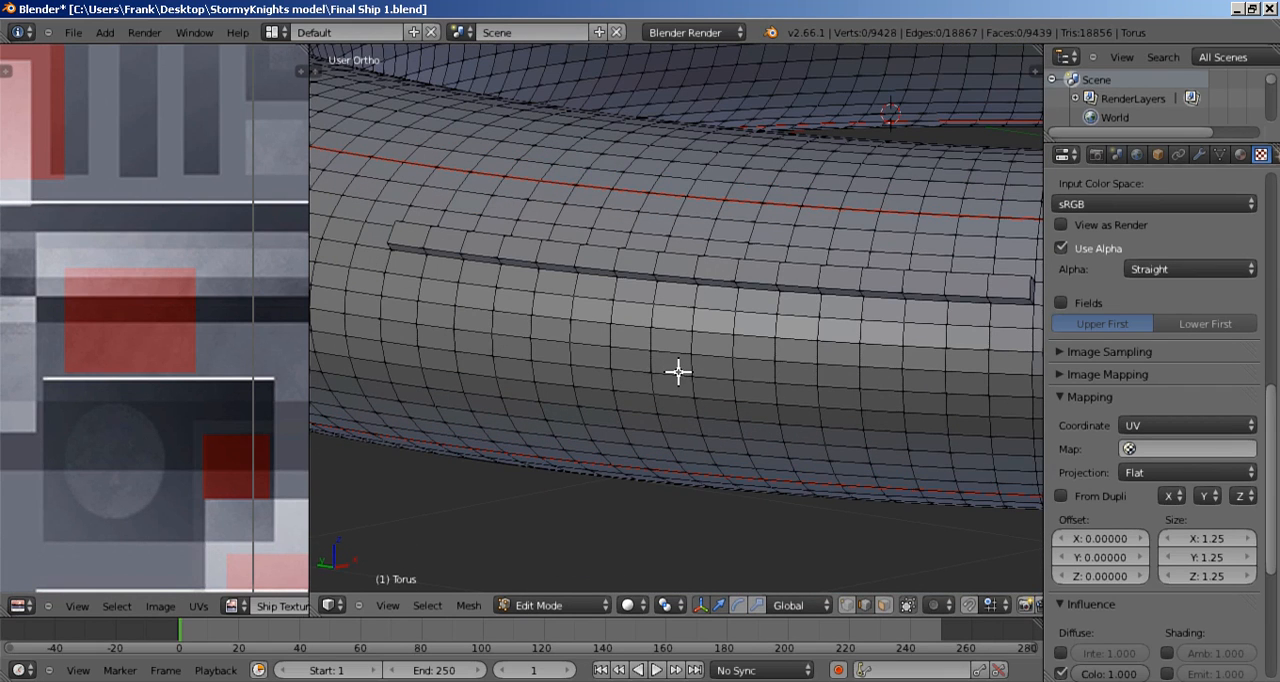
# Step: Select consecutive edges along the lower base of the raised strip on the ring's outer side, starting near its middle
pyautogui.rightClick(680, 287)
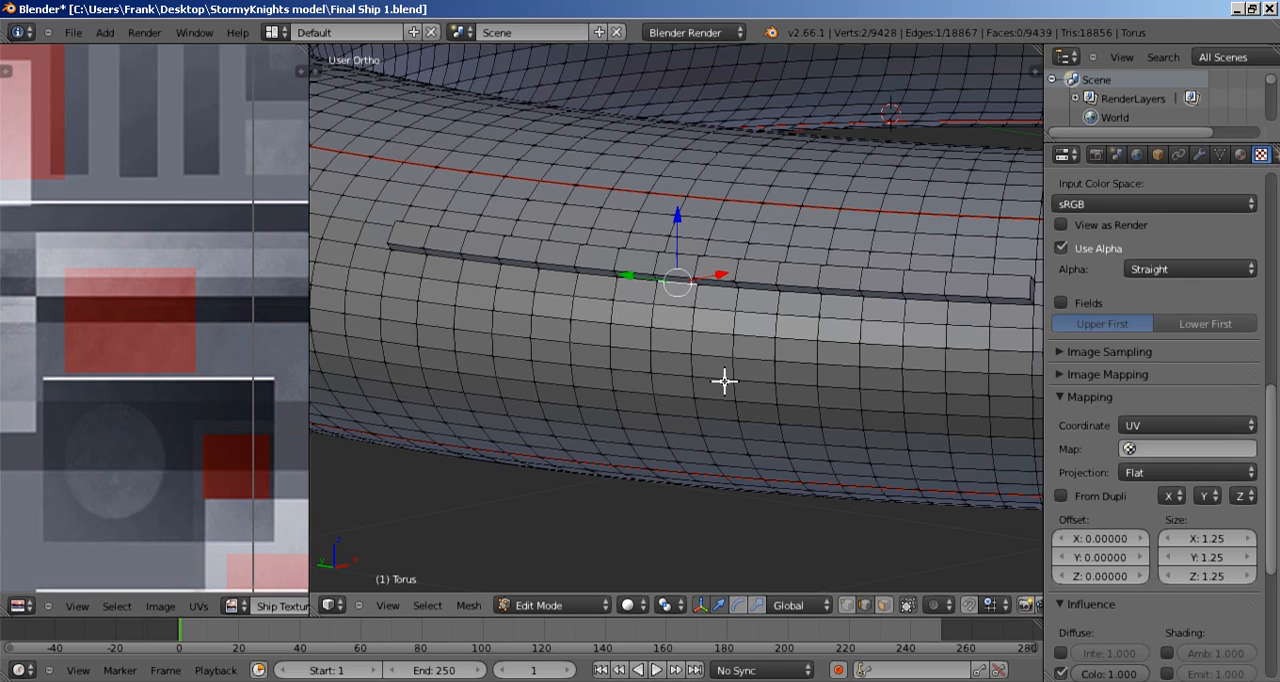
pyautogui.moveTo(722, 381); pyautogui.dragTo(741, 341, button='middle')
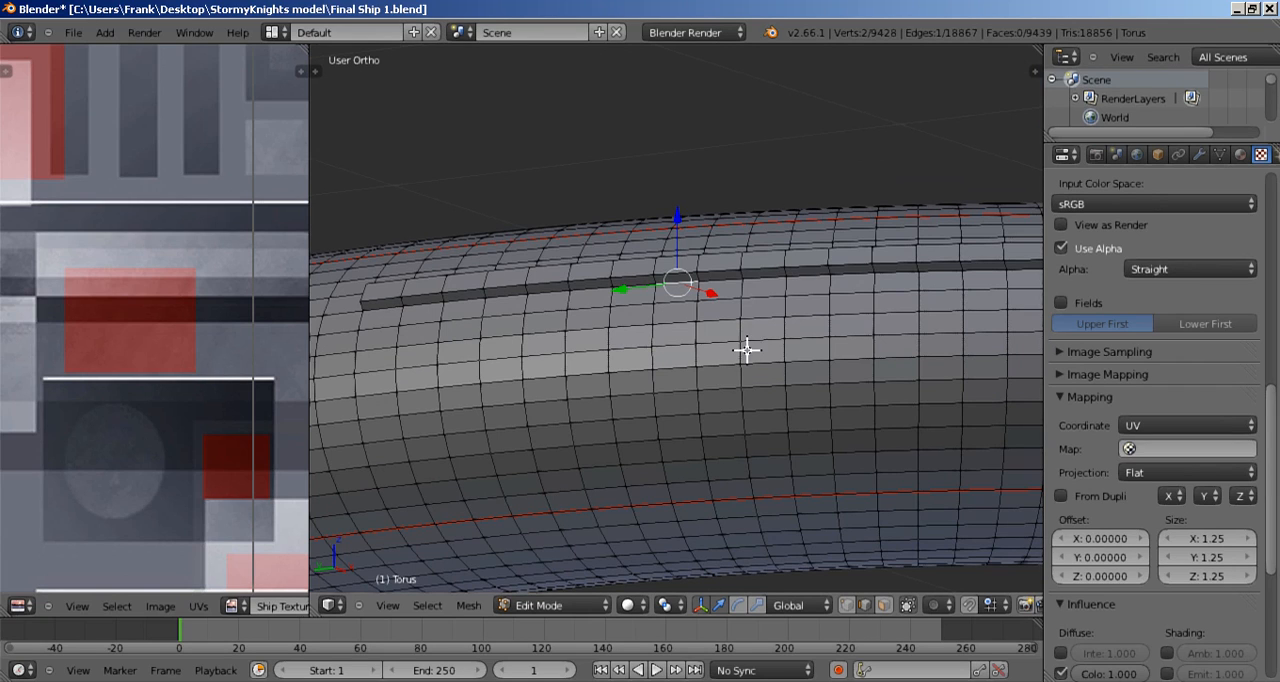
pyautogui.keyDown('shift'); pyautogui.rightClick(738, 281); pyautogui.keyUp('shift')
pyautogui.keyDown('shift'); pyautogui.rightClick(790, 278); pyautogui.keyUp('shift')
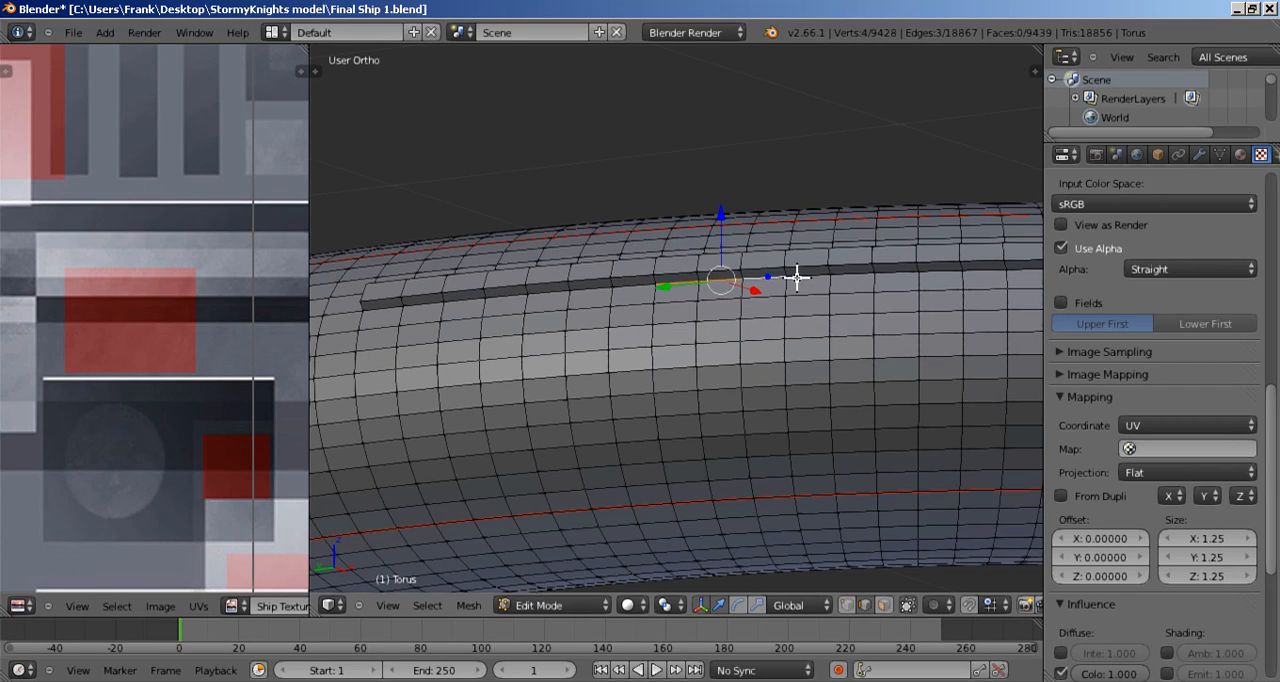
pyautogui.keyDown('shift'); pyautogui.rightClick(838, 279); pyautogui.keyUp('shift')
pyautogui.keyDown('shift'); pyautogui.rightClick(885, 276); pyautogui.keyUp('shift')
pyautogui.keyDown('shift'); pyautogui.rightClick(922, 273); pyautogui.keyUp('shift')
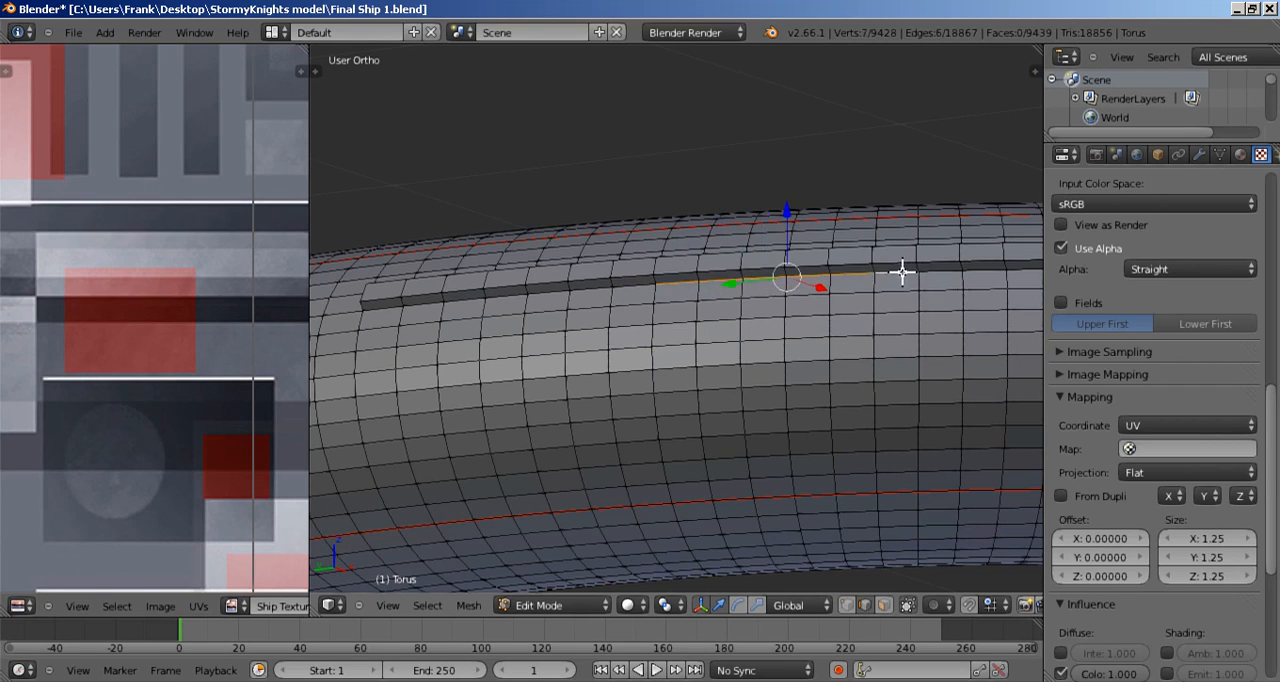
# Step: Extend the edge selection to the strip's end and around its corner, deselecting the stray edge on the raised part
pyautogui.moveTo(935, 275); pyautogui.dragTo(654, 374, button='middle')
pyautogui.keyDown('shift'); pyautogui.rightClick(690, 366); pyautogui.keyUp('shift')
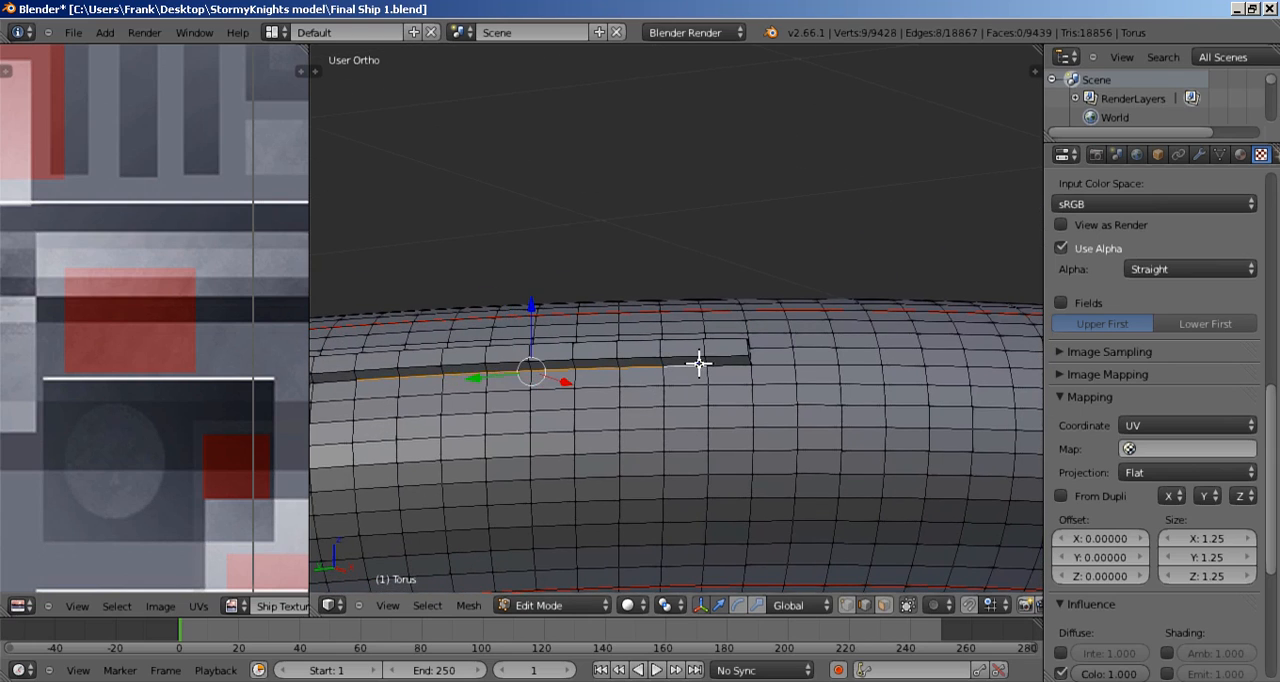
pyautogui.keyDown('shift'); pyautogui.rightClick(731, 358); pyautogui.keyUp('shift')
pyautogui.keyDown('shift'); pyautogui.rightClick(731, 366); pyautogui.keyUp('shift')
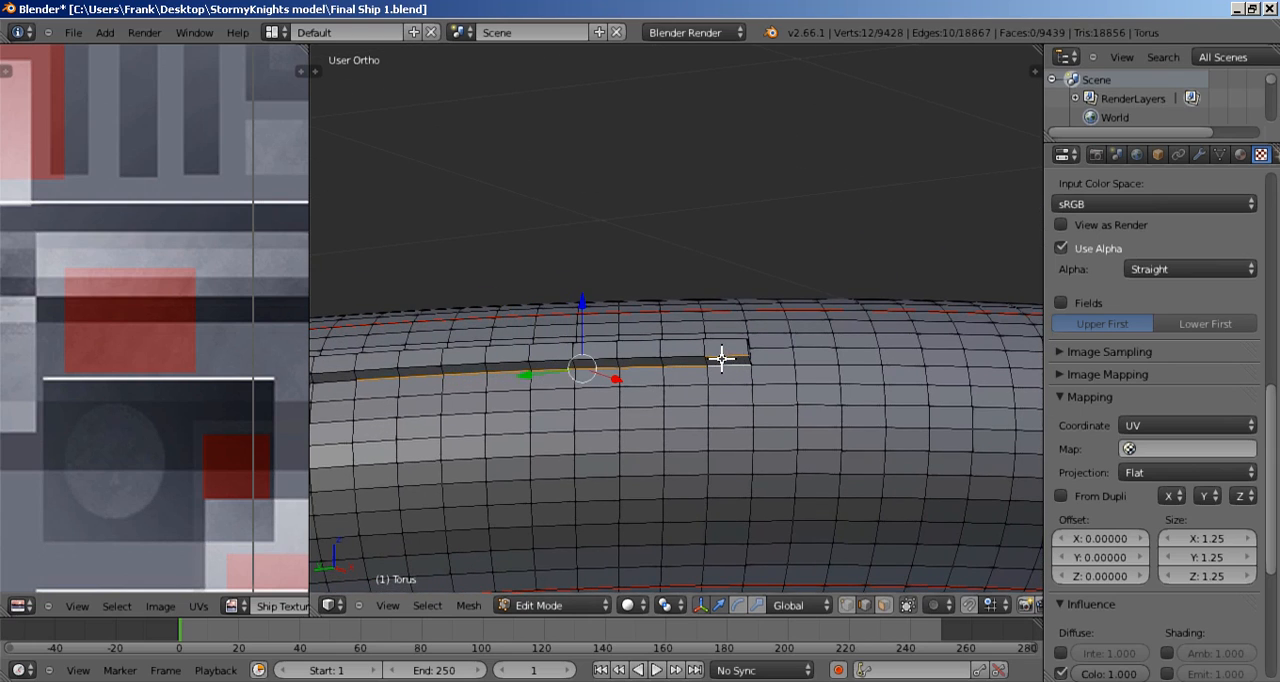
pyautogui.keyDown('shift'); pyautogui.rightClick(722, 358); pyautogui.keyUp('shift')
pyautogui.moveTo(794, 371); pyautogui.dragTo(603, 471, button='middle')
pyautogui.keyDown('shift'); pyautogui.rightClick(590, 470); pyautogui.keyUp('shift')
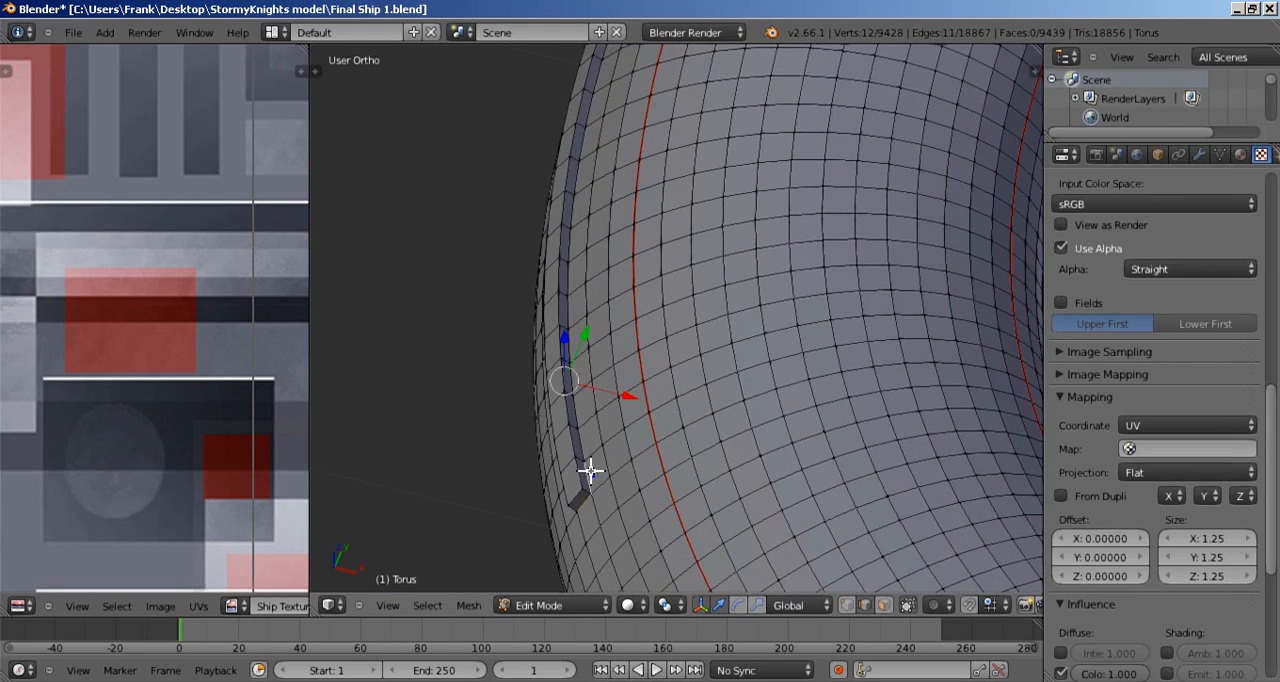
# Step: Add the first edges along the strip's upper base to the selection, working back from the corner
pyautogui.keyDown('shift'); pyautogui.rightClick(591, 444); pyautogui.keyUp('shift')
pyautogui.keyDown('shift'); pyautogui.rightClick(586, 446); pyautogui.keyUp('shift')
pyautogui.keyDown('shift'); pyautogui.rightClick(581, 438); pyautogui.keyUp('shift')
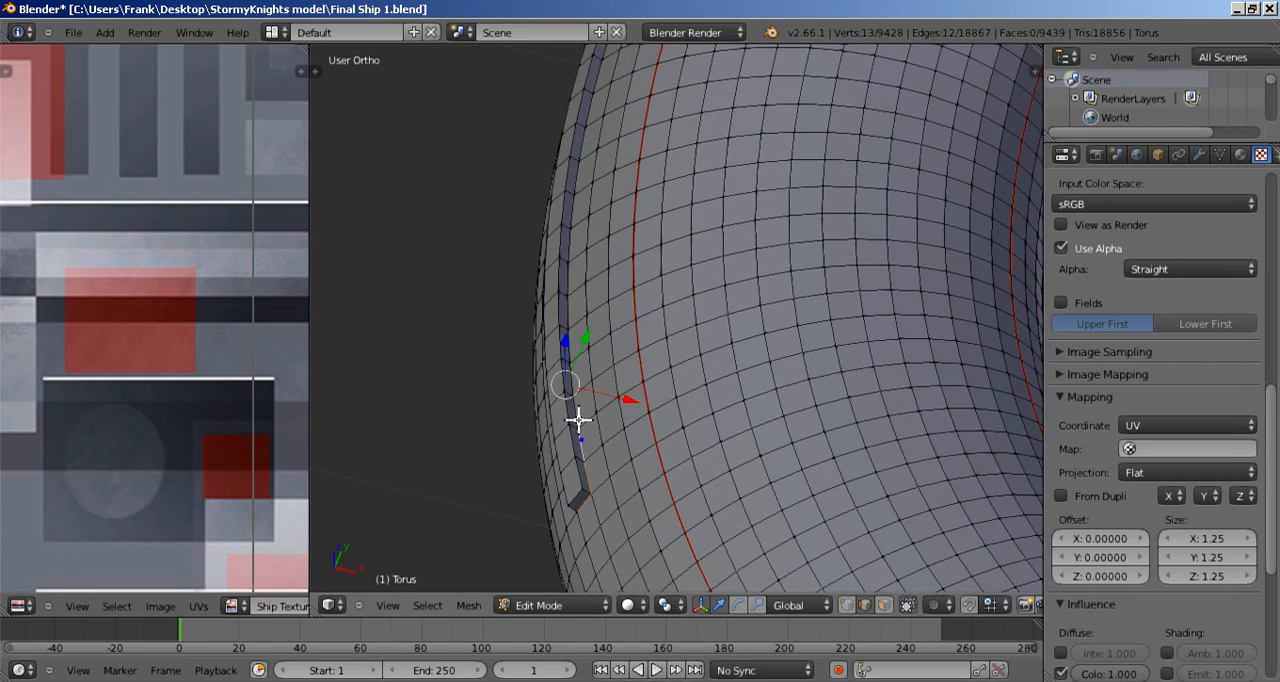
pyautogui.keyDown('shift'); pyautogui.rightClick(574, 407); pyautogui.keyUp('shift')
pyautogui.keyDown('shift'); pyautogui.rightClick(570, 374); pyautogui.keyUp('shift')
pyautogui.keyDown('shift'); pyautogui.rightClick(566, 372); pyautogui.keyUp('shift')
pyautogui.keyDown('shift'); pyautogui.rightClick(575, 373); pyautogui.keyUp('shift')
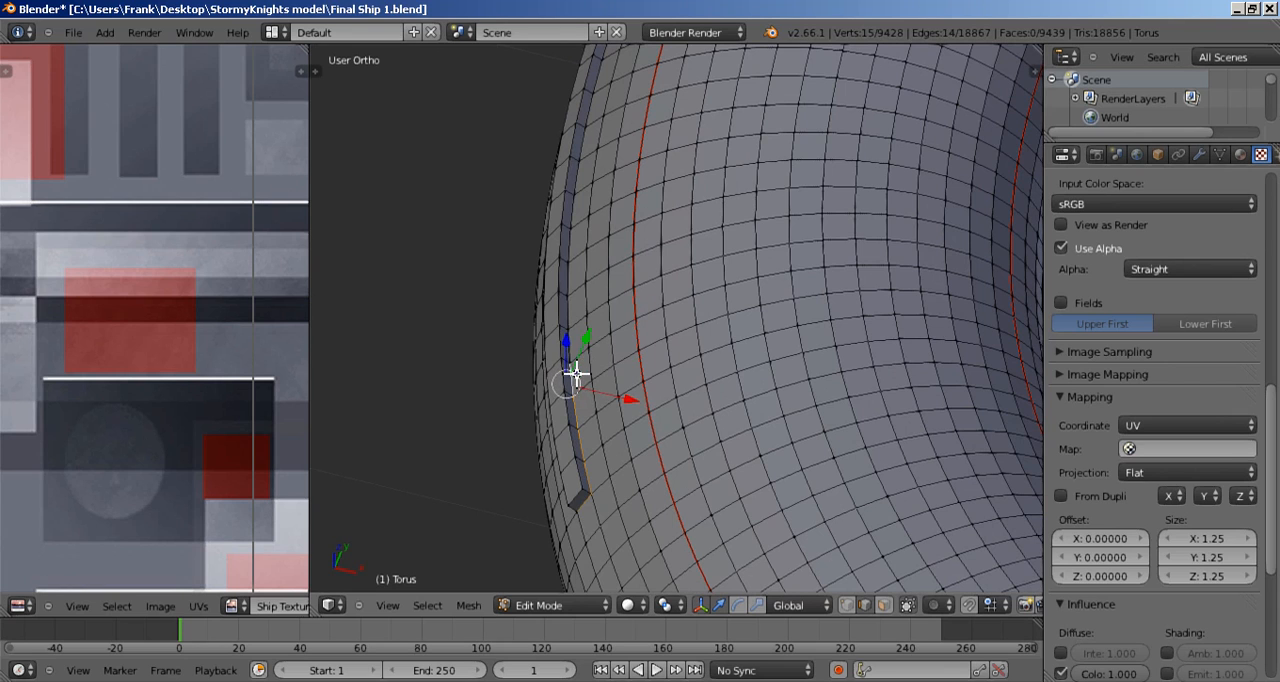
# Step: Continue the edge selection edge by edge through the middle stretch of the strip's upper base
pyautogui.scroll(3, 589, 391)
pyautogui.keyDown('shift'); pyautogui.moveTo(577, 381); pyautogui.dragTo(691, 429, button='middle'); pyautogui.keyUp('shift')
pyautogui.keyDown('shift'); pyautogui.rightClick(614, 395); pyautogui.keyUp('shift')
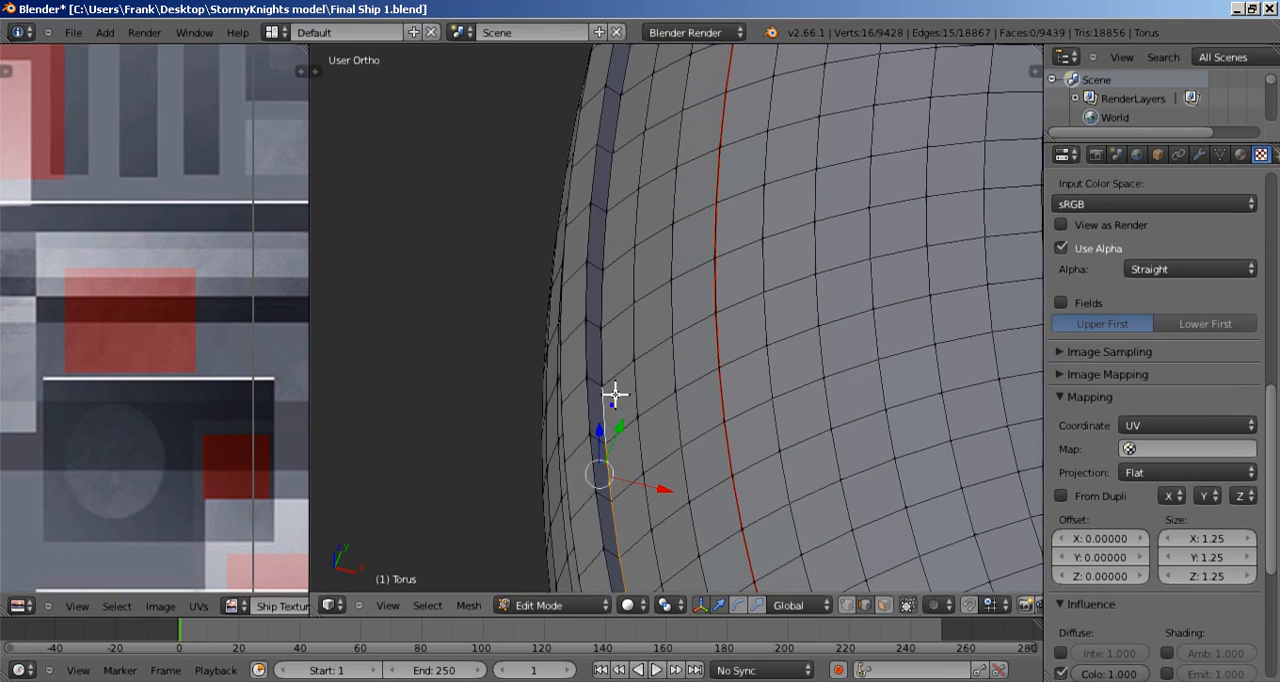
pyautogui.keyDown('shift'); pyautogui.rightClick(617, 359); pyautogui.keyUp('shift')
pyautogui.keyDown('shift'); pyautogui.rightClick(626, 368); pyautogui.keyUp('shift')
pyautogui.keyDown('shift'); pyautogui.rightClick(604, 346); pyautogui.keyUp('shift')
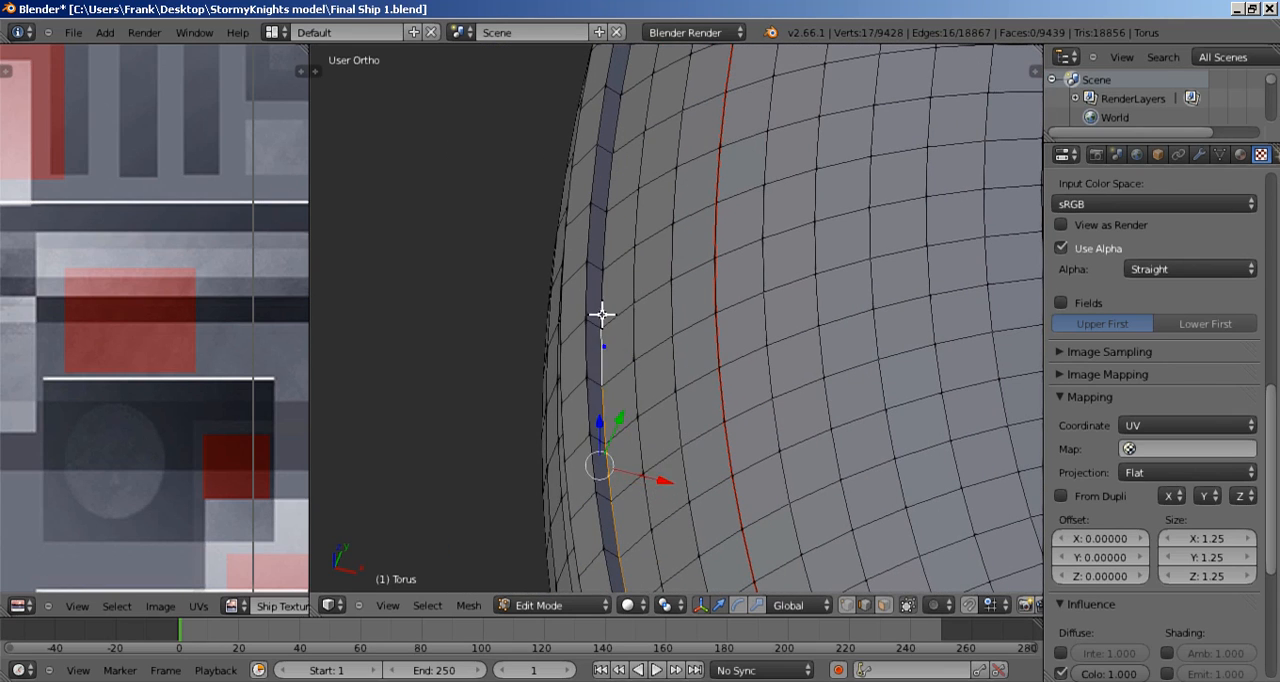
pyautogui.keyDown('shift'); pyautogui.rightClick(598, 291); pyautogui.keyUp('shift')
pyautogui.keyDown('shift'); pyautogui.rightClick(606, 203); pyautogui.keyUp('shift')
pyautogui.keyDown('shift'); pyautogui.rightClick(618, 150); pyautogui.keyUp('shift')
pyautogui.keyDown('shift'); pyautogui.rightClick(609, 128); pyautogui.keyUp('shift')
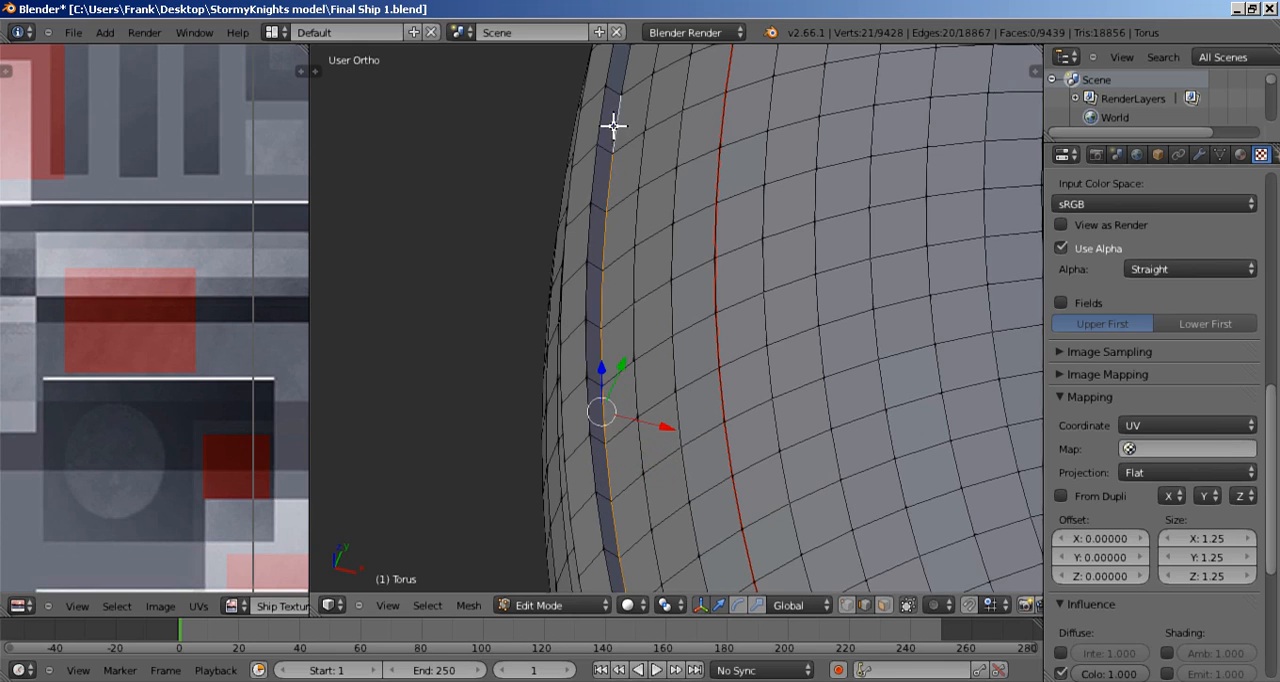
# Step: Add the remaining upper base edges up to the strip's far end to the selection
pyautogui.keyDown('shift'); pyautogui.moveTo(659, 144); pyautogui.dragTo(662, 500, button='middle'); pyautogui.keyUp('shift')
pyautogui.keyDown('shift'); pyautogui.rightClick(627, 407); pyautogui.keyUp('shift')
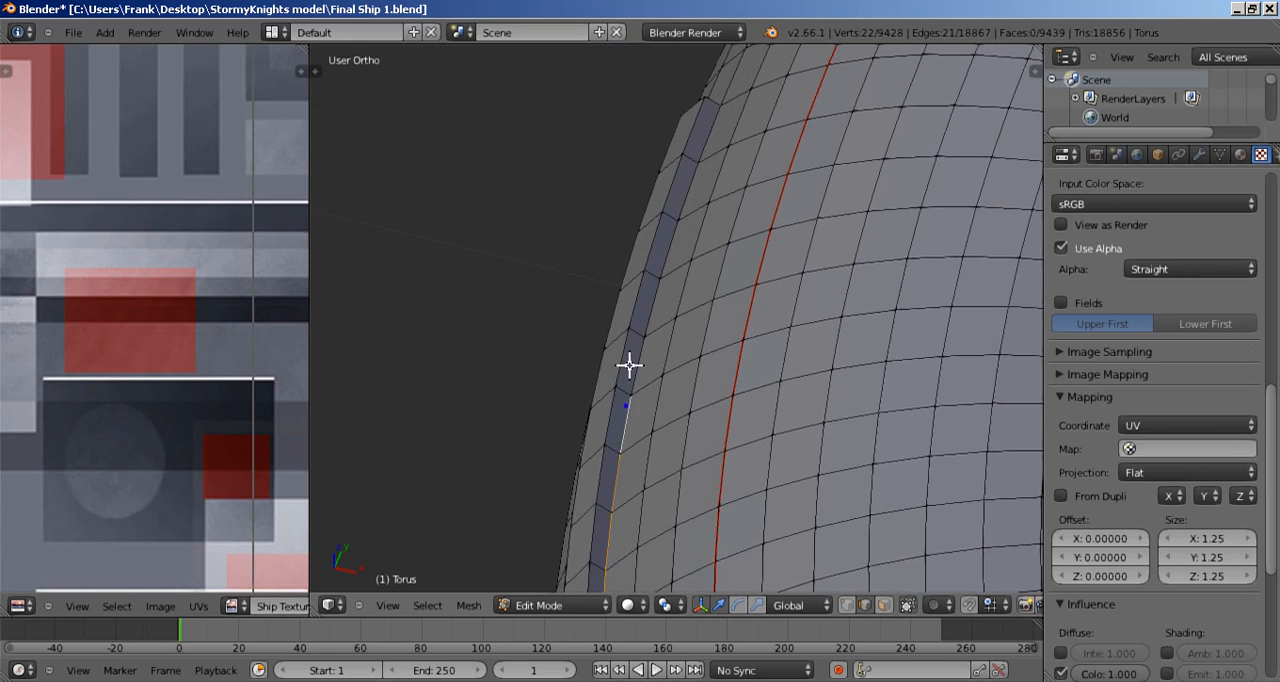
pyautogui.keyDown('shift'); pyautogui.rightClick(638, 363); pyautogui.keyUp('shift')
pyautogui.keyDown('shift'); pyautogui.rightClick(656, 300); pyautogui.keyUp('shift')
pyautogui.keyDown('shift'); pyautogui.rightClick(670, 245); pyautogui.keyUp('shift')
pyautogui.keyDown('shift'); pyautogui.rightClick(700, 194); pyautogui.keyUp('shift')
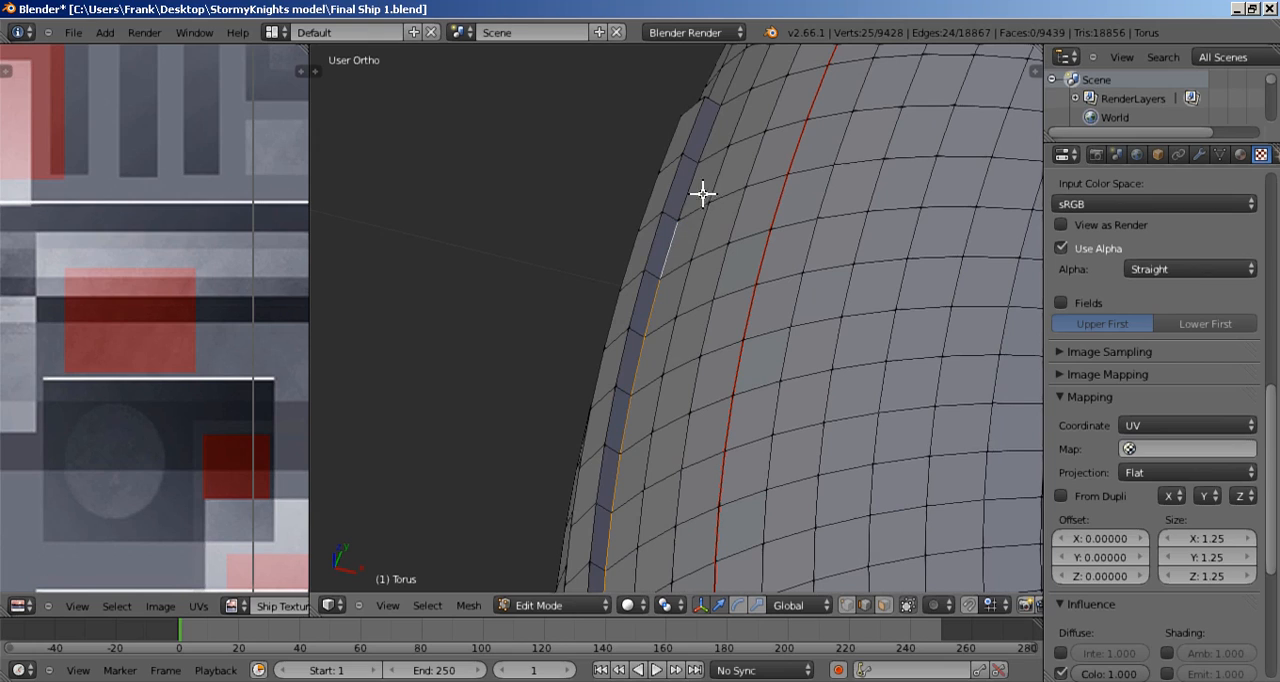
pyautogui.keyDown('shift'); pyautogui.rightClick(709, 156); pyautogui.keyUp('shift')
# Step: Carry the edge selection around the strip's far end and onto the first edges of its lower base
pyautogui.moveTo(720, 208); pyautogui.dragTo(749, 367, button='middle')
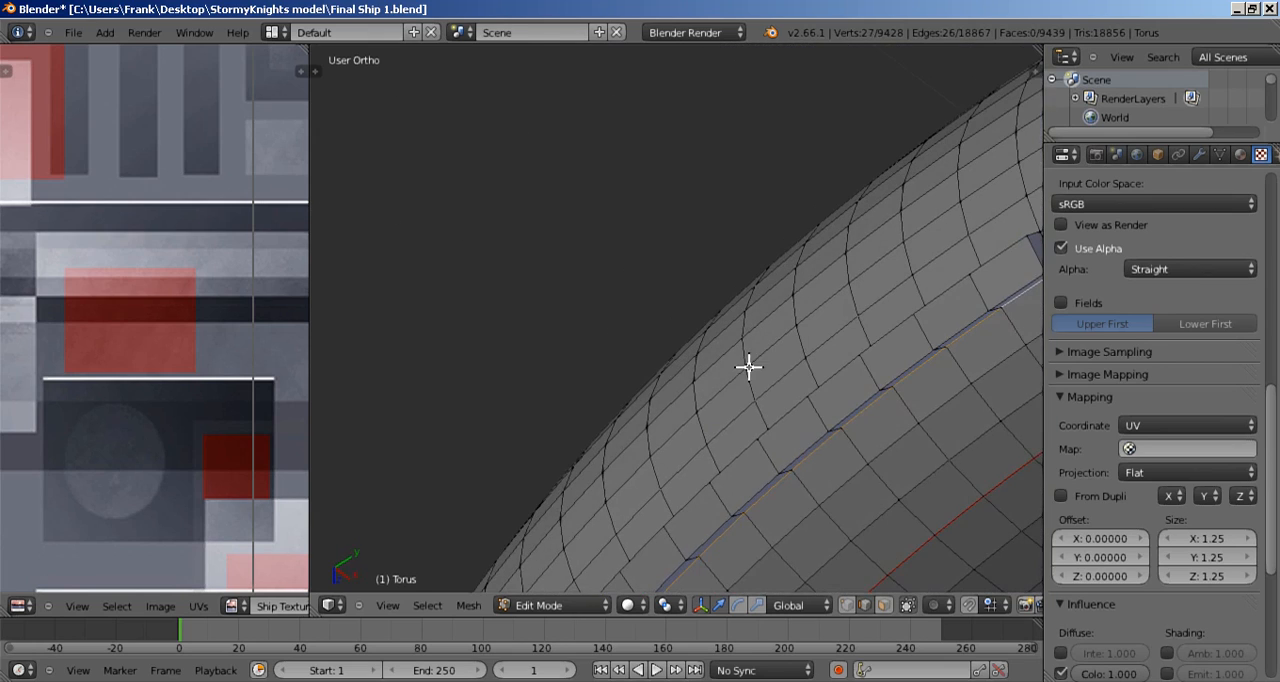
pyautogui.moveTo(846, 326); pyautogui.dragTo(789, 346, button='middle')
pyautogui.scroll(-3, 721, 352)
pyautogui.keyDown('shift'); pyautogui.moveTo(772, 460); pyautogui.dragTo(841, 337, button='middle'); pyautogui.keyUp('shift')
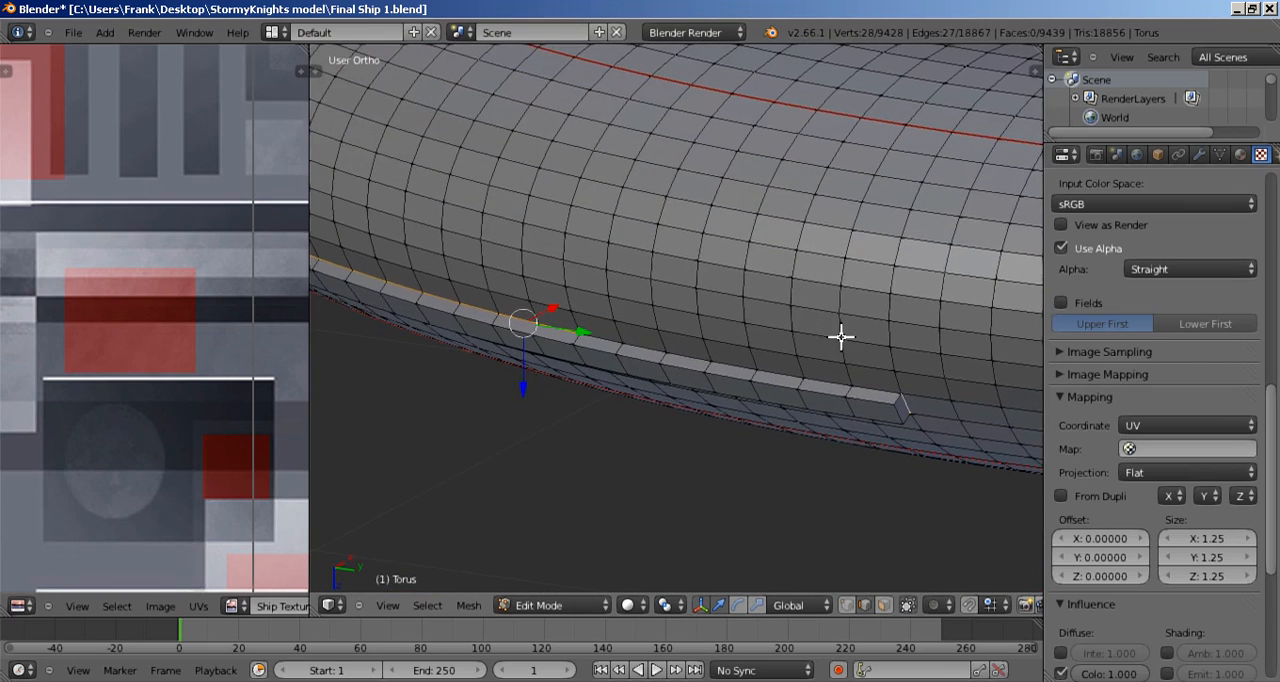
pyautogui.keyDown('shift'); pyautogui.moveTo(856, 398); pyautogui.dragTo(868, 378, button='middle'); pyautogui.keyUp('shift')
pyautogui.keyDown('shift'); pyautogui.rightClick(870, 368); pyautogui.keyUp('shift')
pyautogui.keyDown('shift'); pyautogui.rightClick(827, 361); pyautogui.keyUp('shift')
# Step: Select the remaining lower base edges to close the loop around the strip and mark the loop as a UV seam
pyautogui.keyDown('shift'); pyautogui.scroll(-1, 815, 358); pyautogui.keyUp('shift')
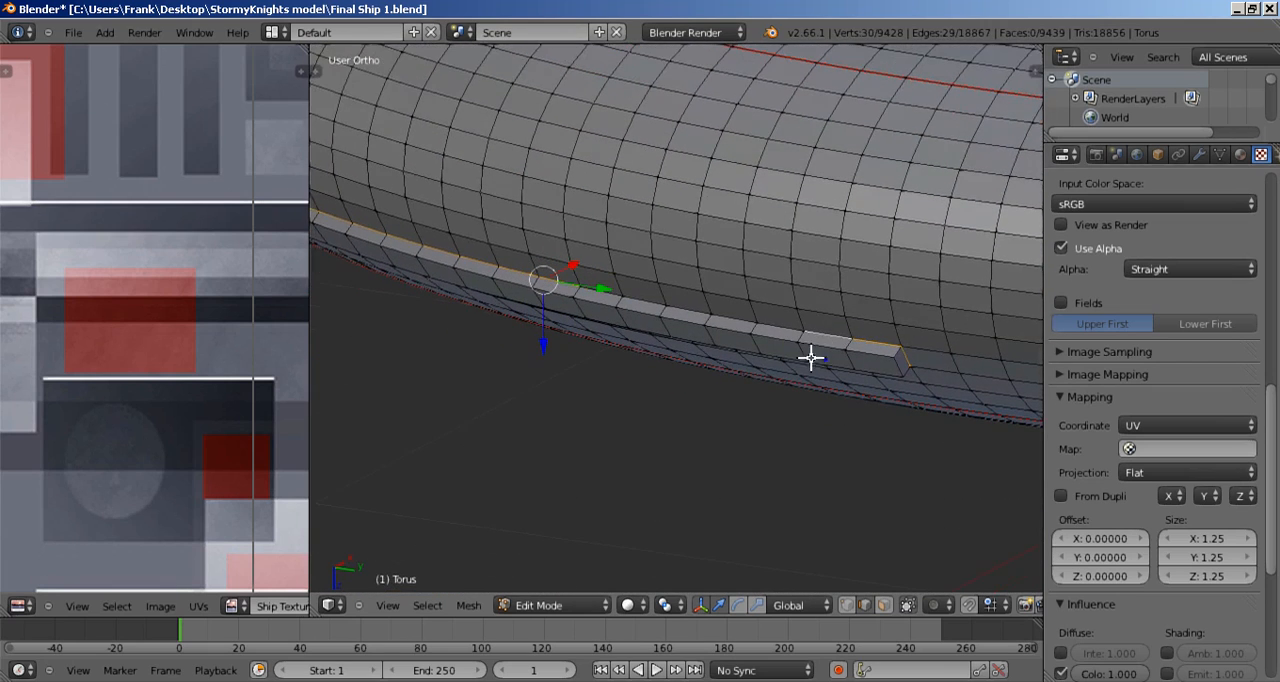
pyautogui.scroll(1, 777, 338)
pyautogui.scroll(-1, 778, 328)
pyautogui.keyDown('shift'); pyautogui.rightClick(777, 328); pyautogui.keyUp('shift')
pyautogui.keyDown('shift'); pyautogui.rightClick(737, 317); pyautogui.keyUp('shift')
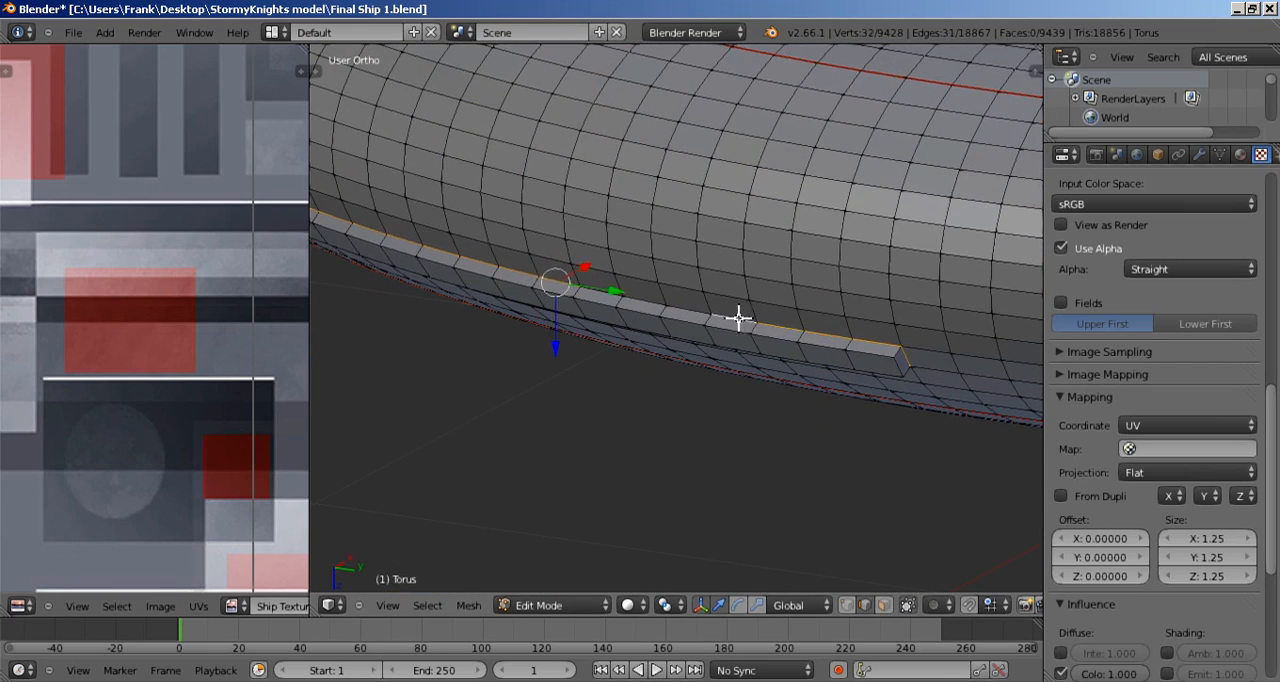
pyautogui.keyDown('shift'); pyautogui.rightClick(686, 306); pyautogui.keyUp('shift')
pyautogui.keyDown('shift'); pyautogui.rightClick(637, 298); pyautogui.keyUp('shift')
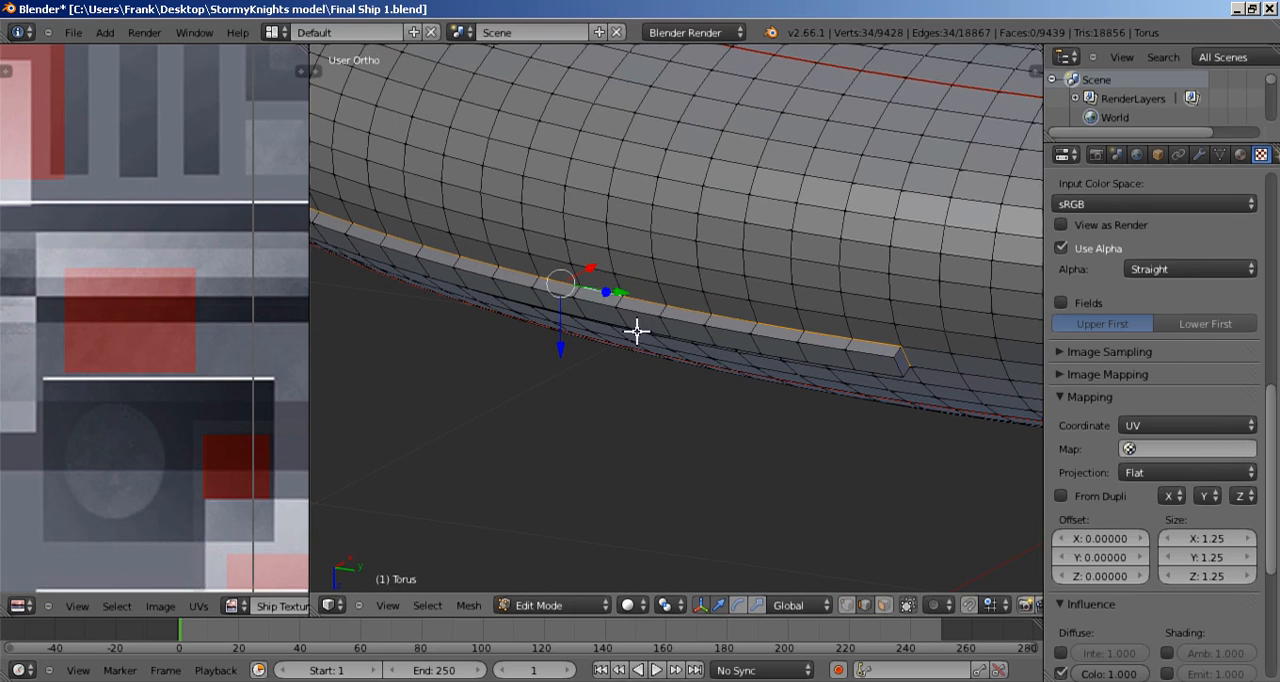
pyautogui.hotkey('ctrl', 'e')
pyautogui.click(645, 337)
# Step: Locate the short raised block elsewhere on the ring and bring its base edges into close view
pyautogui.scroll(-4, 643, 345)
pyautogui.moveTo(607, 385); pyautogui.dragTo(889, 368, button='middle')
pyautogui.moveTo(520, 364); pyautogui.dragTo(600, 335, button='middle')
pyautogui.scroll(6, 800, 320)
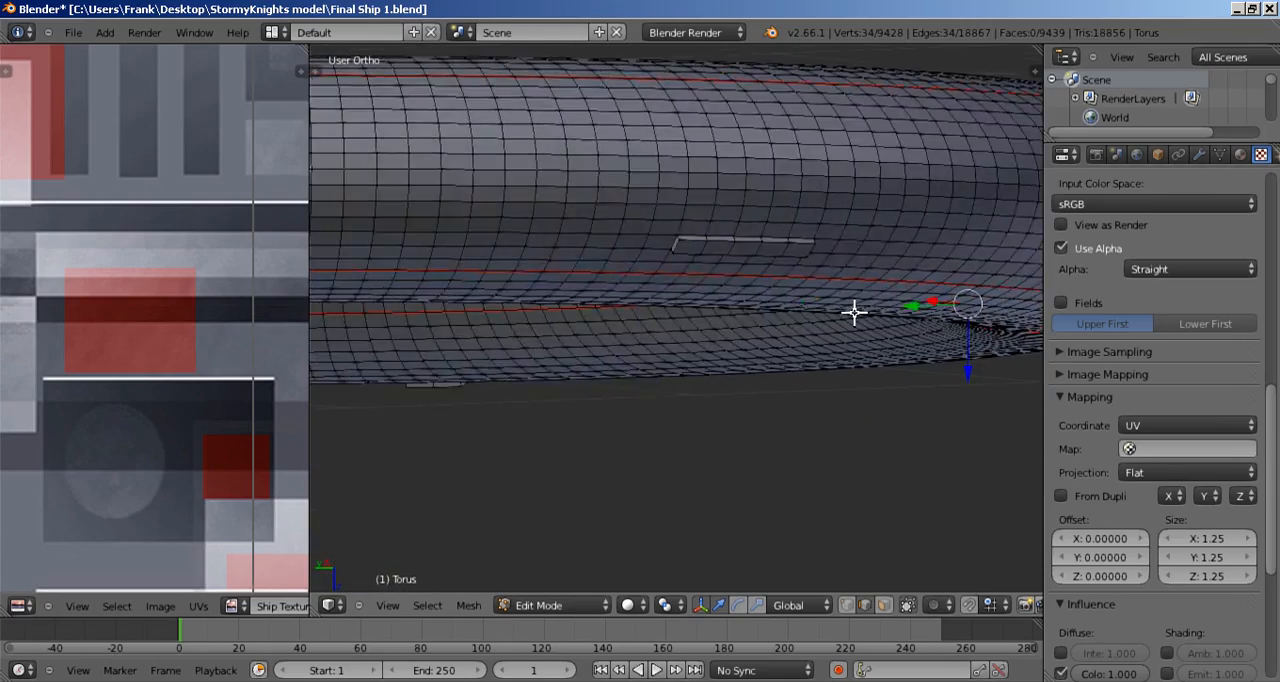
pyautogui.moveTo(746, 279); pyautogui.dragTo(640, 313, button='middle')
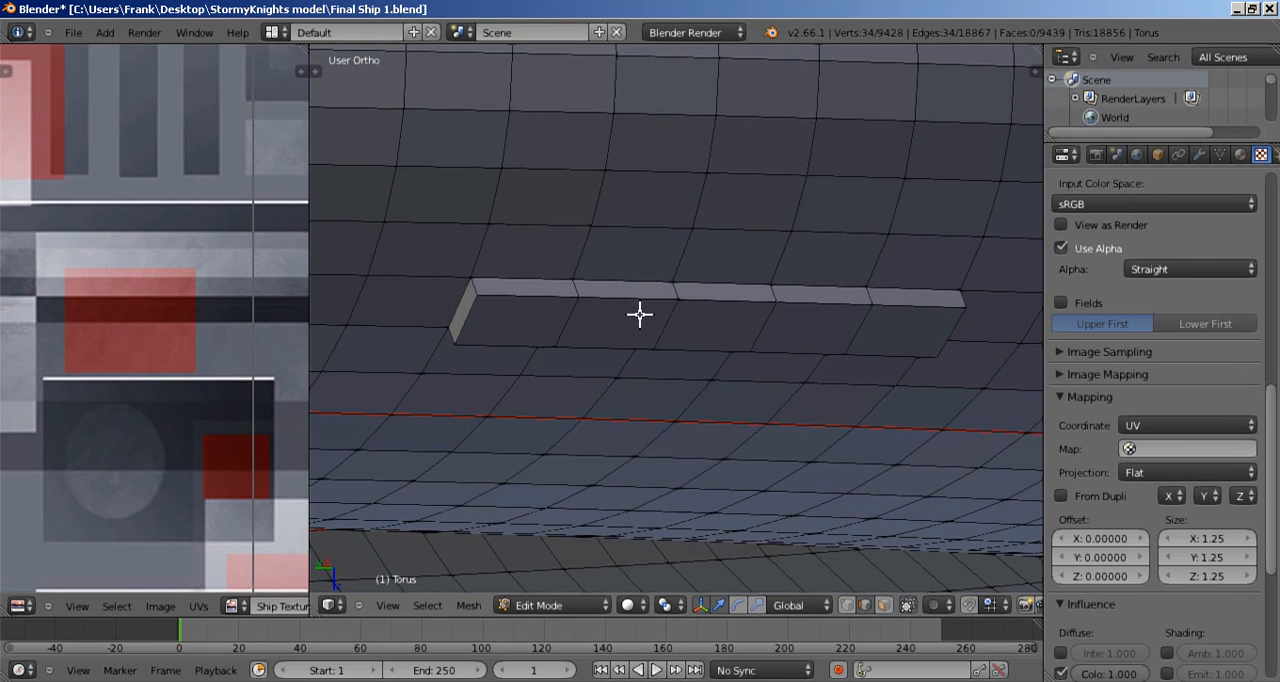
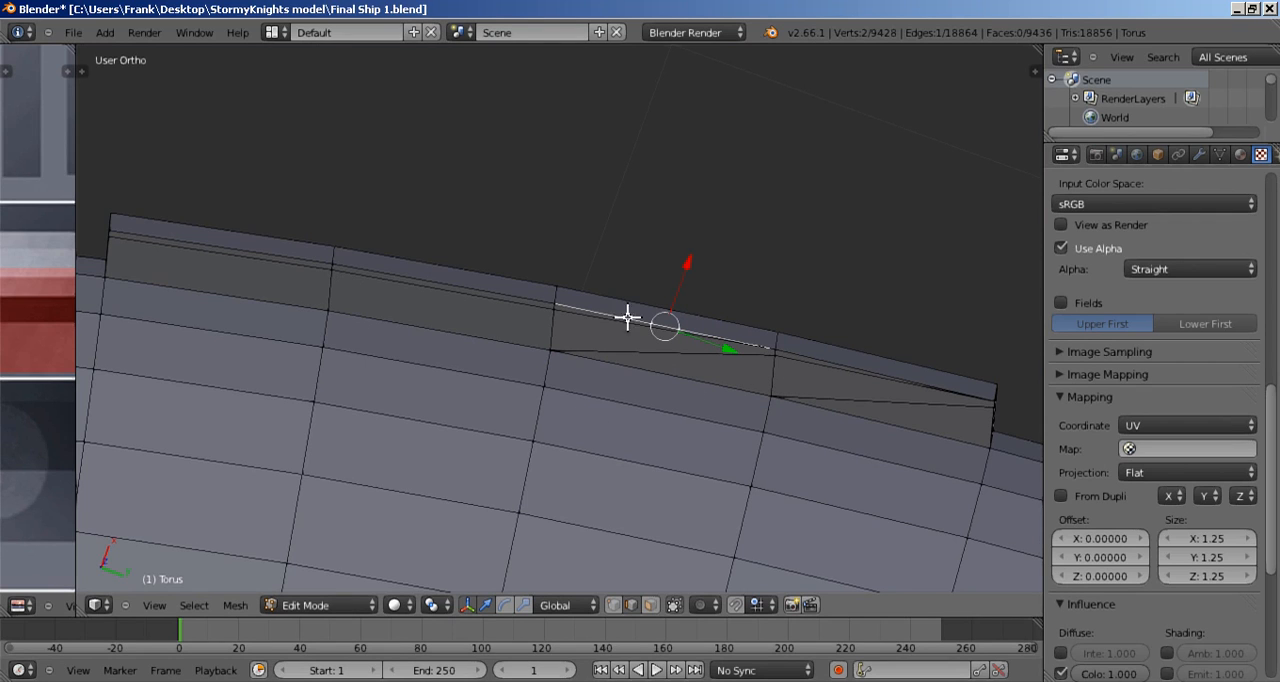
# Step: Select the stray lengthwise and diagonal edges along the lower side of the short raised block and delete them
pyautogui.moveTo(712, 349); pyautogui.dragTo(705, 343, button='middle')
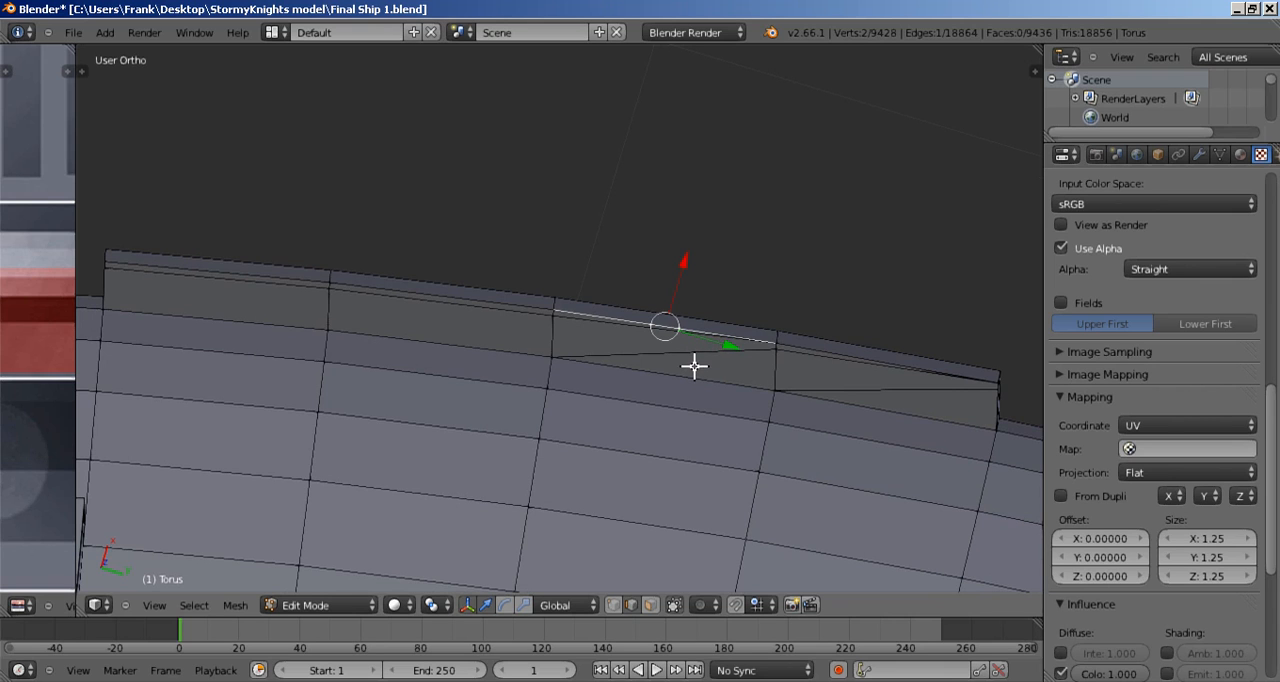
pyautogui.moveTo(697, 370); pyautogui.dragTo(682, 321, button='middle')
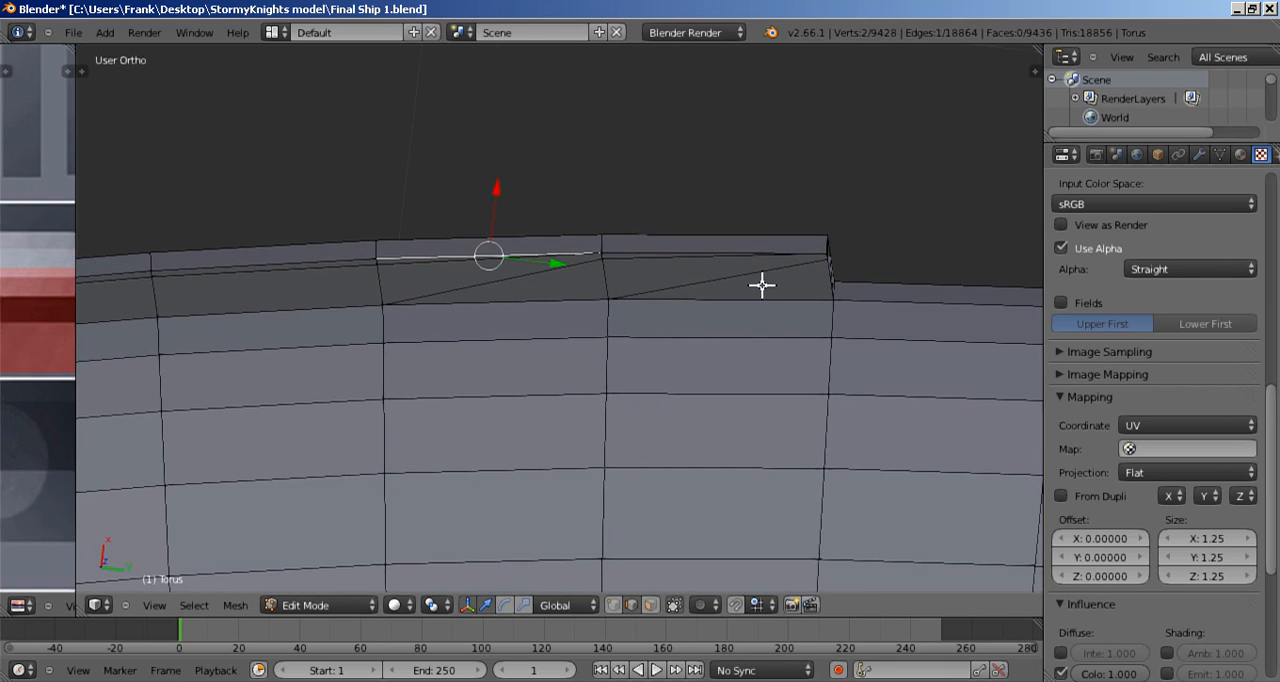
pyautogui.scroll(2, 762, 286)
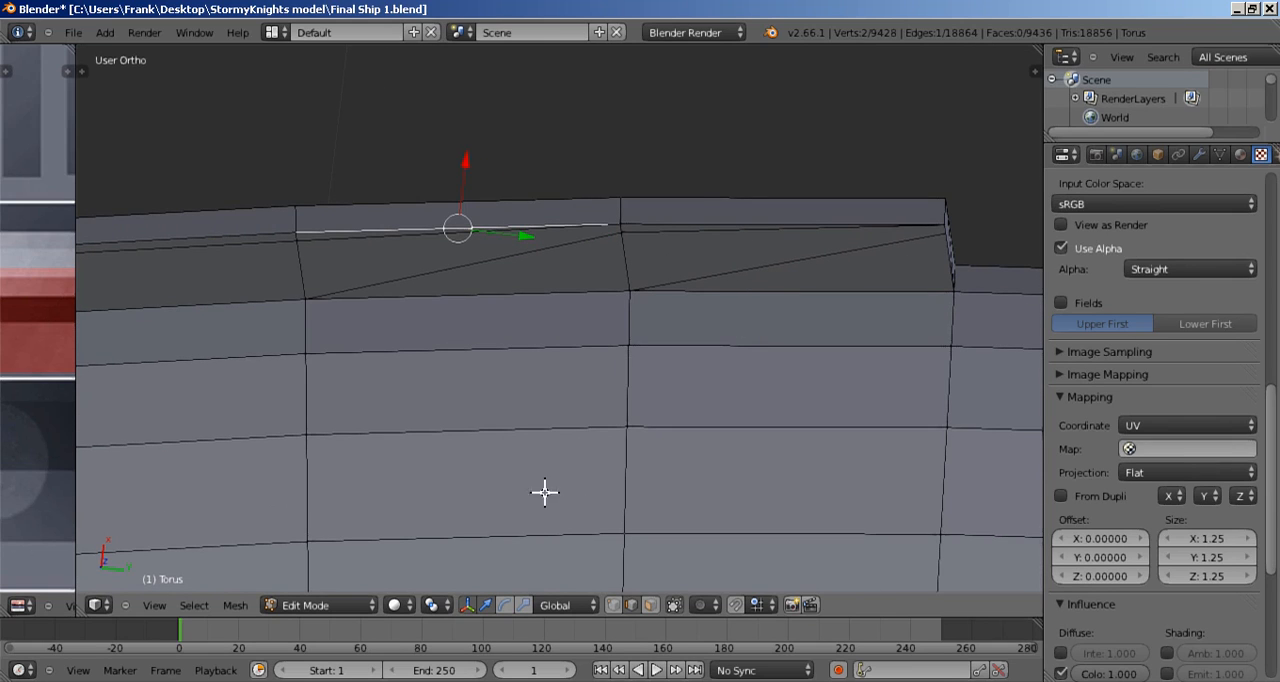
pyautogui.rightClick(690, 233)
pyautogui.keyDown('shift'); pyautogui.rightClick(566, 252); pyautogui.keyUp('shift')
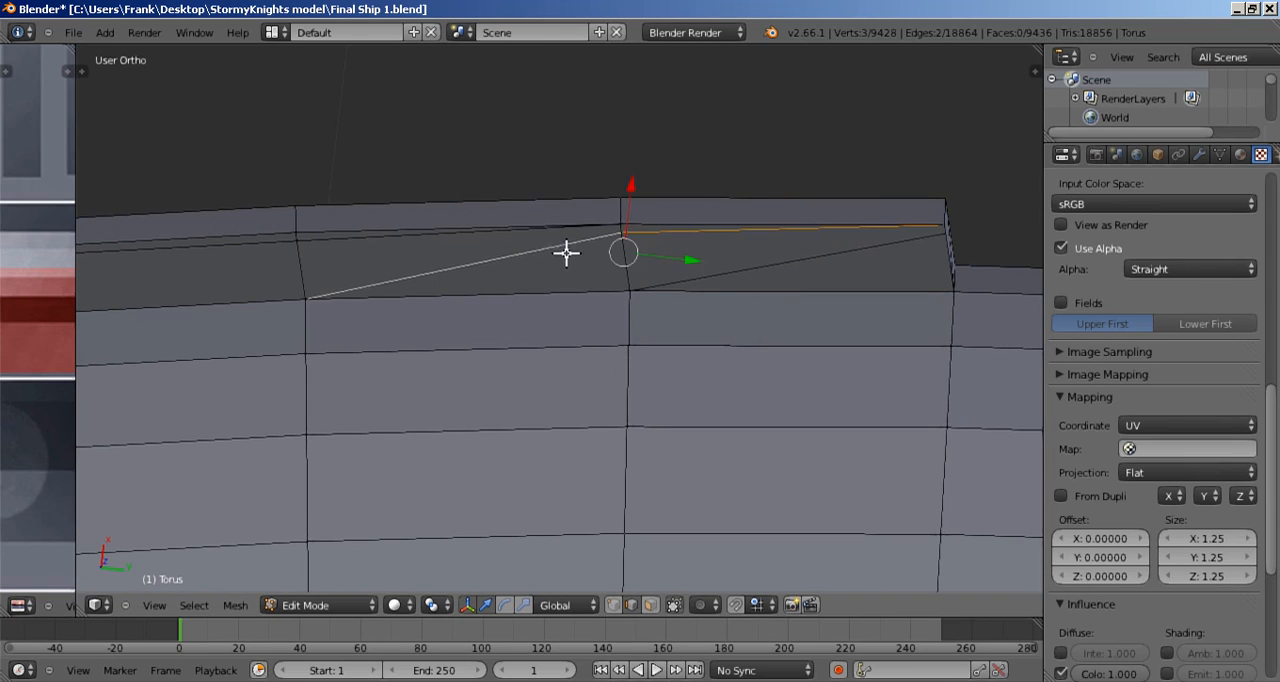
pyautogui.keyDown('shift'); pyautogui.rightClick(441, 237); pyautogui.keyUp('shift')
pyautogui.keyDown('shift'); pyautogui.rightClick(229, 250); pyautogui.keyUp('shift')
pyautogui.keyDown('shift'); pyautogui.moveTo(257, 280); pyautogui.dragTo(765, 302, button='middle'); pyautogui.keyUp('shift')
pyautogui.keyDown('shift'); pyautogui.rightClick(355, 286); pyautogui.keyUp('shift')
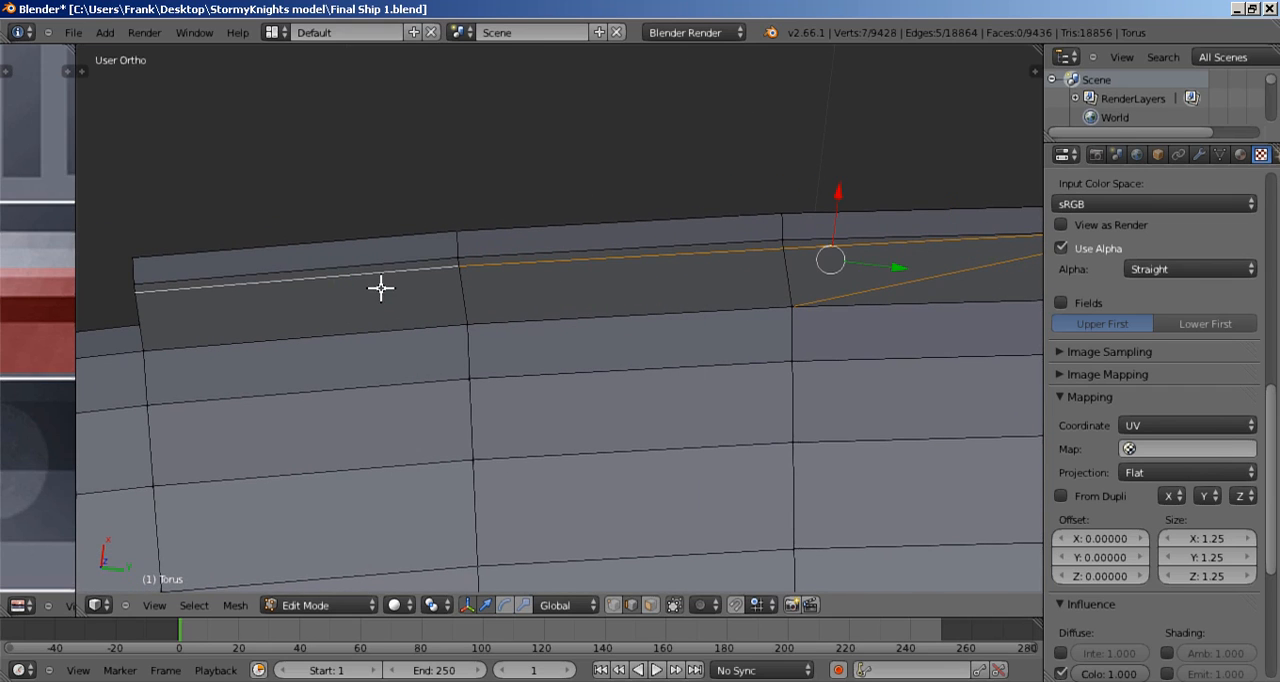
pyautogui.press('x')
pyautogui.click(367, 308)
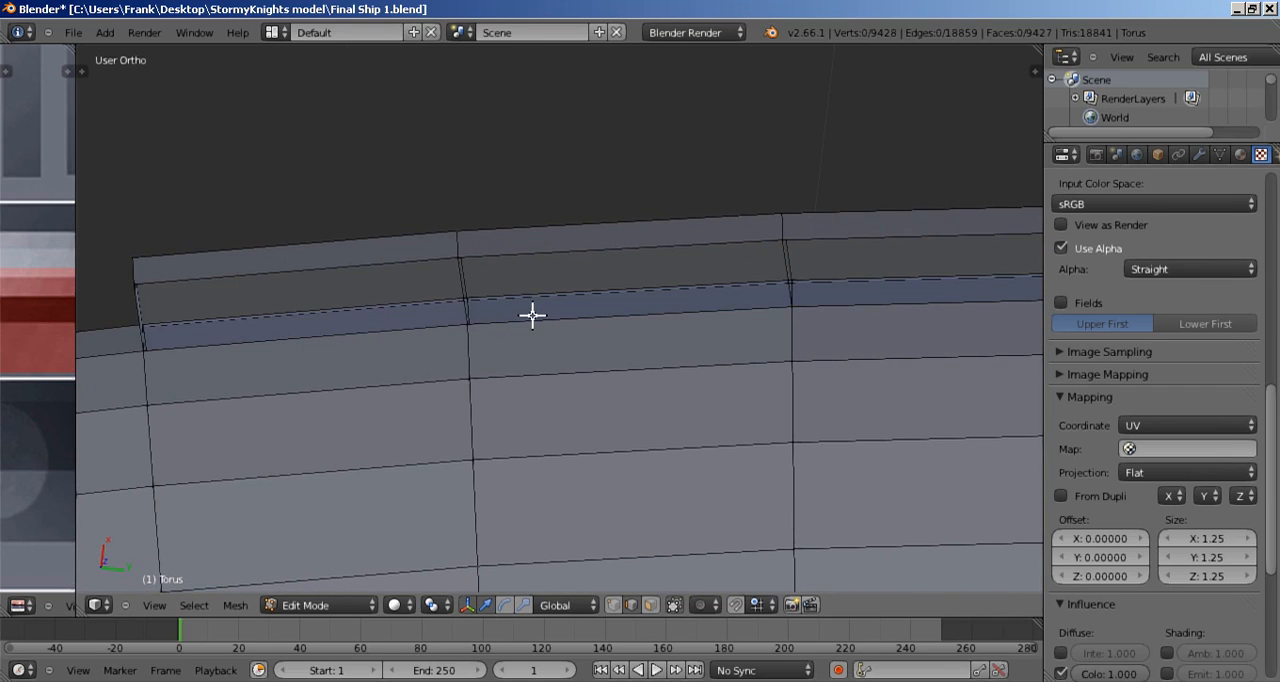
# Step: Delete the leftover stray edge on the end segment of the block's lower side and fill that segment with a new face
pyautogui.moveTo(532, 315); pyautogui.dragTo(478, 268, button='middle')
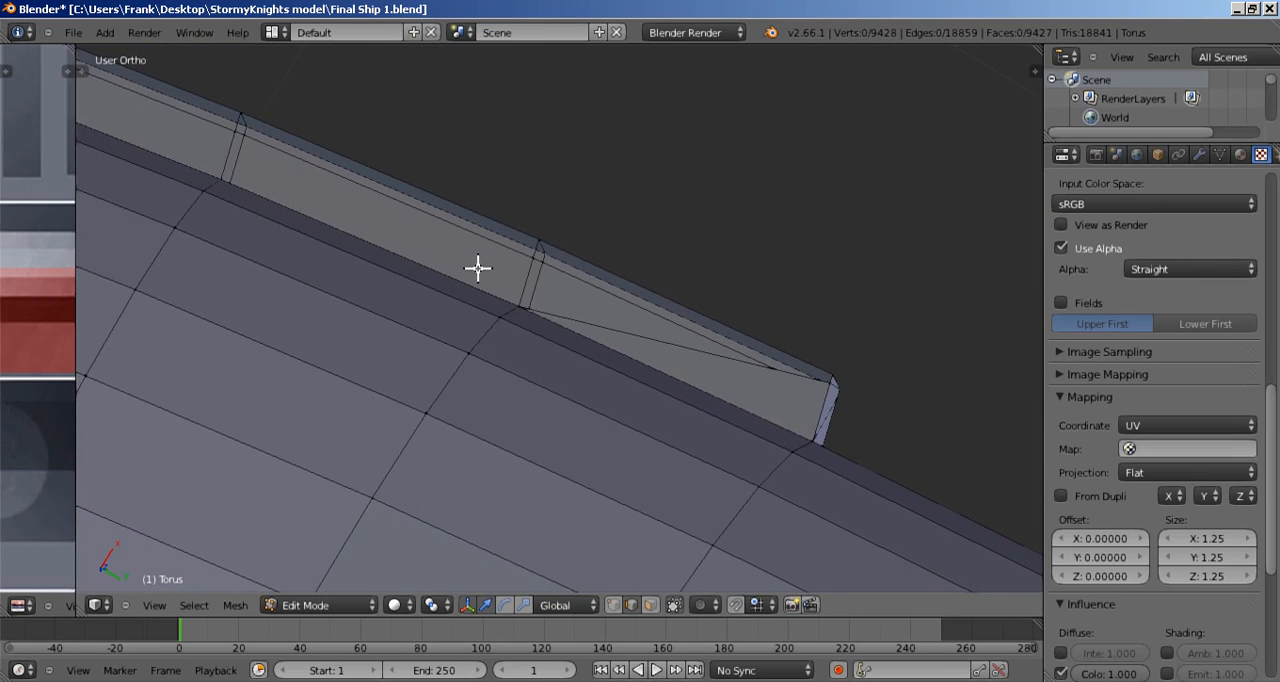
pyautogui.rightClick(623, 363)
pyautogui.moveTo(623, 360); pyautogui.dragTo(611, 394, button='middle')
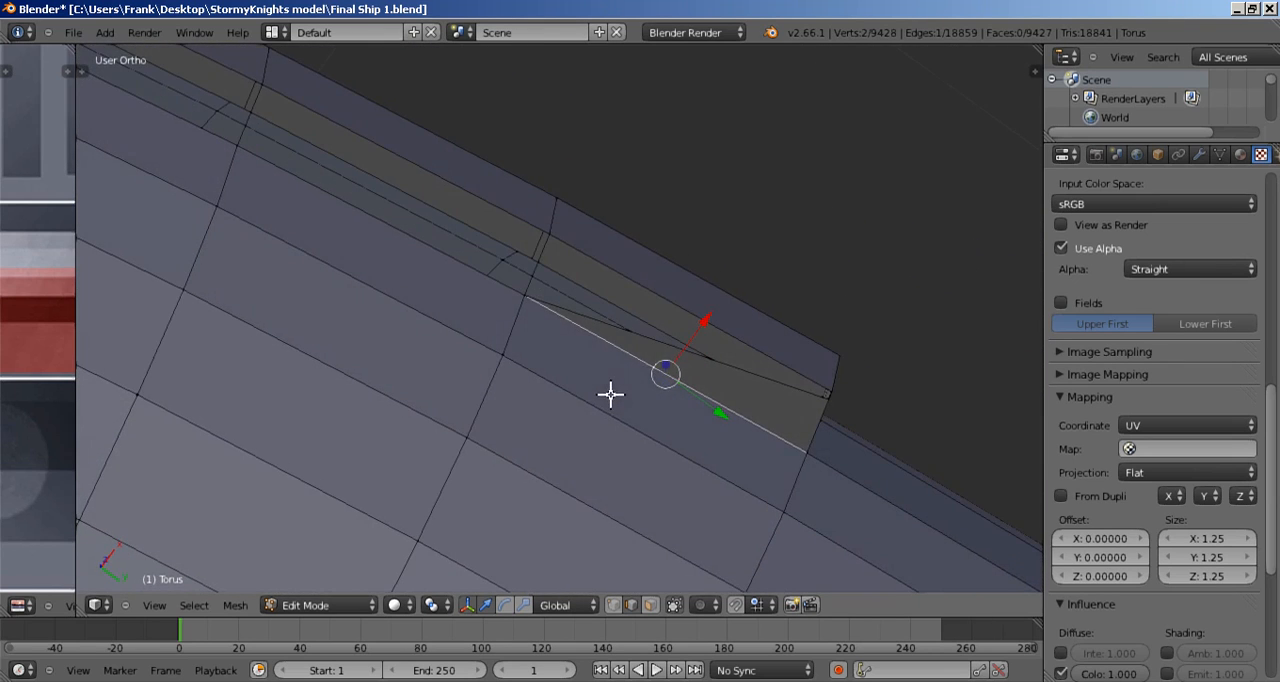
pyautogui.press('x')
pyautogui.click(679, 349)
pyautogui.keyDown('shift'); pyautogui.rightClick(690, 302); pyautogui.keyUp('shift')
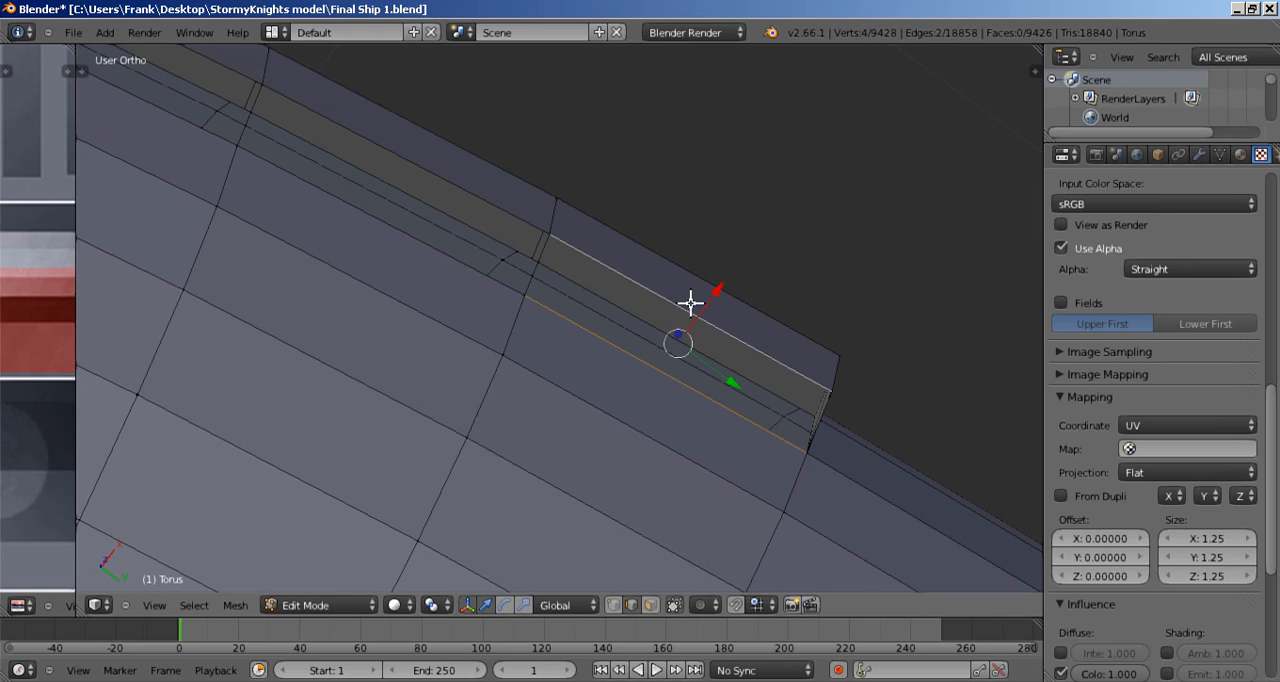
pyautogui.moveTo(639, 360)
pyautogui.mouseDown(button='middle')
pyautogui.moveTo(666, 314)
pyautogui.moveTo(642, 373)
pyautogui.mouseUp(button='middle')
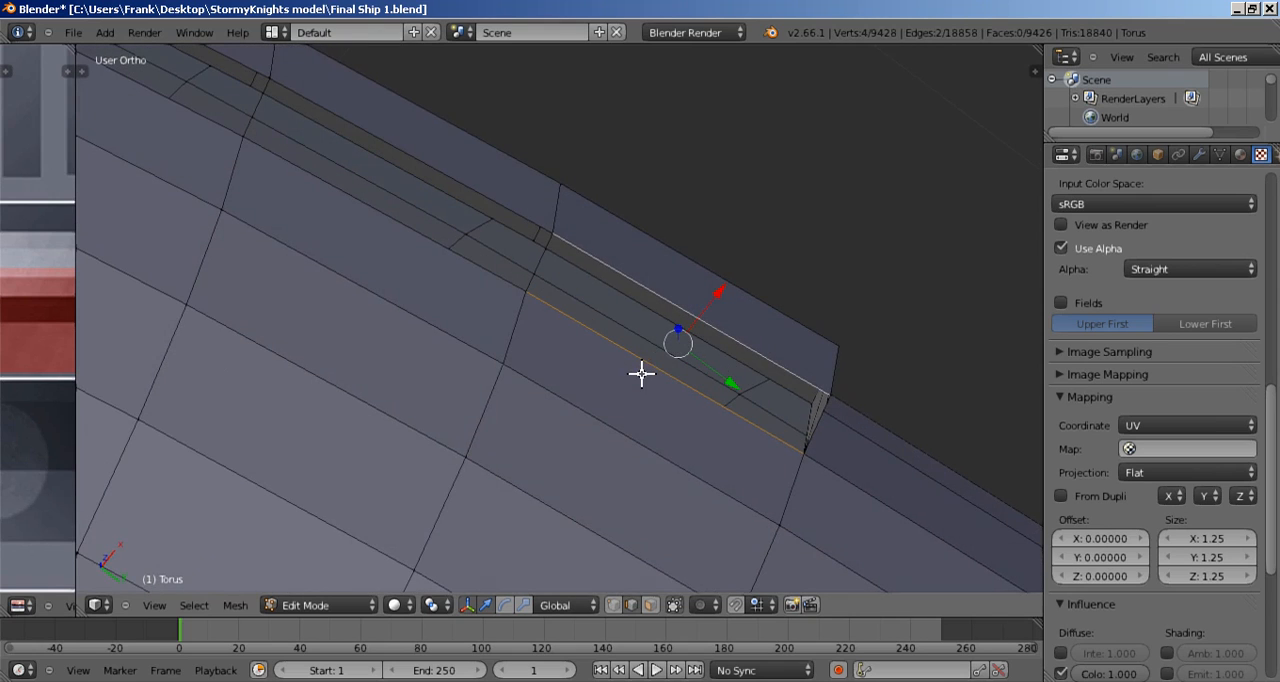
pyautogui.press('f')
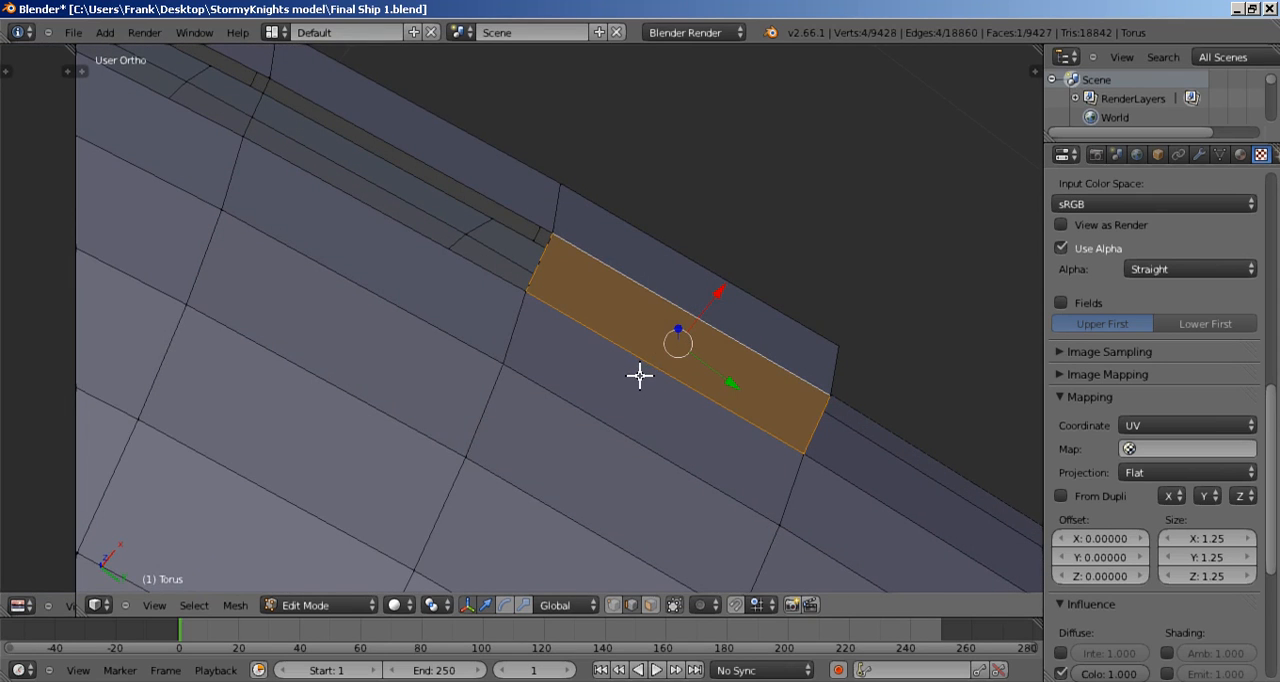
# Step: Fill the two middle segments of the block's lower side with new faces between their inner and outer edges
pyautogui.keyDown('shift'); pyautogui.moveTo(467, 305); pyautogui.dragTo(691, 418, button='middle'); pyautogui.keyUp('shift')
pyautogui.rightClick(610, 326)
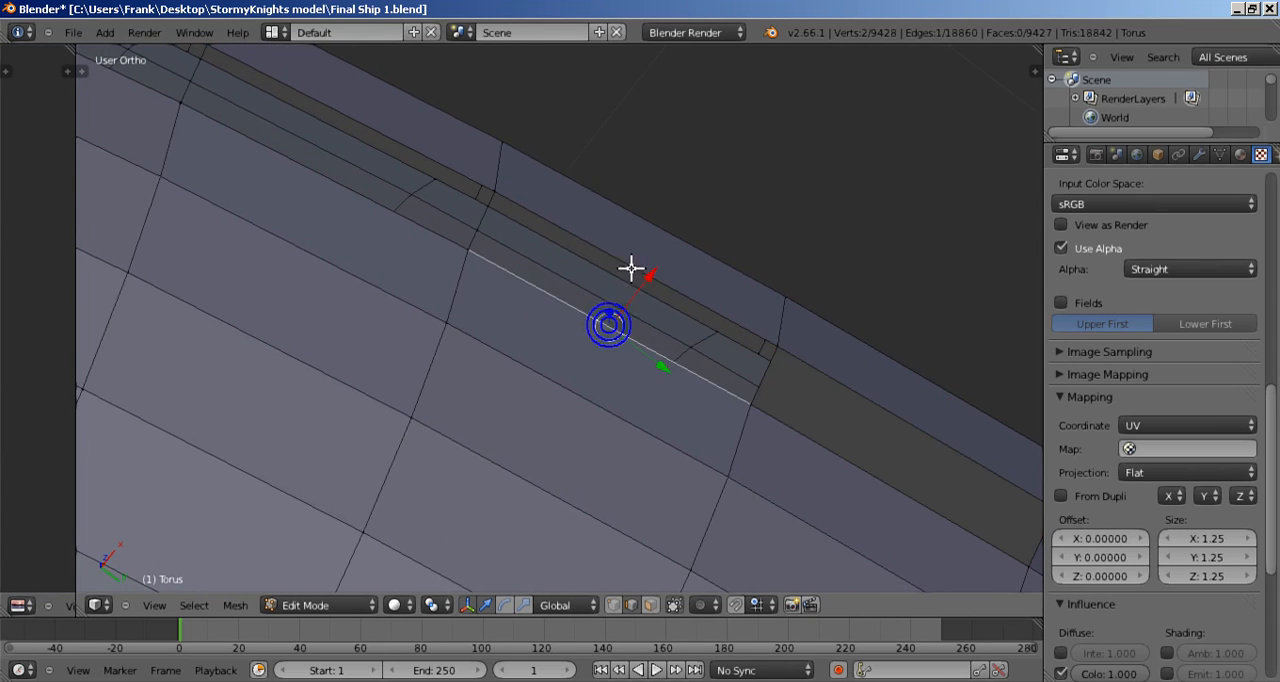
pyautogui.keyDown('shift'); pyautogui.rightClick(632, 267); pyautogui.keyUp('shift')
pyautogui.moveTo(622, 335)
pyautogui.mouseDown(button='middle')
pyautogui.moveTo(623, 289)
pyautogui.moveTo(531, 317)
pyautogui.moveTo(517, 346)
pyautogui.moveTo(530, 366)
pyautogui.moveTo(646, 343)
pyautogui.mouseUp(button='middle')
pyautogui.press('f')
pyautogui.hotkey('ctrl', 'z')
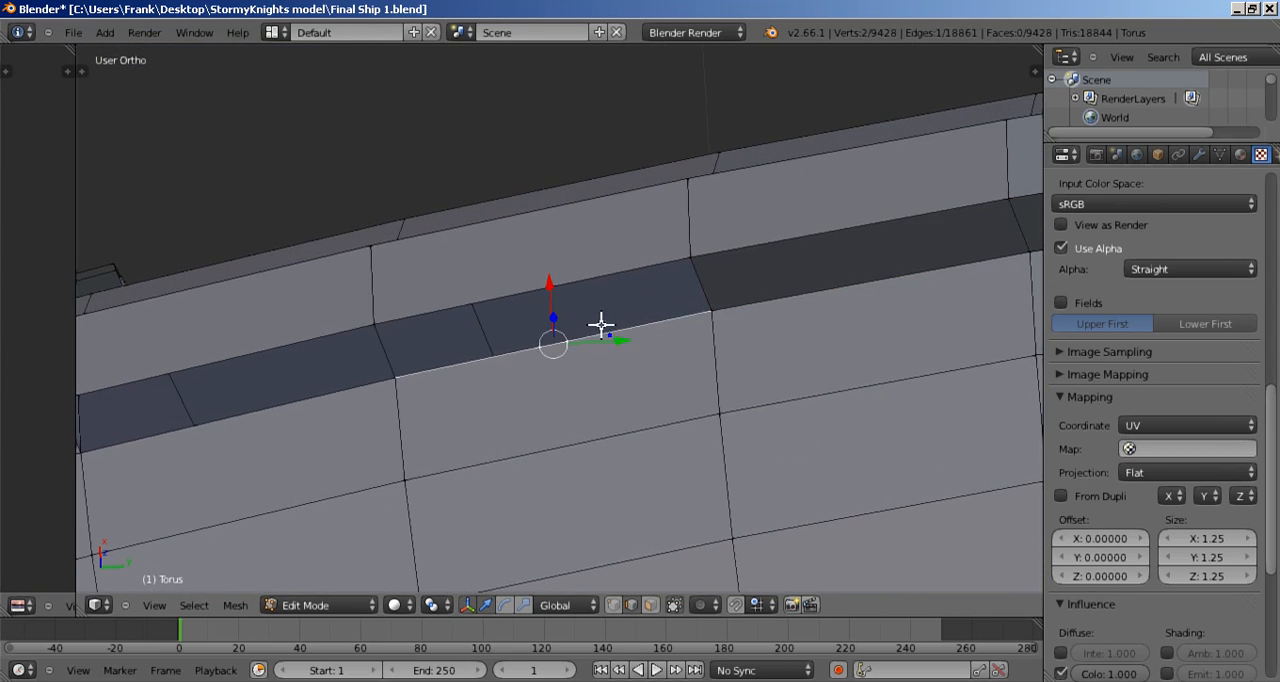
pyautogui.press('f')
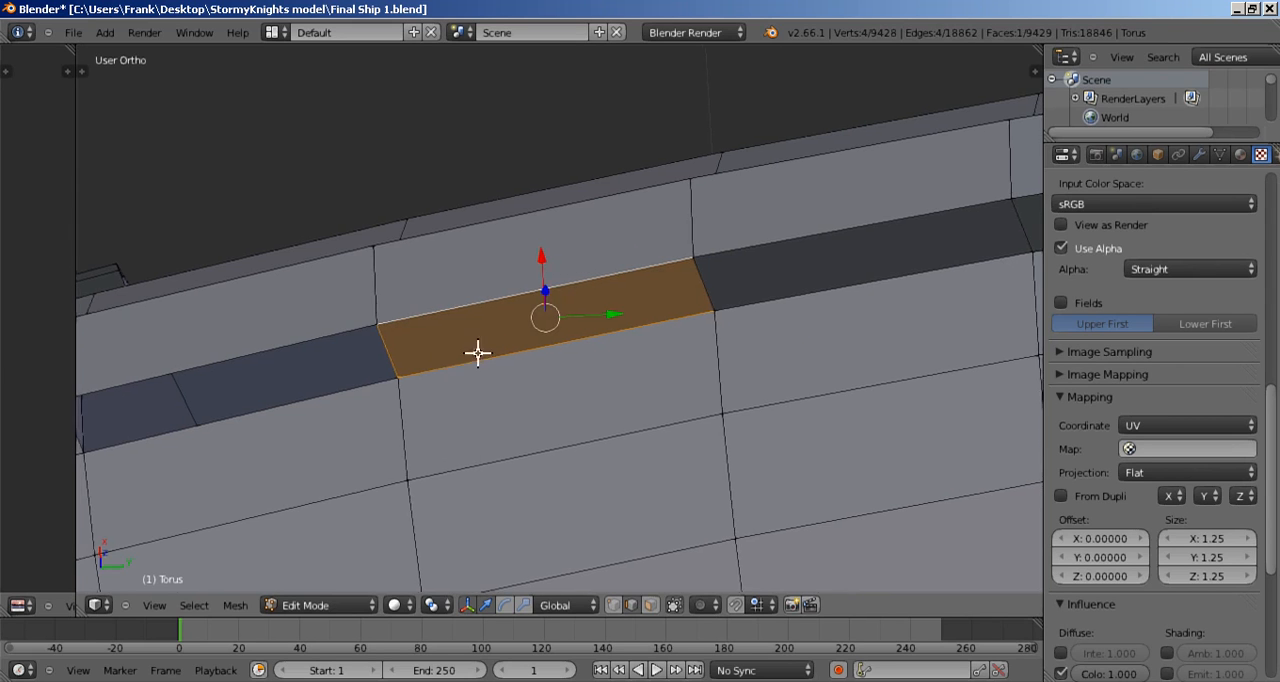
# Step: Fill the last open segment of the block's lower side with a face
pyautogui.moveTo(477, 351); pyautogui.dragTo(674, 286, button='middle')
pyautogui.rightClick(618, 265)
pyautogui.keyDown('shift'); pyautogui.rightClick(601, 210); pyautogui.keyUp('shift')
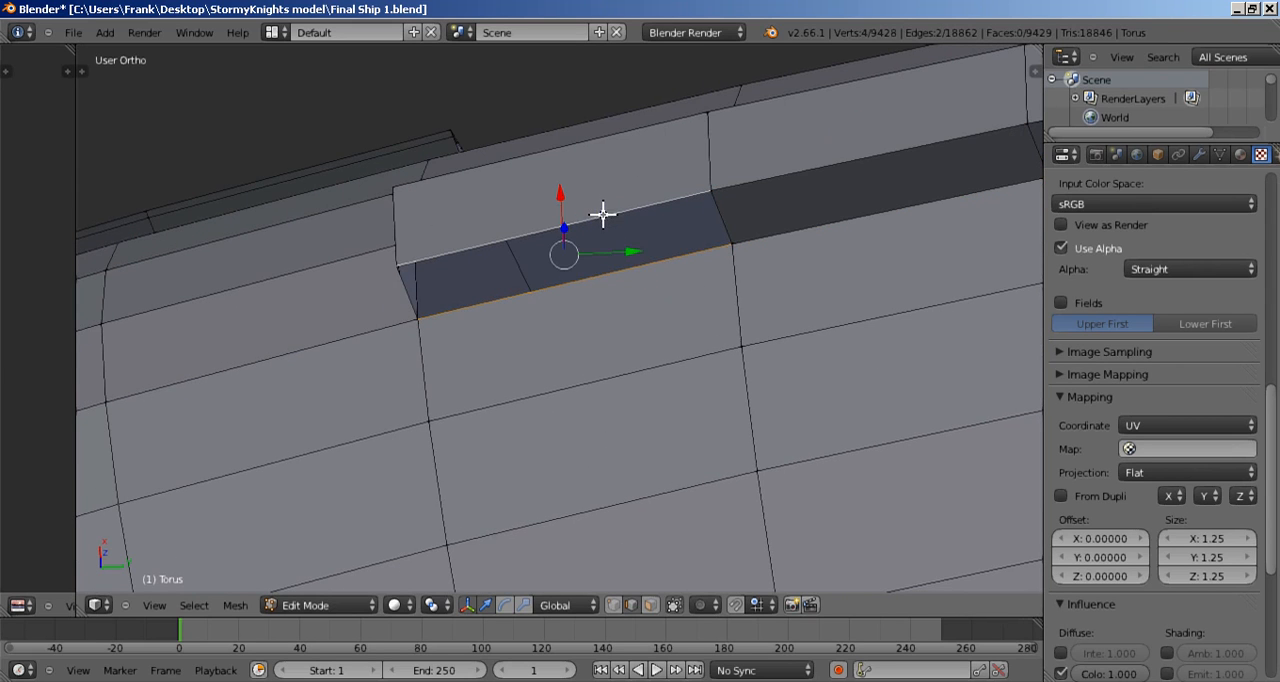
pyautogui.press('f')
# Step: Delete the stray upright edge on the block's adjoining end and close that end with a single face between its upright edges
pyautogui.moveTo(600, 286); pyautogui.dragTo(753, 370, button='middle')
pyautogui.moveTo(506, 206); pyautogui.dragTo(504, 236, button='middle')
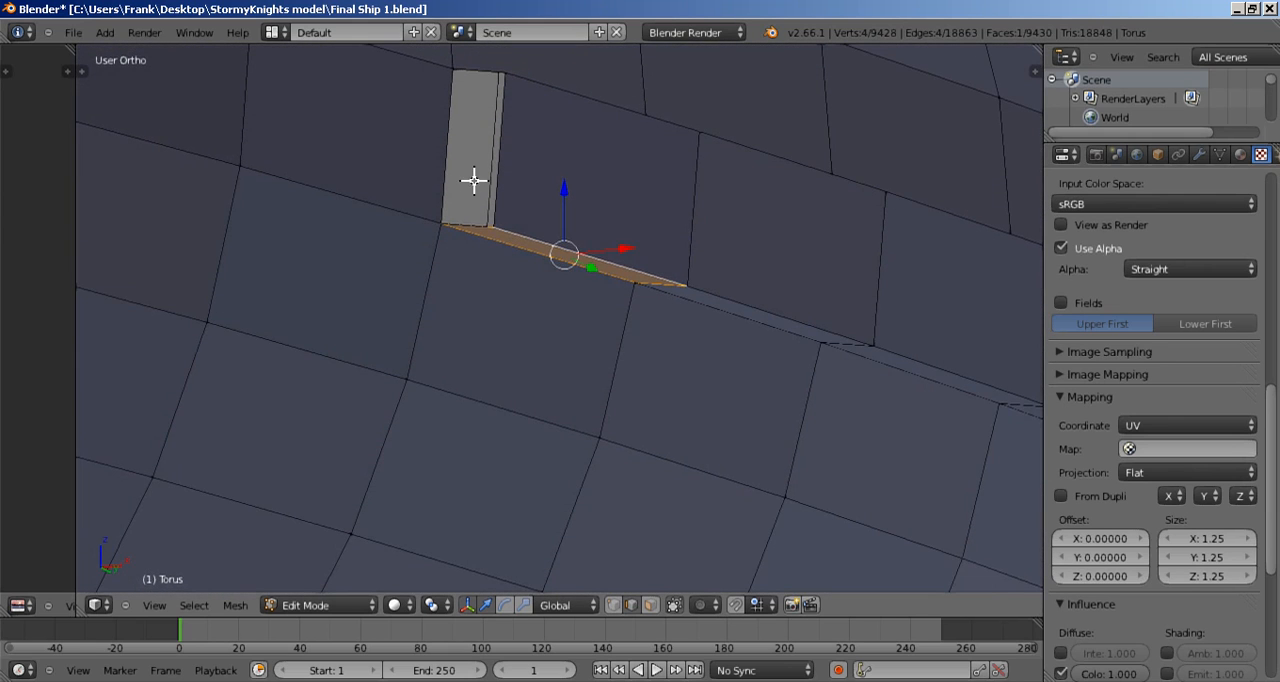
pyautogui.rightClick(485, 174)
pyautogui.press('x')
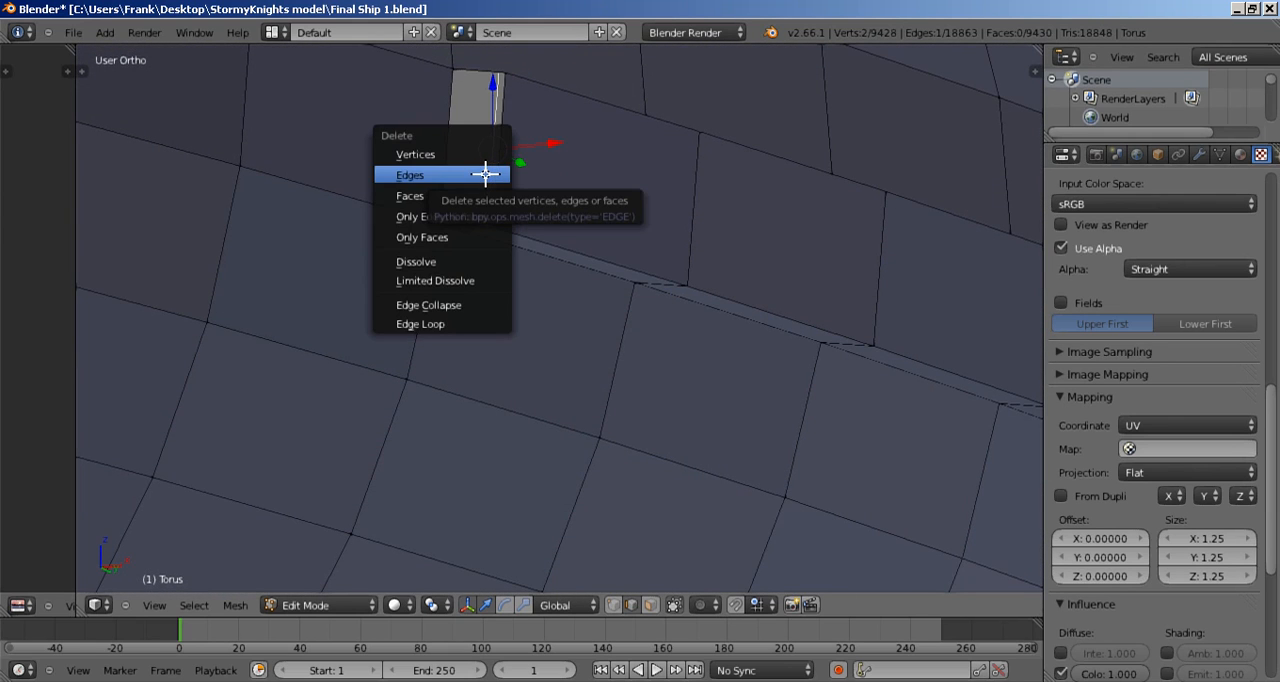
pyautogui.click(485, 174)
pyautogui.click(445, 147)
pyautogui.rightClick(444, 150)
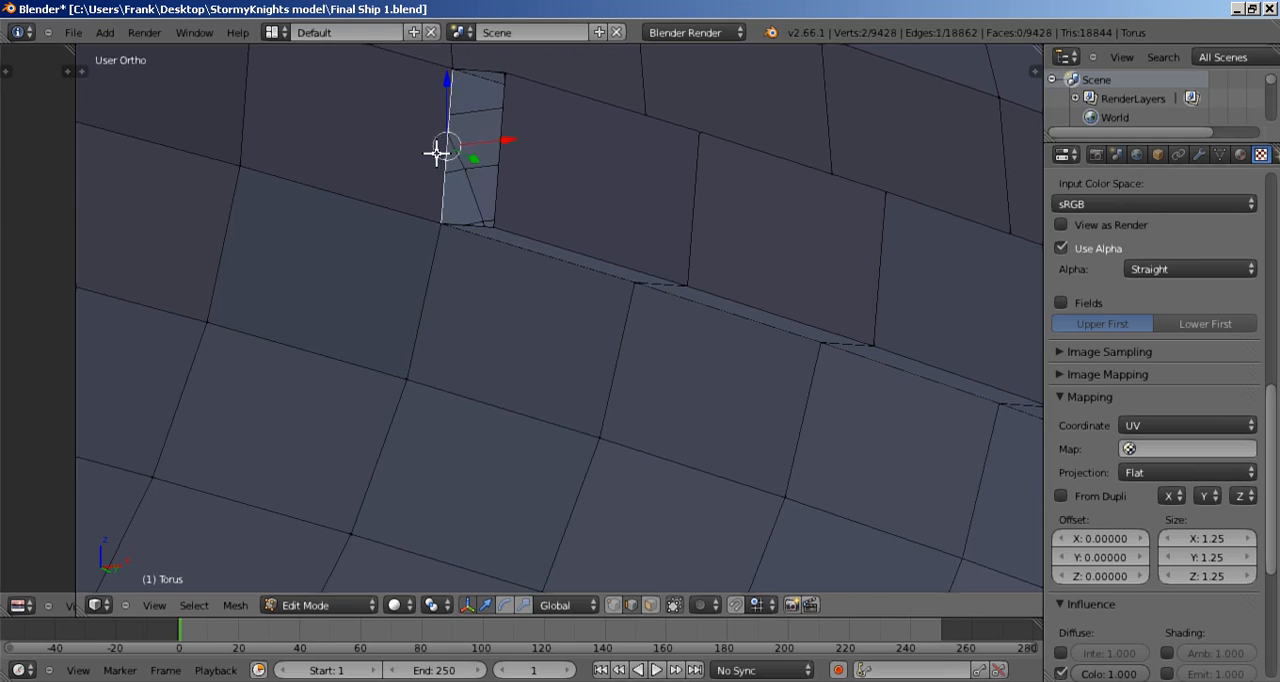
pyautogui.keyDown('shift'); pyautogui.rightClick(511, 139); pyautogui.keyUp('shift')
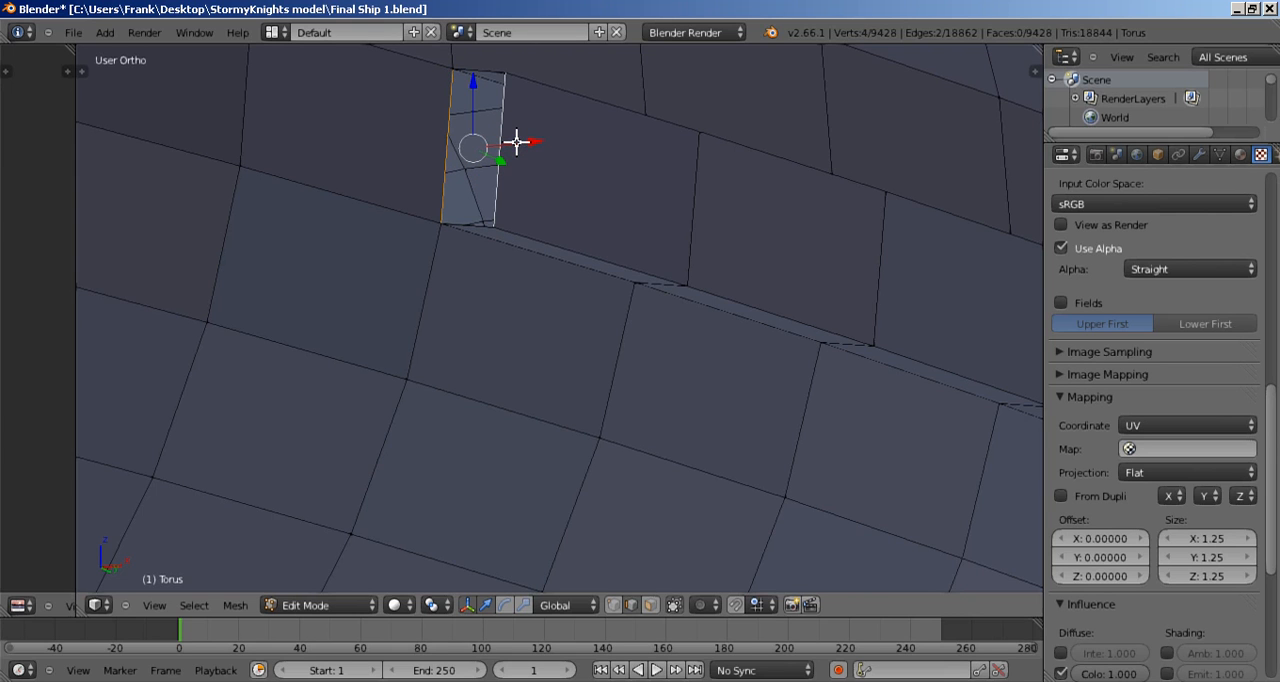
pyautogui.press('f')
# Step: Select the four stray lengthwise edges along the block's upper side and delete them
pyautogui.moveTo(534, 209); pyautogui.dragTo(466, 357, button='middle')
pyautogui.rightClick(479, 243)
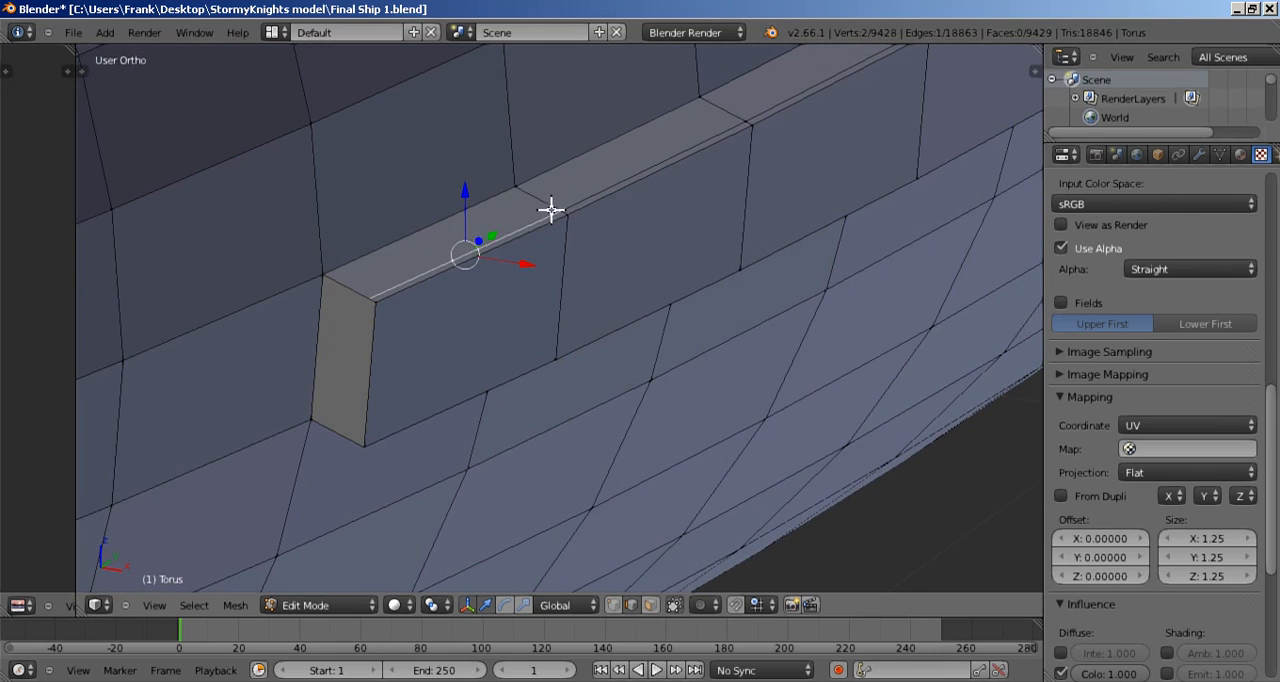
pyautogui.keyDown('shift'); pyautogui.rightClick(625, 177); pyautogui.keyUp('shift')
pyautogui.keyDown('shift'); pyautogui.moveTo(766, 134); pyautogui.dragTo(682, 243, button='middle'); pyautogui.keyUp('shift')
pyautogui.keyDown('shift'); pyautogui.rightClick(712, 211); pyautogui.keyUp('shift')
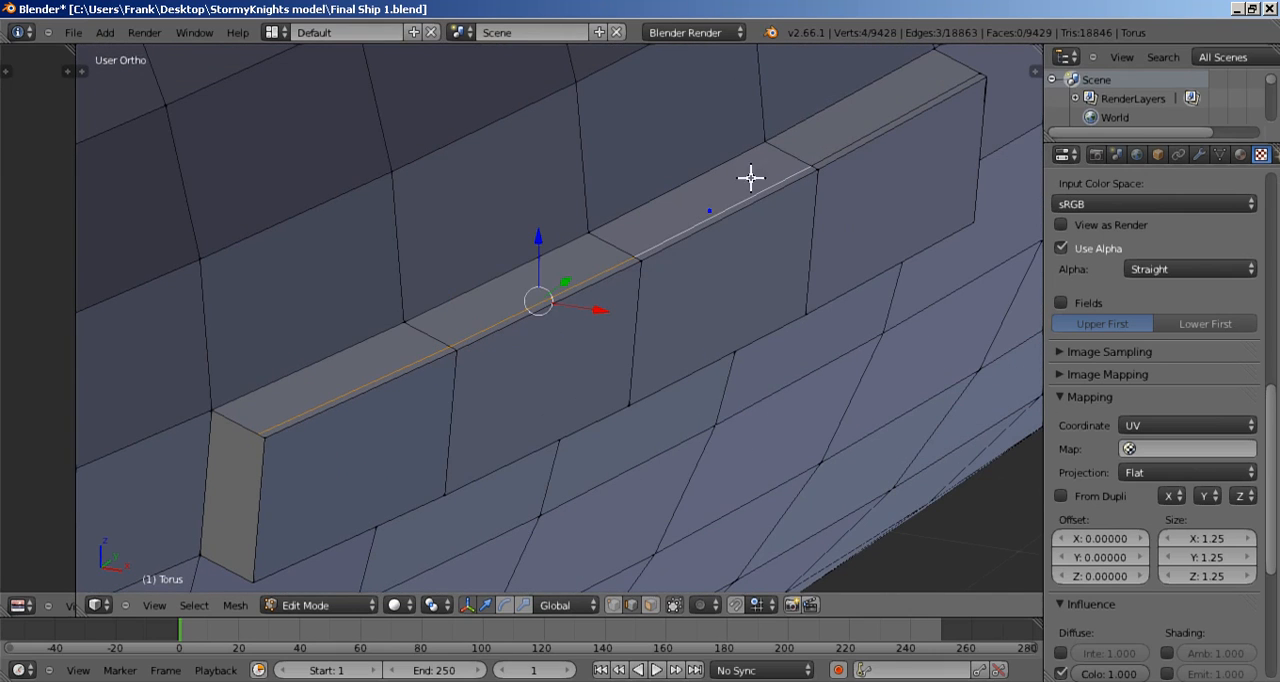
pyautogui.keyDown('shift'); pyautogui.rightClick(865, 131); pyautogui.keyUp('shift')
pyautogui.press('x')
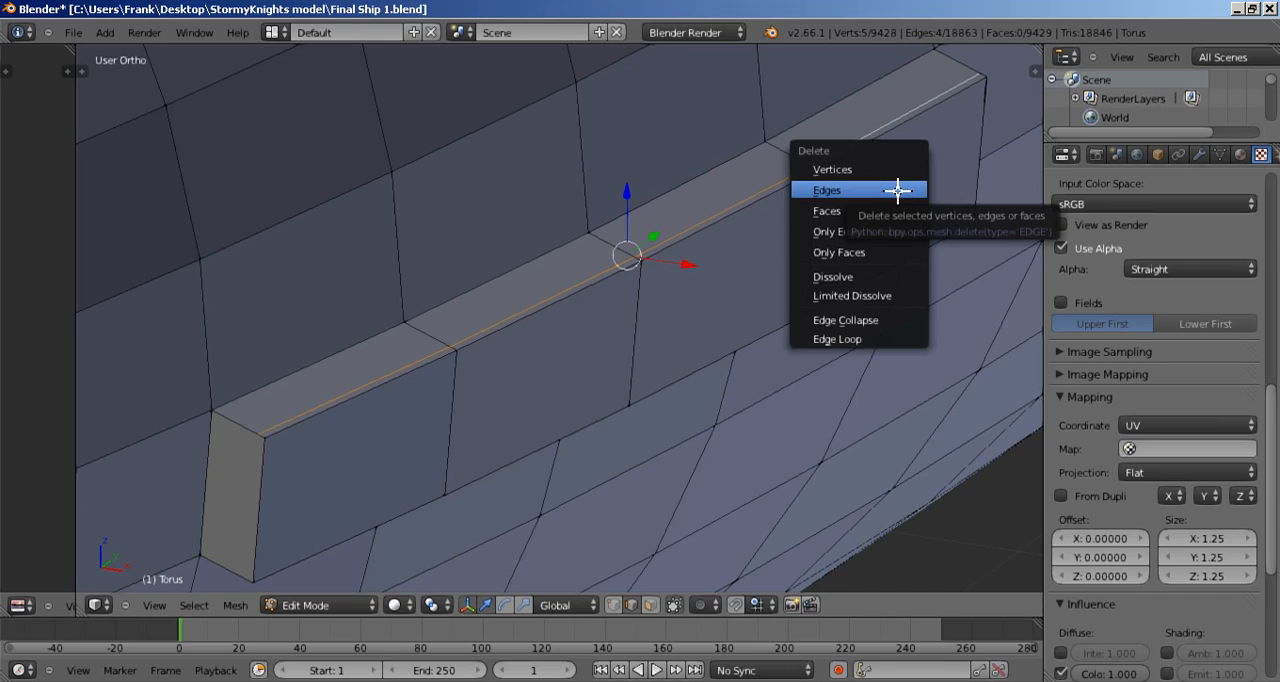
pyautogui.click(897, 191)
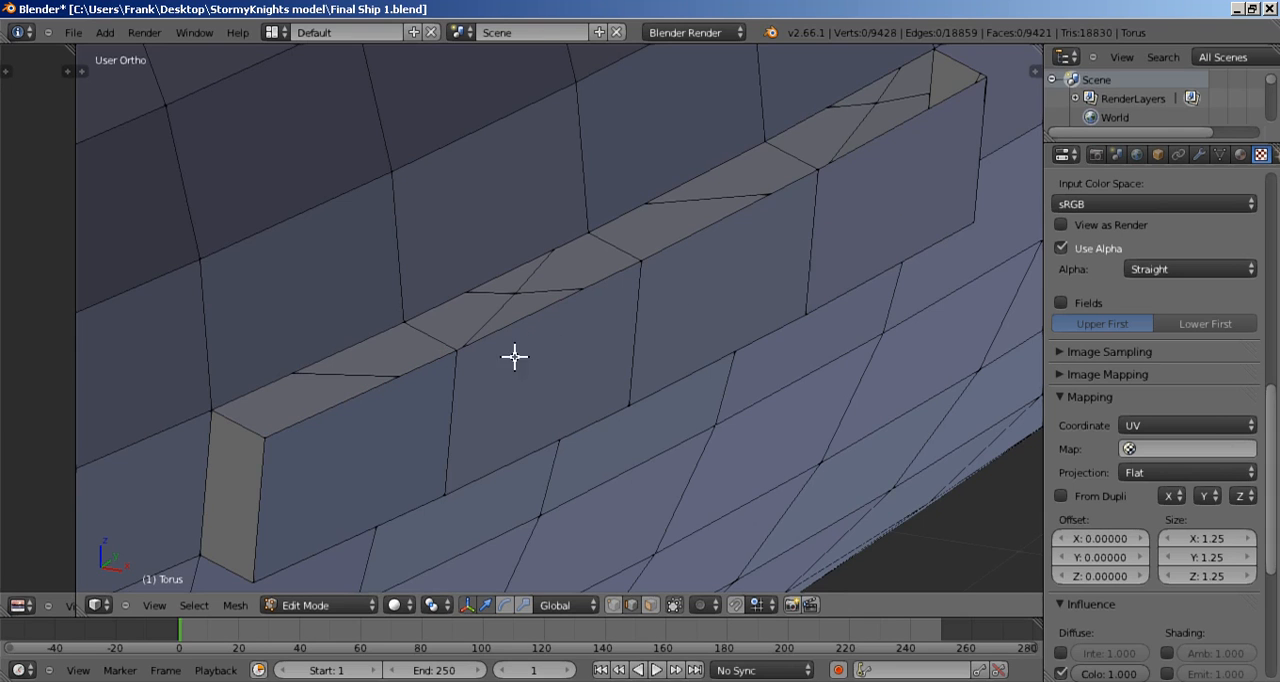
# Step: Fill the first two open segments of the block's upper side with faces between their inner and outer edges
pyautogui.moveTo(515, 357); pyautogui.dragTo(506, 391, button='middle')
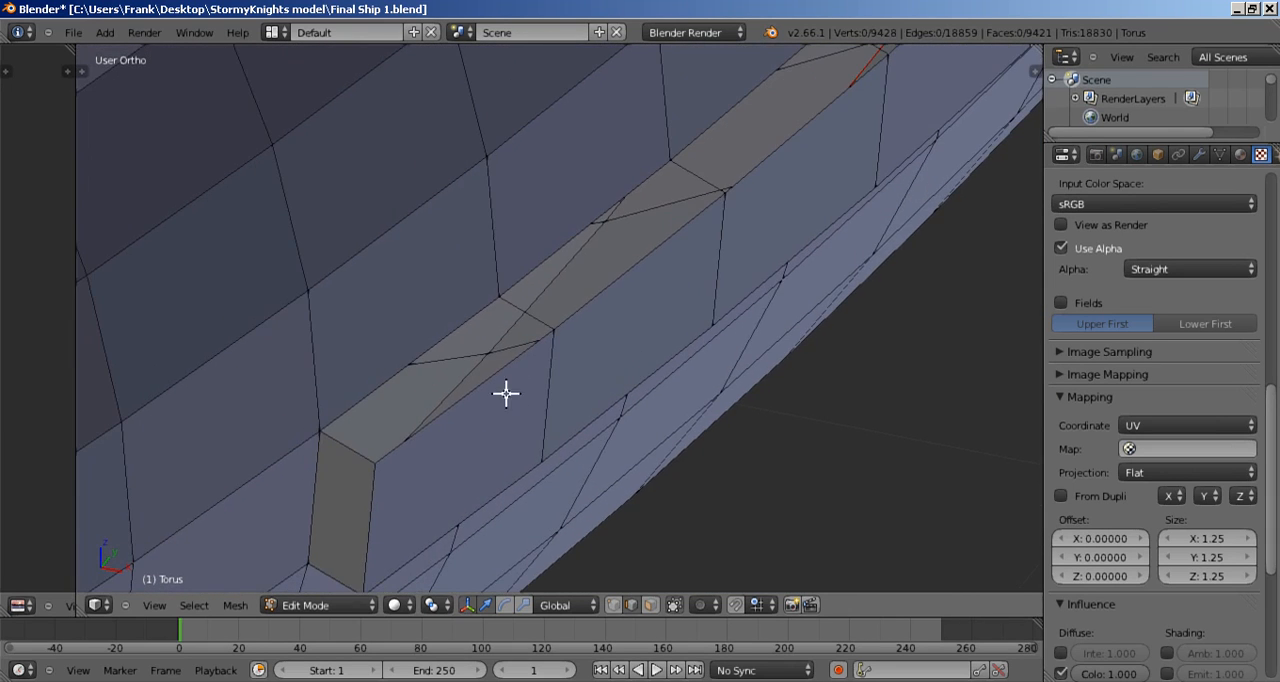
pyautogui.rightClick(491, 377)
pyautogui.keyDown('shift'); pyautogui.rightClick(453, 331); pyautogui.keyUp('shift')
pyautogui.moveTo(657, 363); pyautogui.dragTo(593, 357, button='middle')
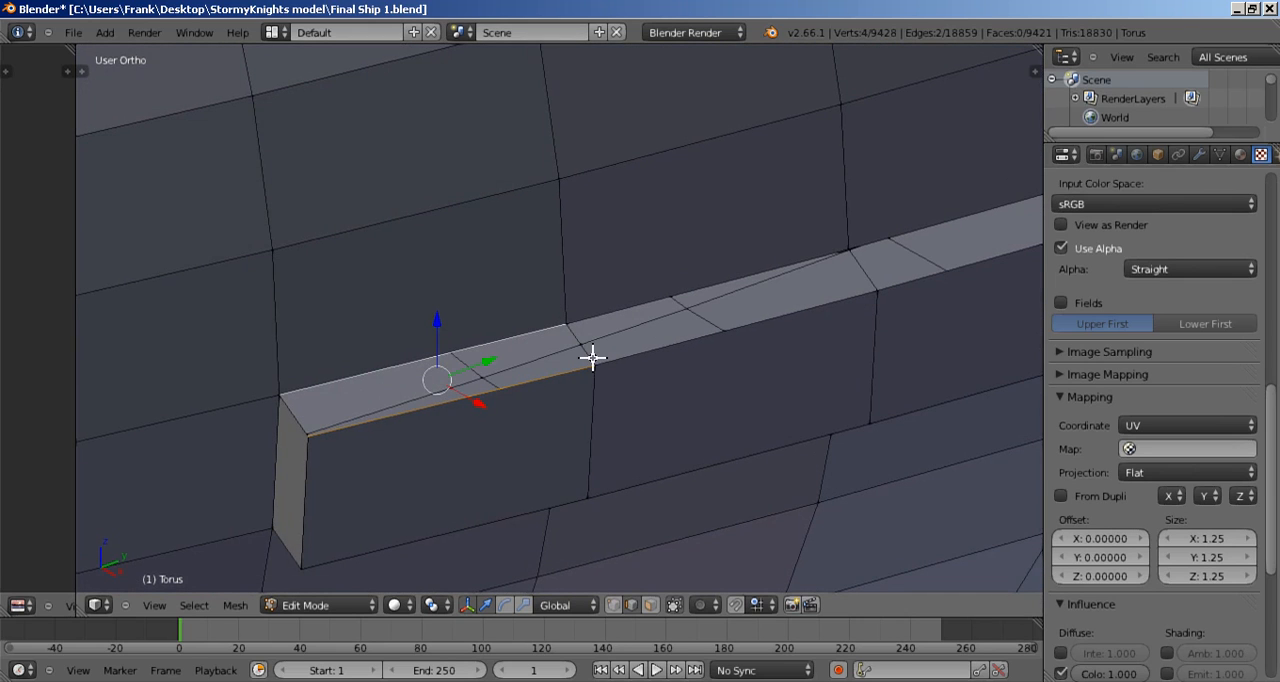
pyautogui.press('f')
pyautogui.rightClick(680, 346)
pyautogui.keyDown('shift'); pyautogui.rightClick(656, 288); pyautogui.keyUp('shift')
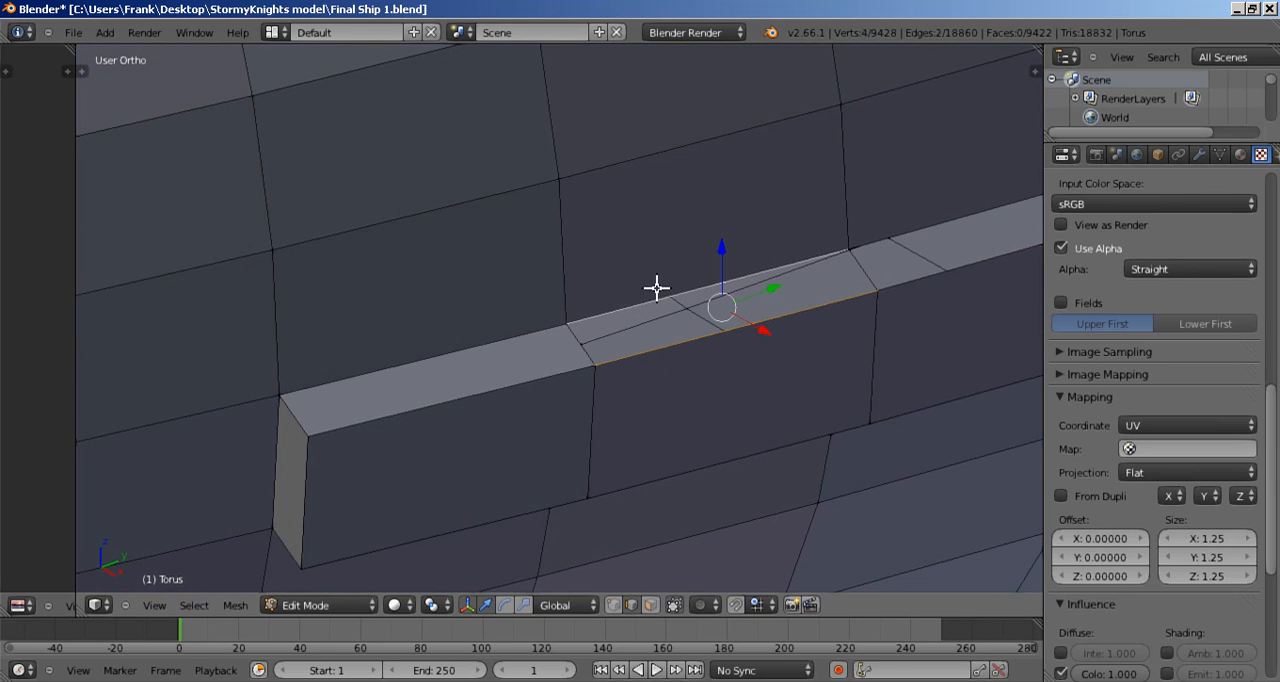
pyautogui.press('f')
# Step: Fill the remaining two open segments of the block's upper side with faces up to its far end
pyautogui.moveTo(857, 346); pyautogui.dragTo(657, 351, button='middle')
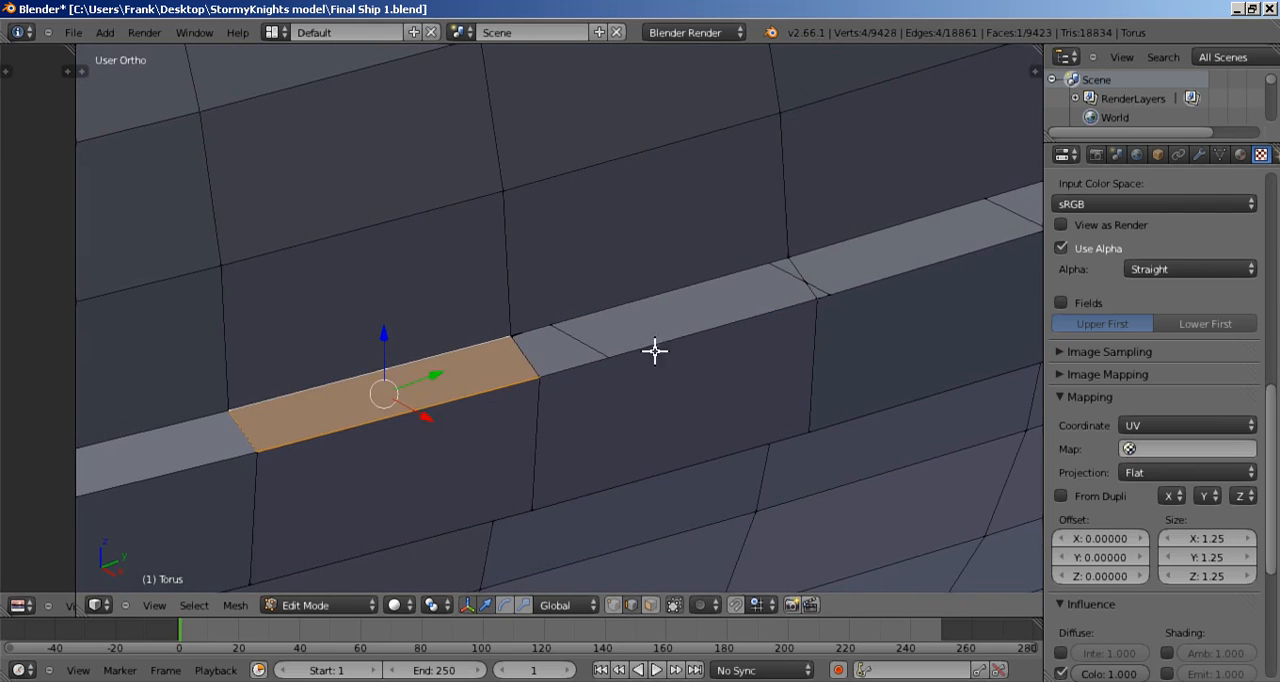
pyautogui.rightClick(656, 345)
pyautogui.keyDown('shift'); pyautogui.rightClick(657, 297); pyautogui.keyUp('shift')
pyautogui.press('f')
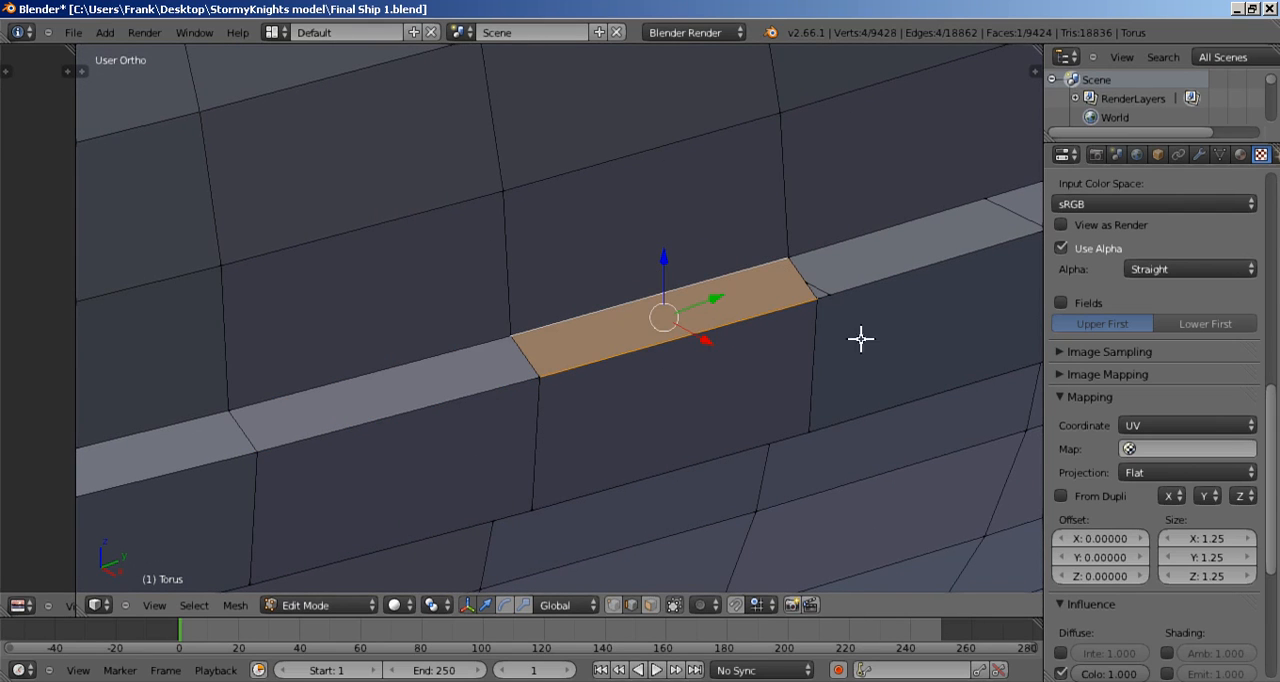
pyautogui.moveTo(929, 302); pyautogui.dragTo(589, 426, button='middle')
pyautogui.rightClick(606, 386)
pyautogui.keyDown('shift'); pyautogui.rightClick(590, 355); pyautogui.keyUp('shift')
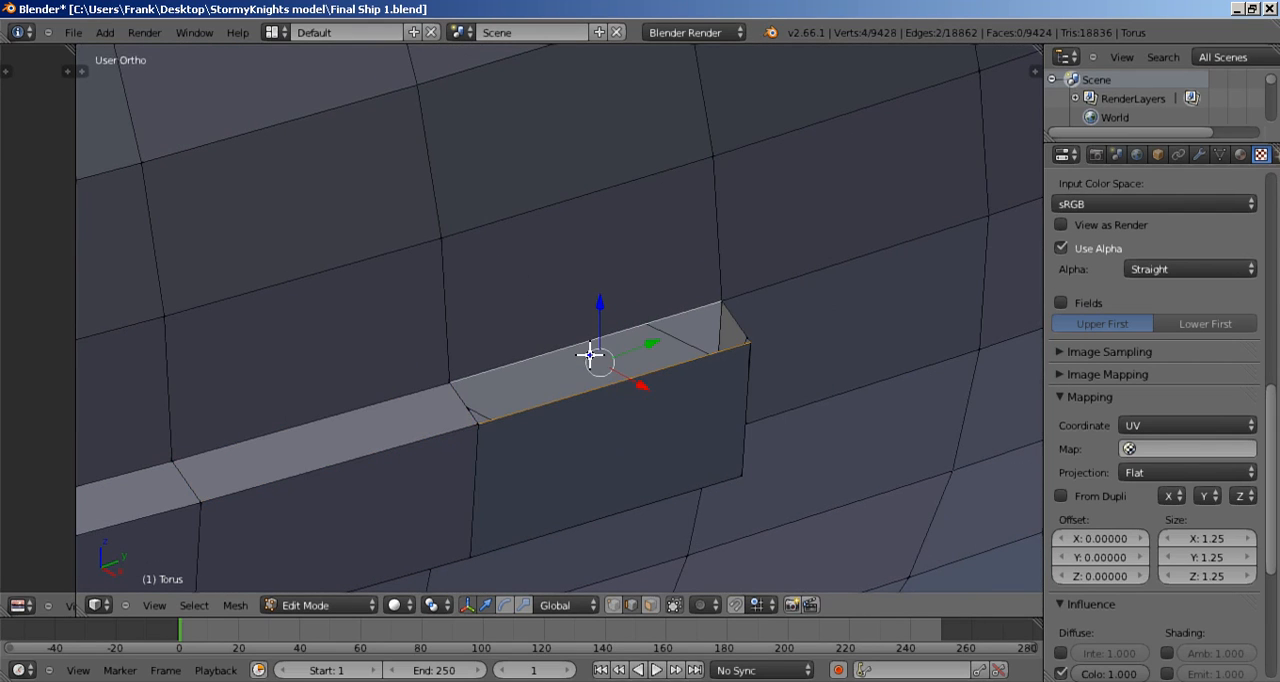
pyautogui.press('f')
# Step: Select the diagonal and the stray upright edge on the block's far end and delete both edges
pyautogui.scroll(-4, 594, 383)
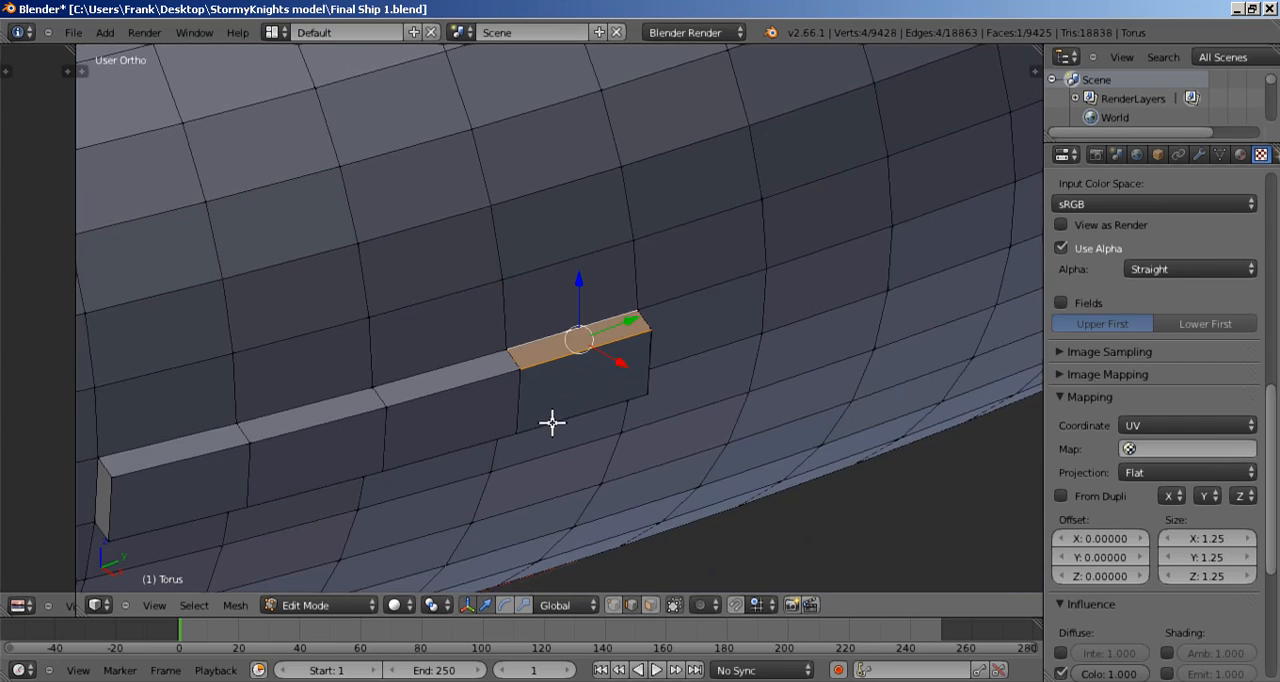
pyautogui.moveTo(516, 314); pyautogui.dragTo(468, 372, button='middle')
pyautogui.keyDown('shift'); pyautogui.moveTo(674, 346); pyautogui.dragTo(566, 380, button='middle'); pyautogui.keyUp('shift')
pyautogui.scroll(5, 571, 421)
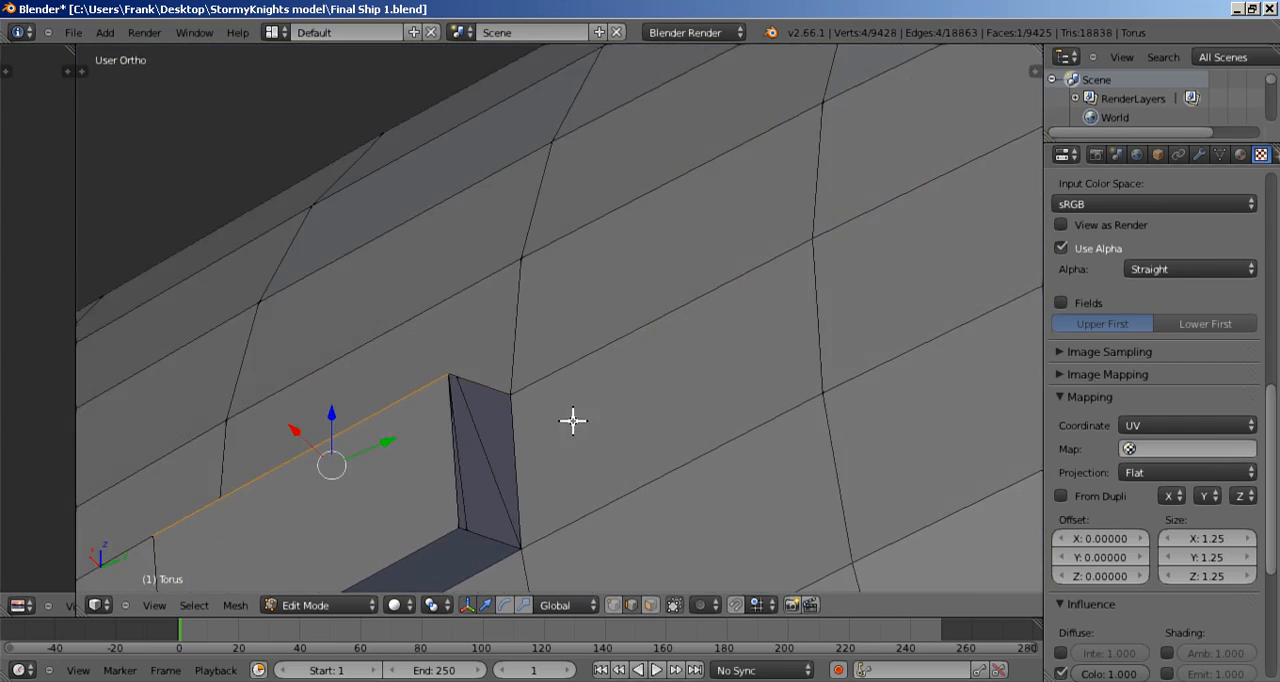
pyautogui.keyDown('shift'); pyautogui.moveTo(532, 428); pyautogui.dragTo(652, 287, button='middle'); pyautogui.keyUp('shift')
pyautogui.rightClick(606, 314)
pyautogui.scroll(4, 612, 335)
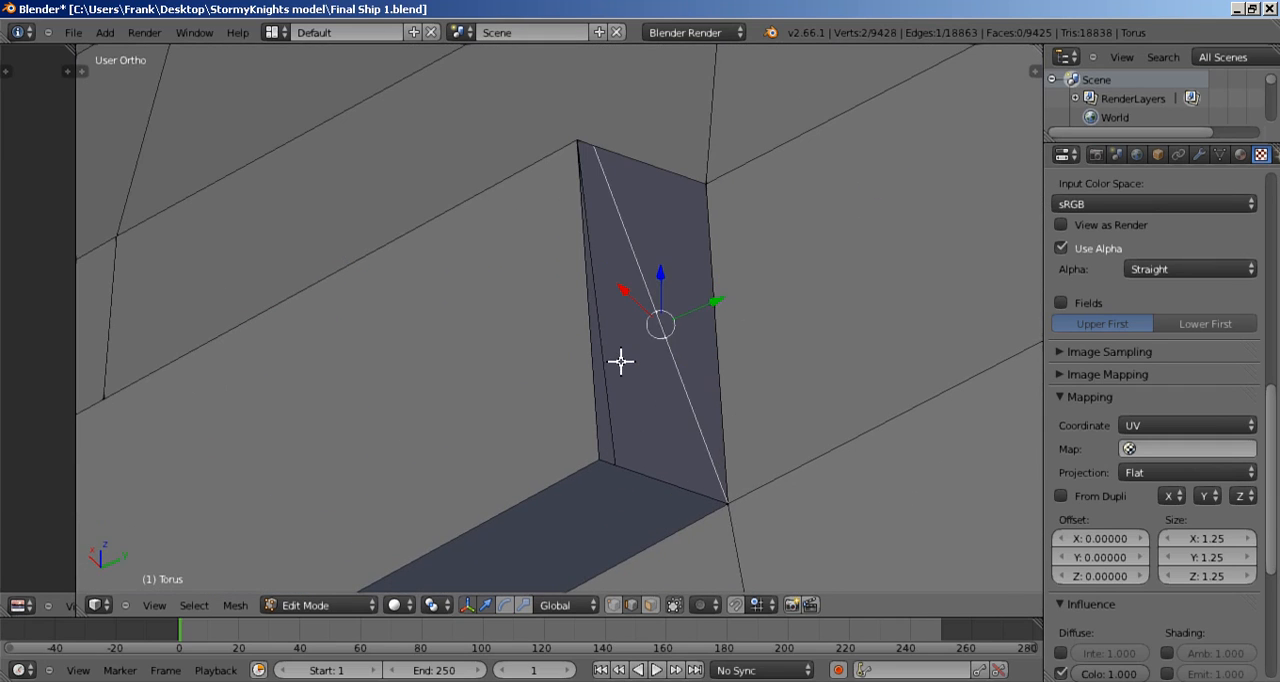
pyautogui.keyDown('shift'); pyautogui.rightClick(614, 362); pyautogui.keyUp('shift')
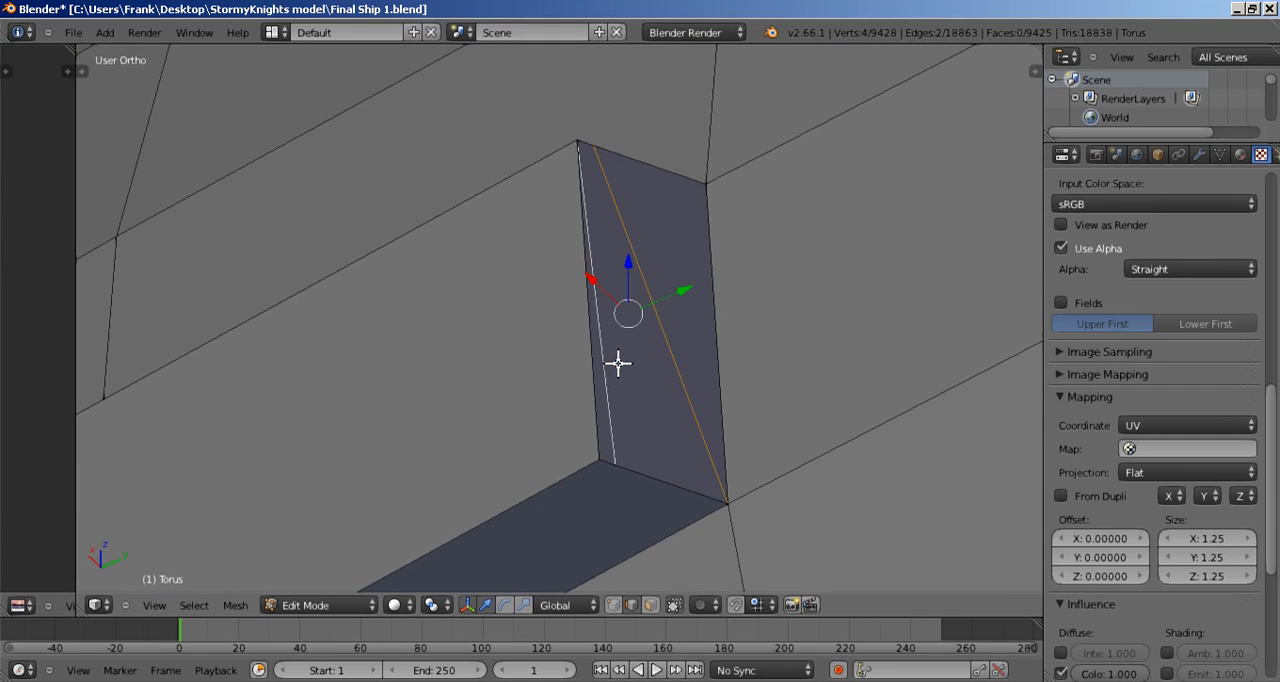
pyautogui.press('x')
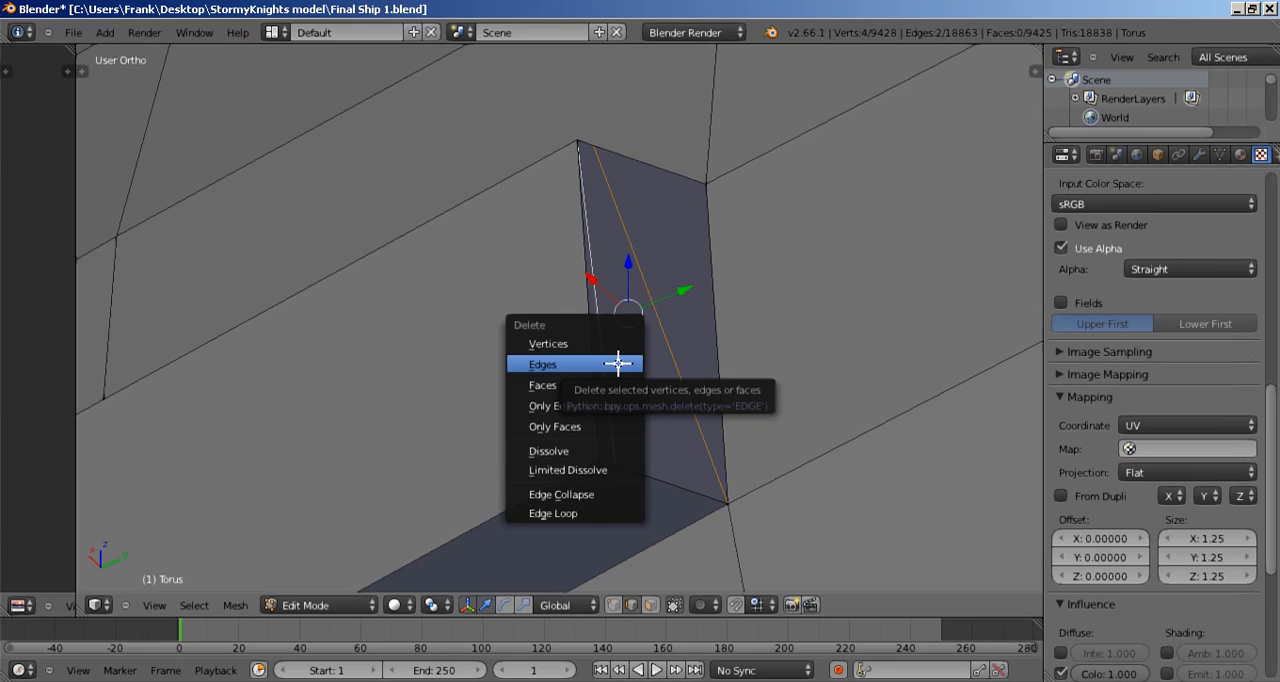
pyautogui.click(617, 364)
# Step: Fill the far end of the raised block with a face between its two upright edges
pyautogui.rightClick(599, 364)
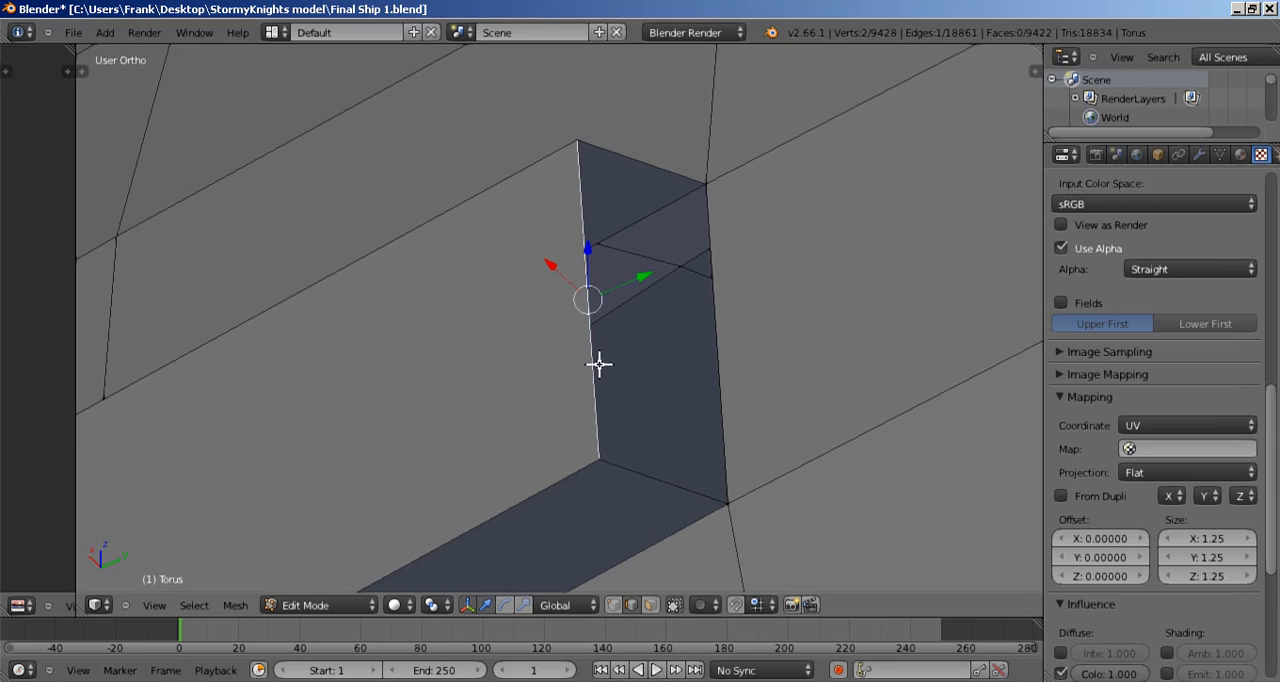
pyautogui.keyDown('shift'); pyautogui.rightClick(738, 355); pyautogui.keyUp('shift')
pyautogui.press('f')
pyautogui.scroll(-5, 738, 355)
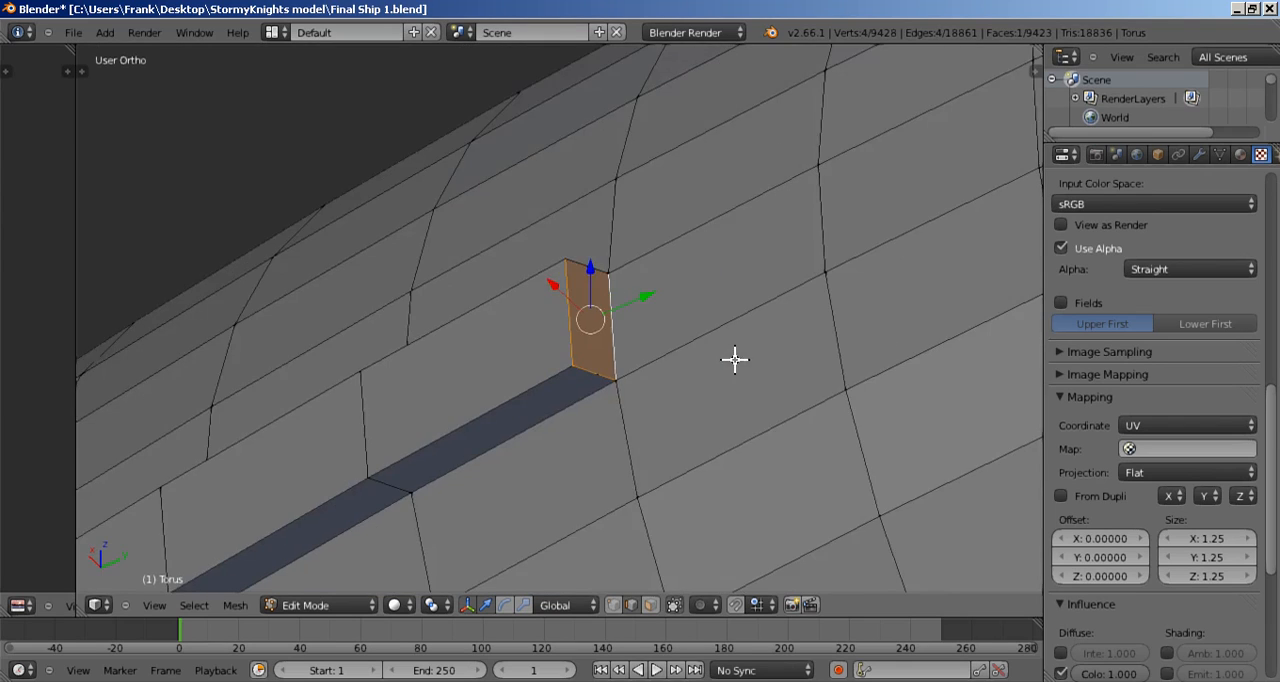
pyautogui.moveTo(523, 414); pyautogui.dragTo(602, 328, button='middle')
pyautogui.keyDown('shift'); pyautogui.moveTo(442, 369); pyautogui.dragTo(827, 337, button='middle'); pyautogui.keyUp('shift')
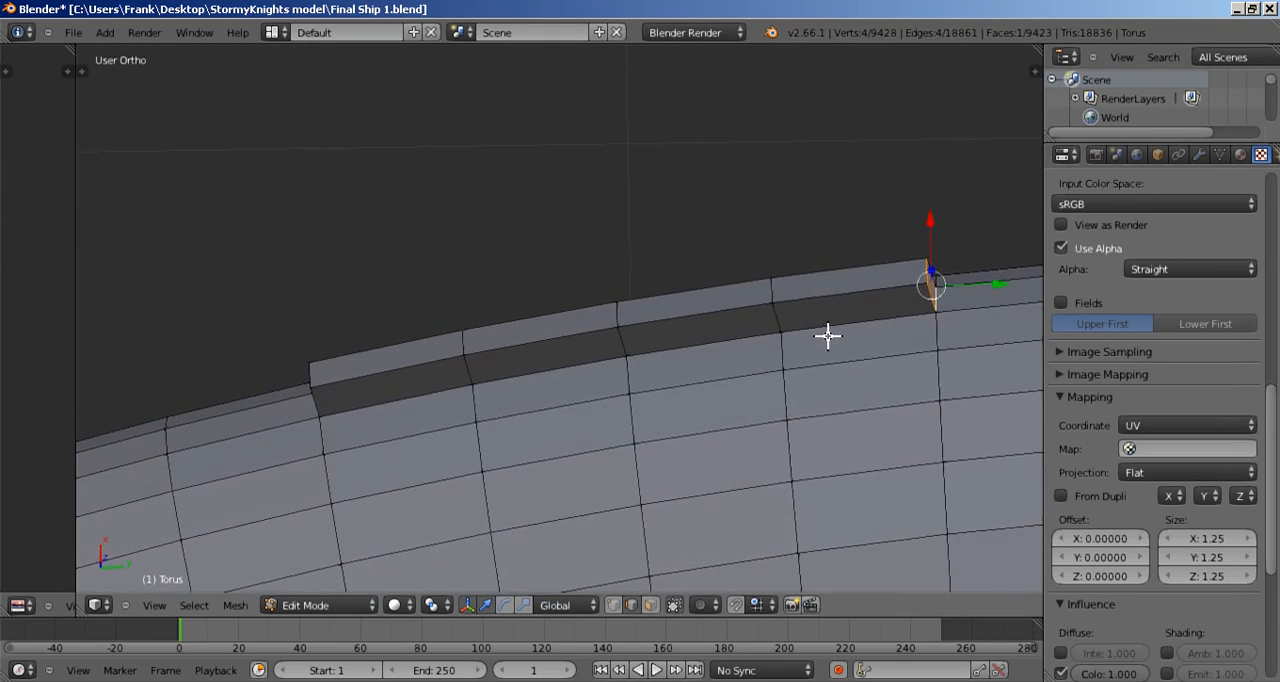
pyautogui.scroll(-4, 647, 385)
pyautogui.scroll(5, 611, 390)
pyautogui.moveTo(520, 383); pyautogui.dragTo(562, 179, button='middle')
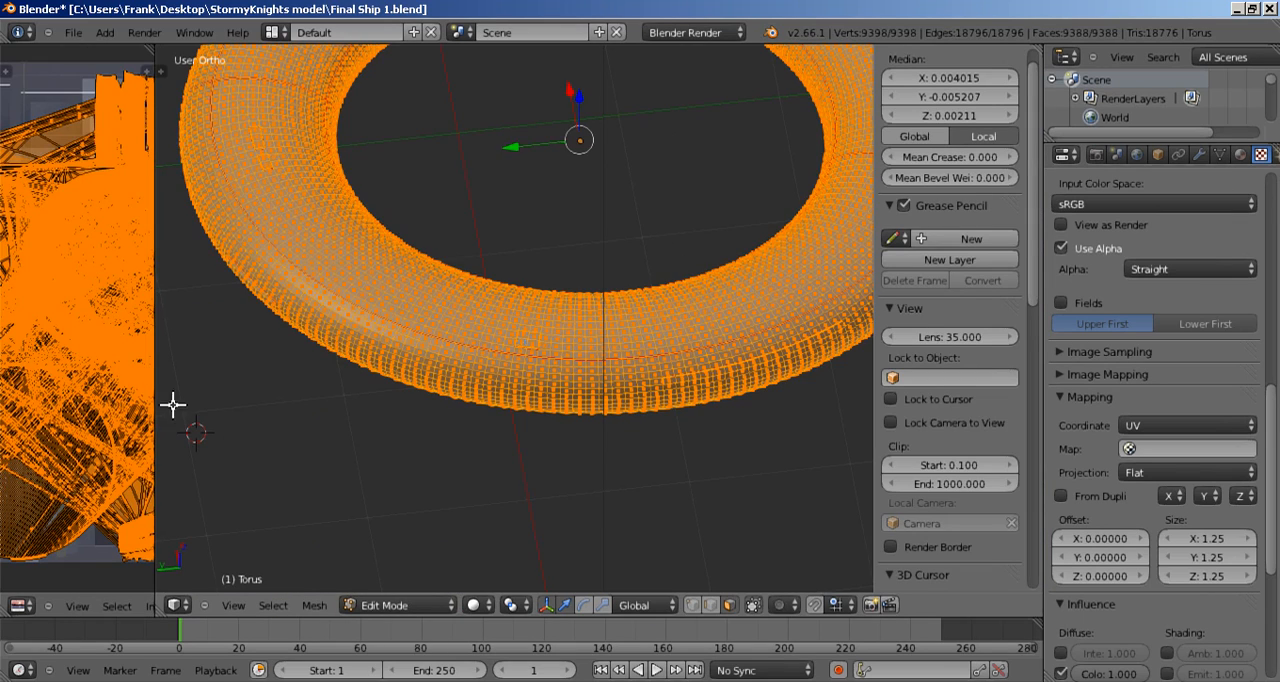
# Step: Widen the UV editor, hide the 3D view's properties sidebar and try to unwrap the whole ring mesh
pyautogui.moveTo(154, 437); pyautogui.dragTo(543, 479)
pyautogui.scroll(-1, 390, 443)
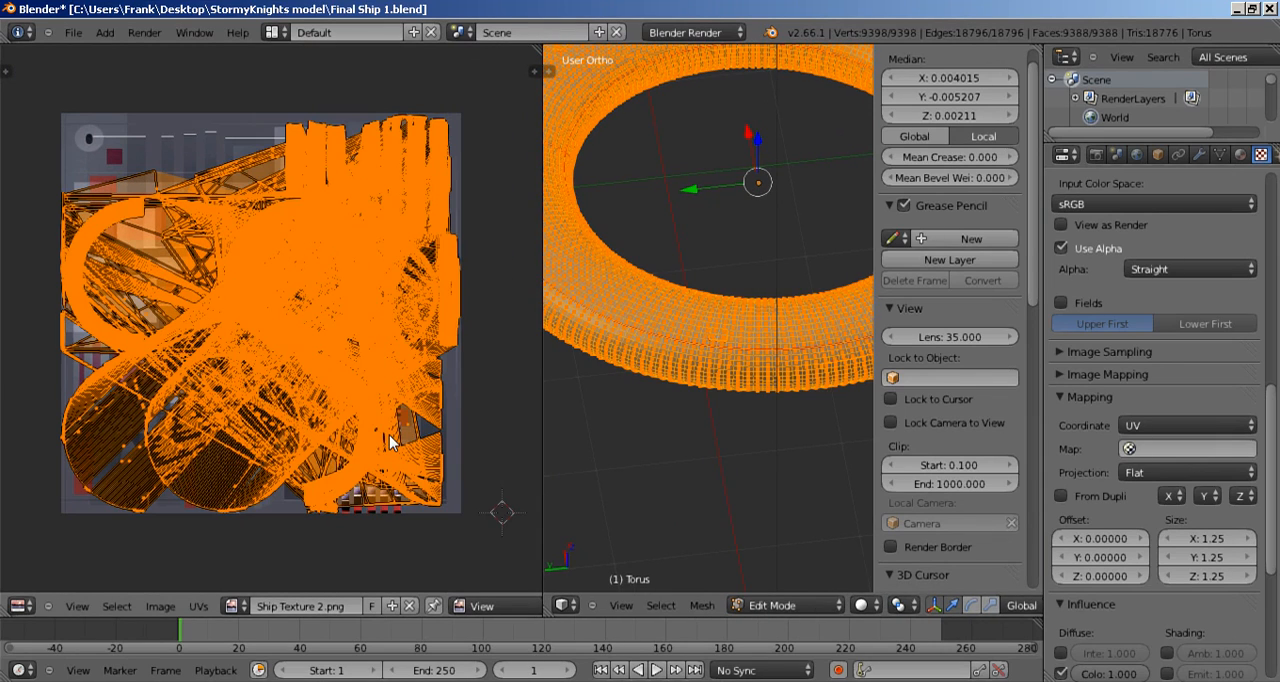
pyautogui.press('n')
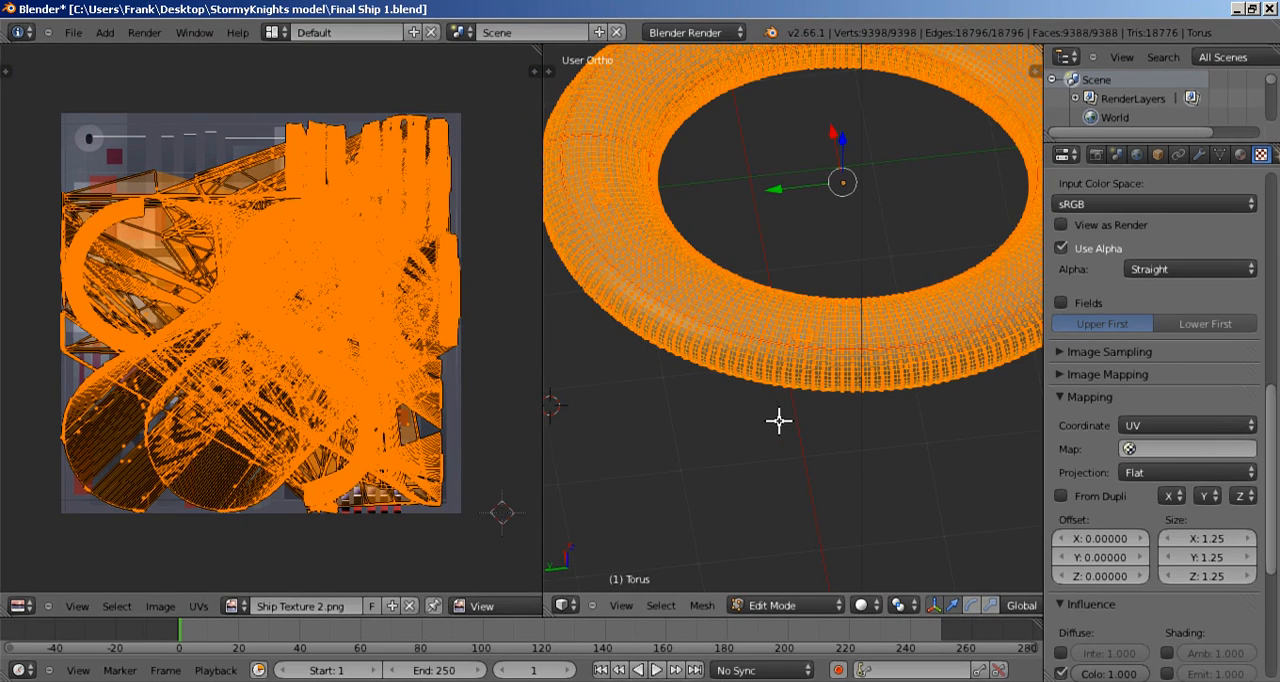
pyautogui.scroll(-2, 754, 397)
pyautogui.scroll(1, 752, 396)
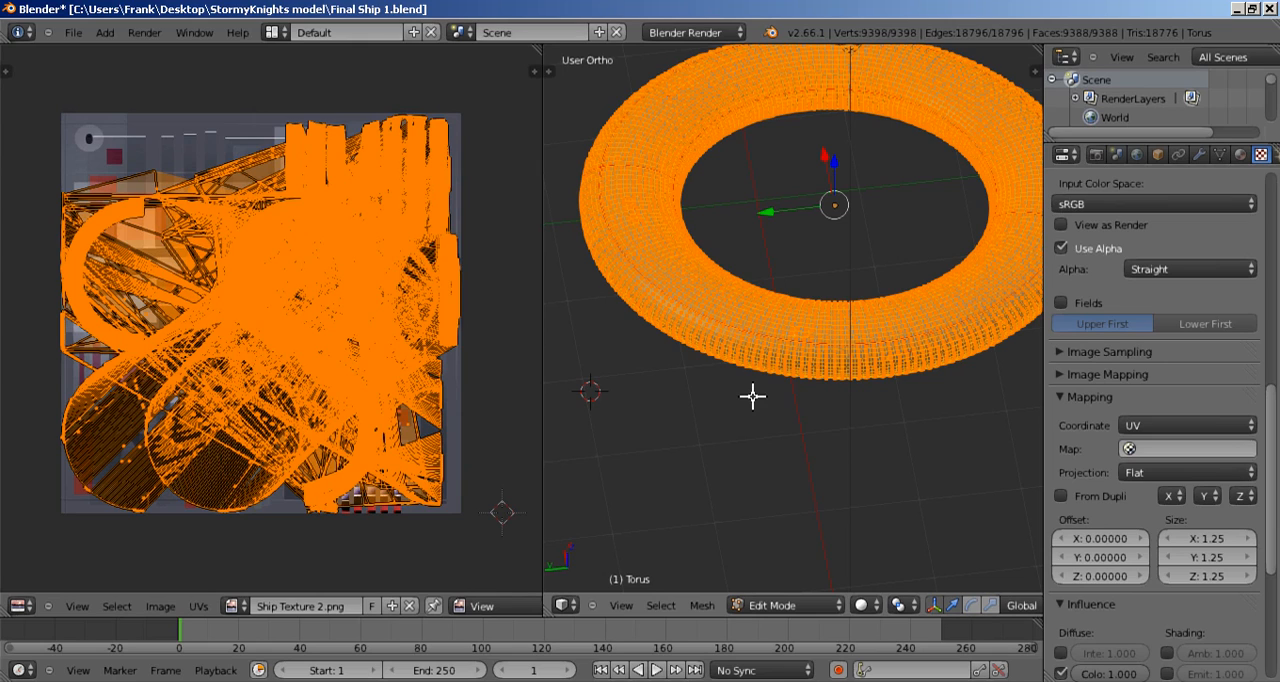
pyautogui.press('u')
pyautogui.click(745, 396)
# Step: Apply the ring's scale in Object Mode and return to Edit Mode
pyautogui.moveTo(542, 306); pyautogui.dragTo(300, 335)
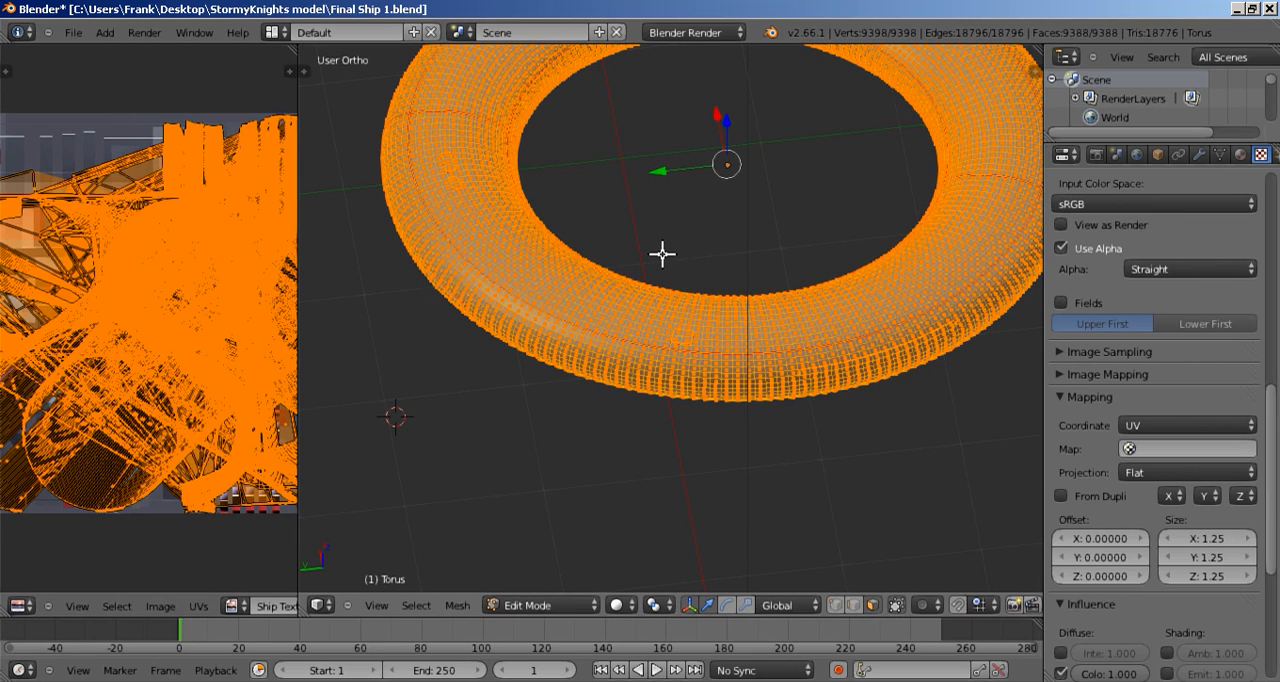
pyautogui.scroll(-2, 662, 254)
pyautogui.keyDown('shift'); pyautogui.moveTo(651, 197); pyautogui.dragTo(576, 353, button='middle'); pyautogui.keyUp('shift')
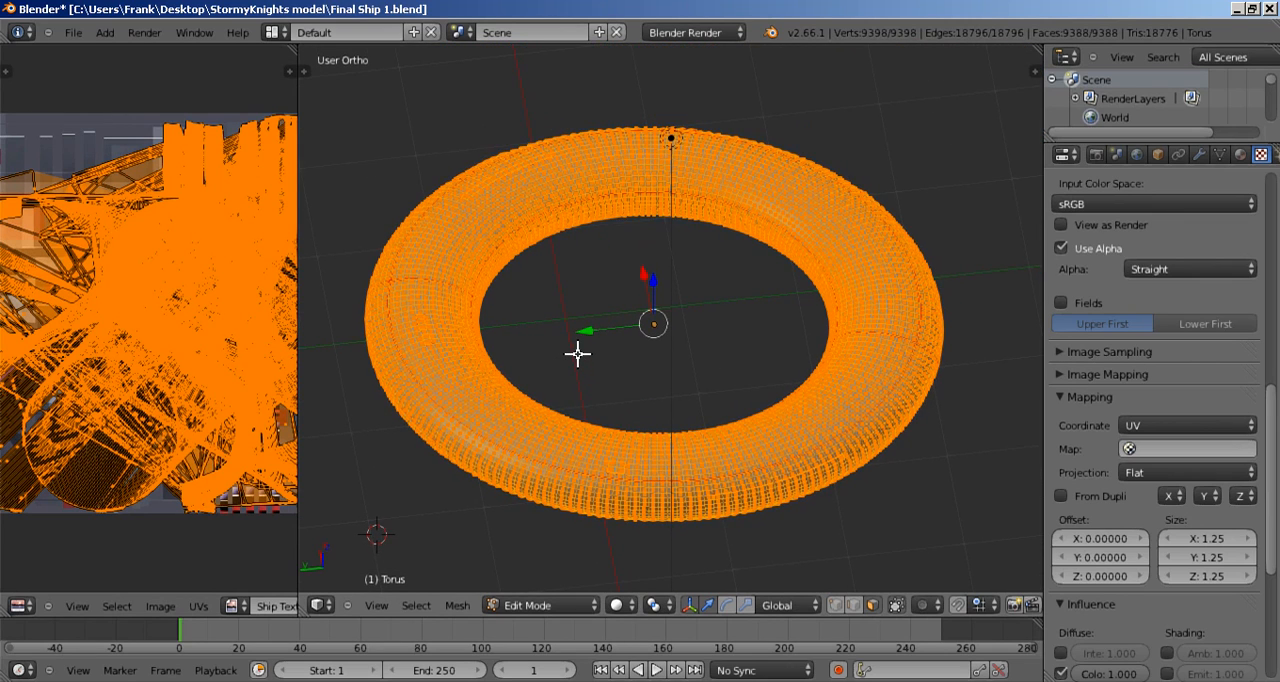
pyautogui.press('Tab')
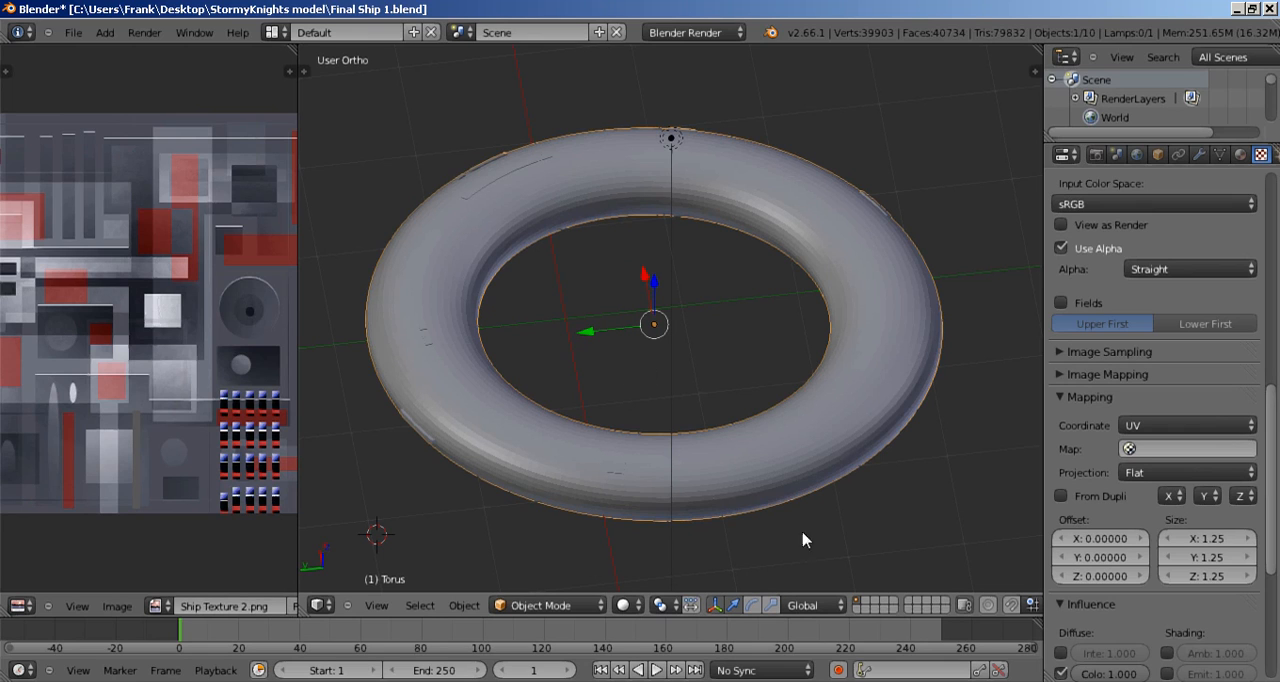
pyautogui.press('Tab')
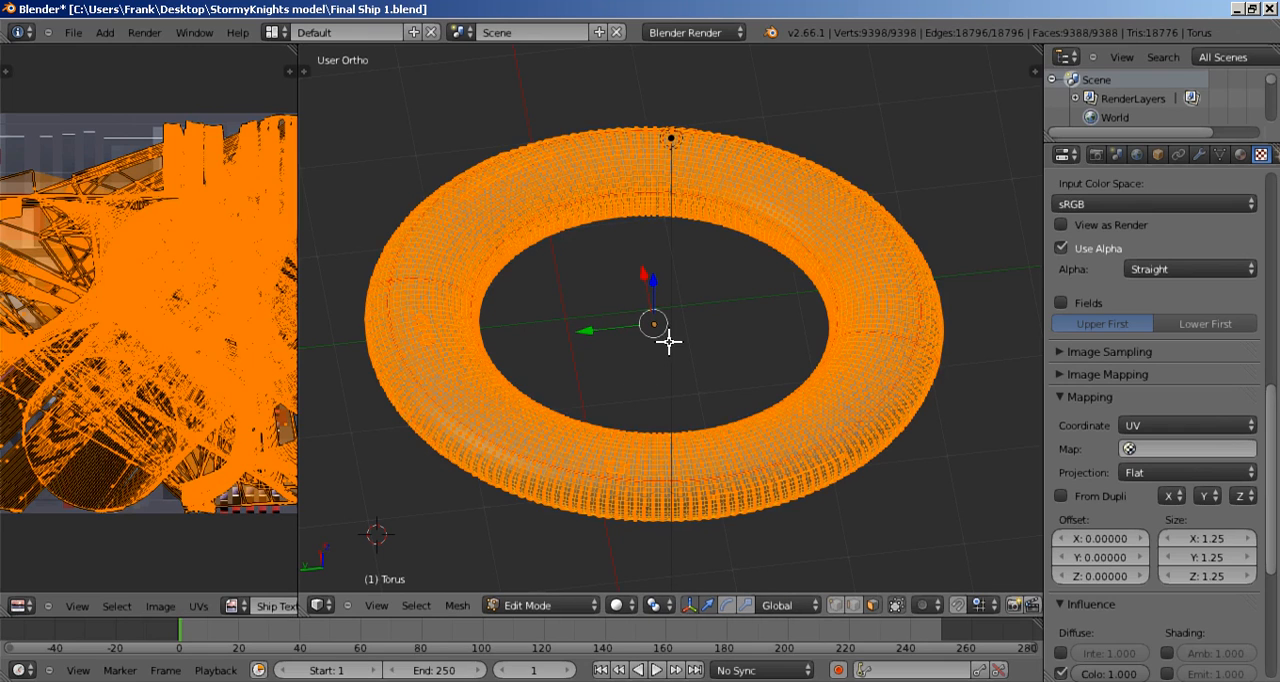
pyautogui.press('Tab')
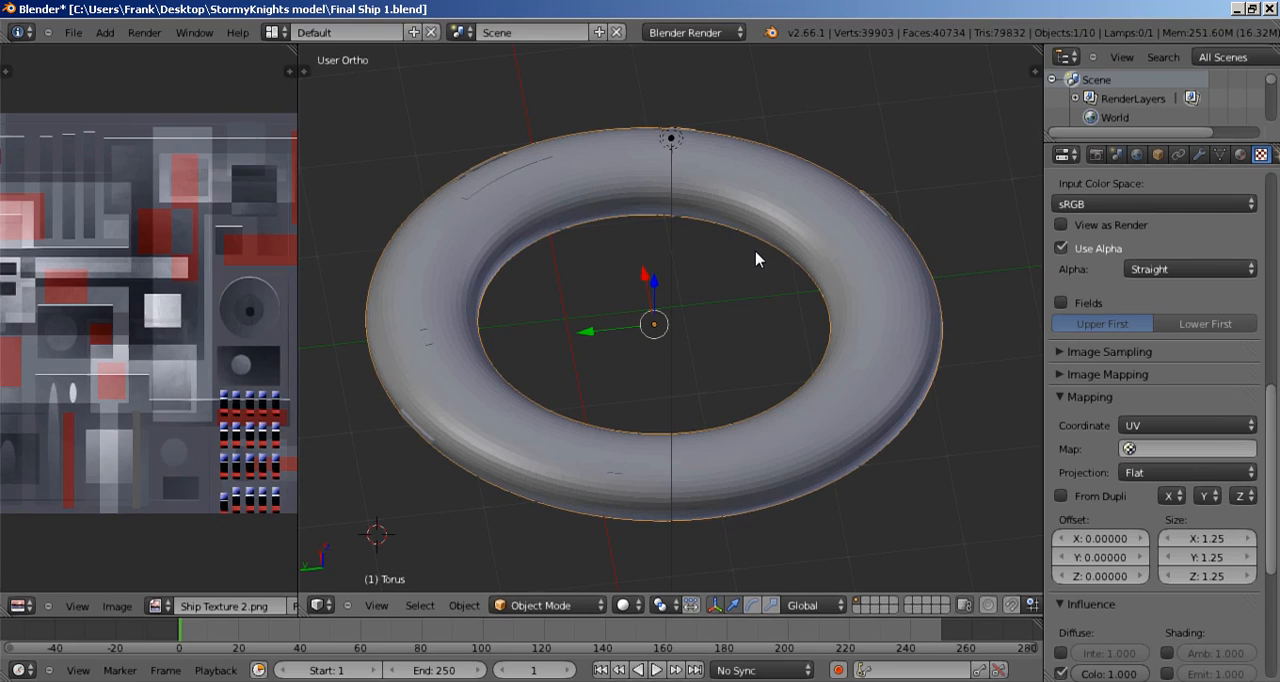
pyautogui.press('n')
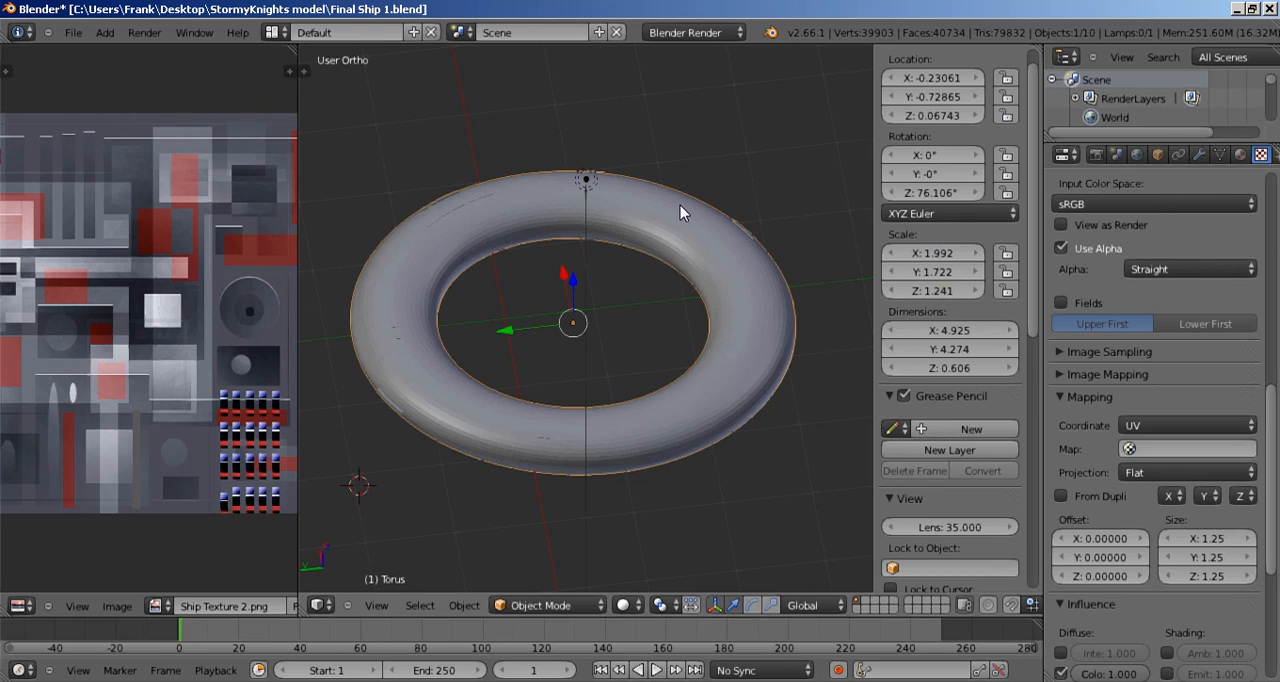
pyautogui.hotkey('ctrl', 'a')
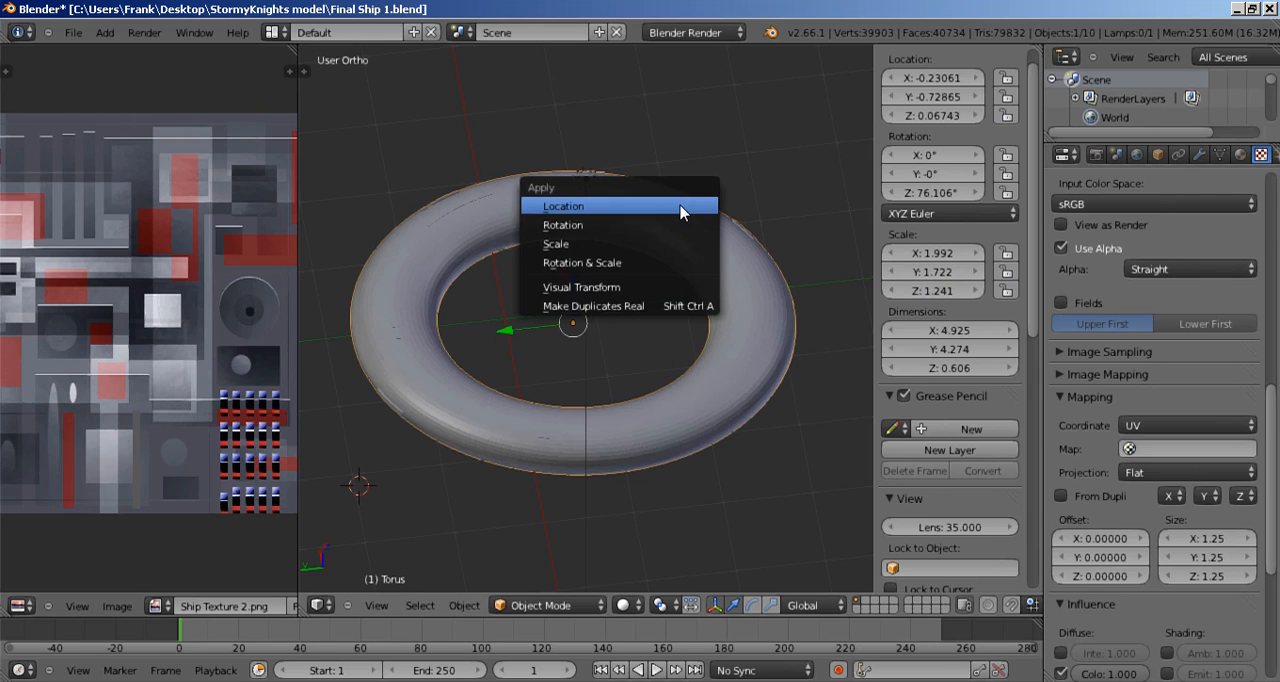
pyautogui.click(643, 245)
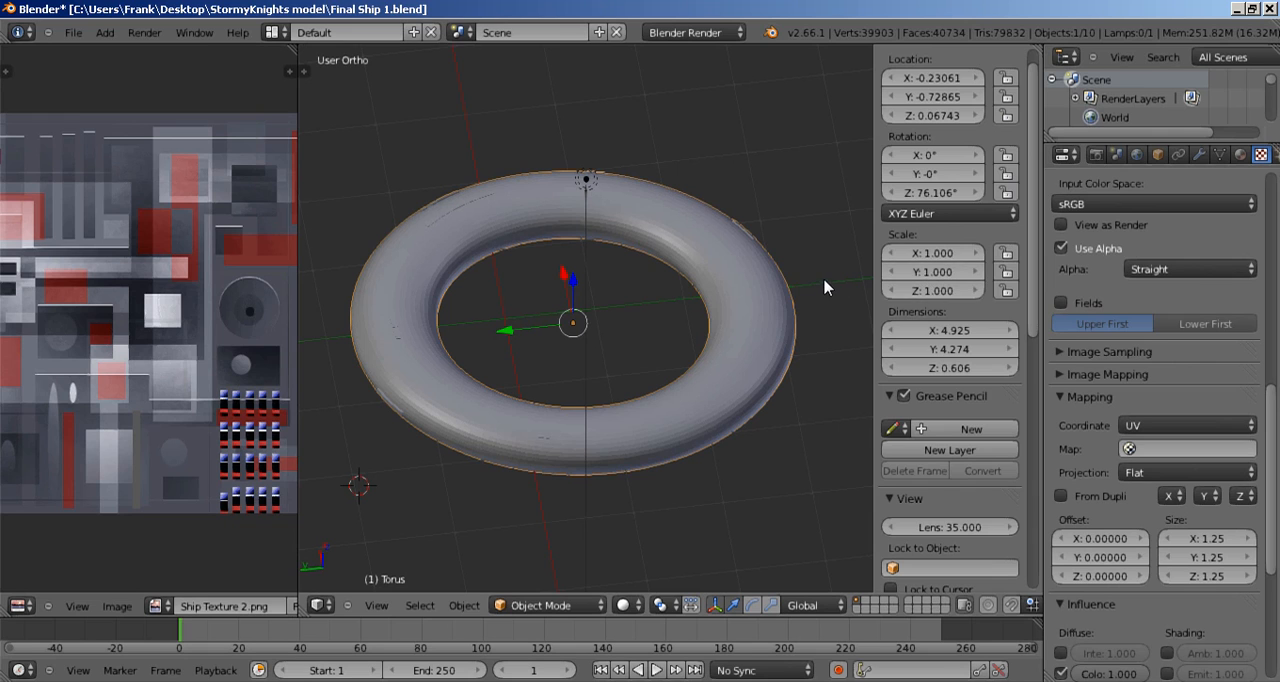
pyautogui.press('n')
pyautogui.press('Tab')
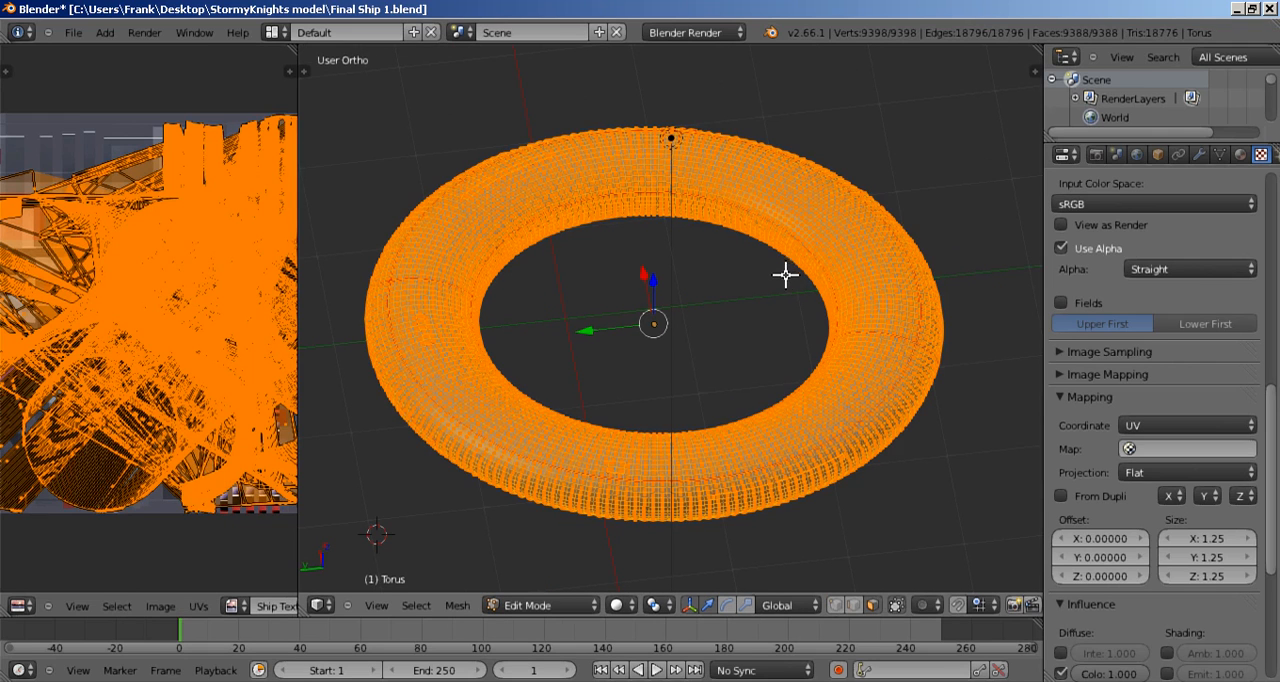
# Step: Try a standard Unwrap of the whole ring again, with the UV editor widened to show the full texture
pyautogui.press('u')
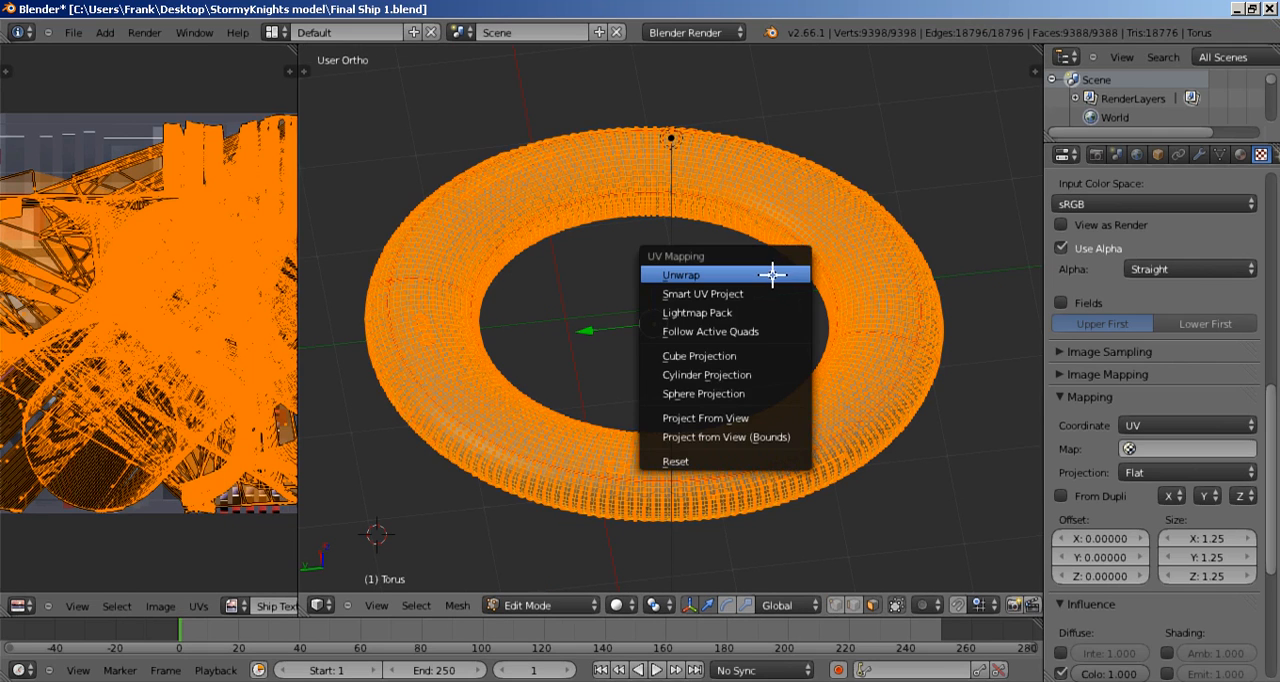
pyautogui.click(771, 271)
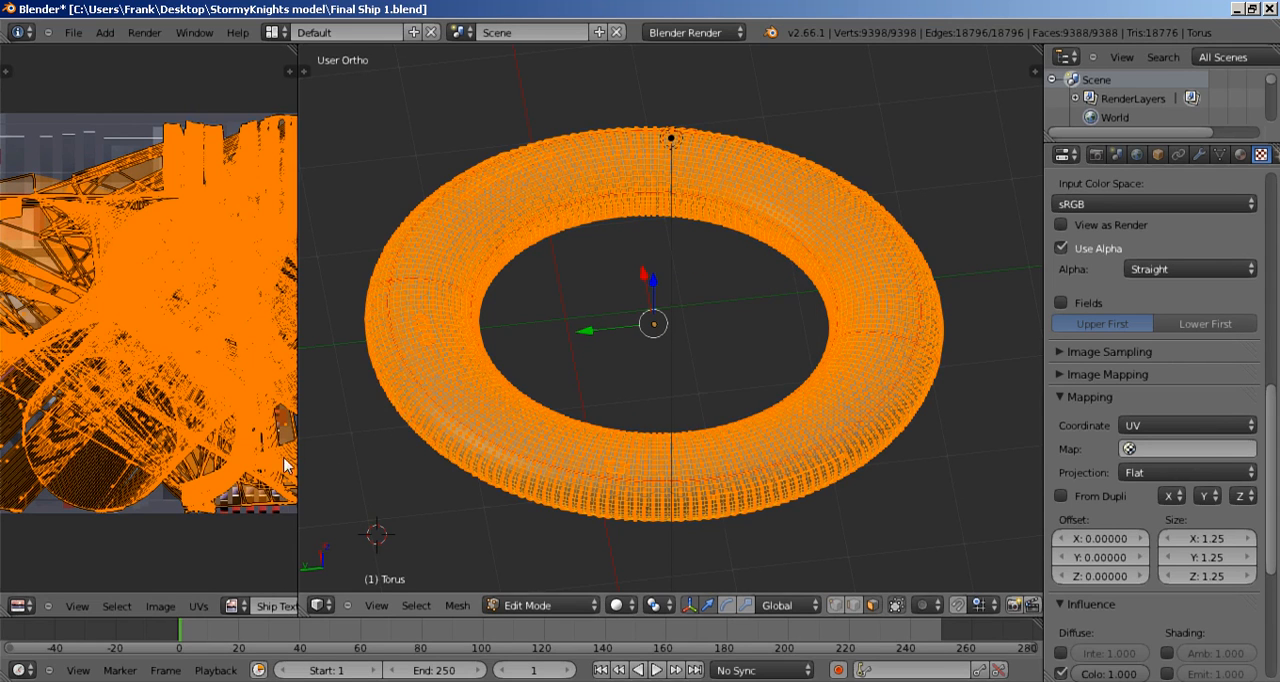
pyautogui.moveTo(299, 438); pyautogui.dragTo(490, 440)
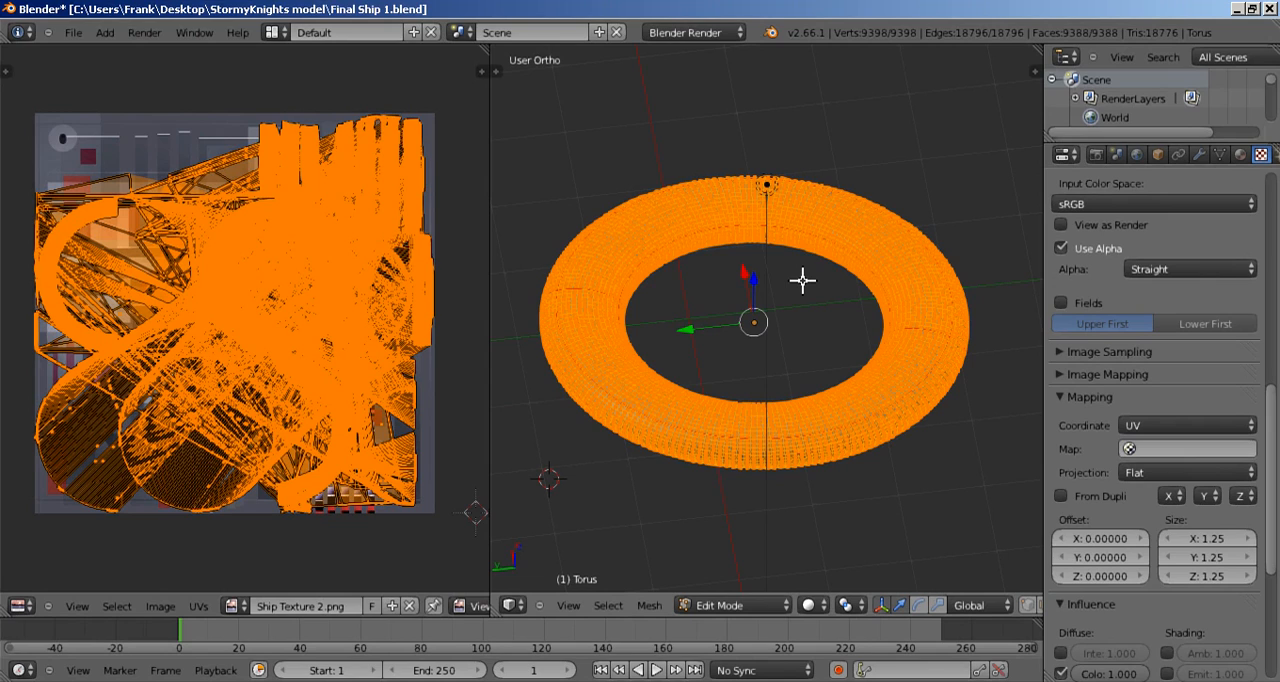
pyautogui.press('u')
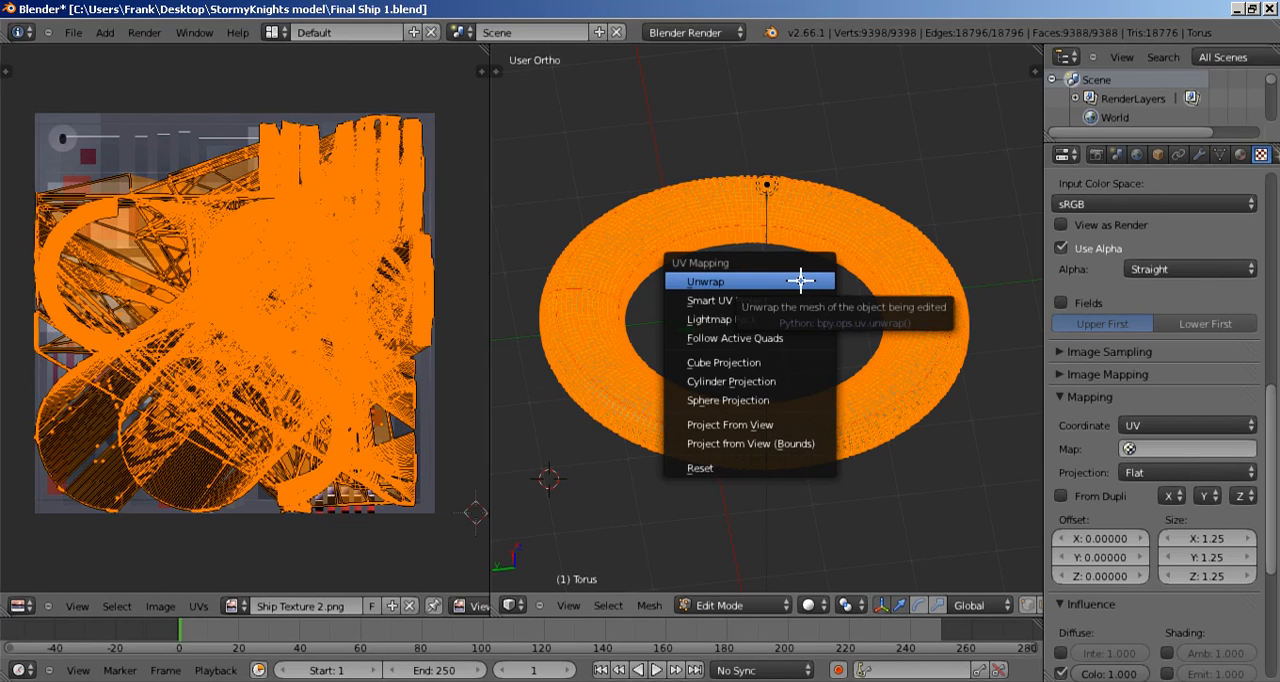
pyautogui.click(801, 281)
# Step: Unwrap the whole ring with Smart UV Project, using angle limit 66, island margin 0 and area weight 0
pyautogui.press('u')
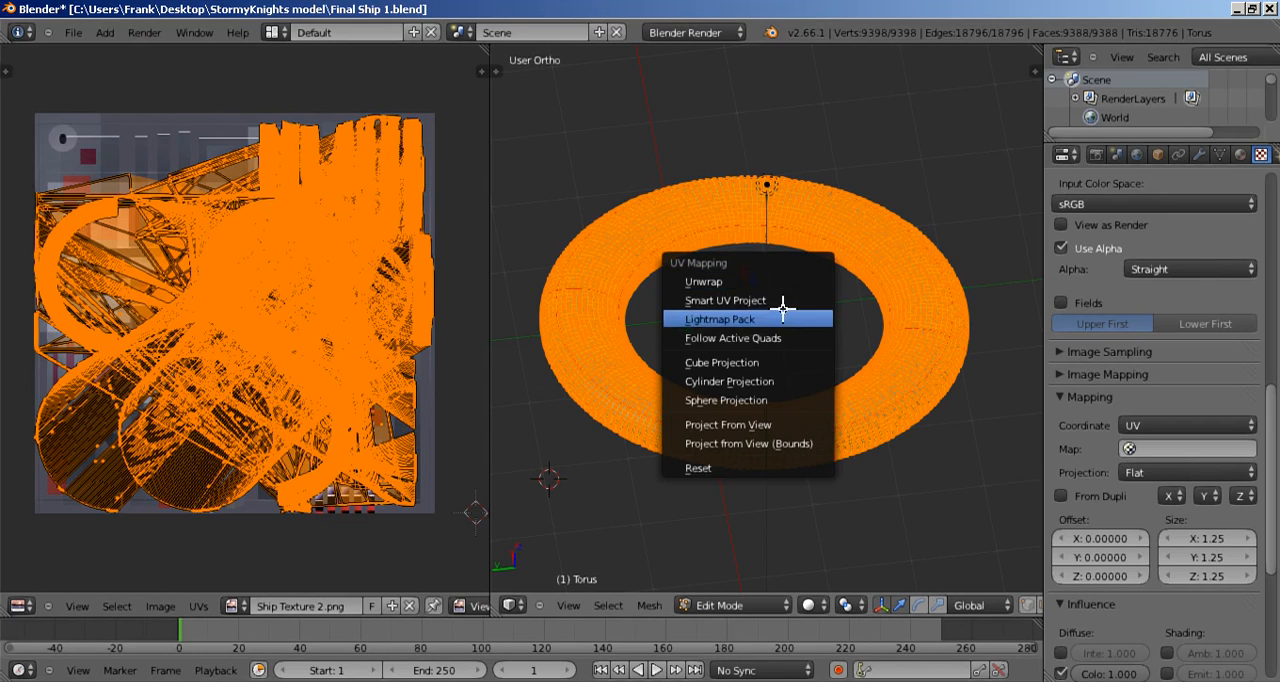
pyautogui.click(779, 299)
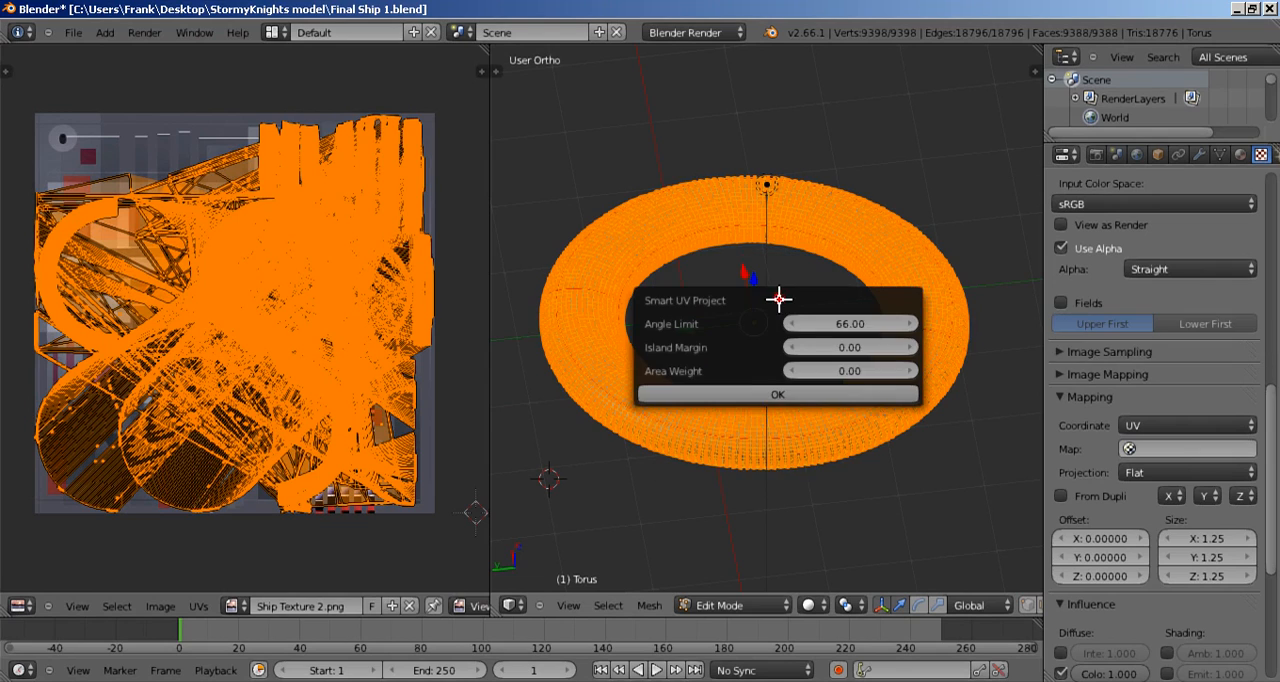
pyautogui.click(758, 395)
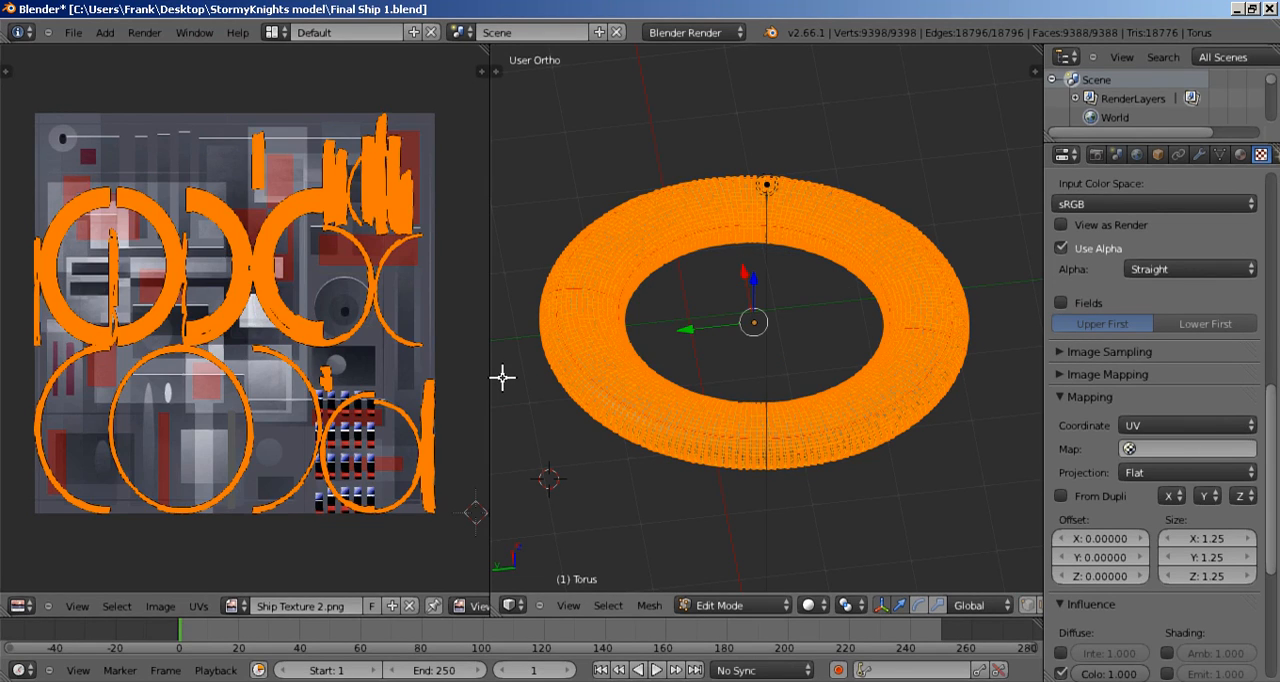
# Step: Enlarge the UV editor and examine how the ring's UV islands lie over the ship texture
pyautogui.moveTo(491, 377); pyautogui.dragTo(820, 377)
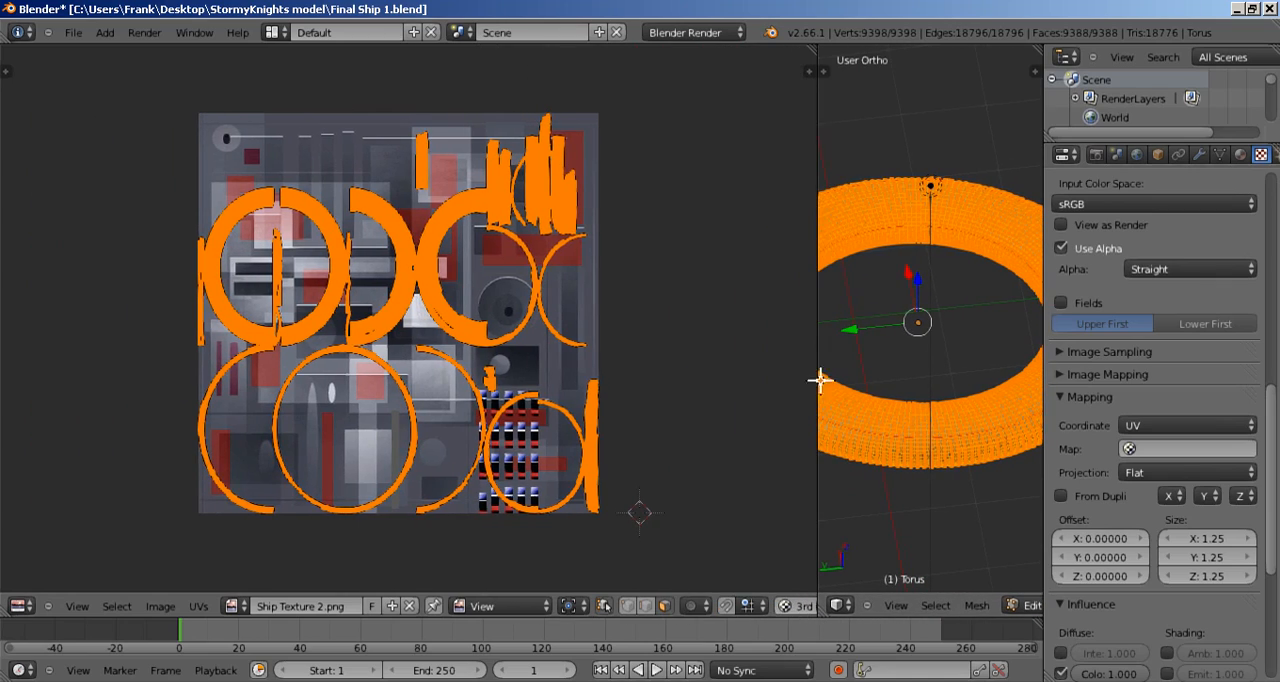
pyautogui.scroll(4, 679, 392)
pyautogui.scroll(3, 573, 384)
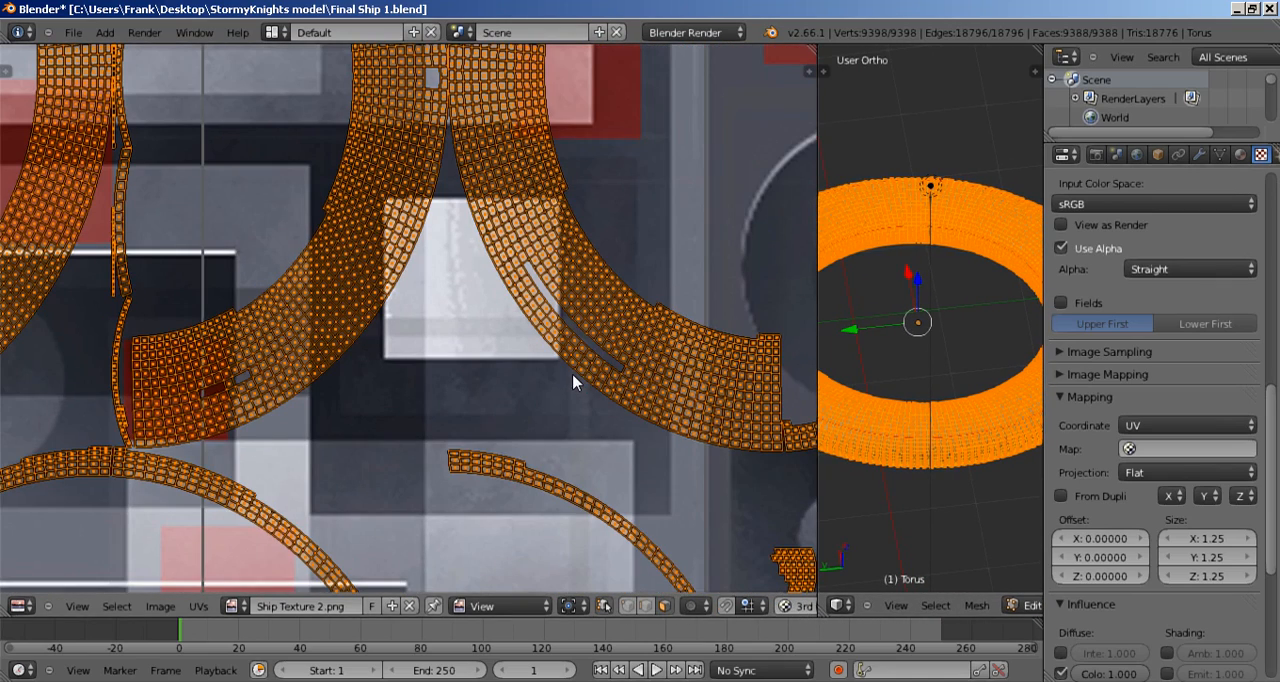
pyautogui.scroll(-6, 573, 384)
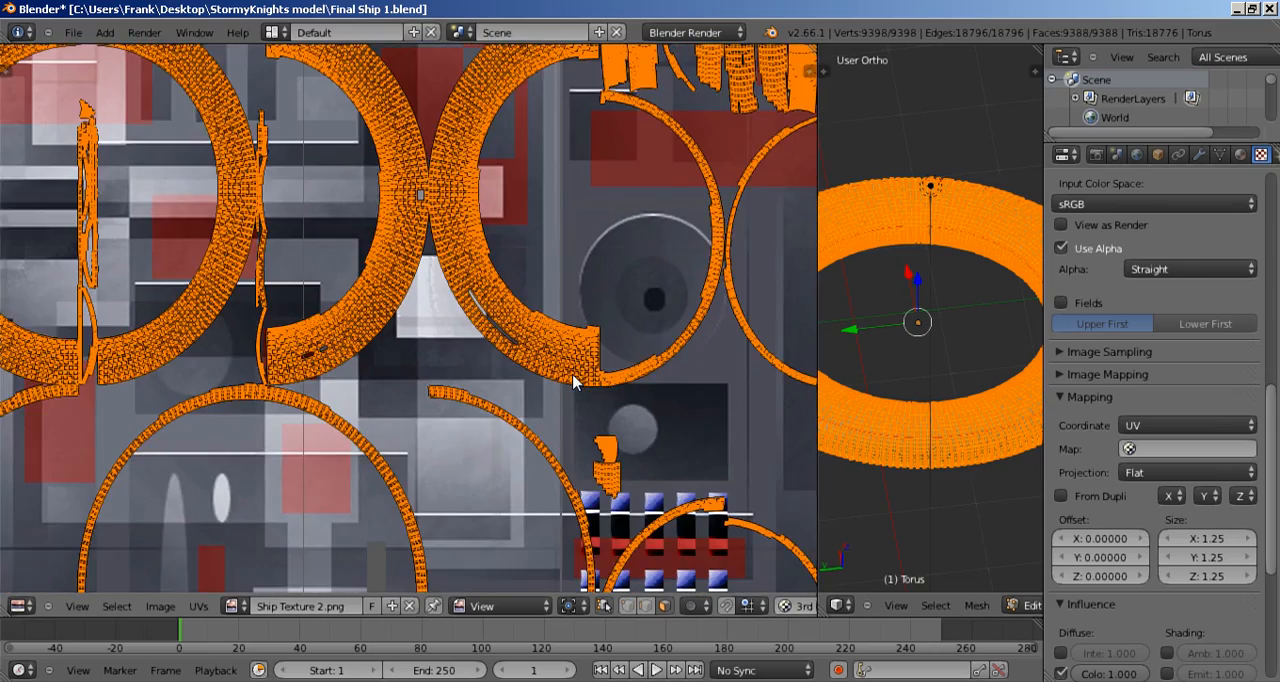
pyautogui.scroll(6, 573, 384)
pyautogui.scroll(-8, 572, 378)
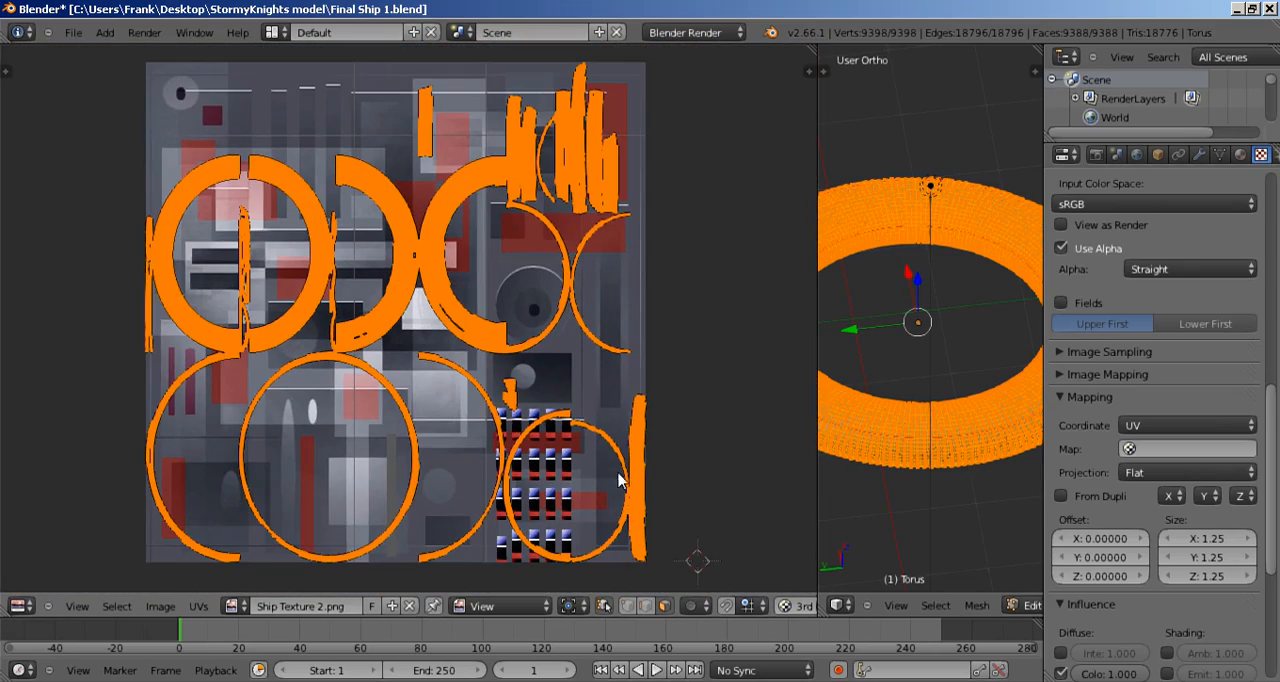
# Step: Deselect the whole mesh, enlarge the 3D view and examine the seams around the small raised block on the ring
pyautogui.press('a')
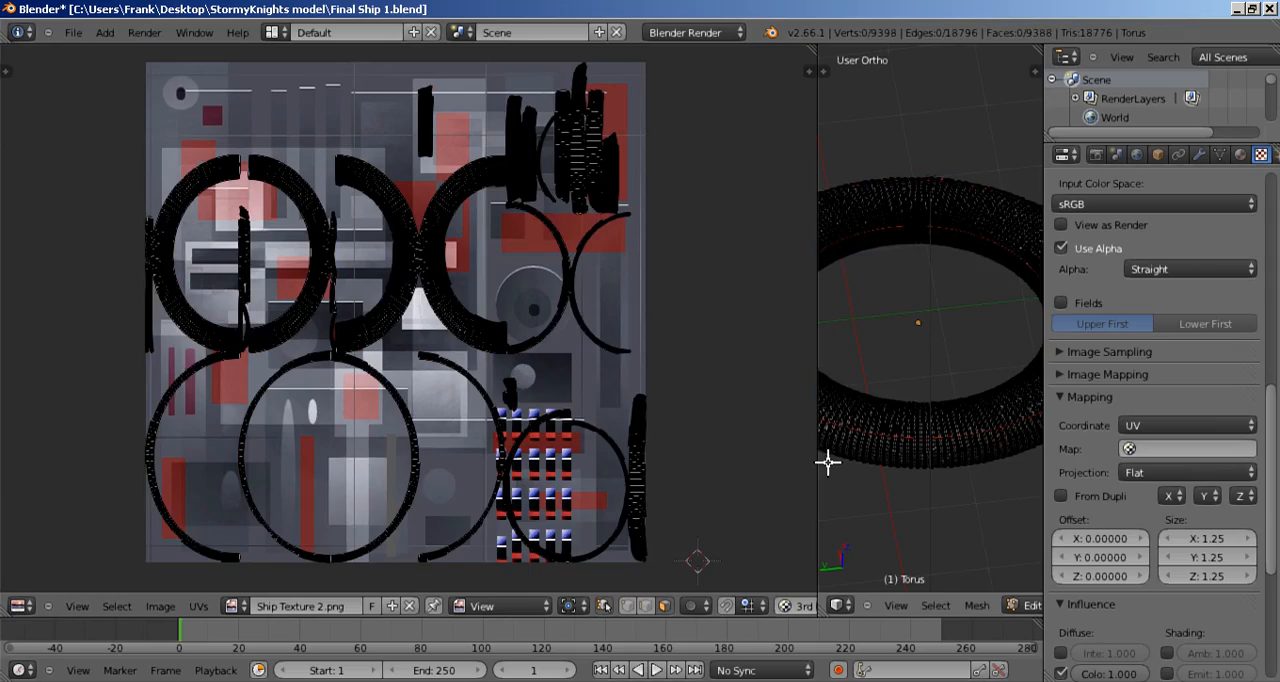
pyautogui.moveTo(817, 461); pyautogui.dragTo(343, 457)
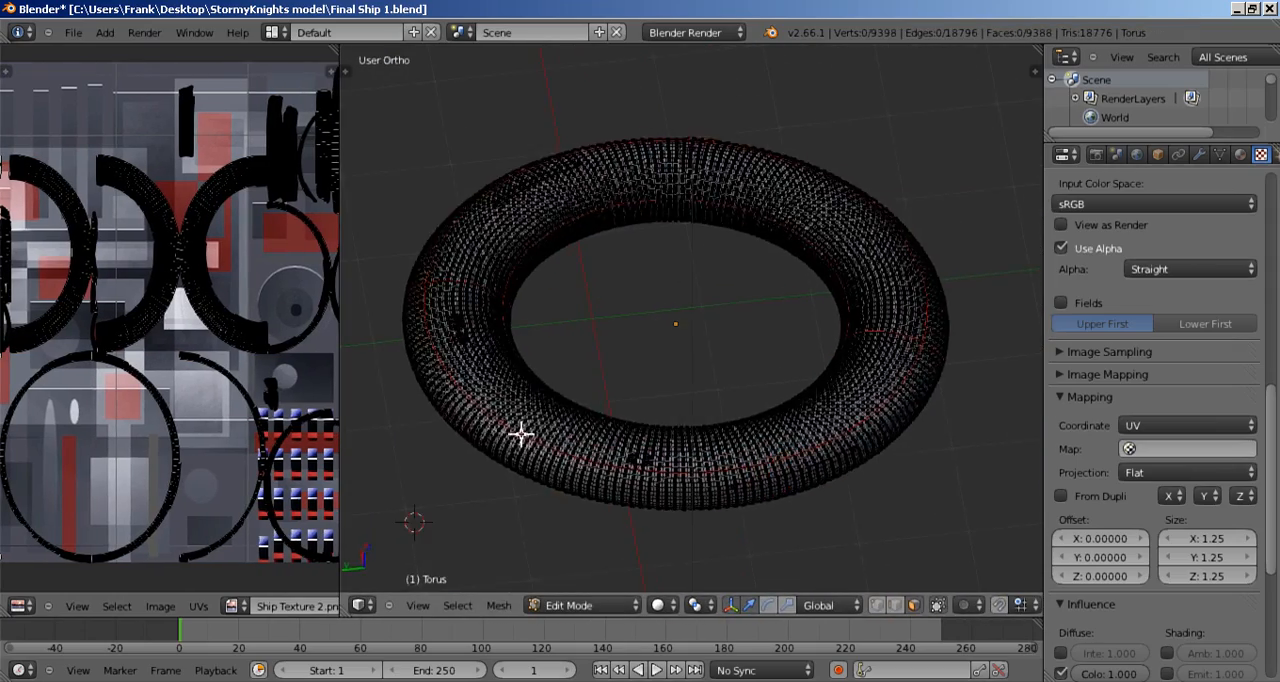
pyautogui.scroll(4, 546, 443)
pyautogui.scroll(-2, 570, 420)
pyautogui.scroll(8, 591, 398)
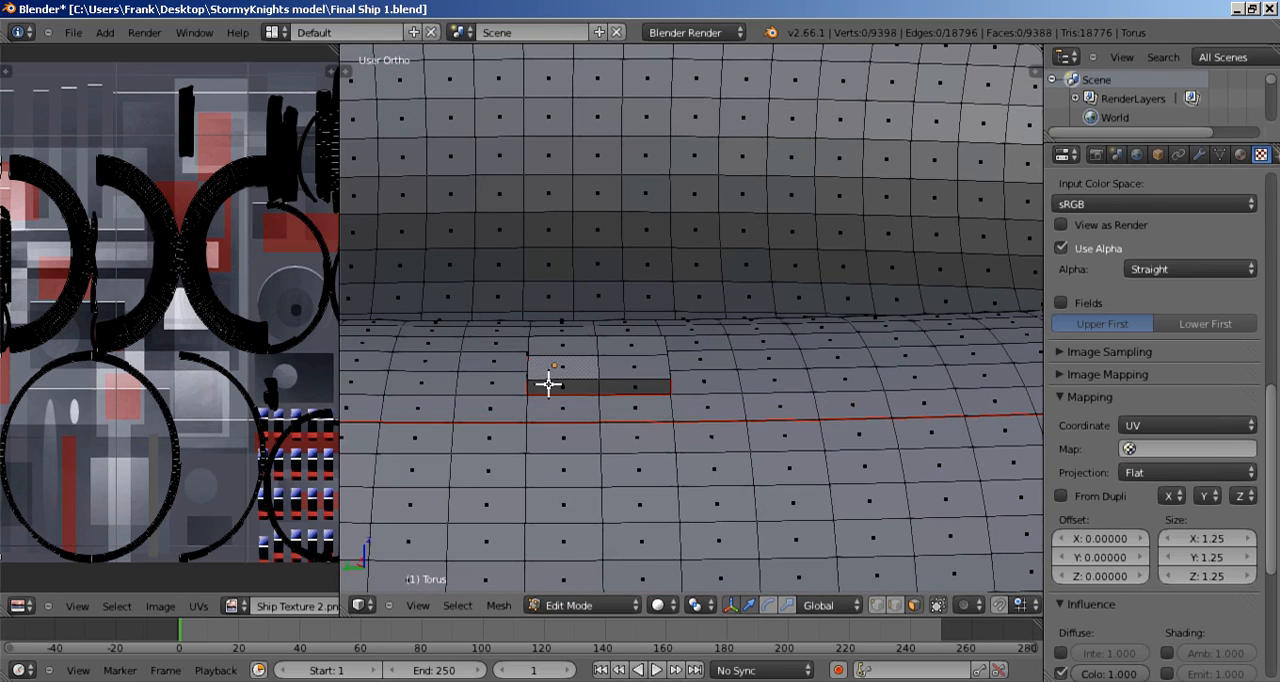
pyautogui.moveTo(564, 398); pyautogui.dragTo(580, 401, button='middle')
pyautogui.scroll(-2, 745, 403)
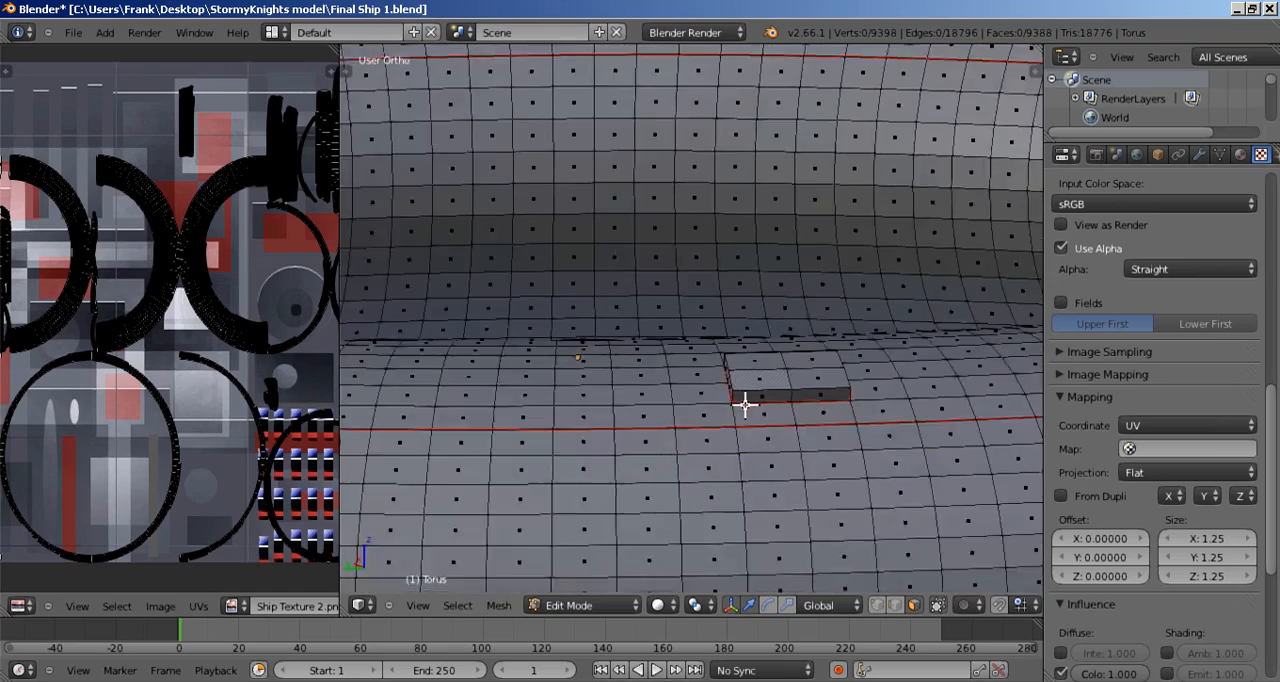
pyautogui.scroll(5, 751, 411)
pyautogui.scroll(-8, 797, 442)
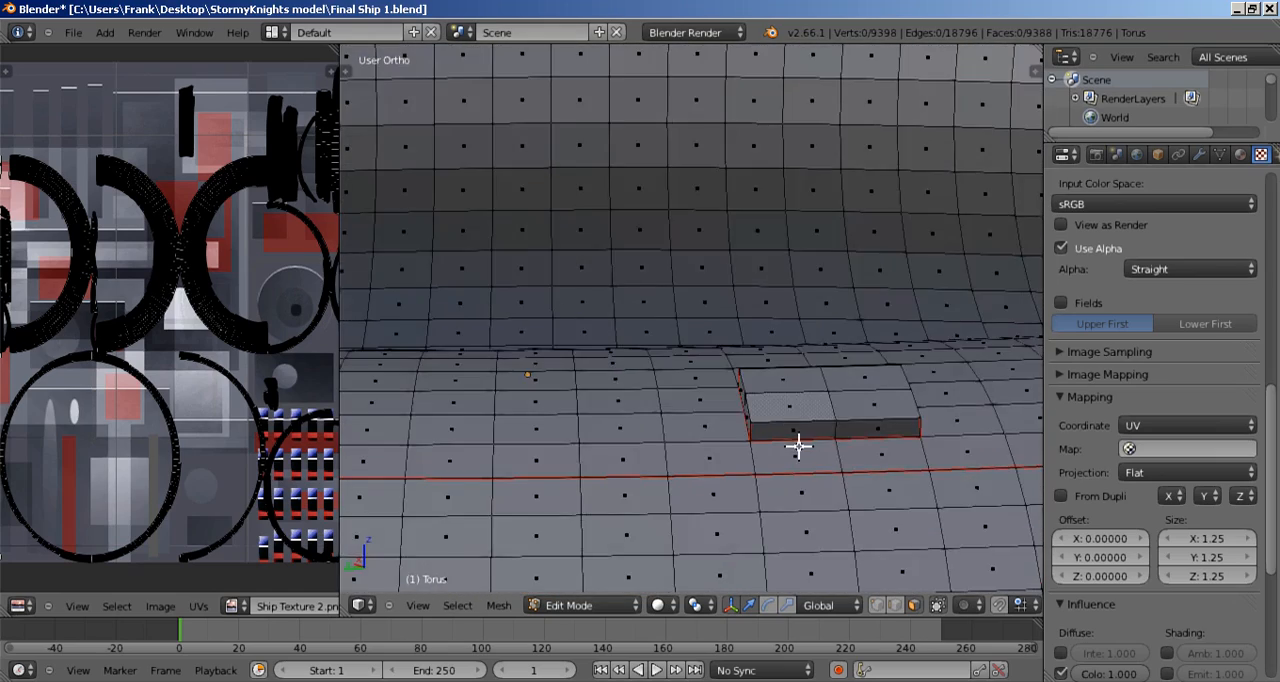
# Step: Select the whole ring mesh again and widen the UV editor to show all its UV islands
pyautogui.scroll(-1, 800, 430)
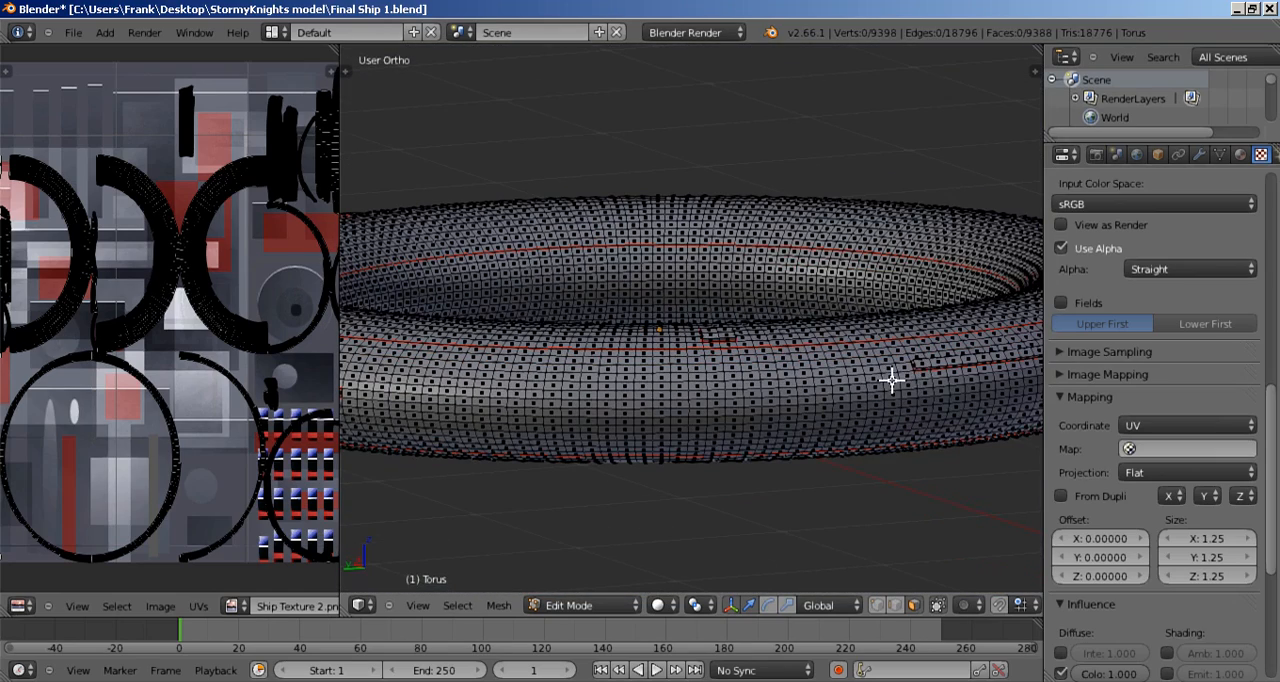
pyautogui.scroll(-3, 886, 388)
pyautogui.moveTo(796, 316); pyautogui.dragTo(797, 381, button='middle')
pyautogui.press('a')
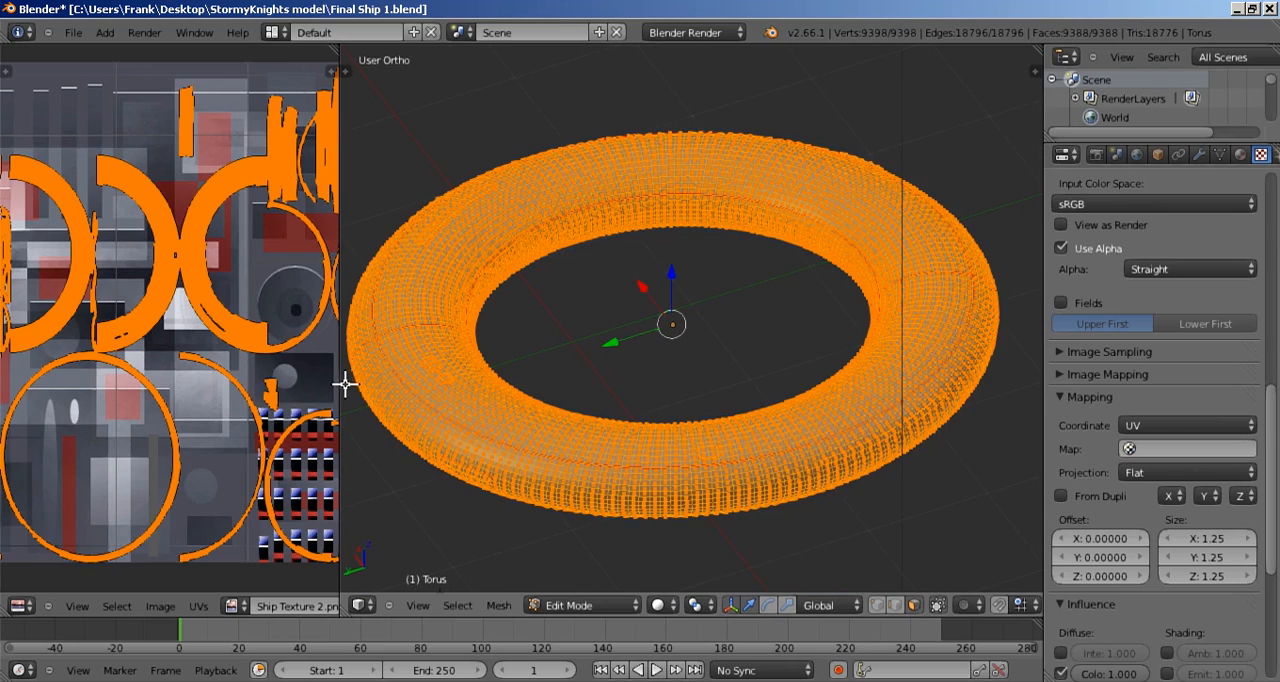
pyautogui.moveTo(343, 381); pyautogui.dragTo(760, 411)
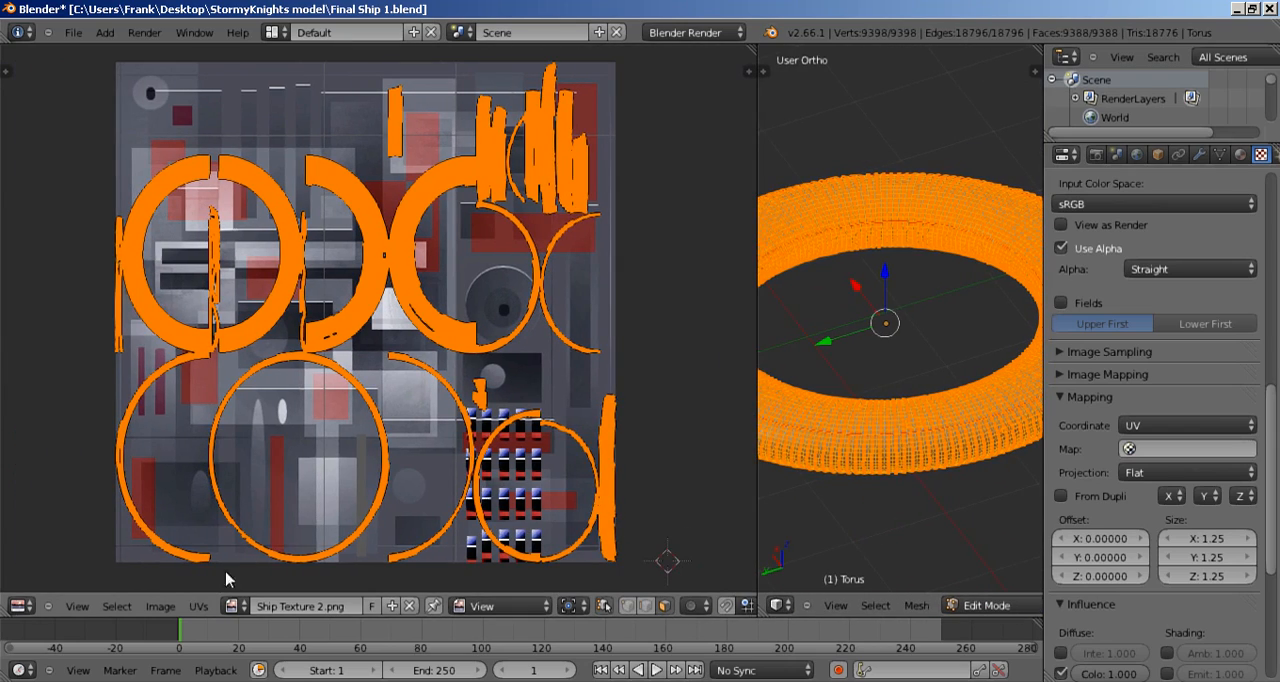
# Step: Average the scale of the ring's UV islands and pack them over the ship texture
pyautogui.click(160, 606)
pyautogui.click(198, 607)
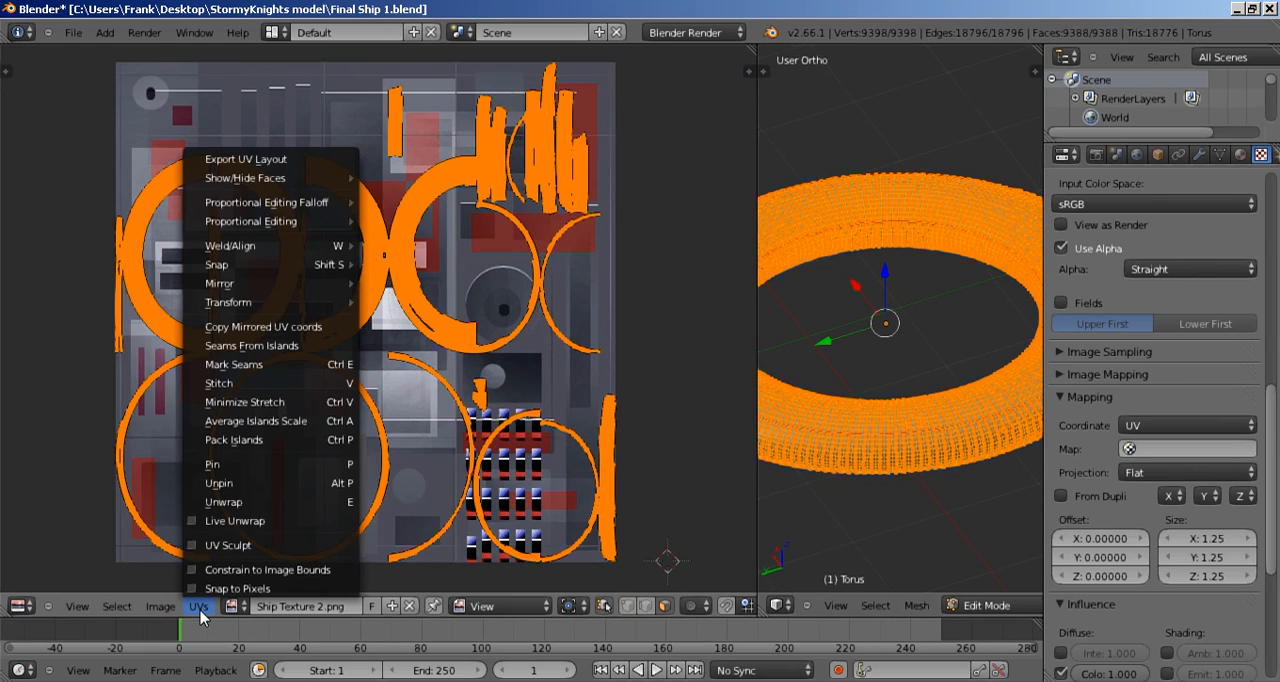
pyautogui.click(259, 421)
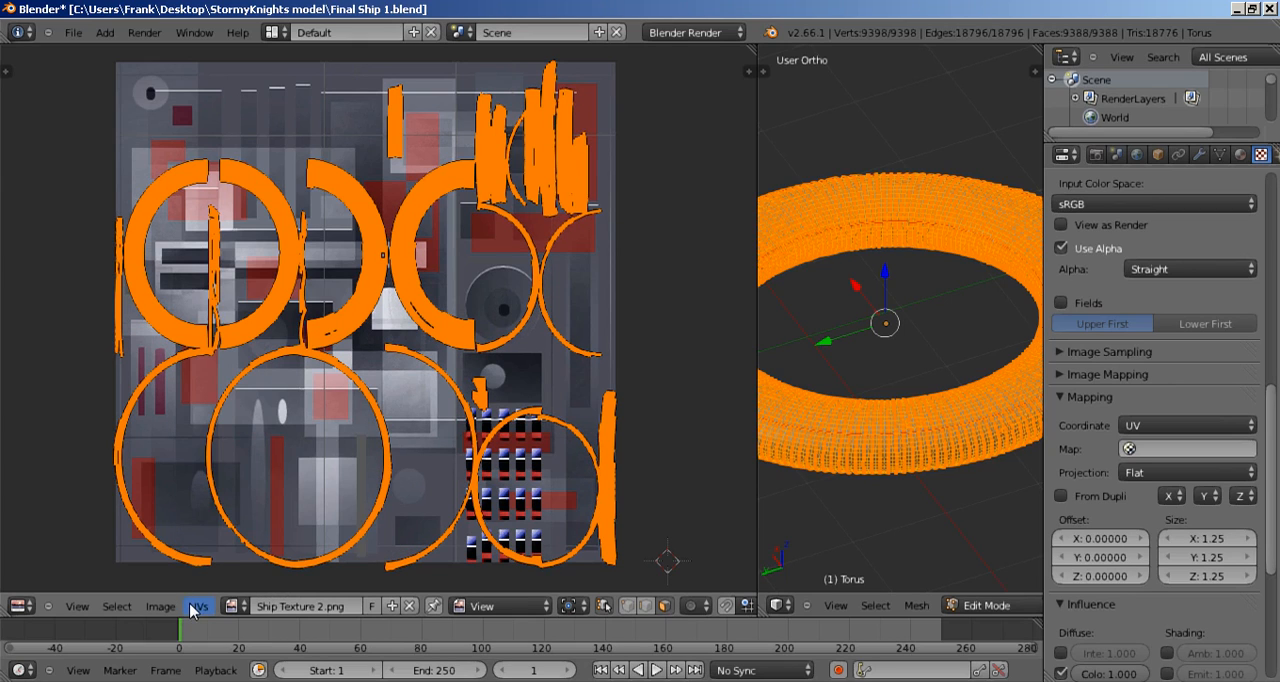
pyautogui.click(197, 606)
pyautogui.click(229, 446)
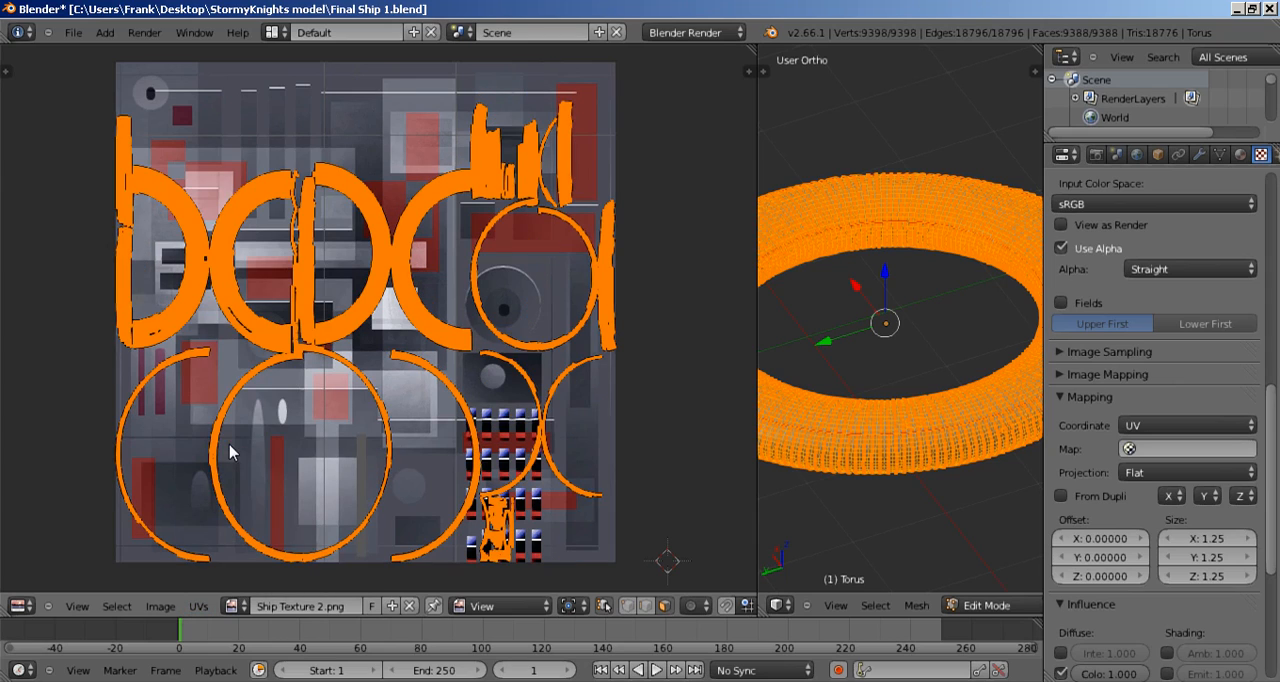
pyautogui.scroll(8, 403, 421)
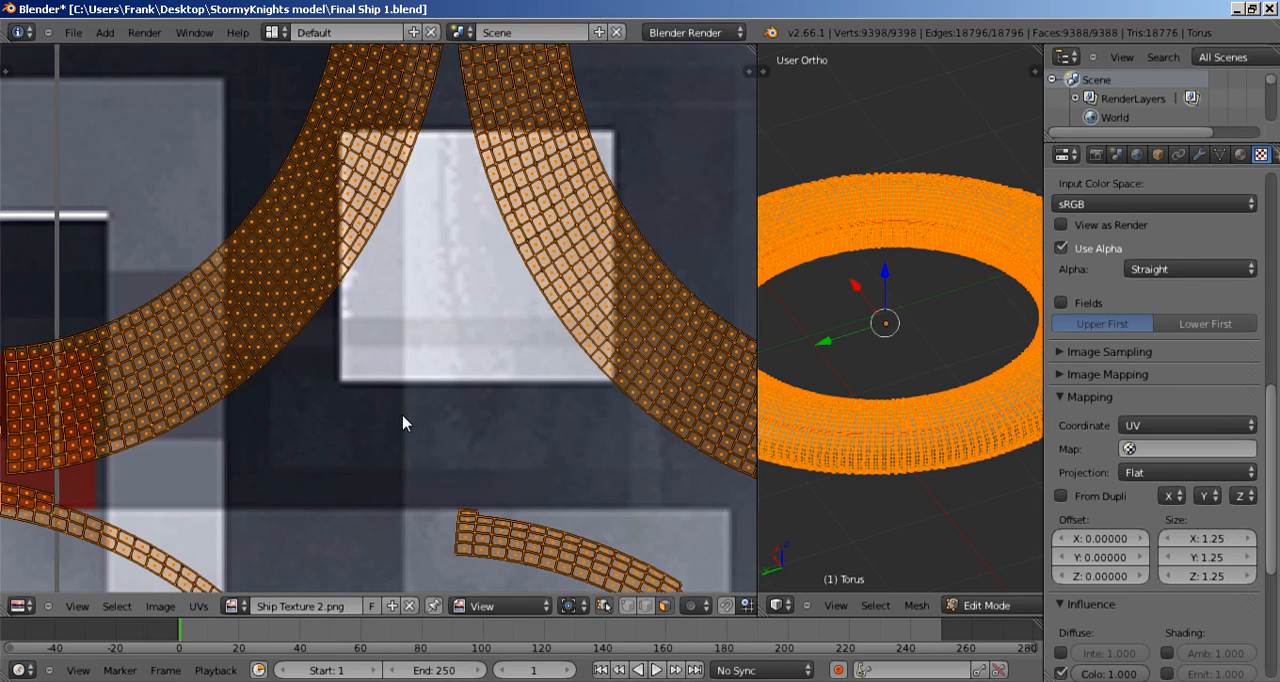
pyautogui.scroll(-6, 403, 422)
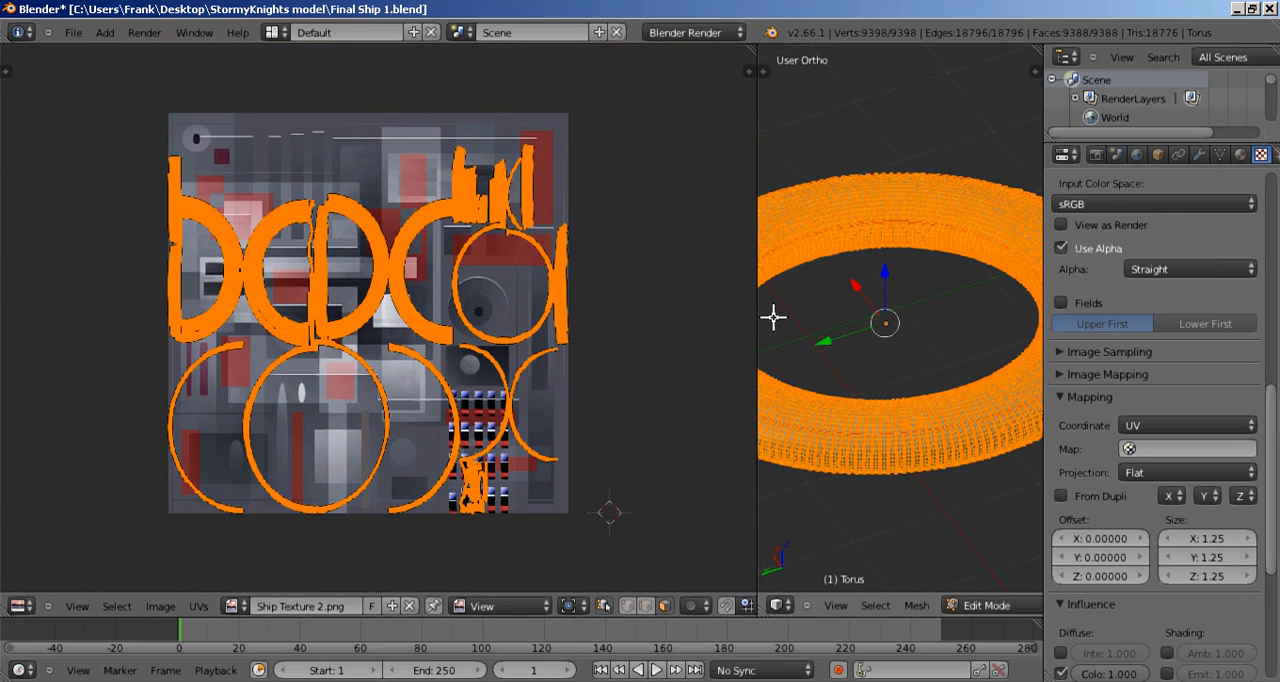
# Step: Enlarge the 3D view and deselect the whole ring mesh
pyautogui.moveTo(757, 314); pyautogui.dragTo(272, 336)
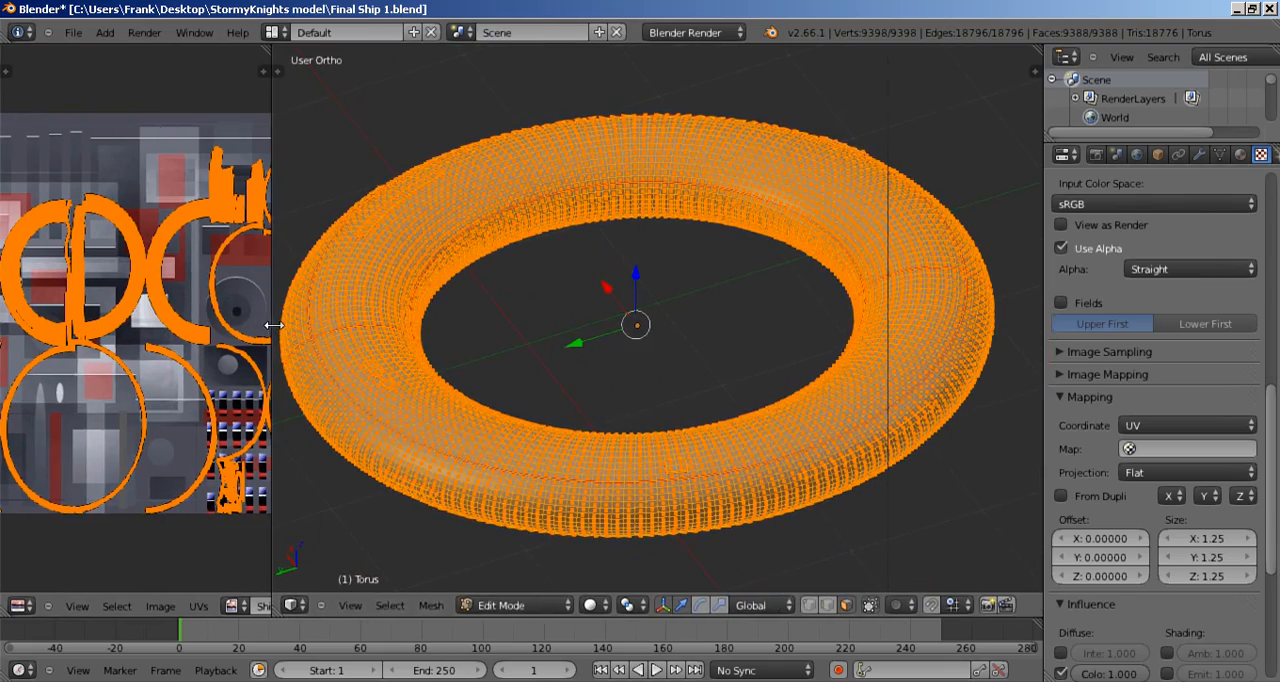
pyautogui.press('a')
pyautogui.moveTo(584, 346); pyautogui.dragTo(474, 298, button='middle')
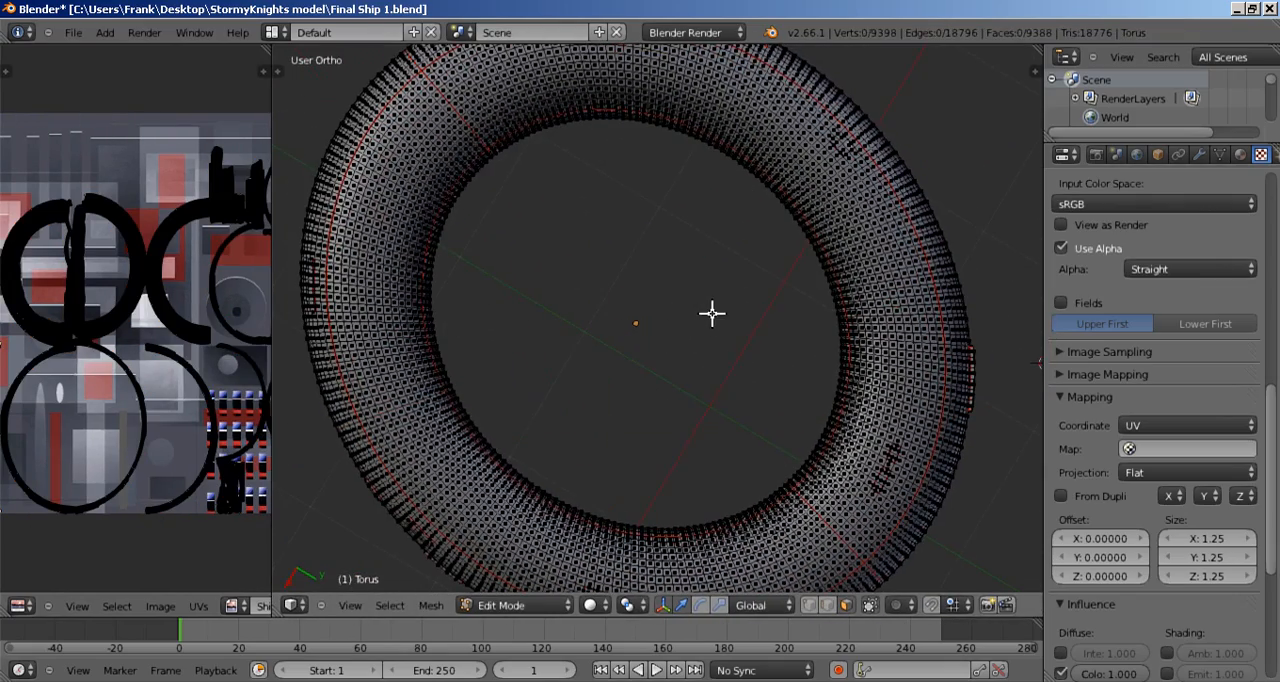
pyautogui.keyDown('shift'); pyautogui.moveTo(641, 270); pyautogui.dragTo(450, 325, button='middle'); pyautogui.keyUp('shift')
pyautogui.keyDown('shift'); pyautogui.moveTo(577, 327); pyautogui.dragTo(803, 445, button='middle'); pyautogui.keyUp('shift')
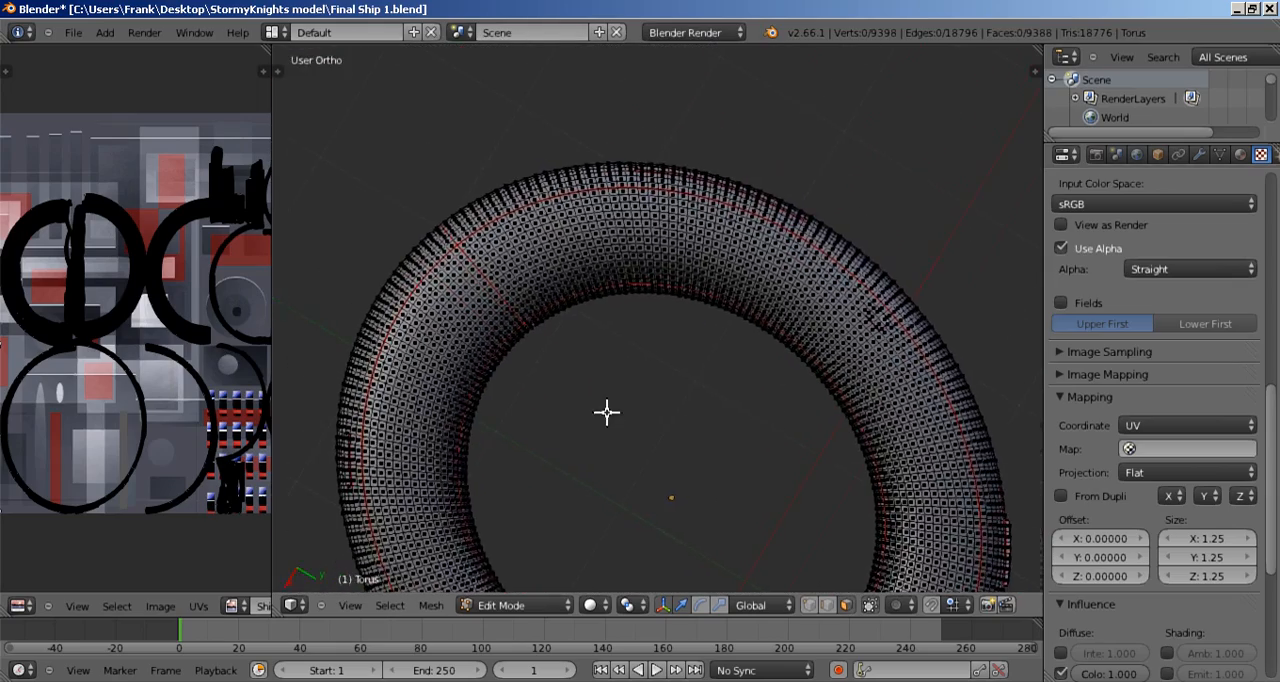
pyautogui.scroll(5, 611, 387)
pyautogui.keyDown('shift'); pyautogui.moveTo(429, 297); pyautogui.dragTo(828, 376, button='middle'); pyautogui.keyUp('shift')
pyautogui.scroll(4, 775, 383)
# Step: Switch to edge selection and clear the seam from the edge loop running across the ring's tube
pyautogui.rightClick(652, 324)
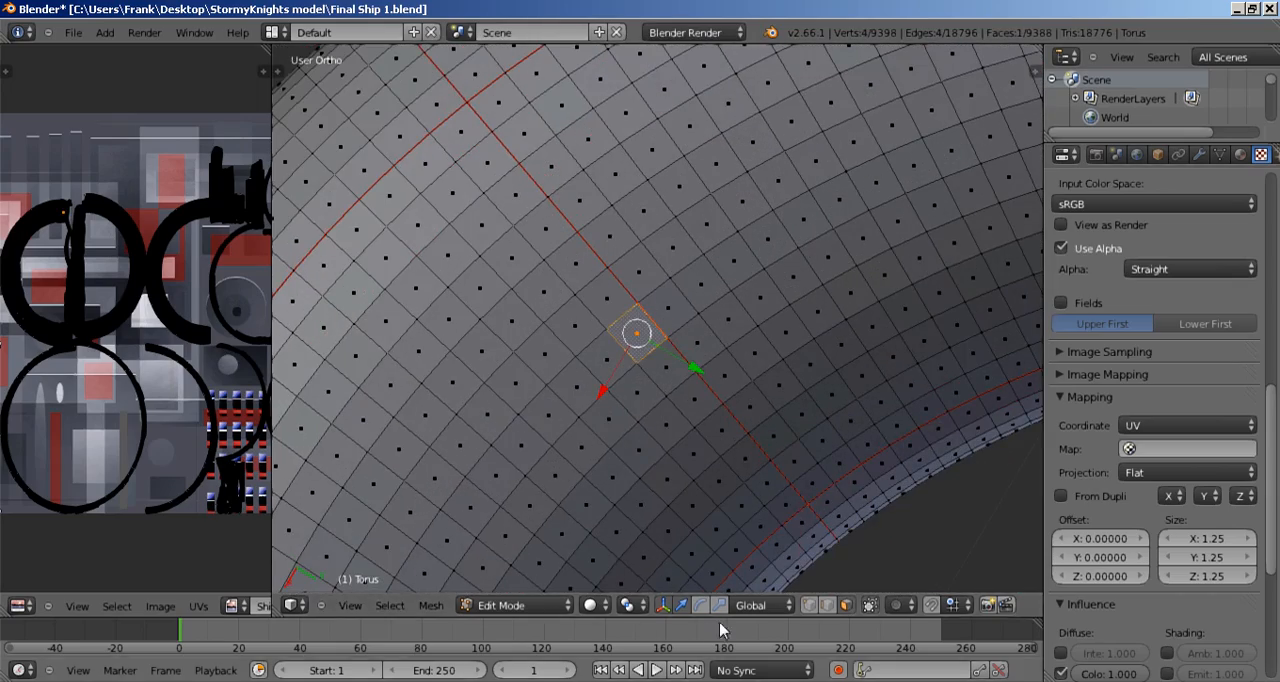
pyautogui.click(828, 612)
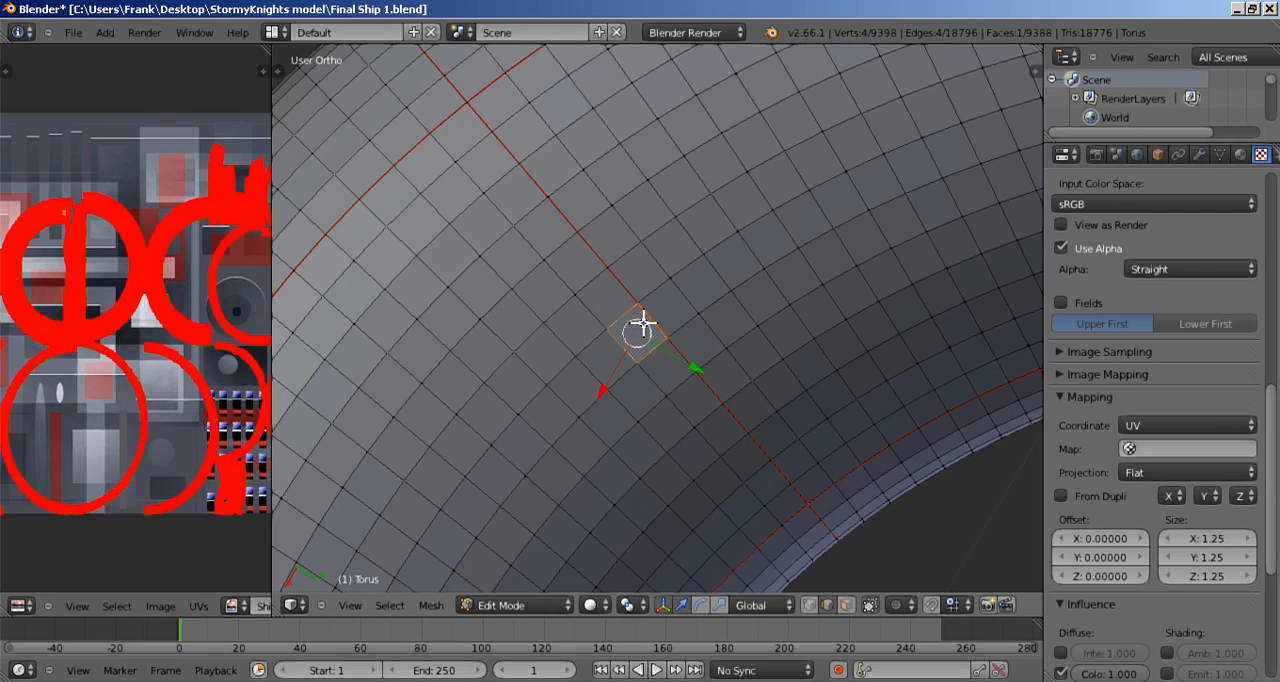
pyautogui.rightClick(646, 323)
pyautogui.keyDown('alt'); pyautogui.rightClick(621, 283); pyautogui.keyUp('alt')
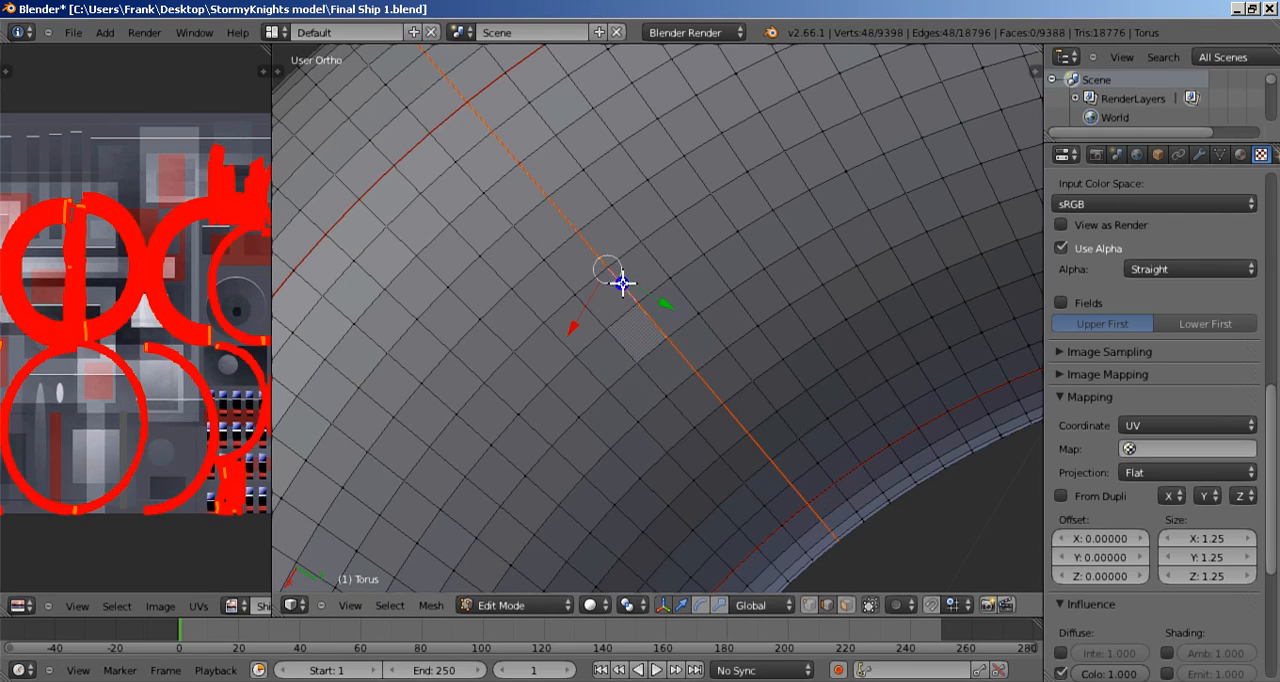
pyautogui.hotkey('ctrl', 'e')
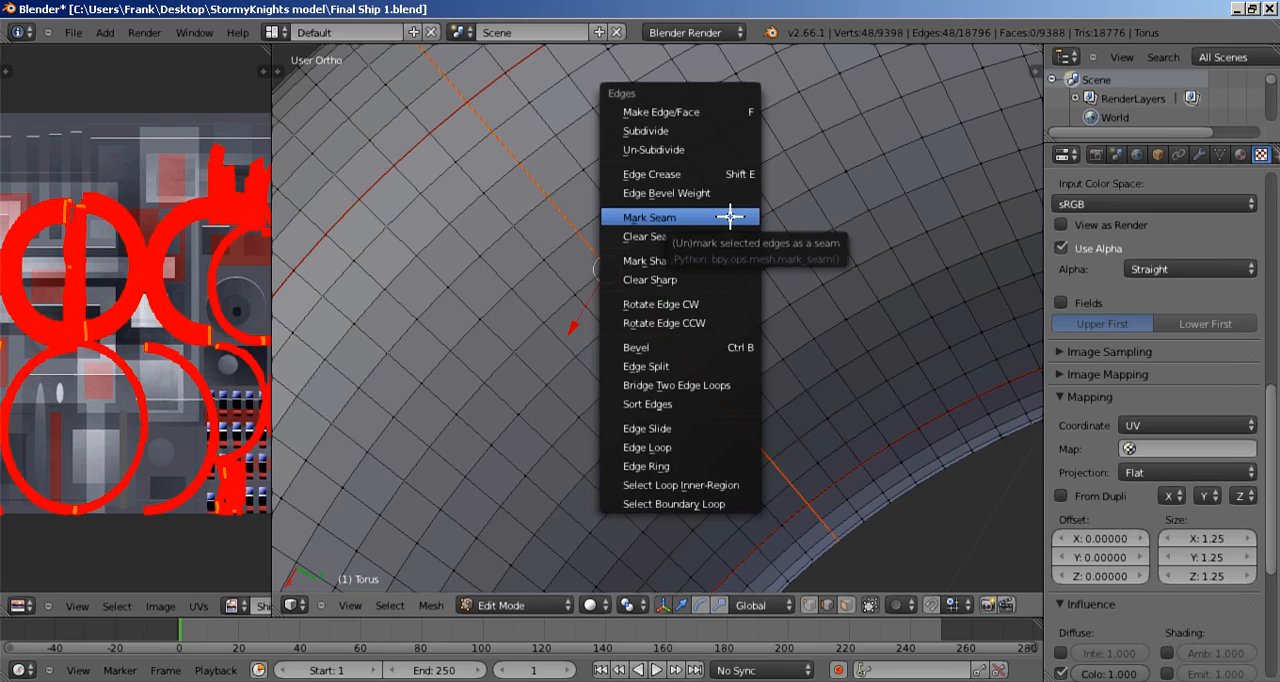
pyautogui.click(724, 232)
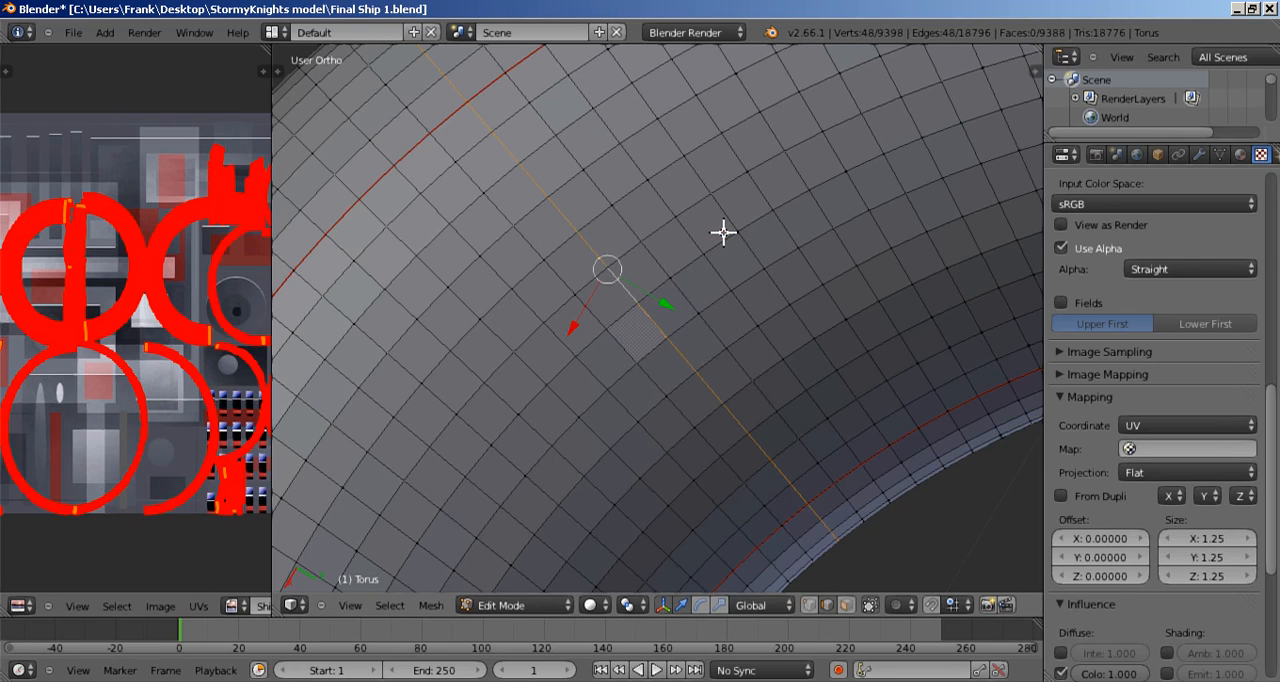
# Step: Select the whole ring and unwrap it with Smart UV Project, using angle limit 66, island margin 0 and area weight 0
pyautogui.press('a')
pyautogui.press('a')
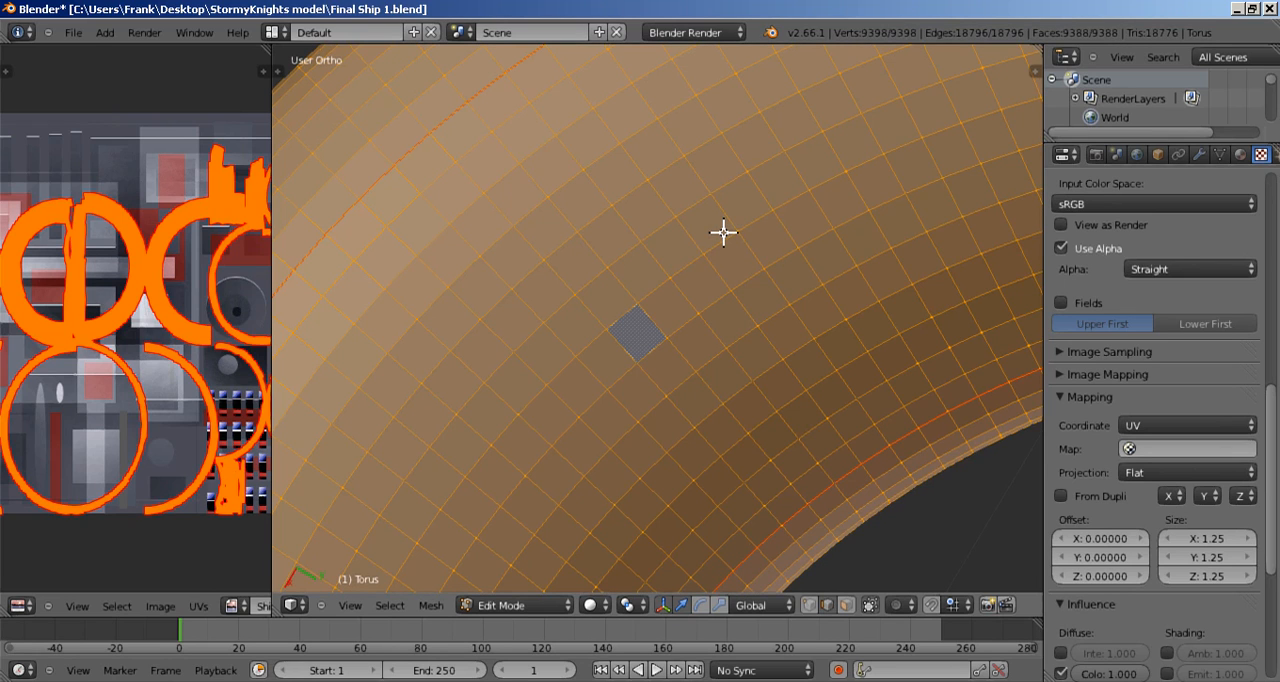
pyautogui.press('u')
pyautogui.click(724, 233)
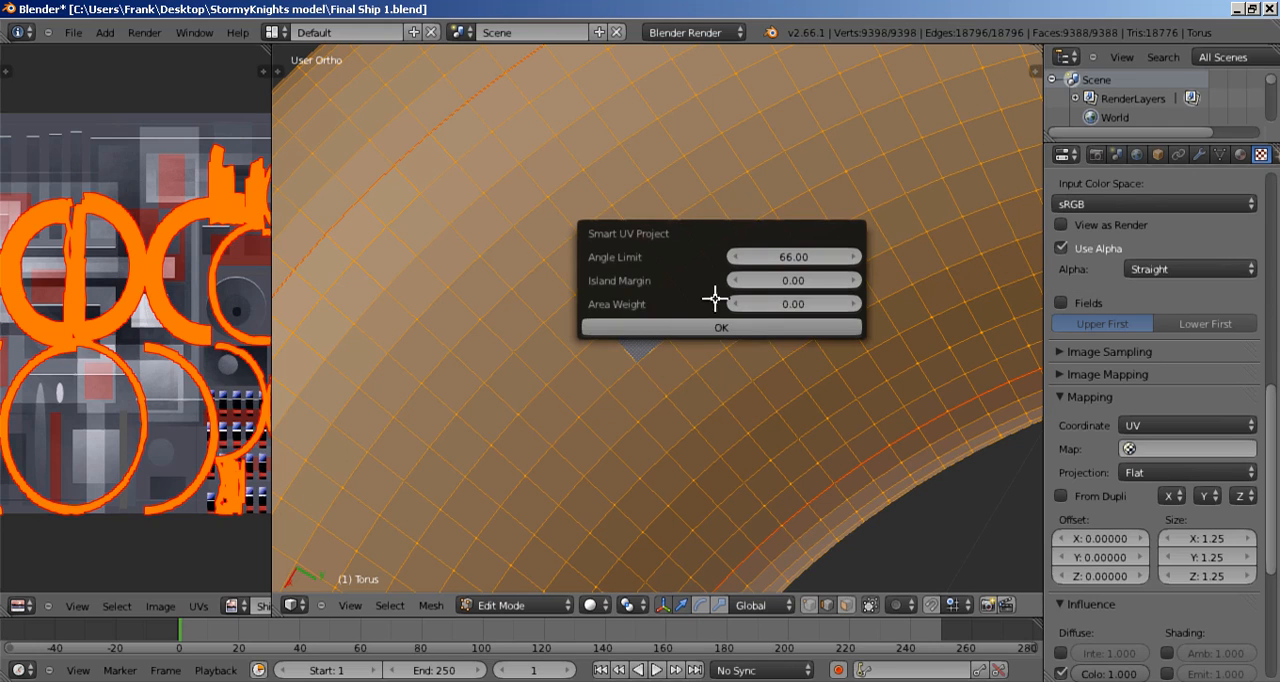
pyautogui.click(706, 327)
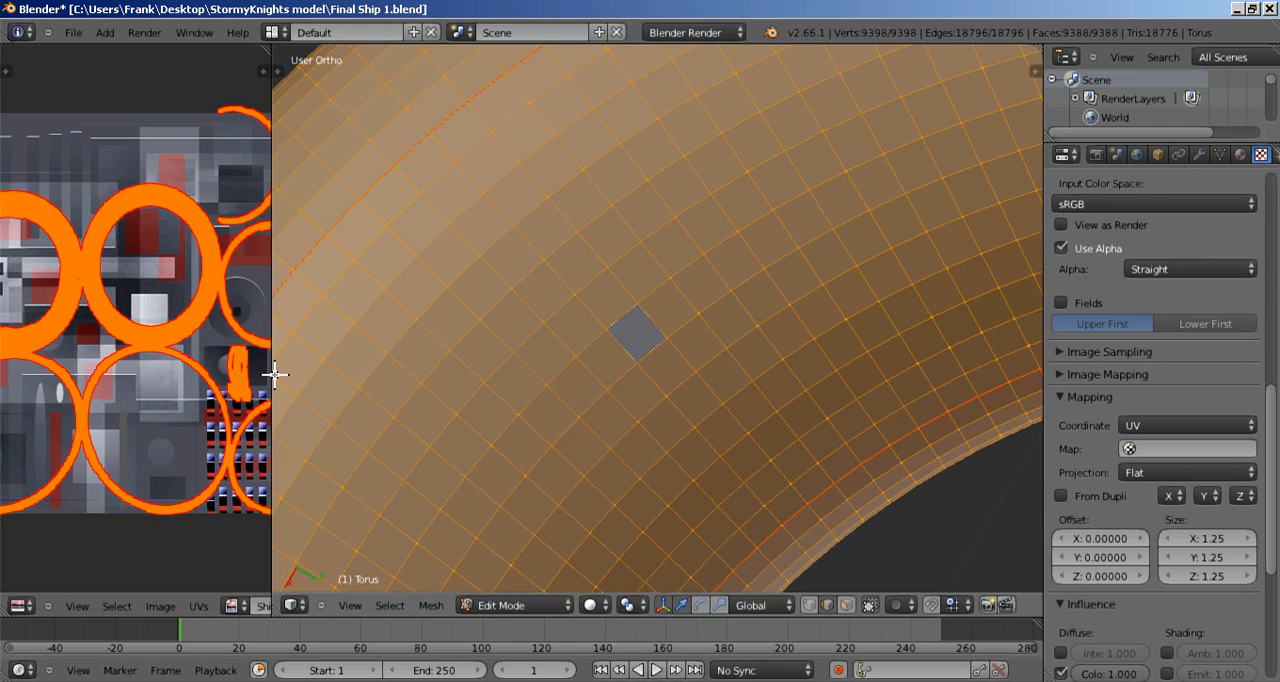
# Step: Widen the UV editor, average the scale of the new UV islands and pack them over the ship texture
pyautogui.moveTo(272, 370); pyautogui.dragTo(840, 385)
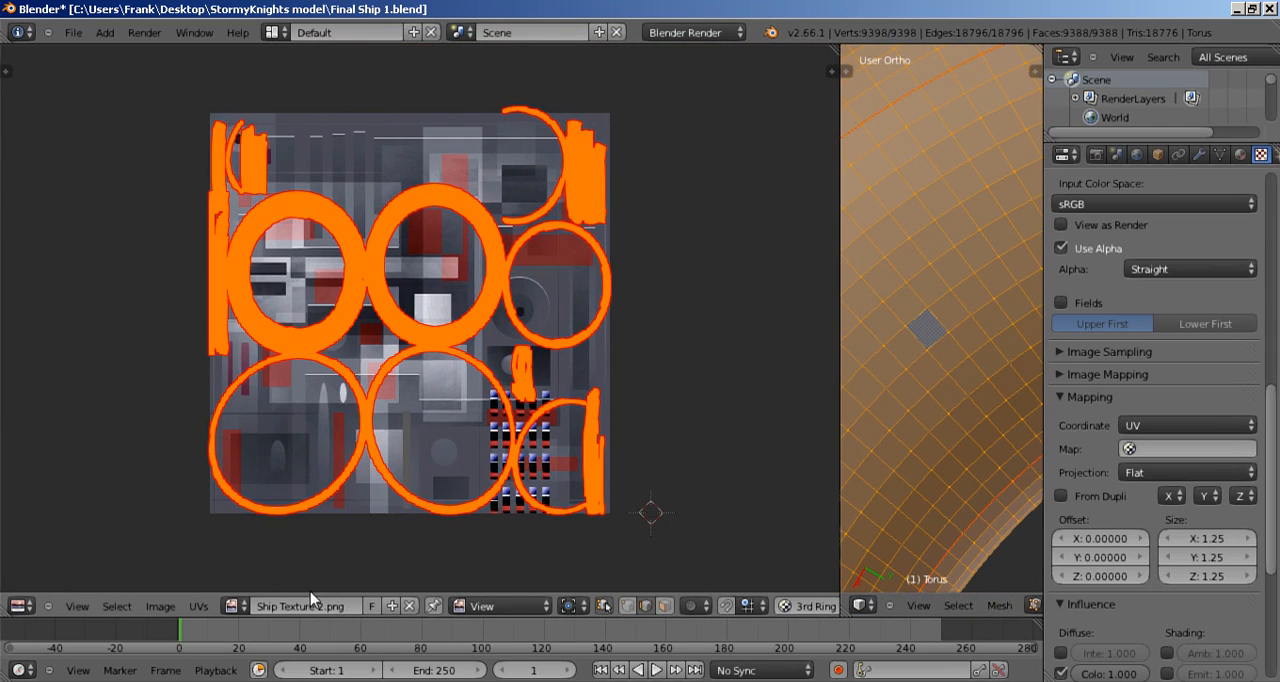
pyautogui.click(199, 606)
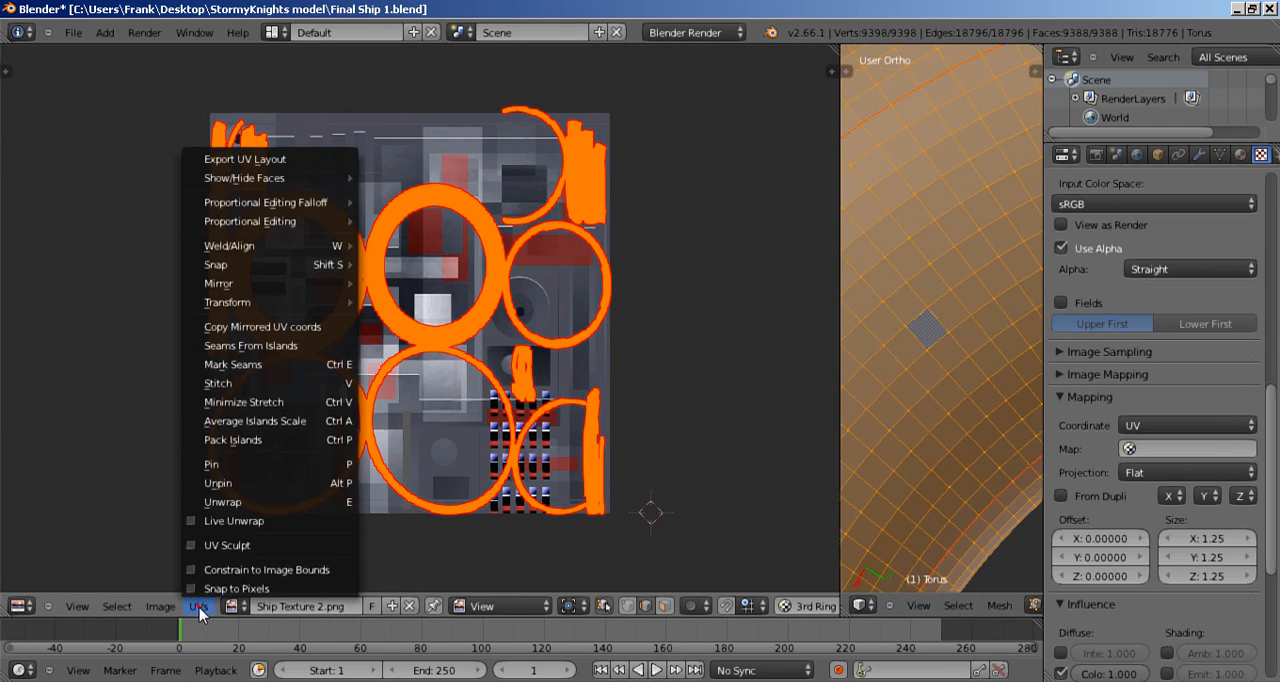
pyautogui.click(227, 441)
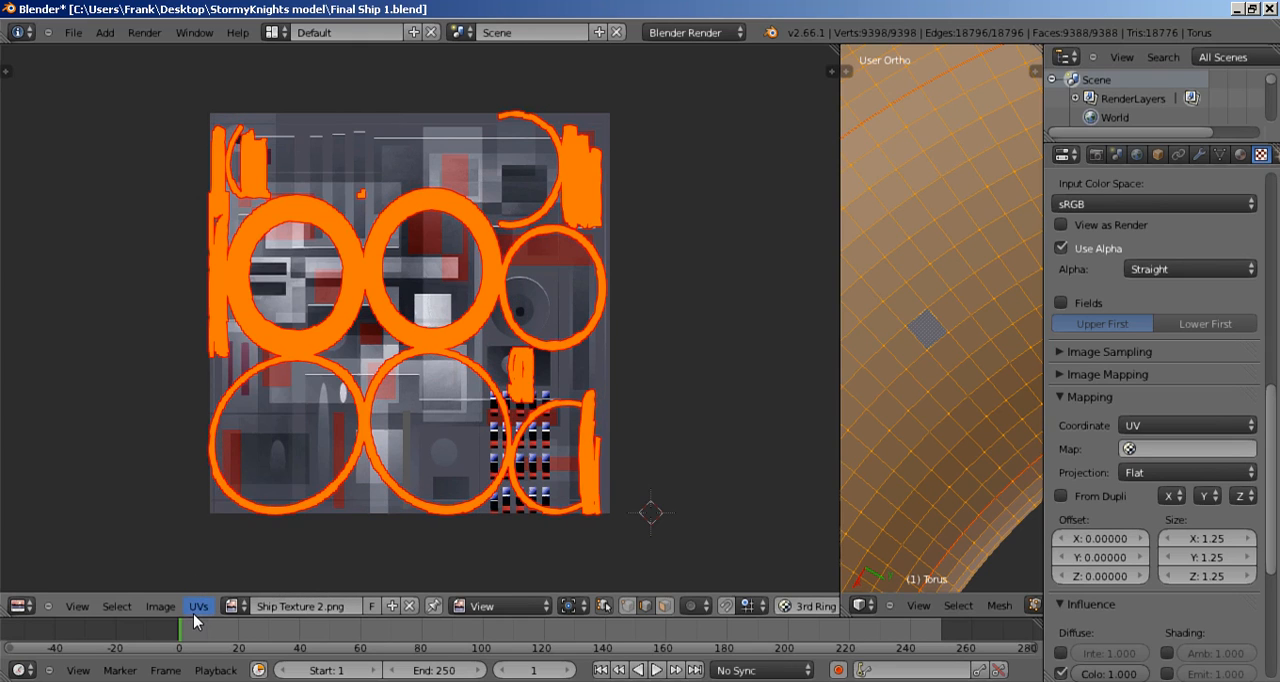
pyautogui.click(193, 613)
pyautogui.click(224, 430)
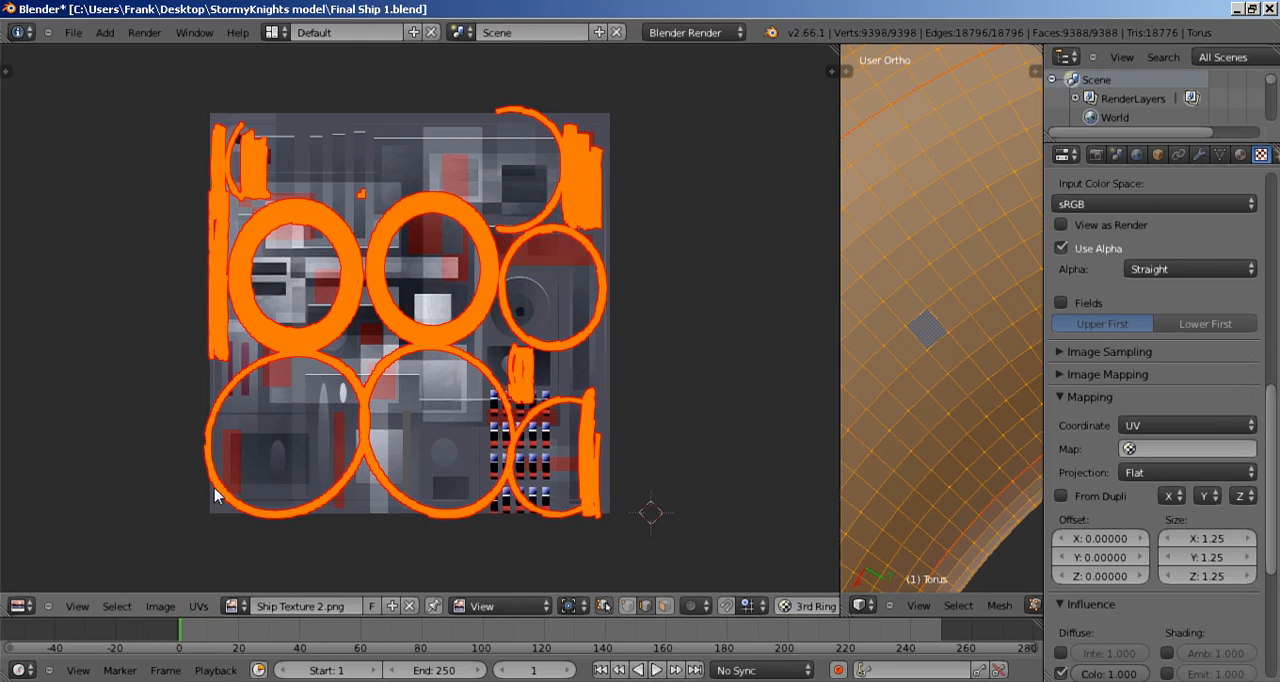
pyautogui.click(200, 606)
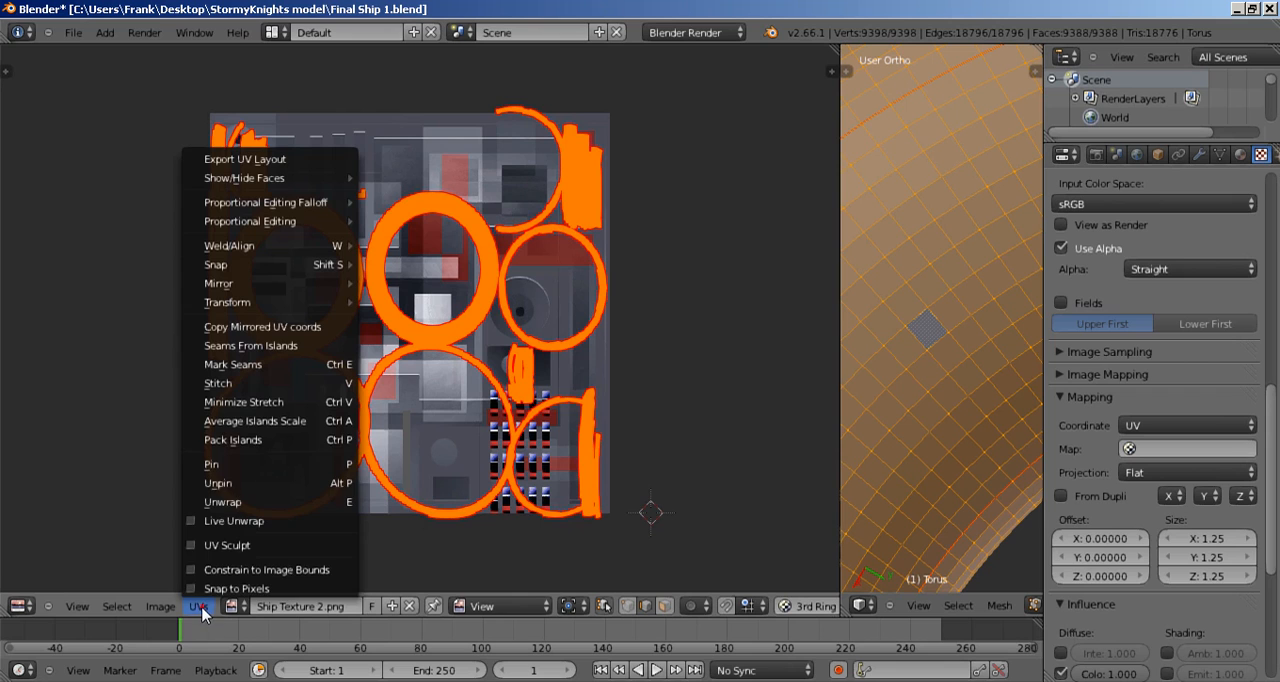
pyautogui.click(225, 445)
# Step: Examine the packed UV islands up close, including the narrow strips near the texture's blue and red window blocks
pyautogui.scroll(8, 457, 275)
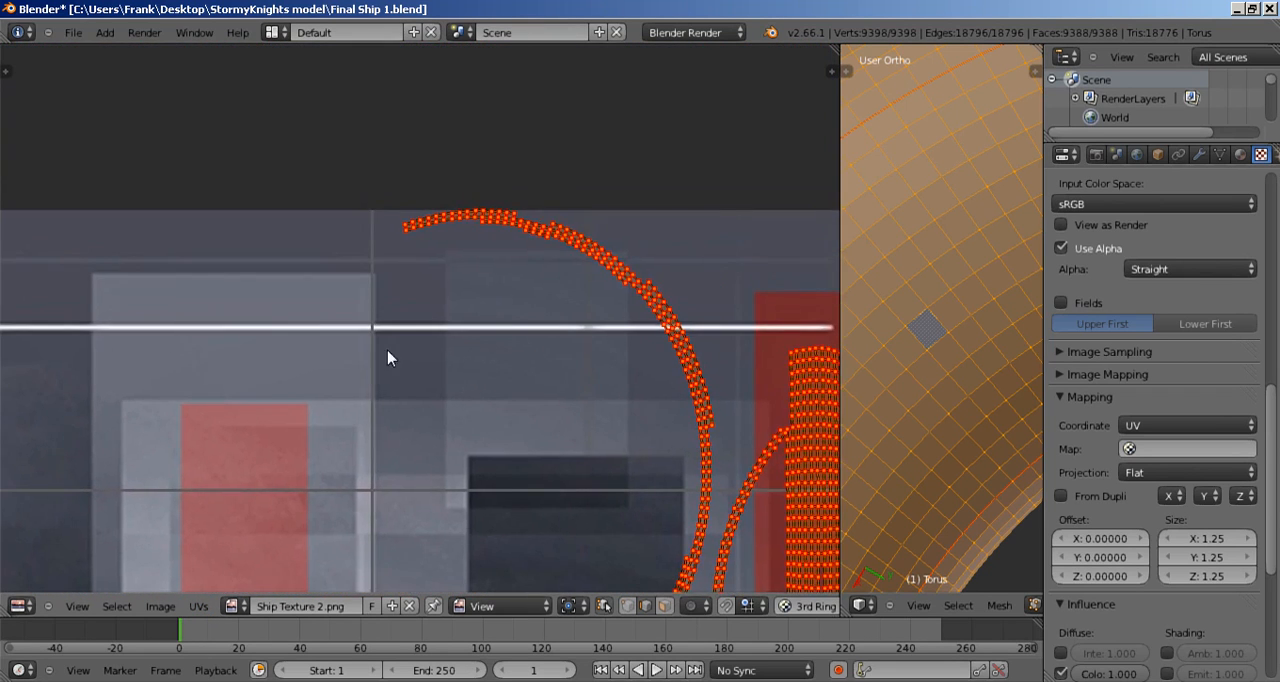
pyautogui.scroll(5, 390, 356)
pyautogui.moveTo(535, 228); pyautogui.dragTo(412, 453, button='middle')
pyautogui.scroll(3, 434, 436)
pyautogui.scroll(-12, 502, 410)
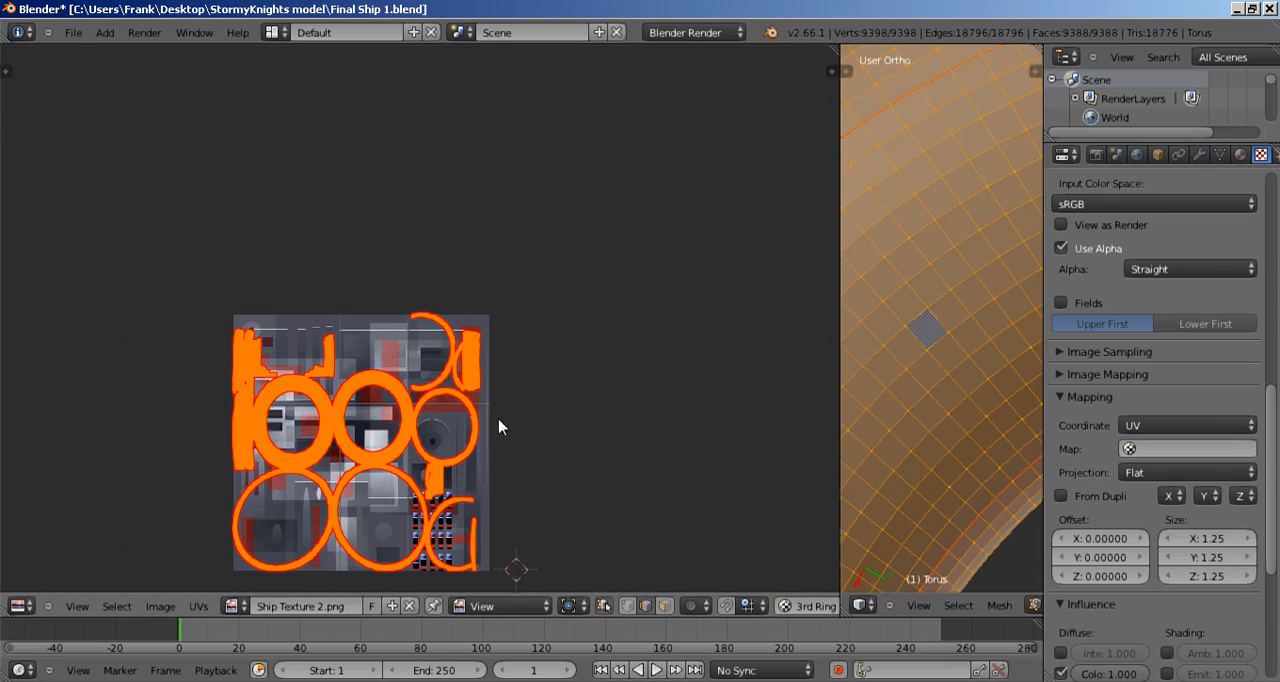
pyautogui.scroll(4, 561, 370)
pyautogui.moveTo(581, 398); pyautogui.dragTo(317, 371, button='middle')
pyautogui.scroll(3, 592, 444)
pyautogui.scroll(4, 362, 399)
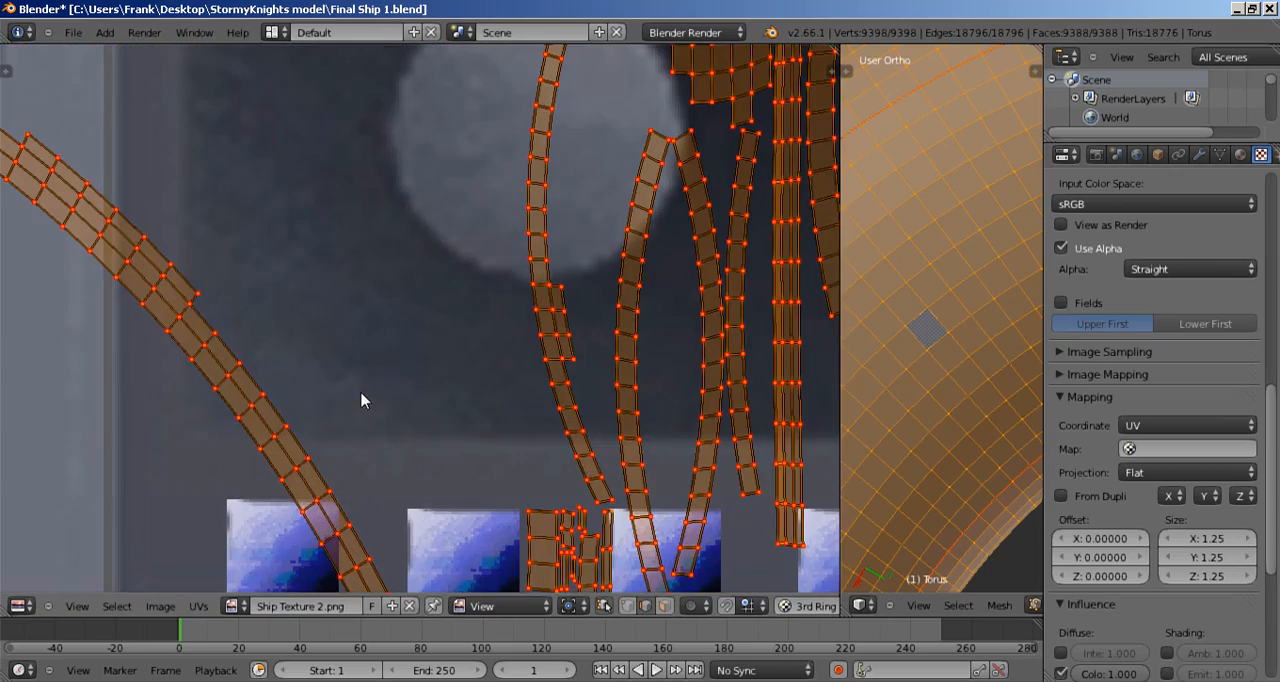
pyautogui.scroll(-3, 392, 402)
pyautogui.scroll(5, 371, 314)
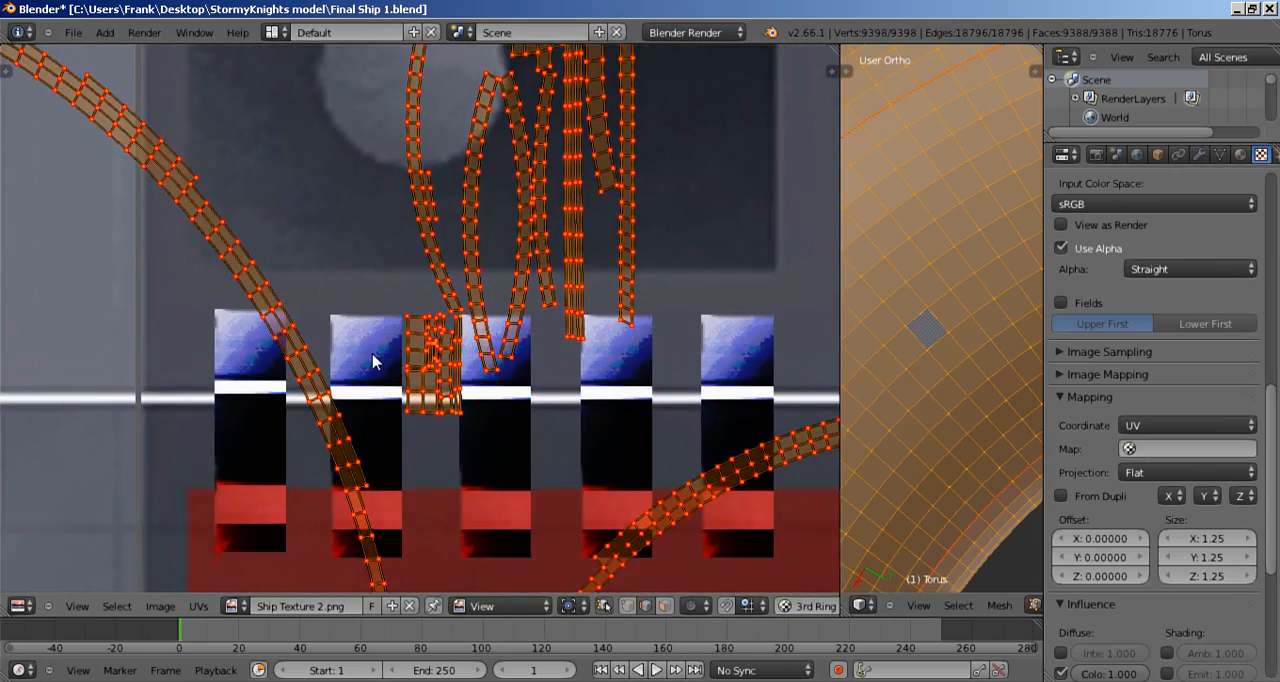
pyautogui.scroll(-10, 376, 361)
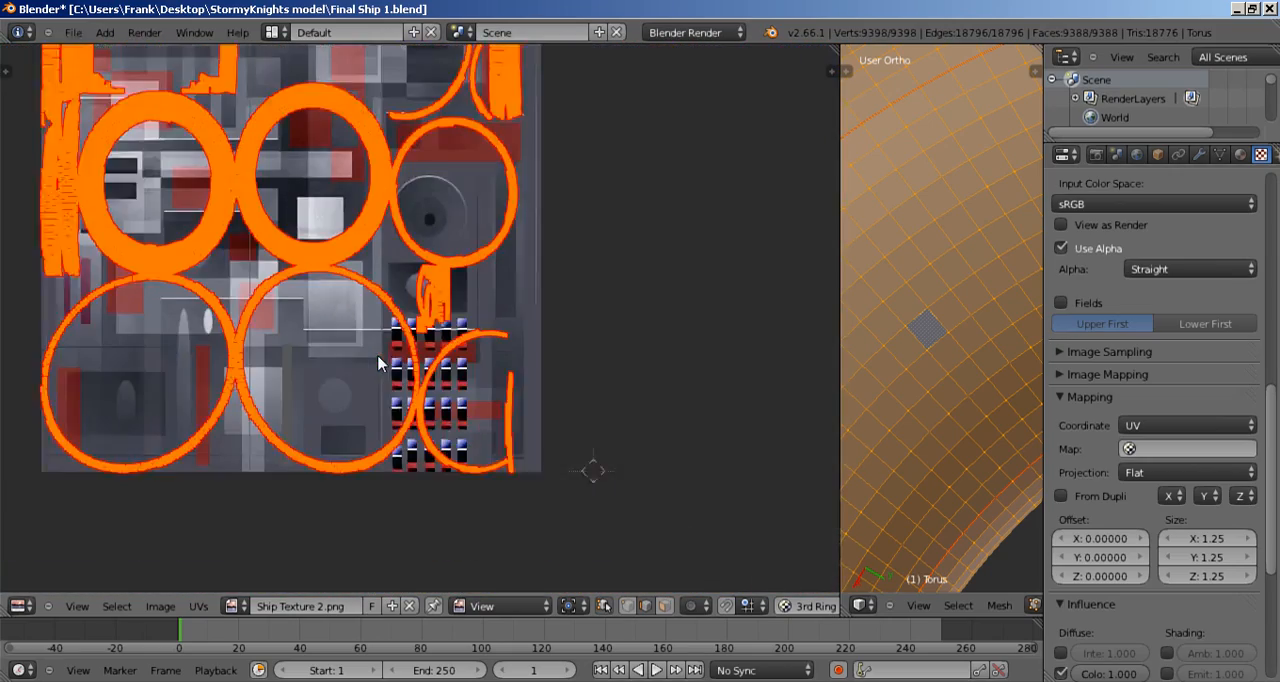
# Step: Enlarge the 3D view and inspect the whole selected ring from an oblique angle
pyautogui.moveTo(830, 310); pyautogui.dragTo(297, 323)
pyautogui.scroll(-6, 541, 325)
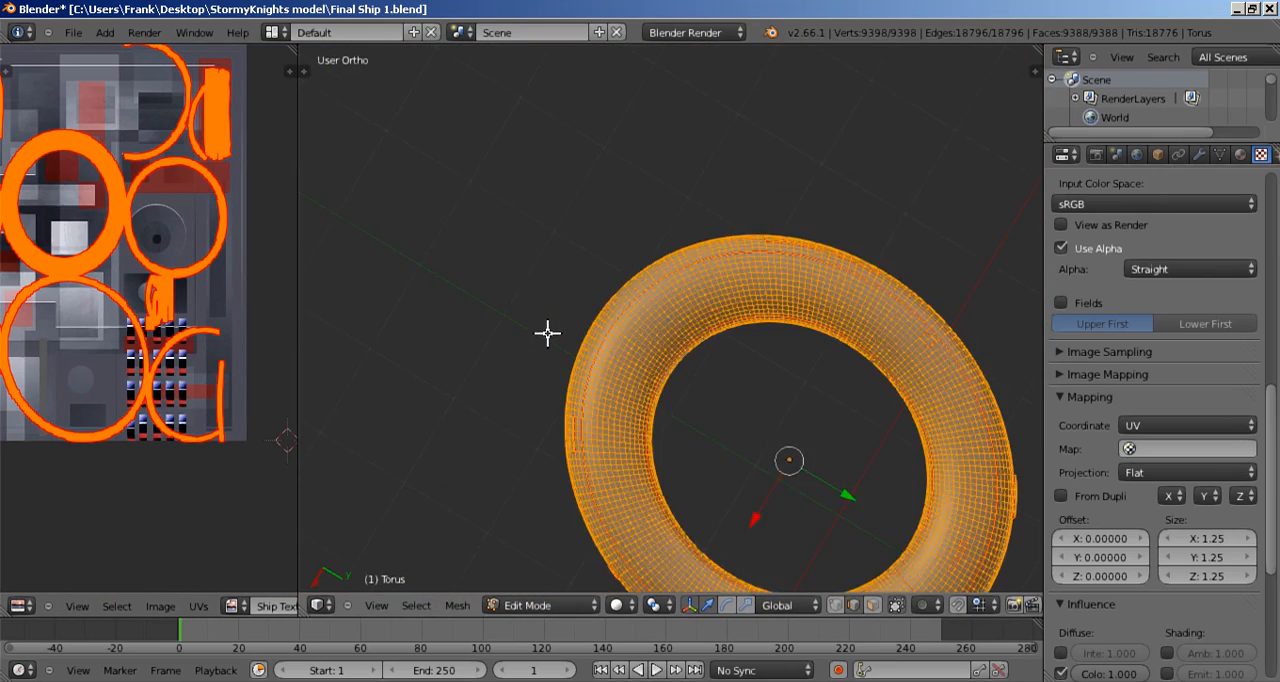
pyautogui.moveTo(686, 434); pyautogui.dragTo(471, 309, button='middle')
pyautogui.moveTo(743, 391)
pyautogui.mouseDown(button='middle')
pyautogui.moveTo(663, 497)
pyautogui.moveTo(689, 411)
pyautogui.moveTo(700, 289)
pyautogui.moveTo(705, 335)
pyautogui.moveTo(694, 285)
pyautogui.moveTo(720, 517)
pyautogui.moveTo(748, 385)
pyautogui.mouseUp(button='middle')
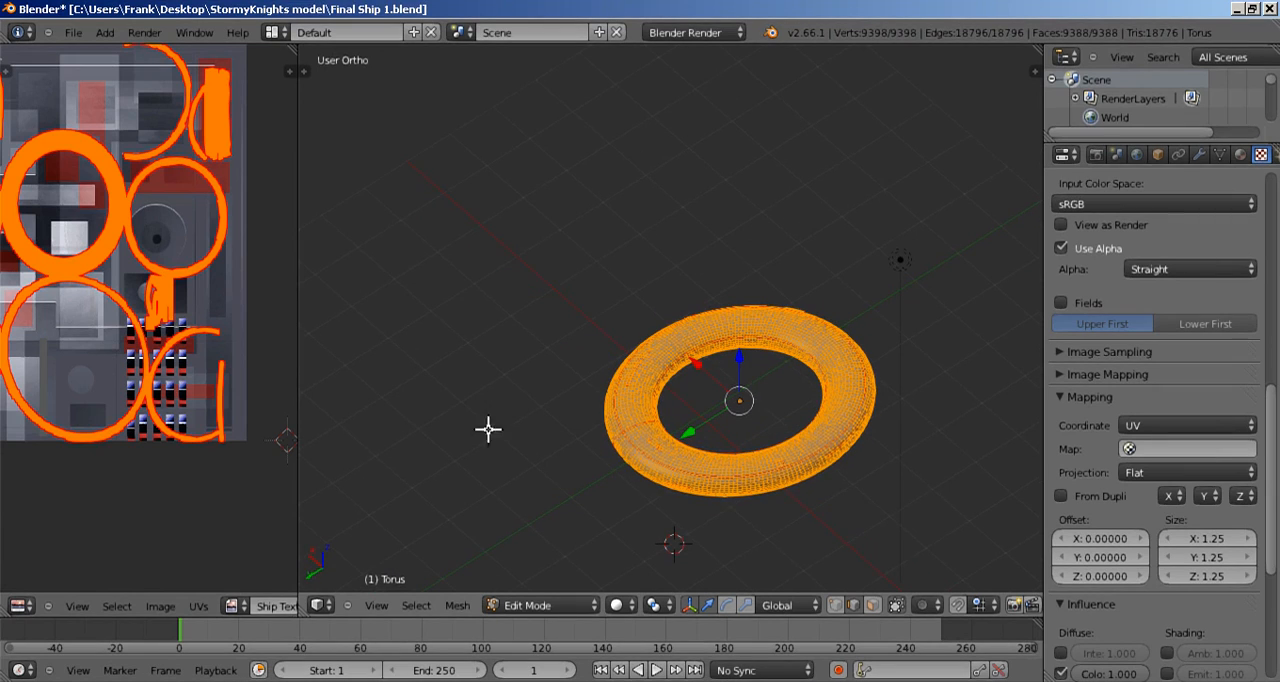
# Step: Widen the UV editor again and examine how the ring-shaped islands cover the panels of the ship texture
pyautogui.moveTo(292, 437); pyautogui.dragTo(694, 451)
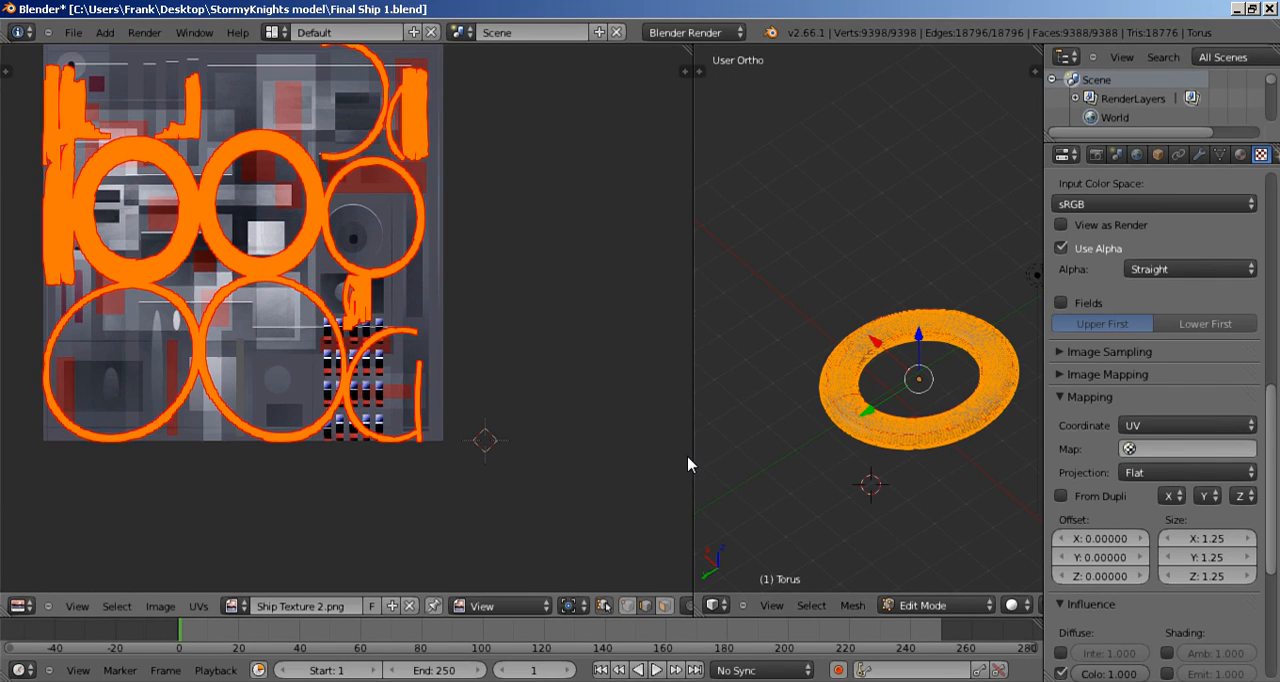
pyautogui.moveTo(507, 333); pyautogui.dragTo(563, 429, button='middle')
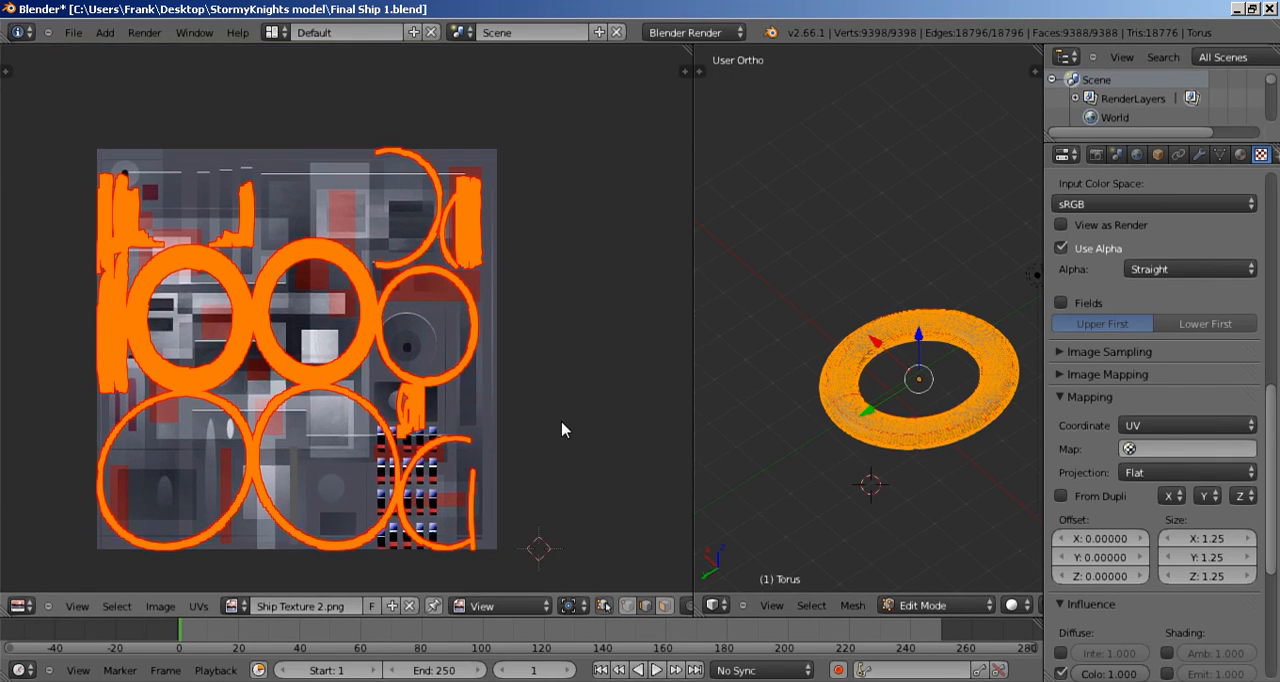
pyautogui.scroll(3, 558, 430)
pyautogui.scroll(4, 558, 430)
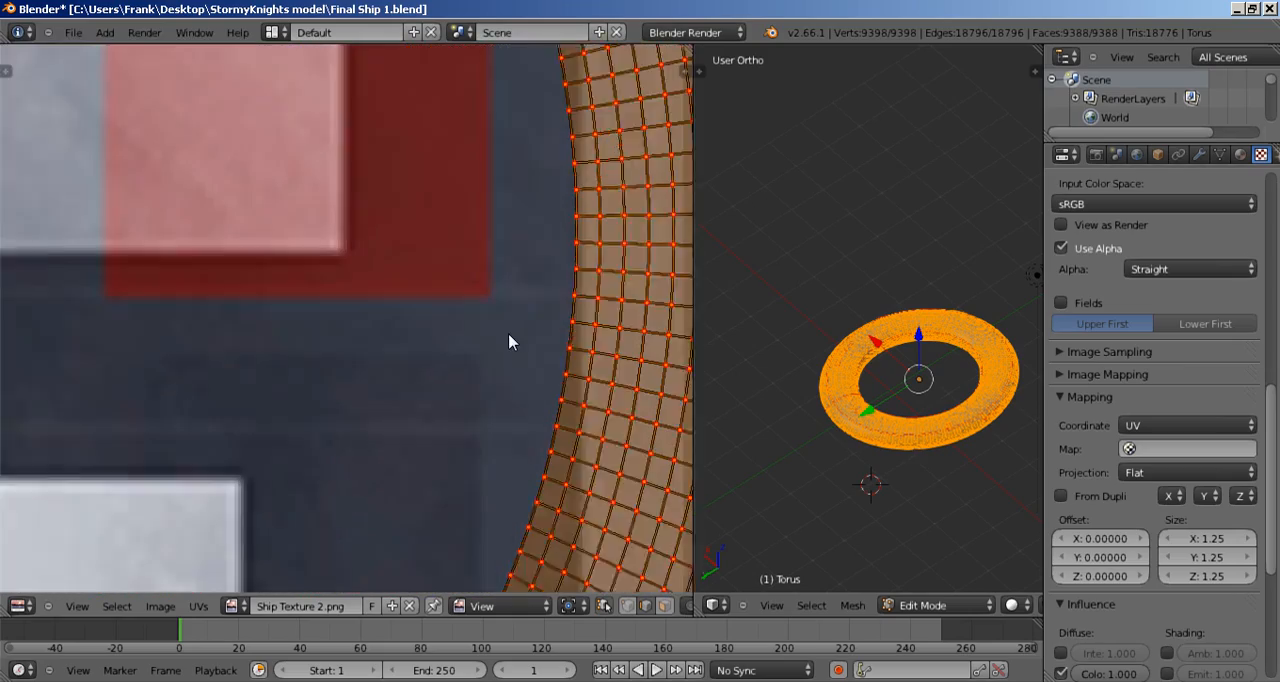
pyautogui.scroll(-7, 537, 358)
pyautogui.scroll(3, 543, 354)
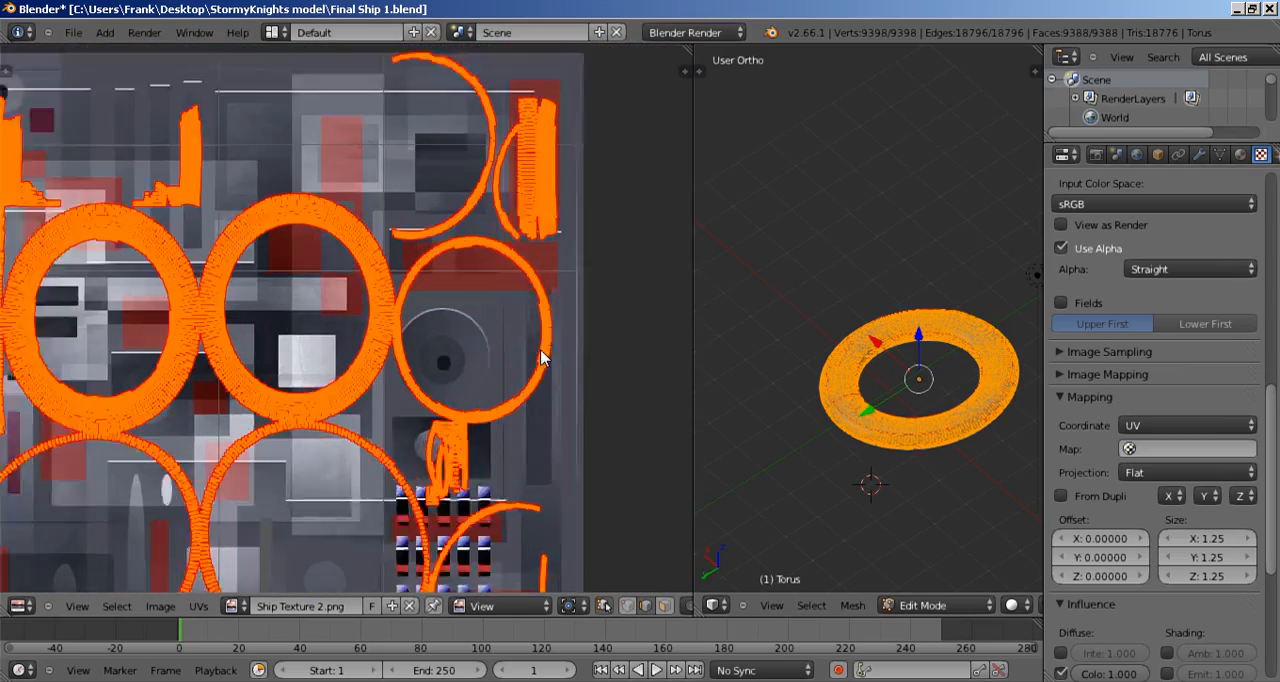
pyautogui.scroll(-3, 541, 353)
pyautogui.moveTo(466, 385); pyautogui.dragTo(491, 337, button='middle')
pyautogui.scroll(3, 505, 357)
pyautogui.scroll(-2, 509, 362)
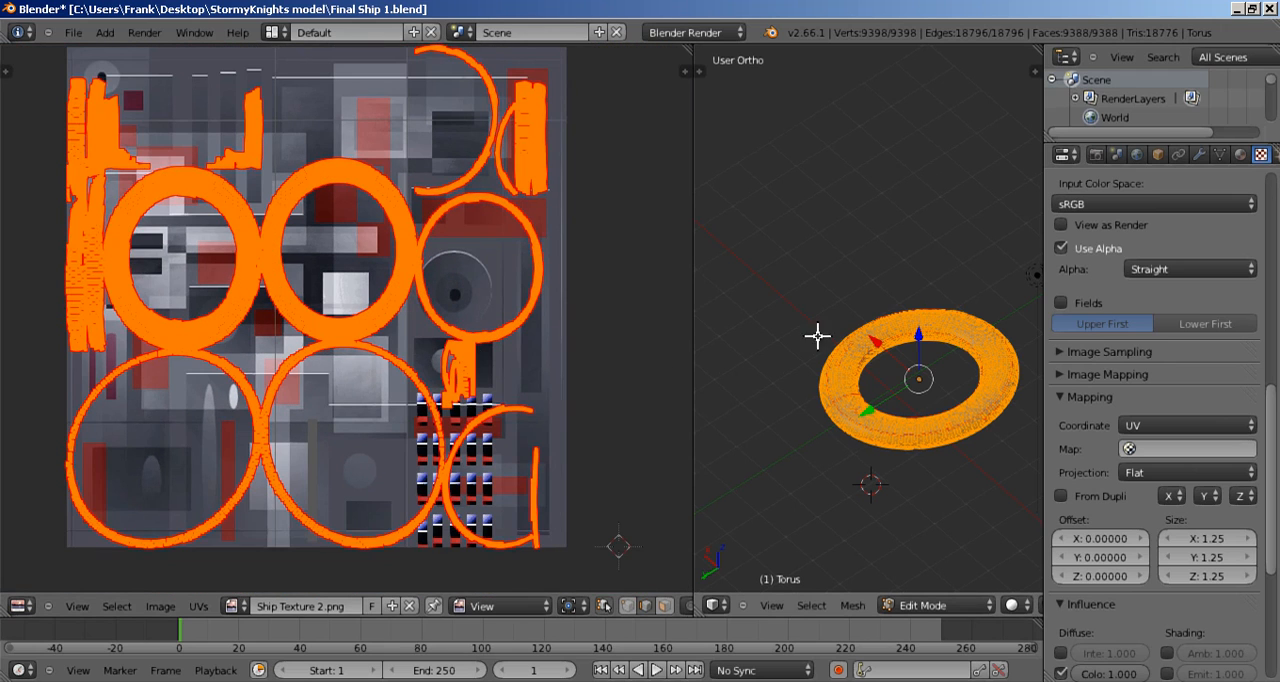